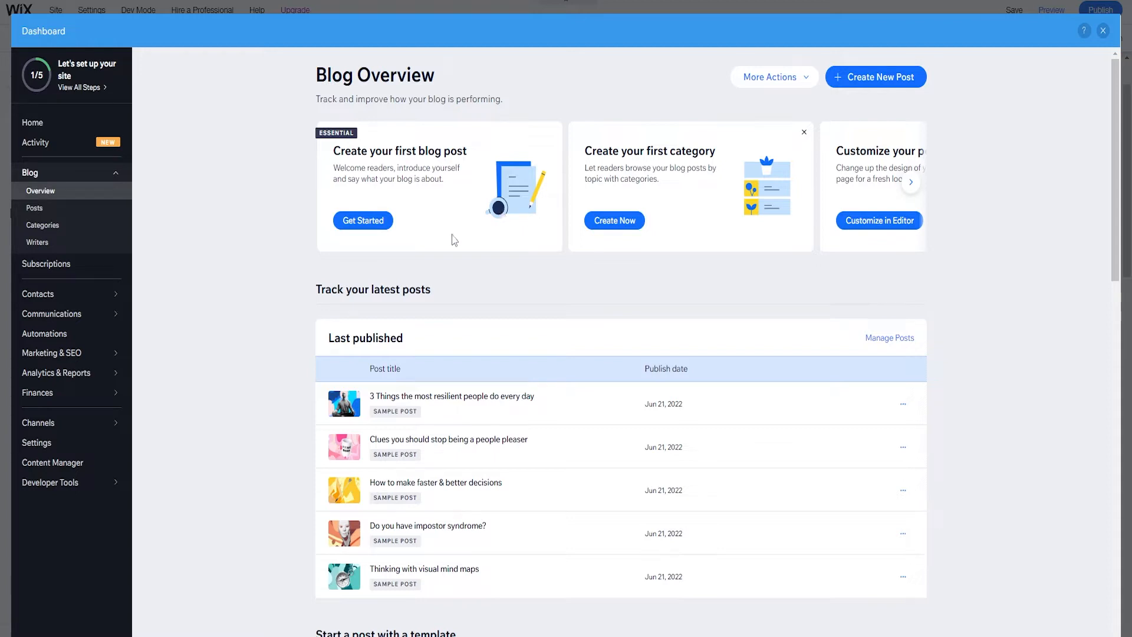
Look over the recent posts in the Blog Overview and create a new blog post.
scroll(493, 271, down, 1)
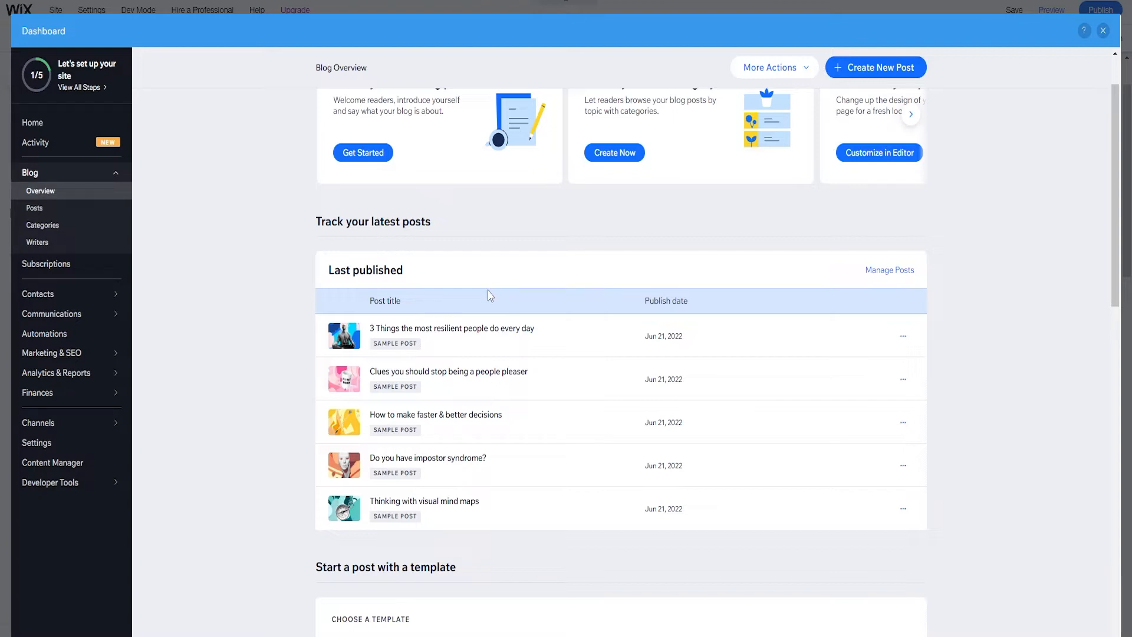
scroll(486, 312, up, 1)
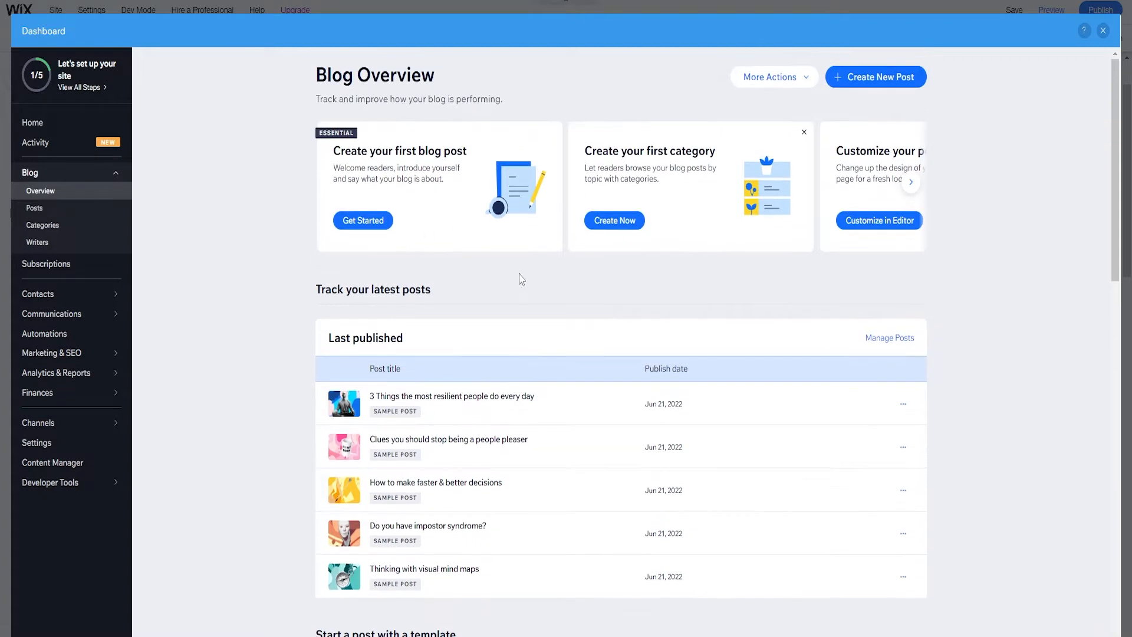
scroll(507, 424, down, 1)
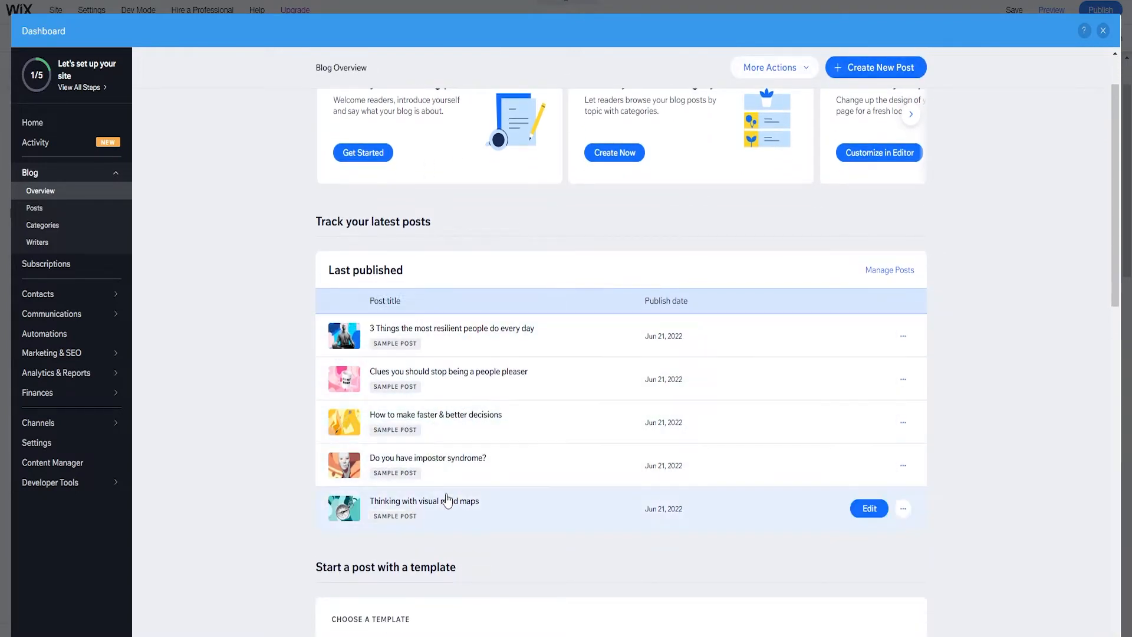
scroll(590, 318, up, 1)
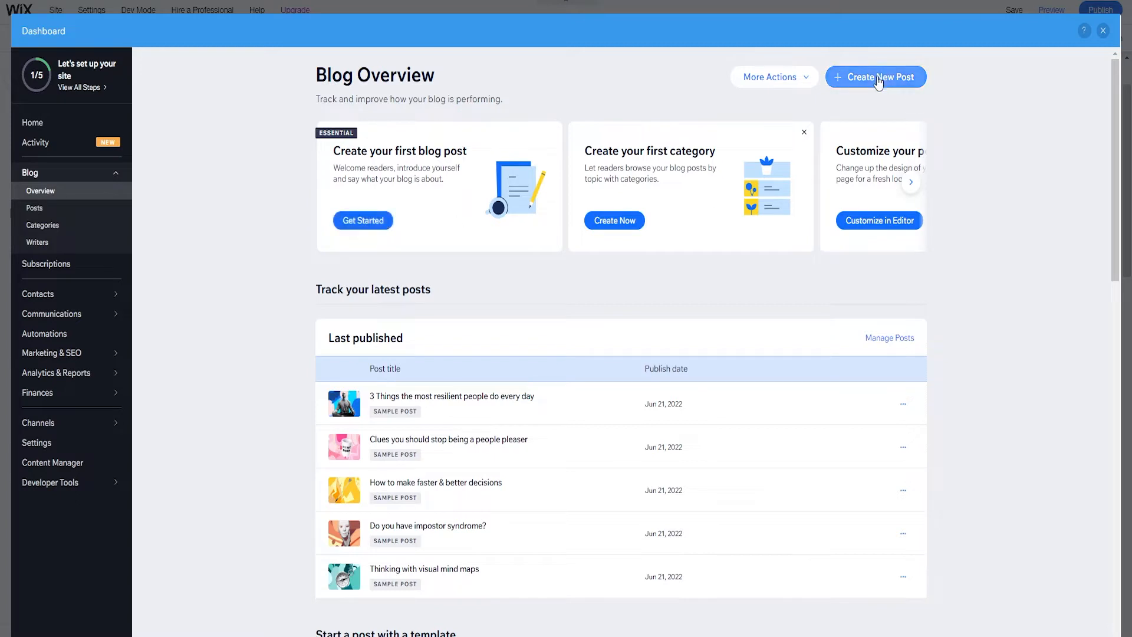
click(849, 77)
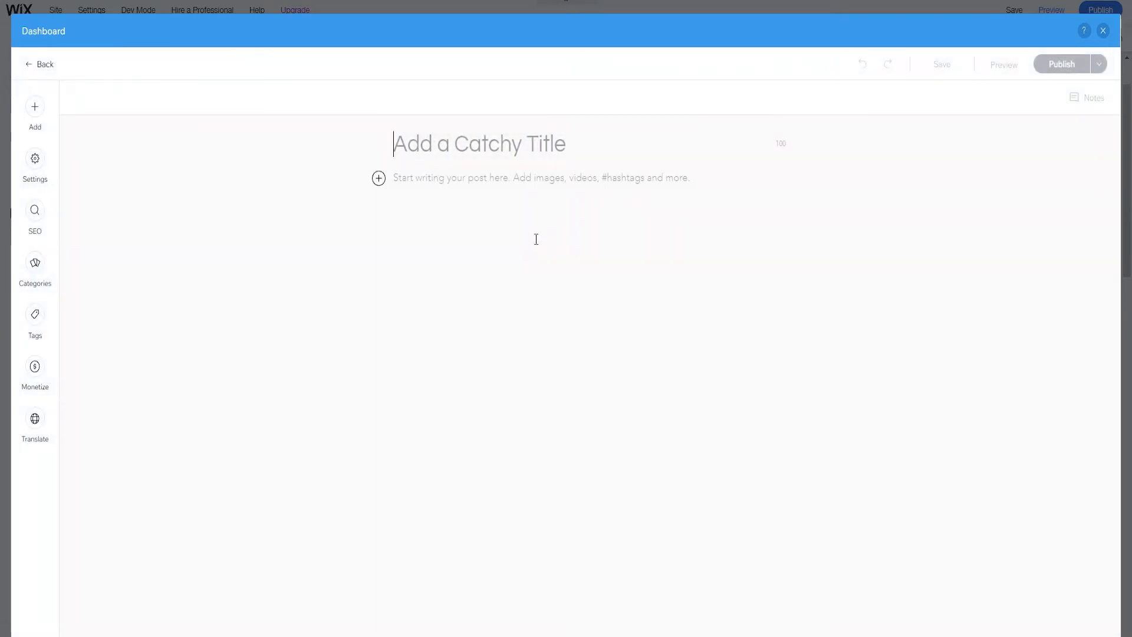
Enter the filler text "jfdjfjdfj" in the post body and place the cursor in the title.
click(435, 178)
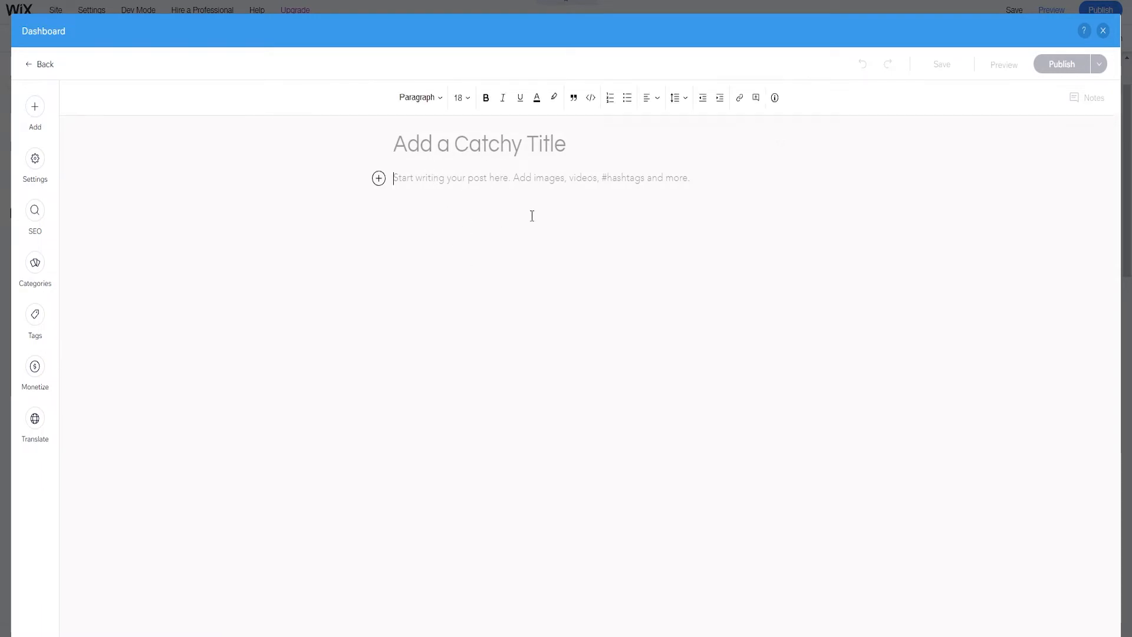
text(jfdjfdf)
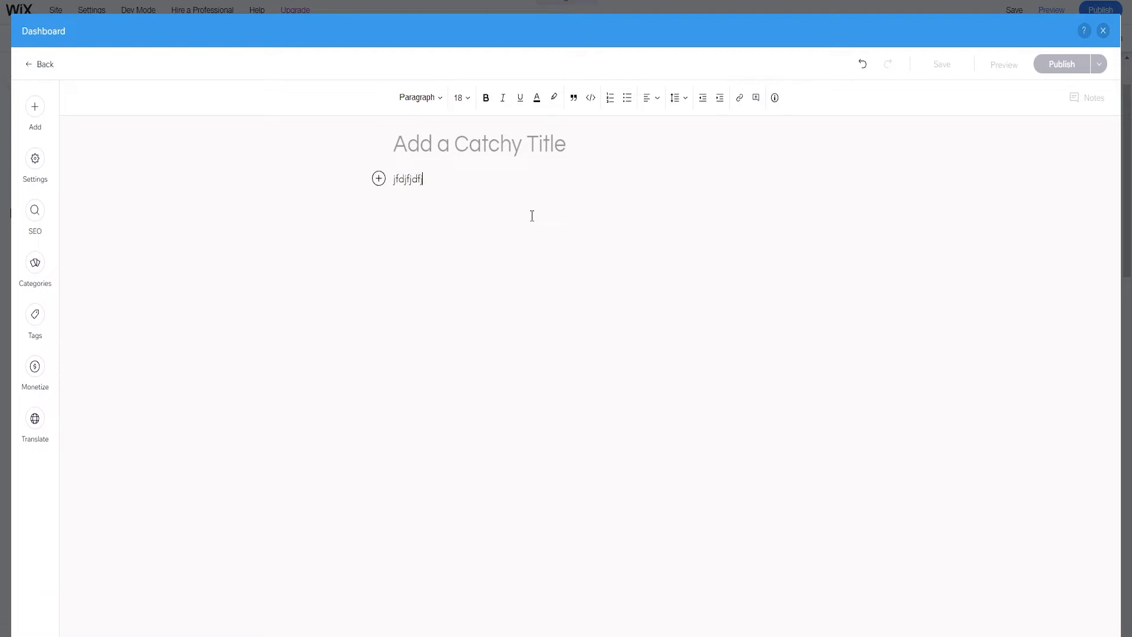
click(437, 139)
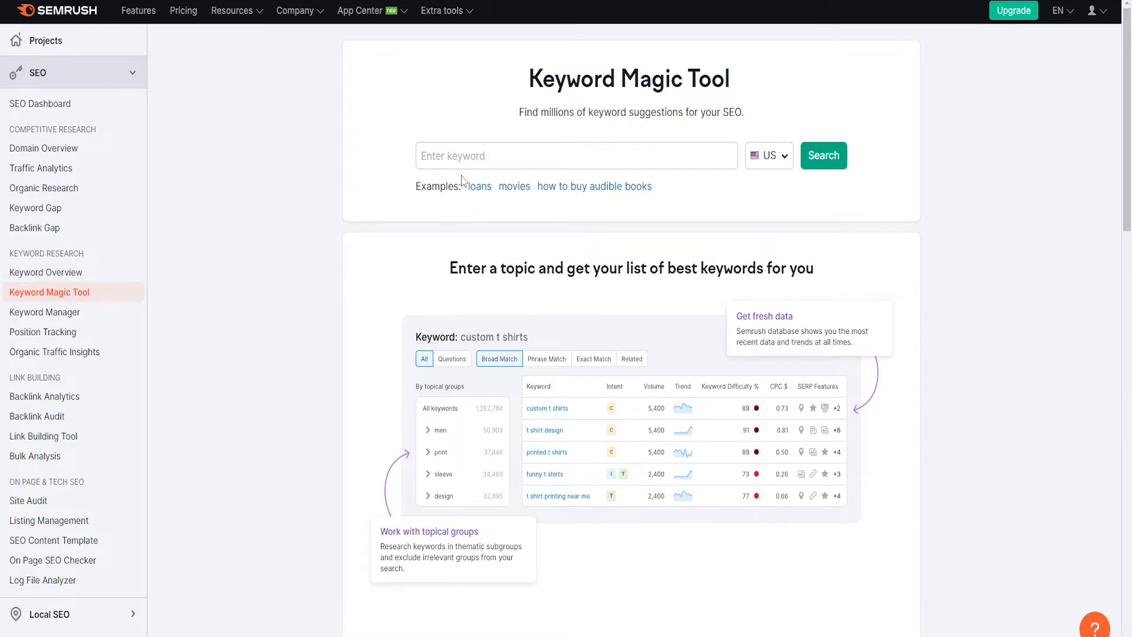
In Semrush's Keyword Magic Tool, look through the country databases offered for the keyword search.
click(487, 159)
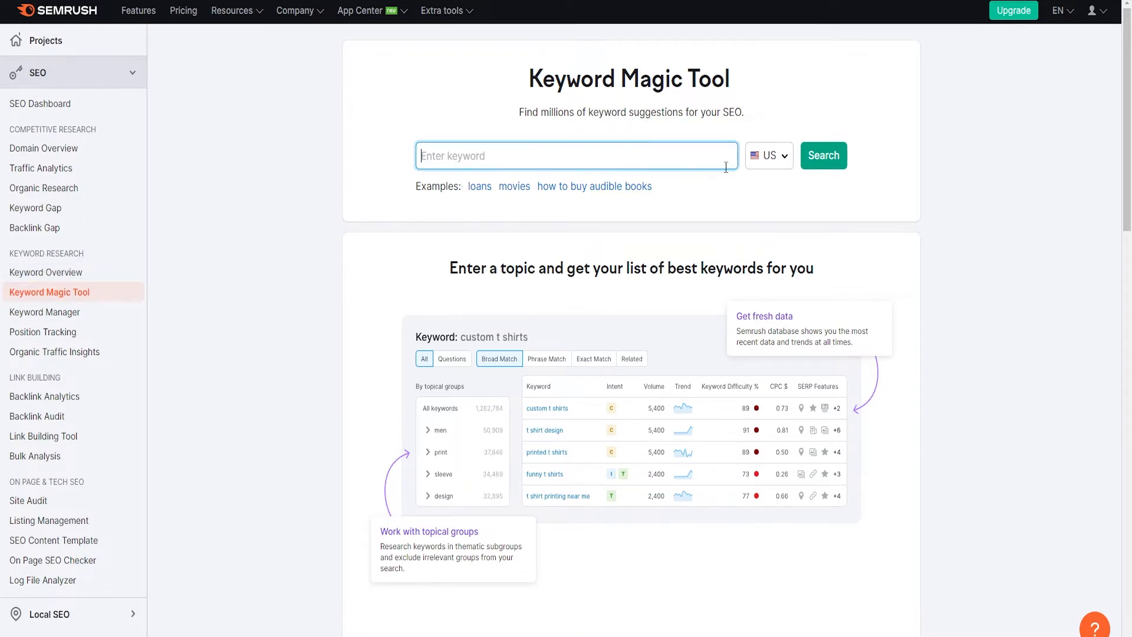
click(769, 156)
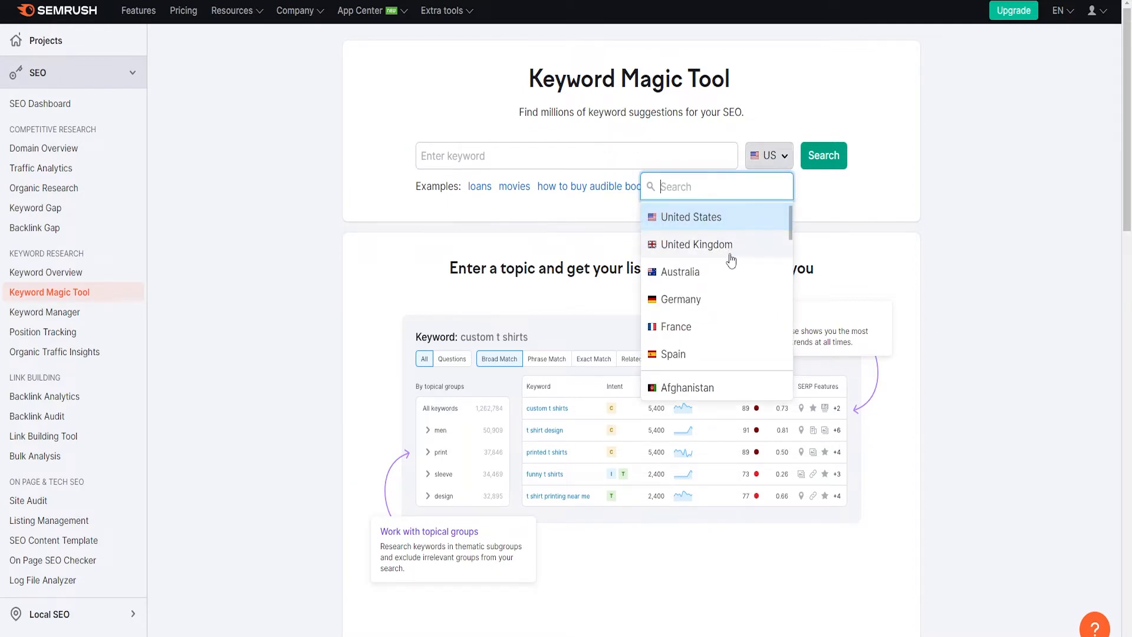
scroll(737, 300, down, 20)
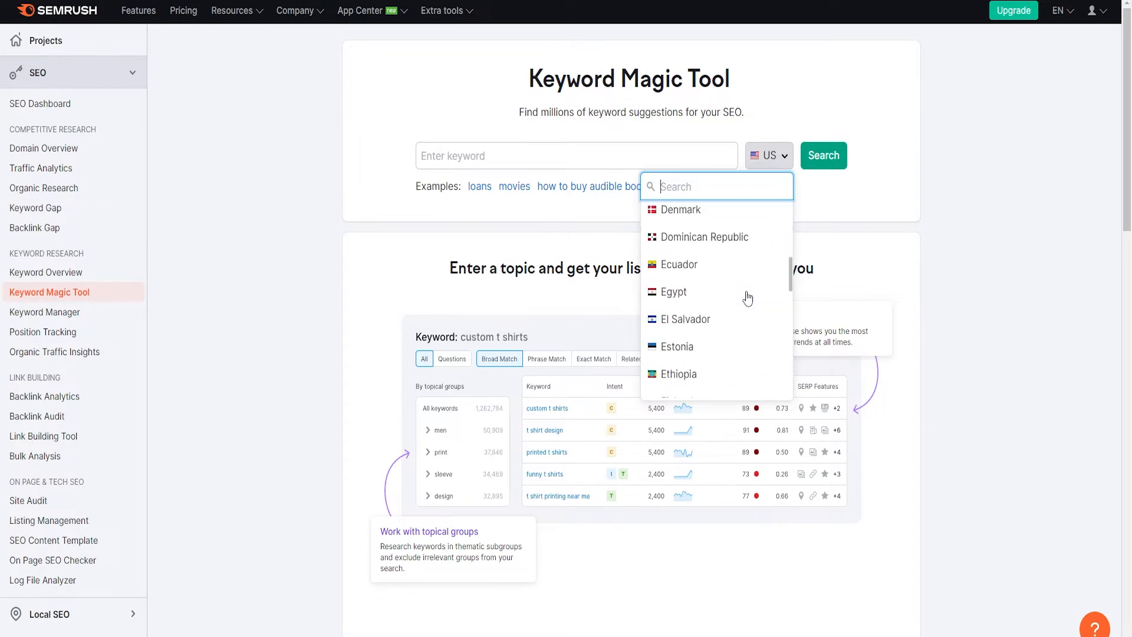
scroll(767, 268, down, 6)
click(860, 214)
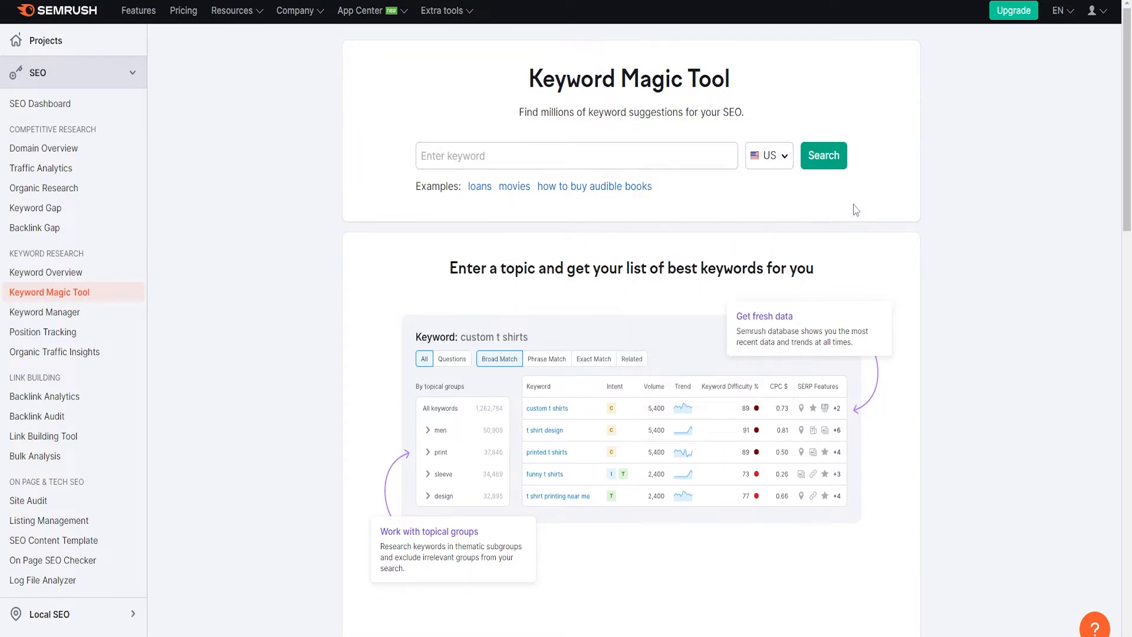
Run a keyword search for "iphone 13" in the US database.
click(765, 156)
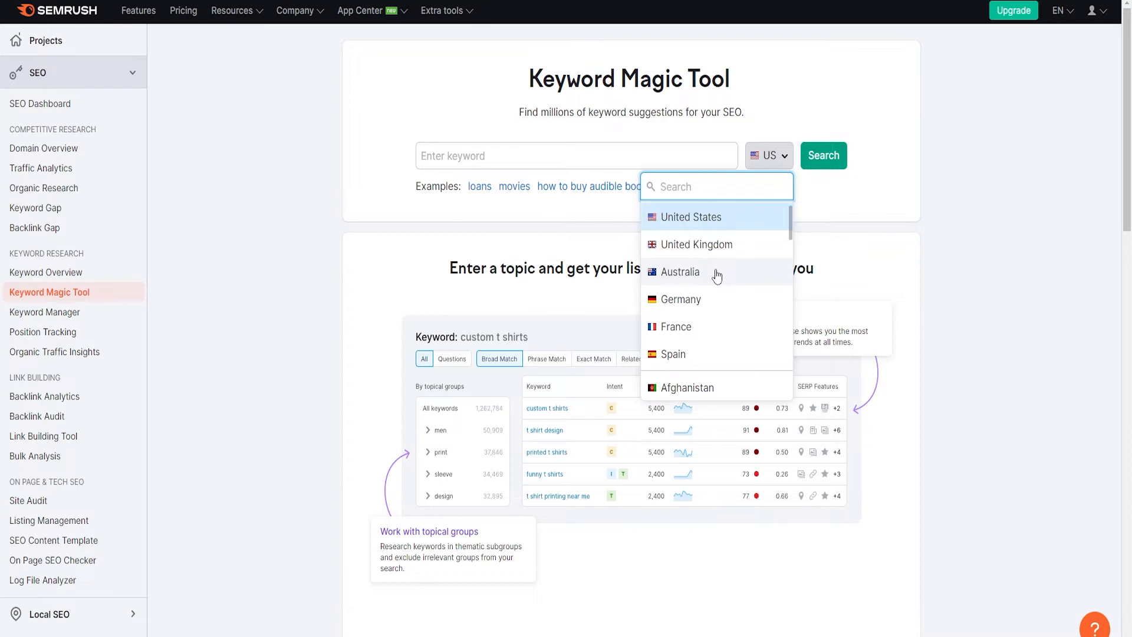
click(545, 161)
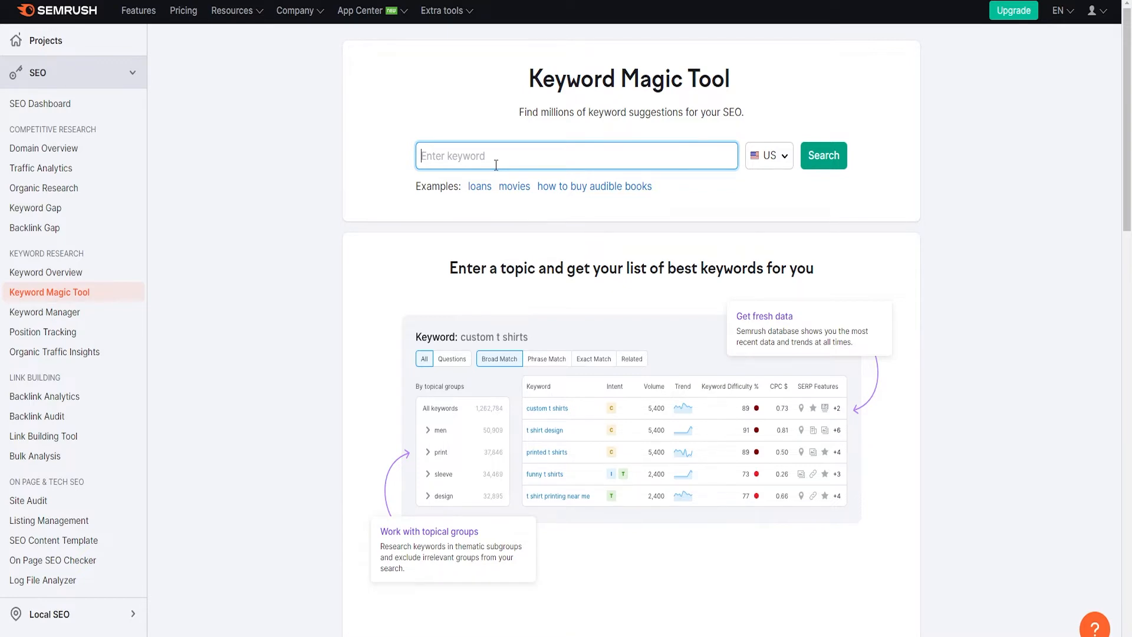
text(iphone 13)
click(823, 157)
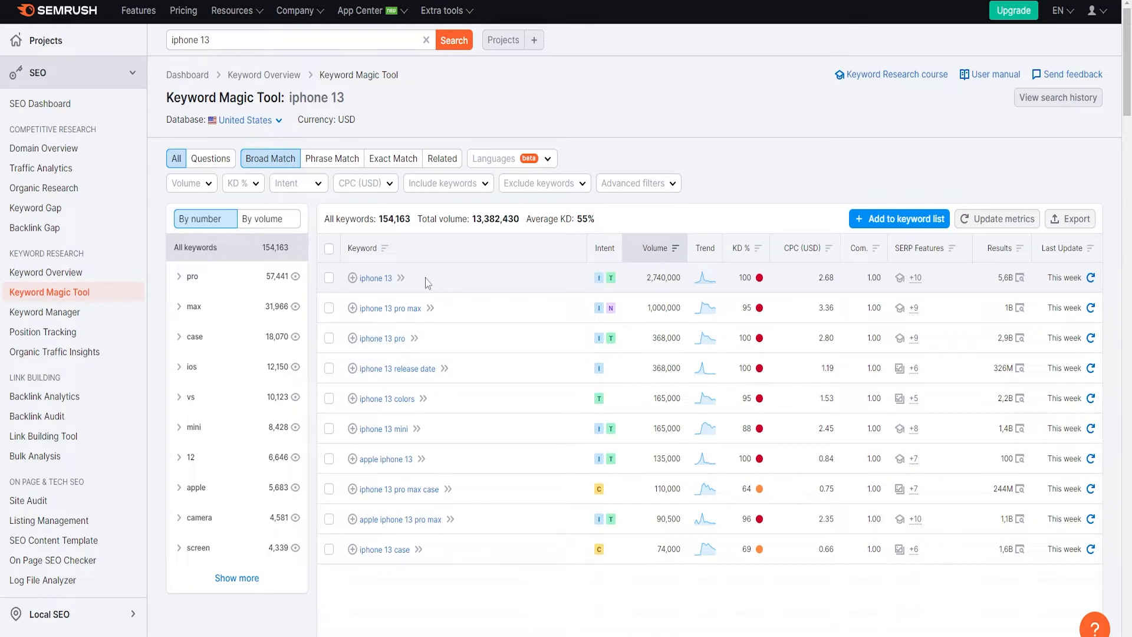
Look up the keyword "iphone 13" from the results table on Google.
drag(399, 284, 360, 283)
right_click(386, 285)
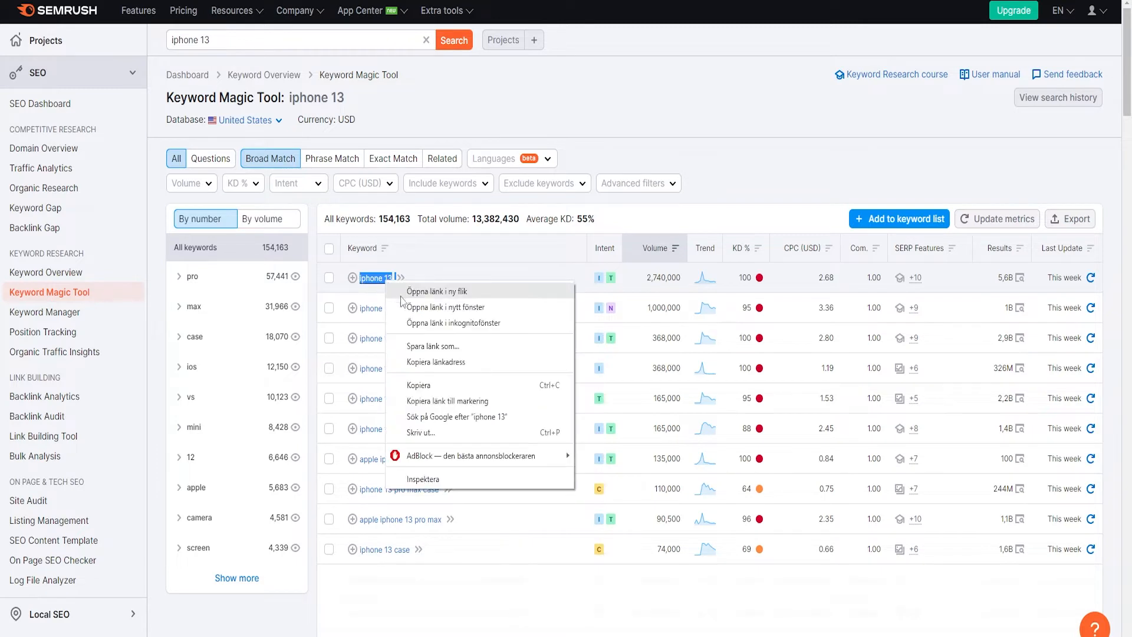
click(457, 417)
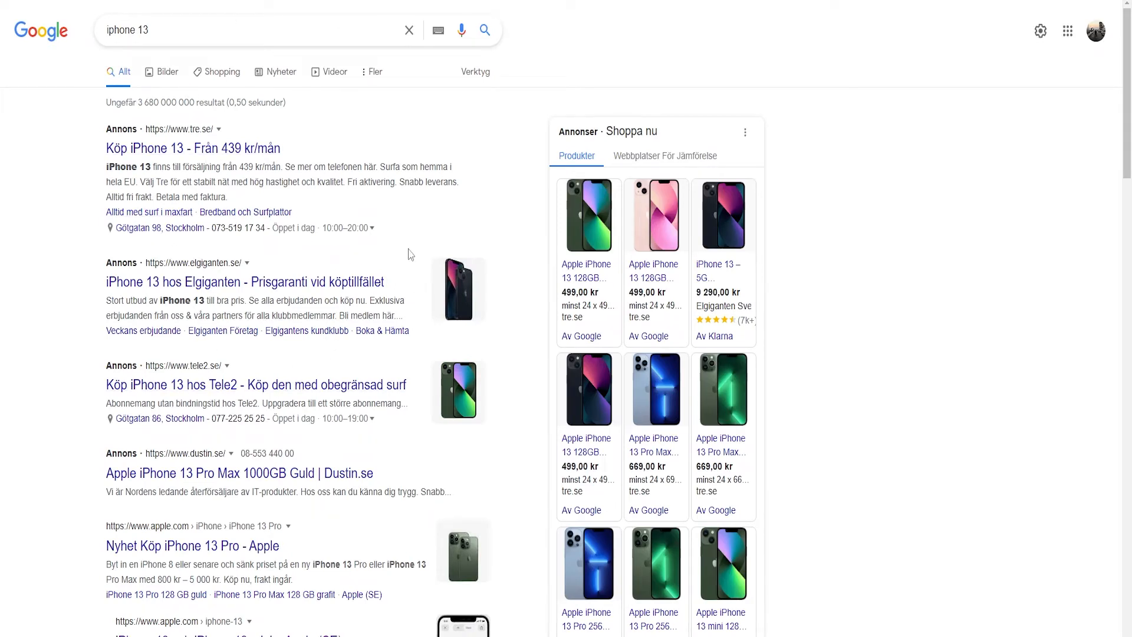
Translate the Google results page into English and dismiss the translation popup.
right_click(474, 193)
click(521, 353)
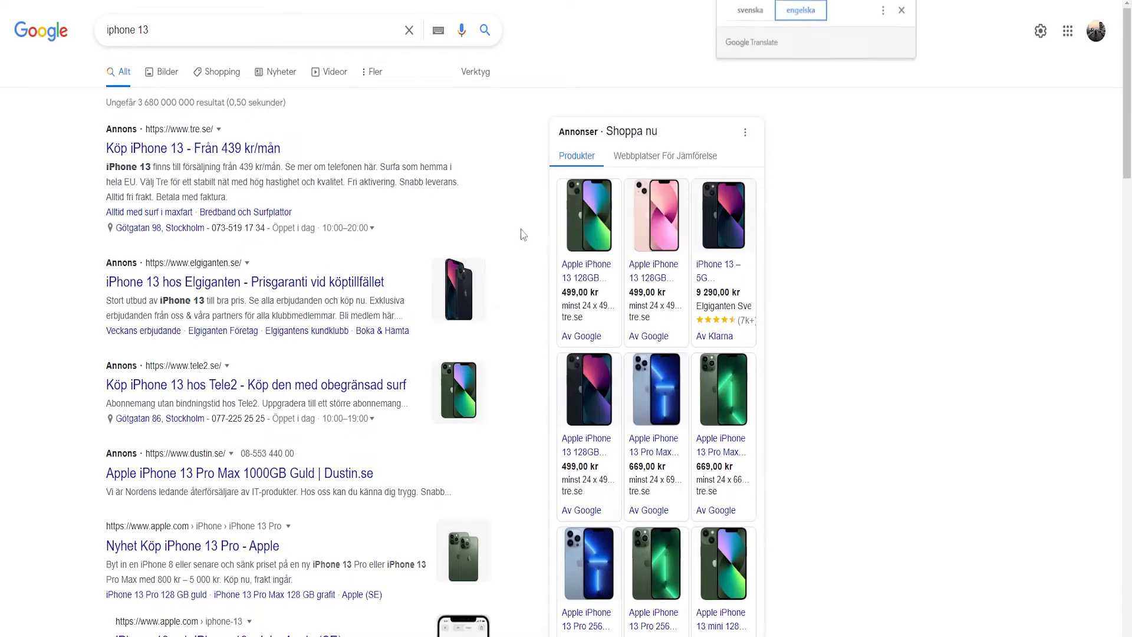
click(904, 10)
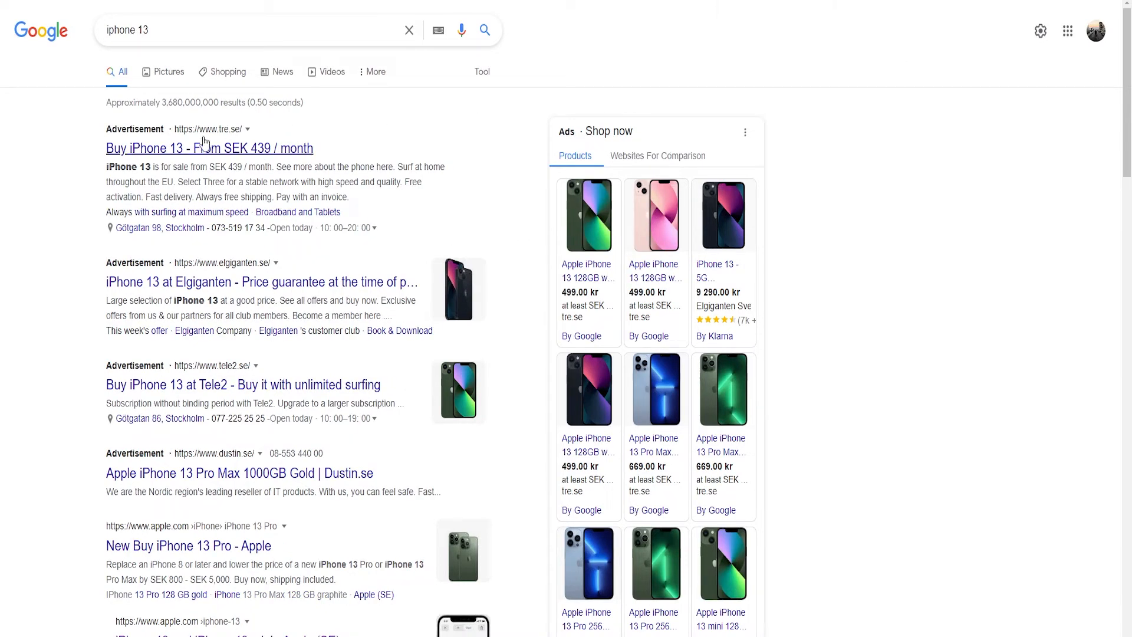
Examine how the query "iphone 13" is matched in the advertisements, organic results and related questions on the results page.
drag(187, 24, 88, 32)
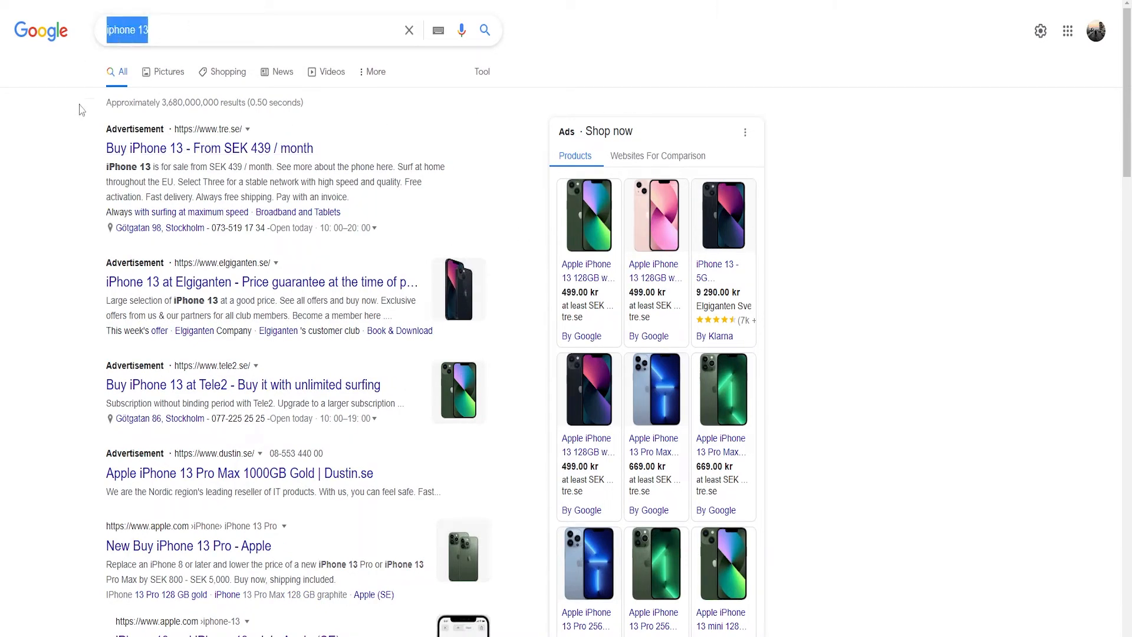
click(79, 141)
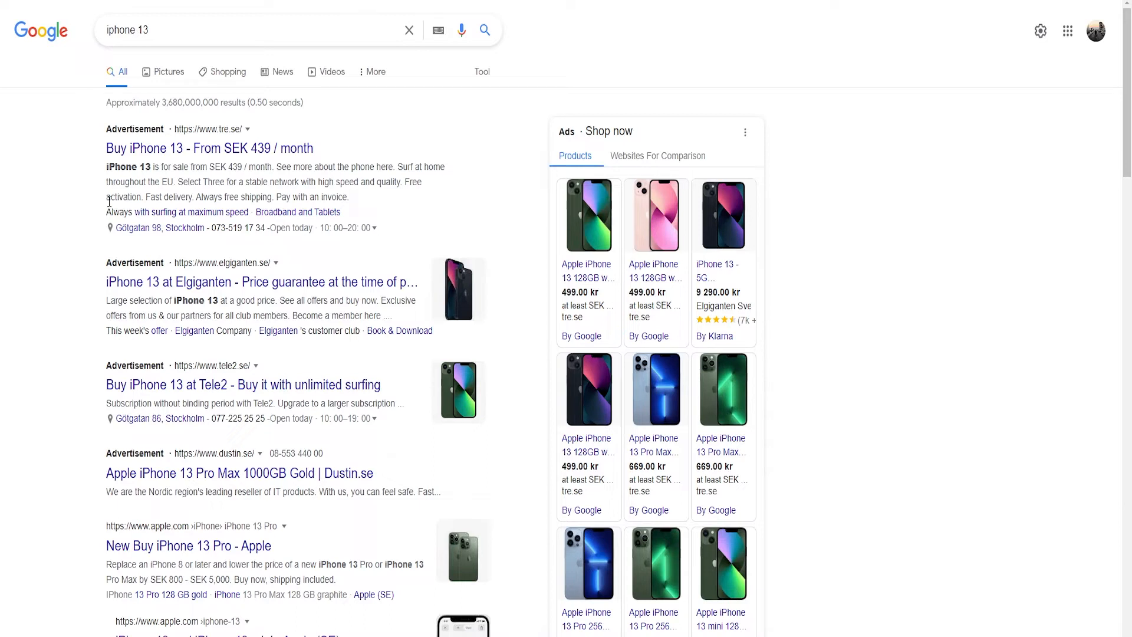
drag(196, 32, 89, 39)
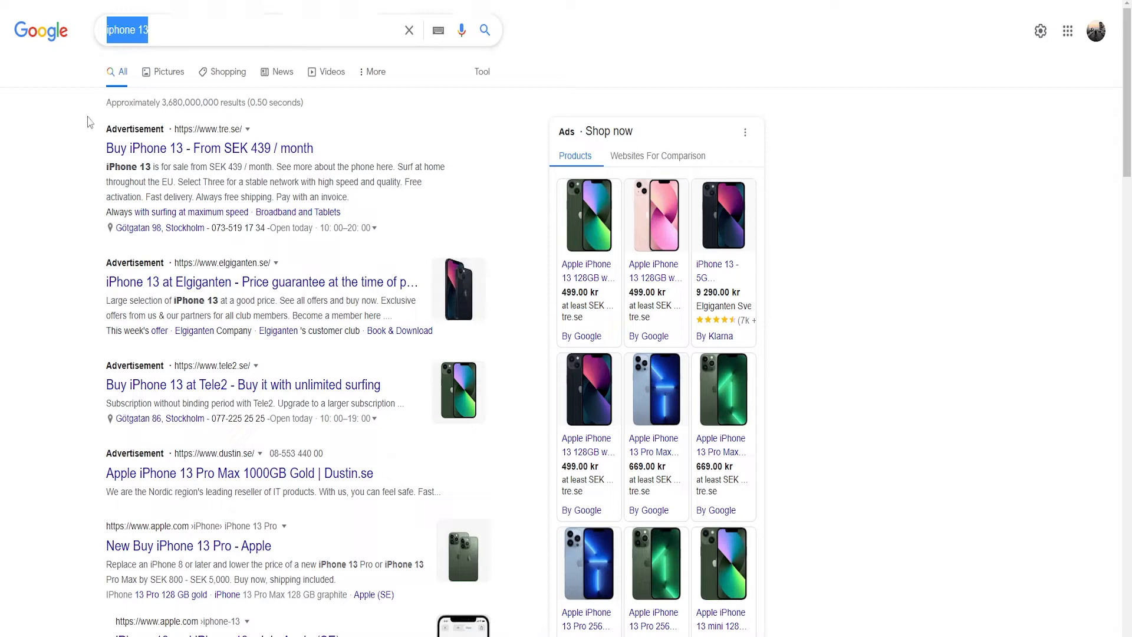
click(111, 112)
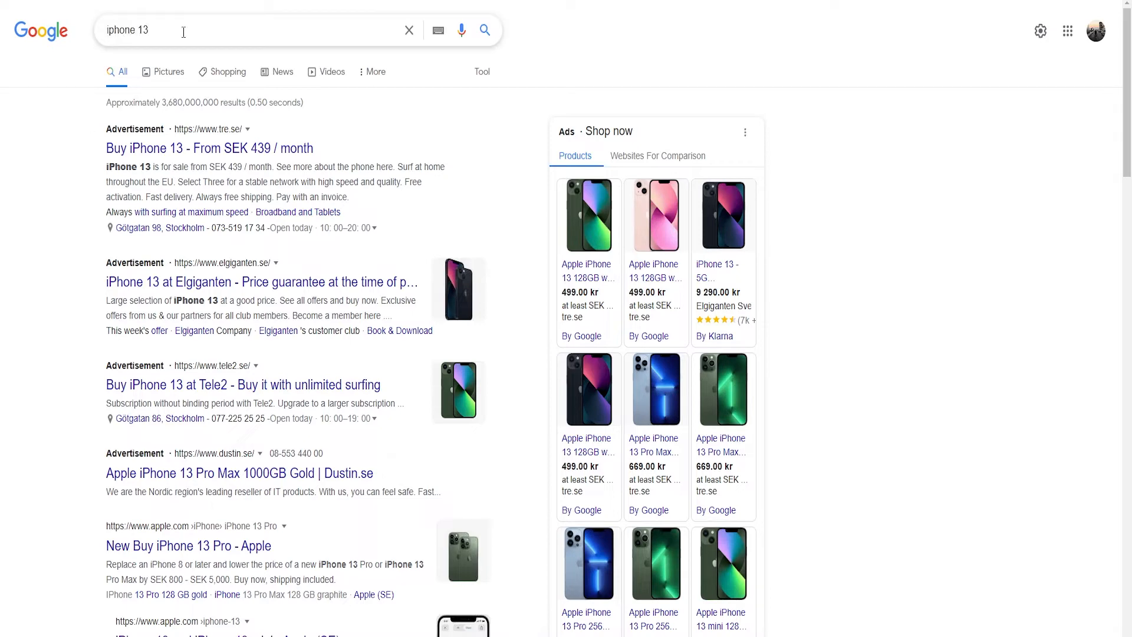
scroll(190, 283, down, 5)
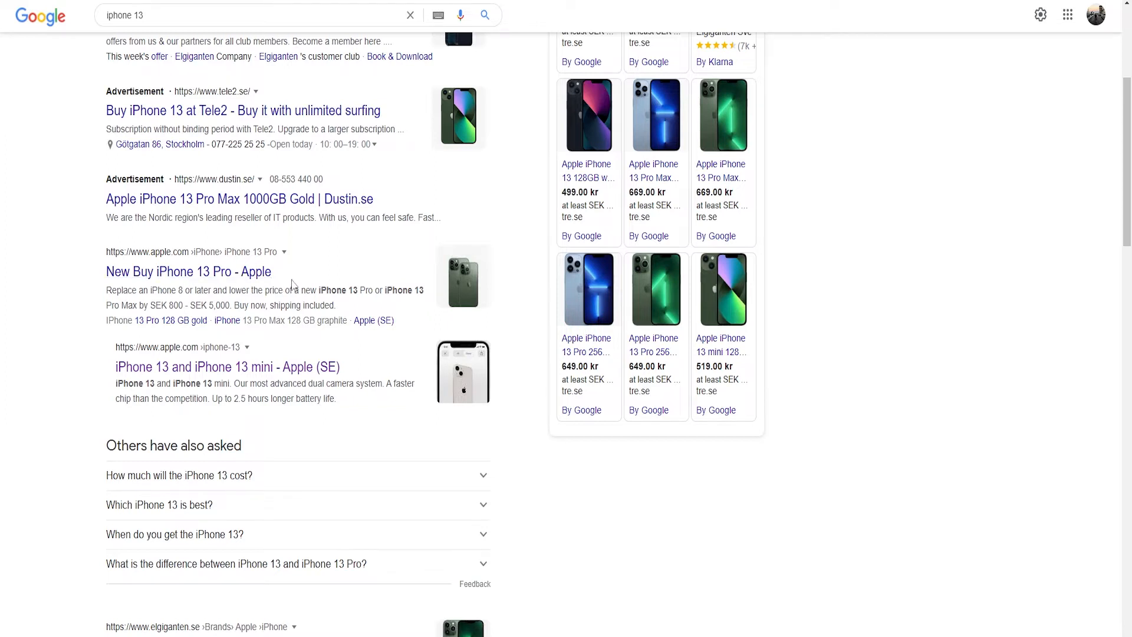
scroll(264, 283, down, 2)
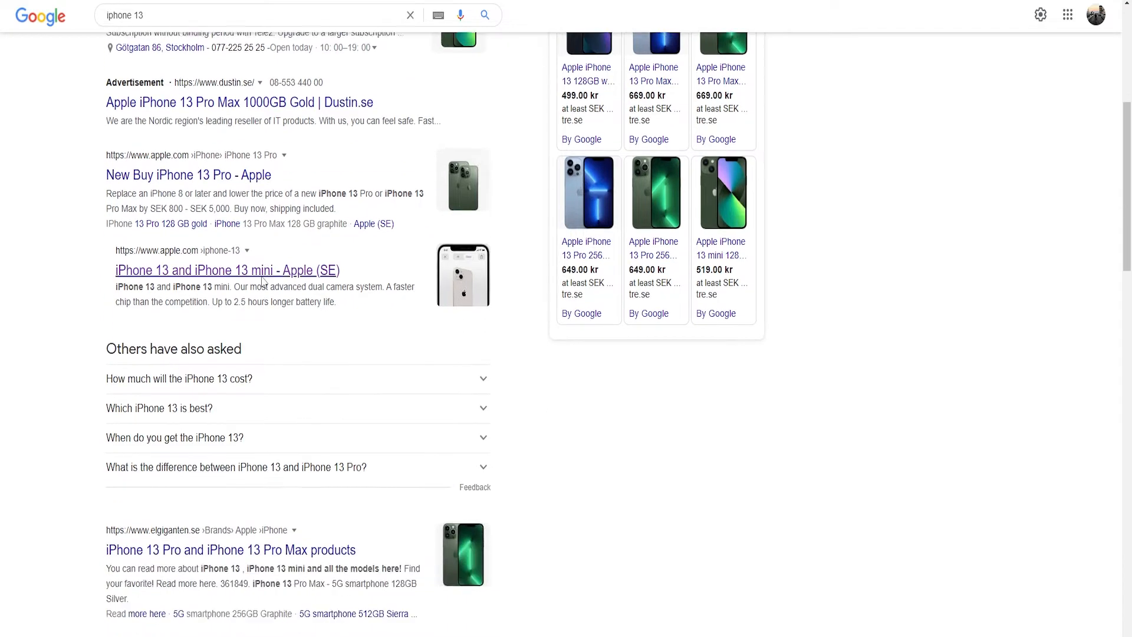
scroll(260, 293, up, 2)
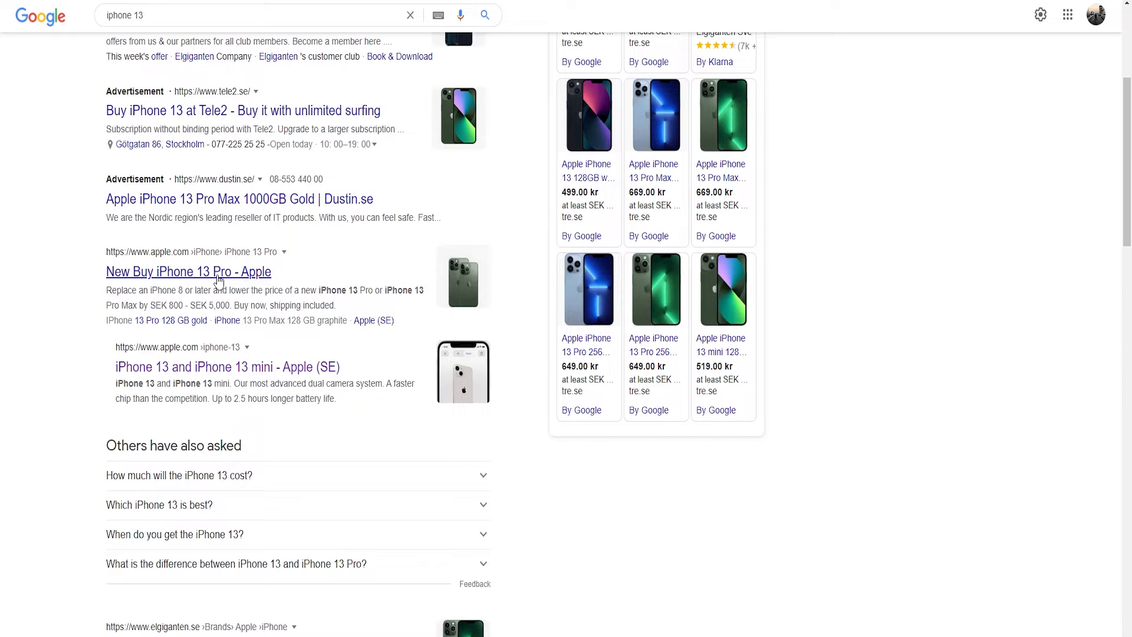
scroll(218, 281, up, 5)
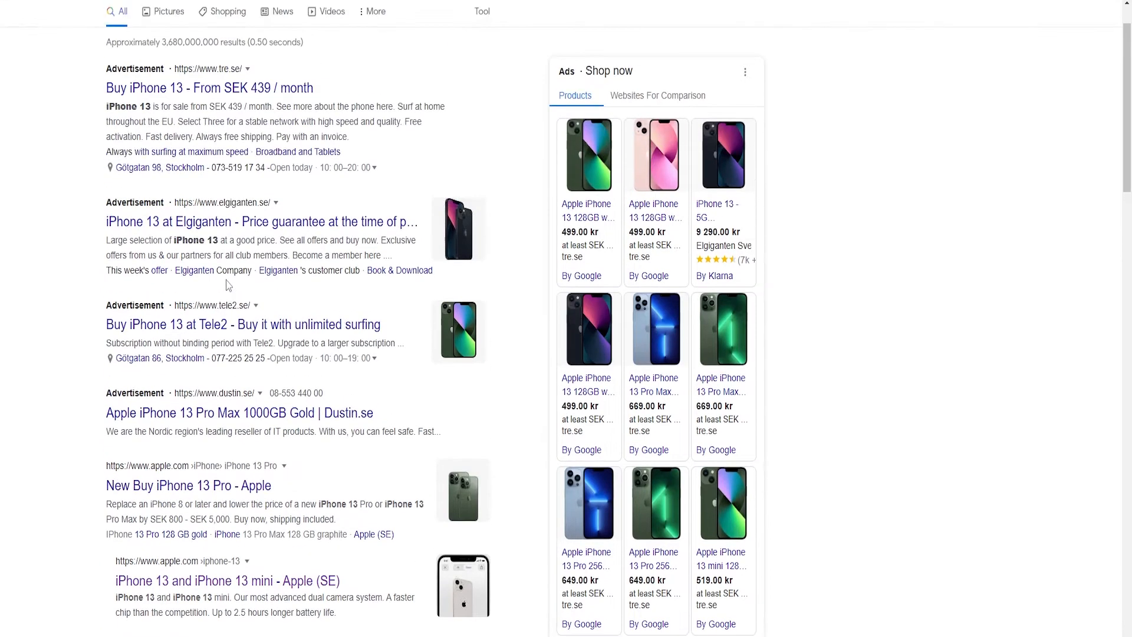
drag(157, 35, 92, 49)
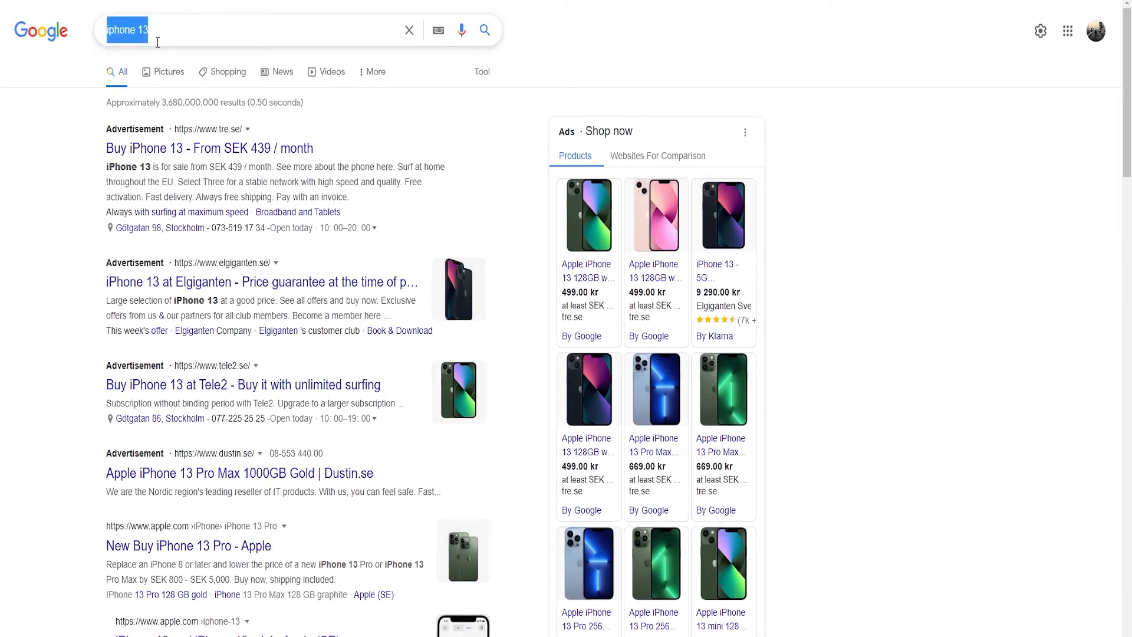
click(62, 209)
scroll(77, 255, down, 7)
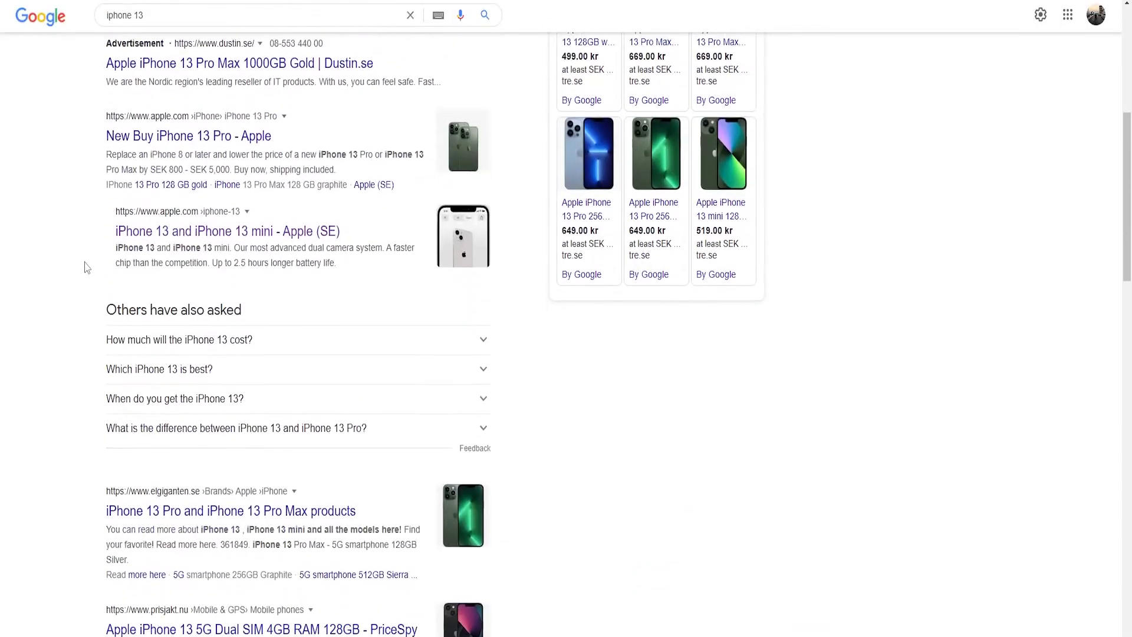
scroll(89, 271, down, 1)
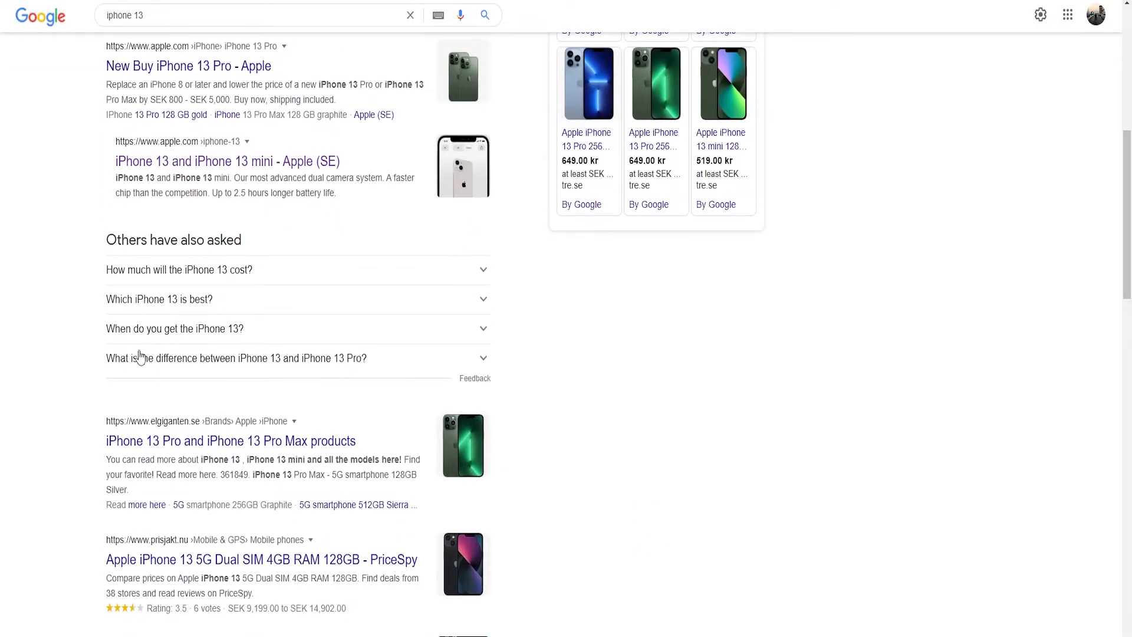
scroll(140, 357, down, 7)
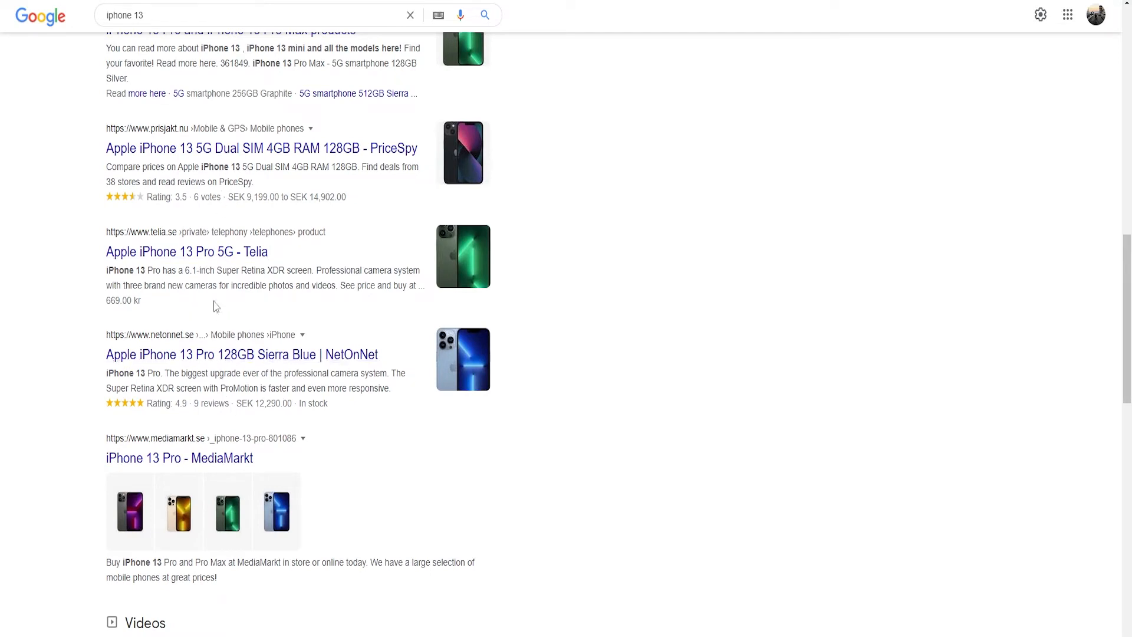
Open the PriceSpy result for the Apple iPhone 13 5G Dual SIM 128GB in a new tab and look over its price listings.
scroll(214, 236, up, 2)
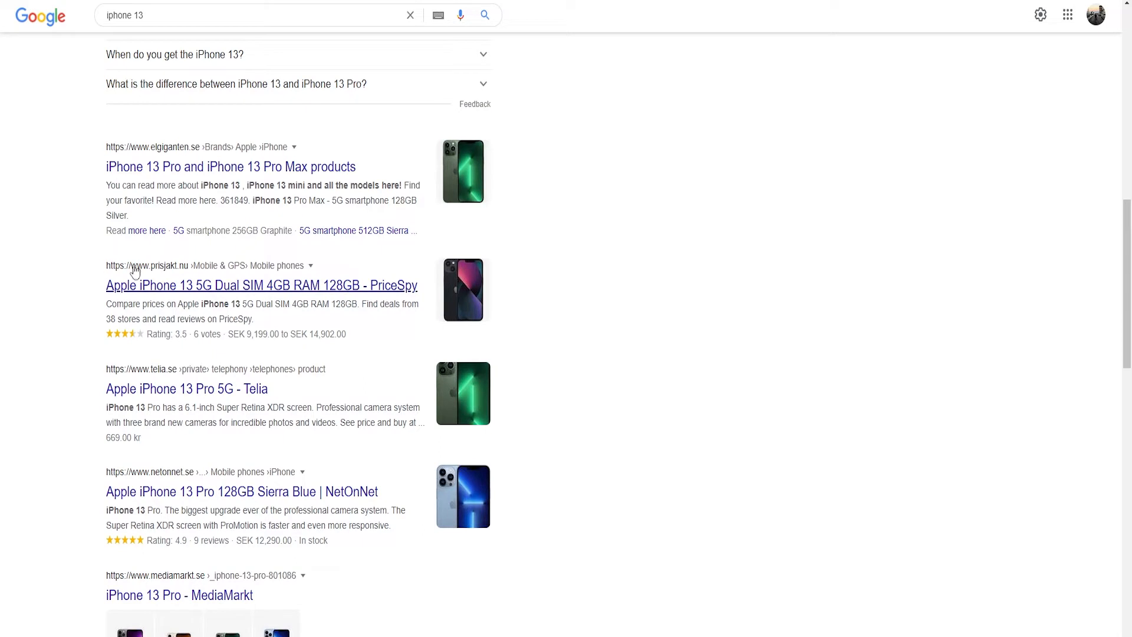
drag(105, 270, 127, 276)
click(85, 263)
right_click(157, 280)
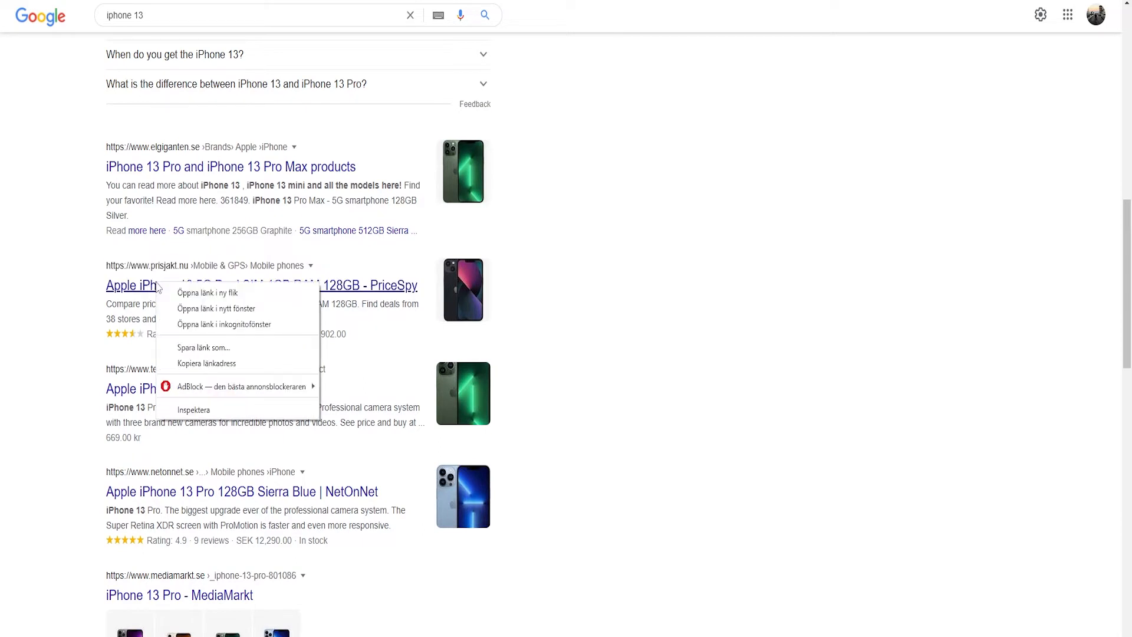
click(189, 294)
key(ctrl+Tab)
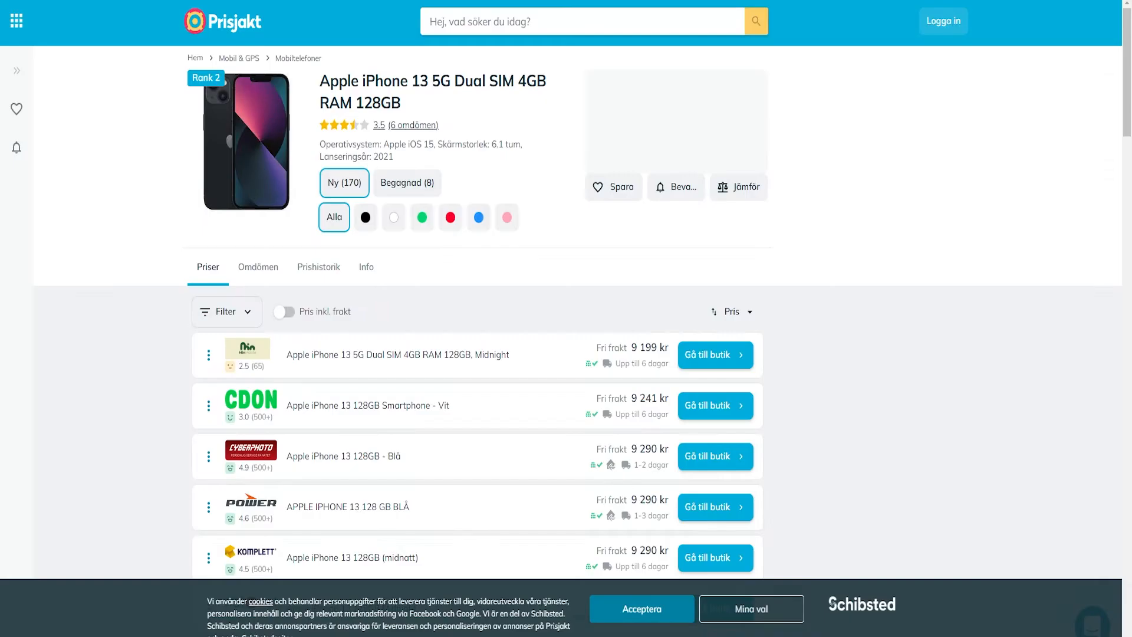
scroll(405, 250, down, 3)
scroll(471, 277, up, 3)
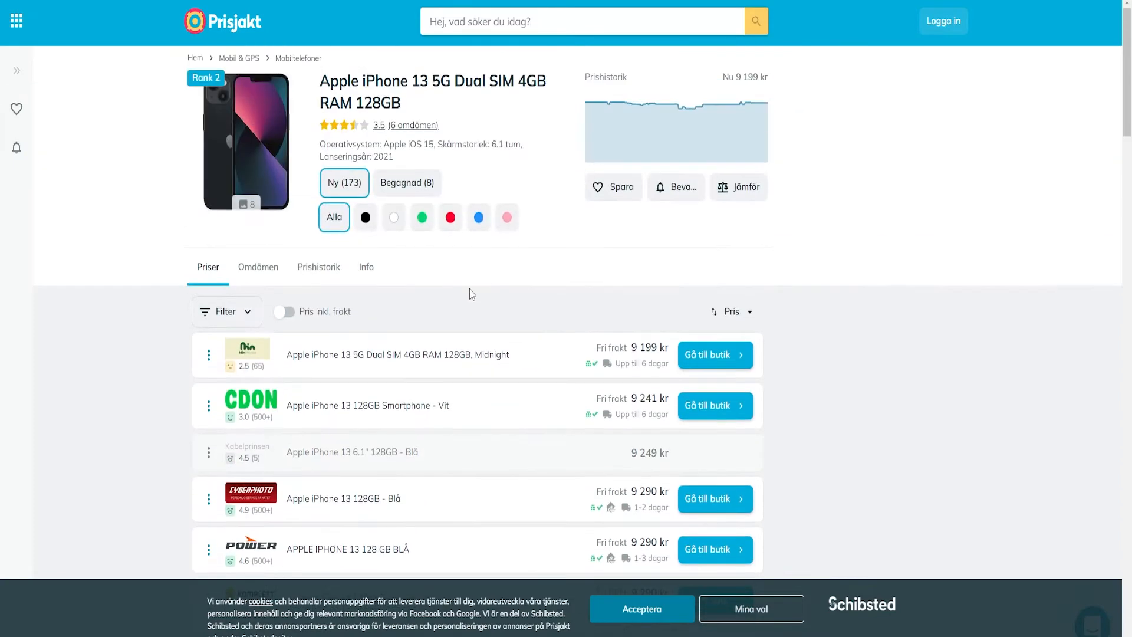
Look through the iPhone 13 store prices on Prisjakt, and return to the Google results page to look over the listings and advertisements.
scroll(448, 289, down, 7)
scroll(434, 296, up, 3)
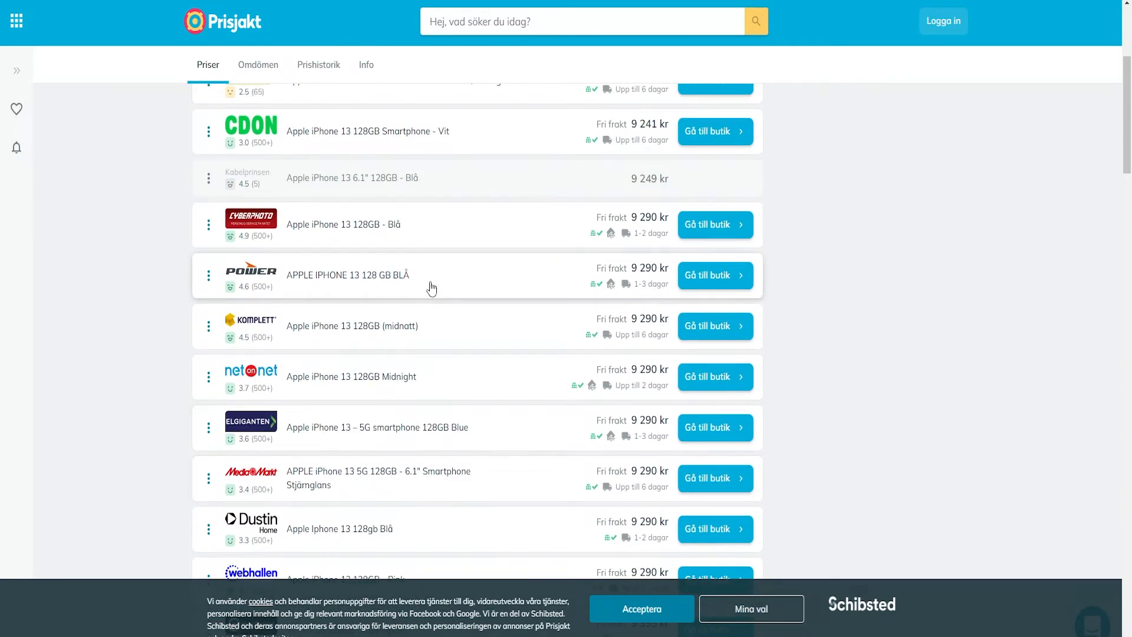
scroll(430, 283, up, 4)
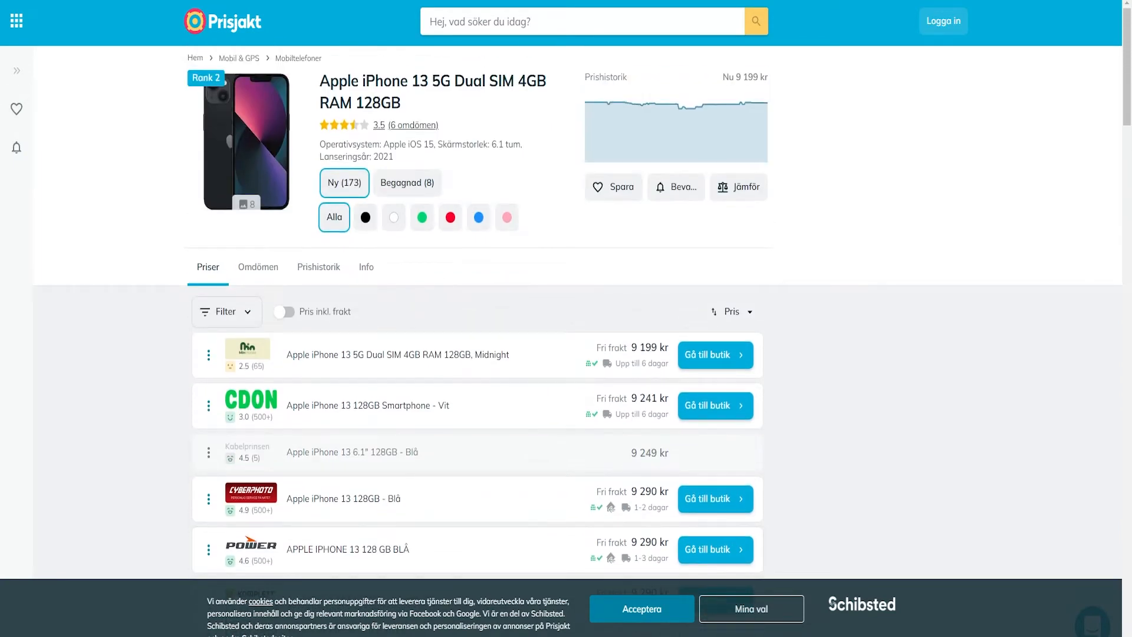
key(ctrl+shift+Tab)
scroll(319, 309, down, 4)
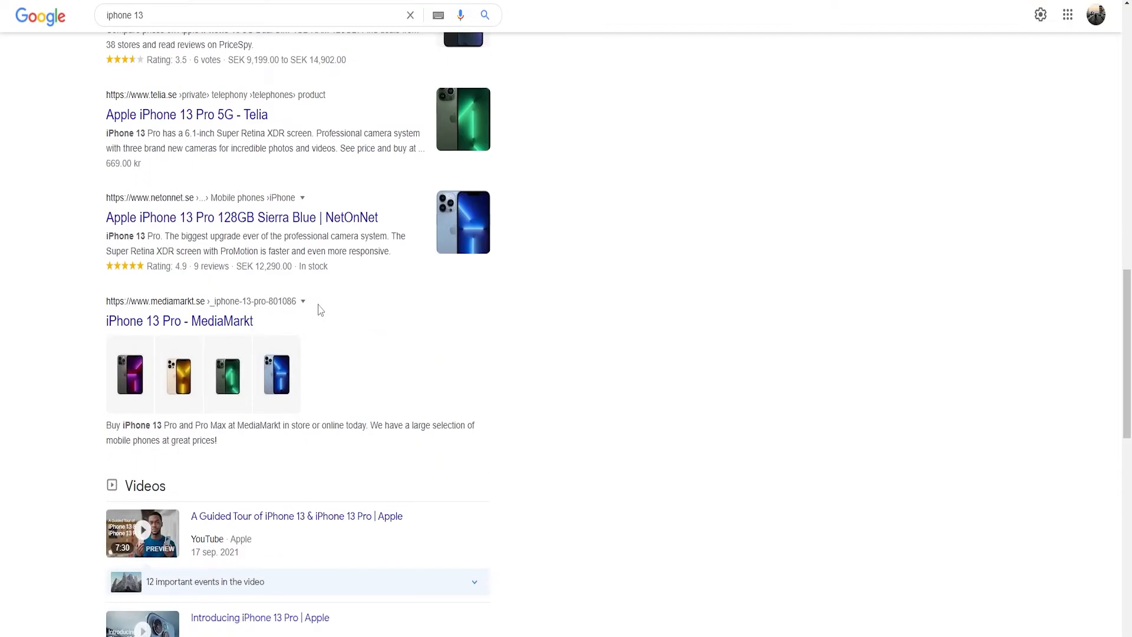
scroll(320, 310, up, 12)
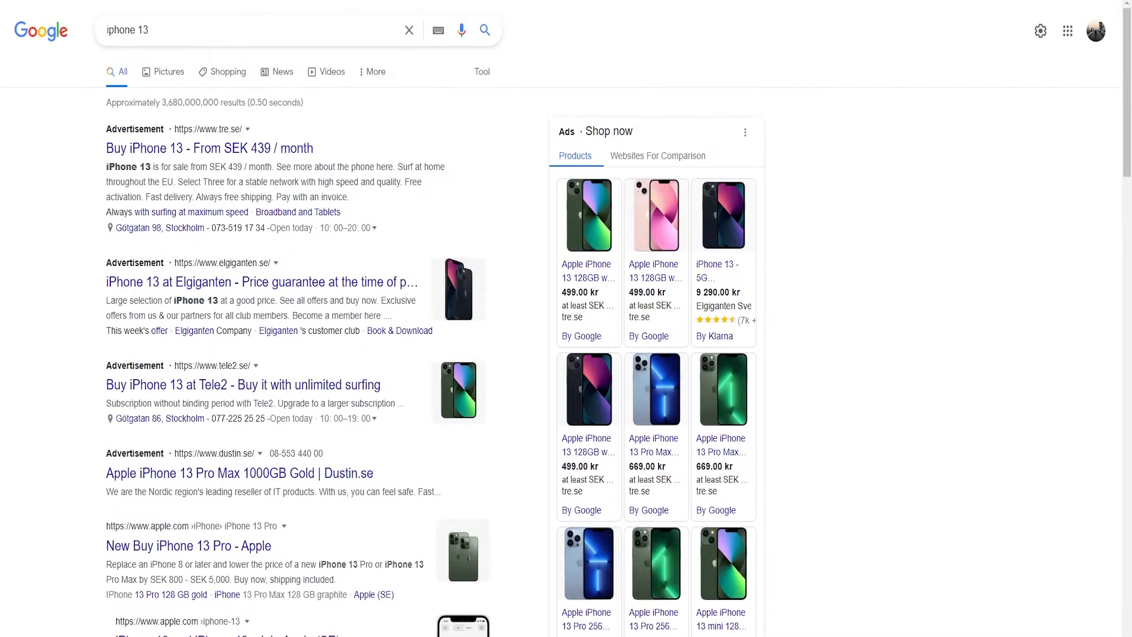
Return to Semrush and compare the search intent of the keywords "iphone 13 release date" and "iphone 13".
key(ctrl+shift+Tab)
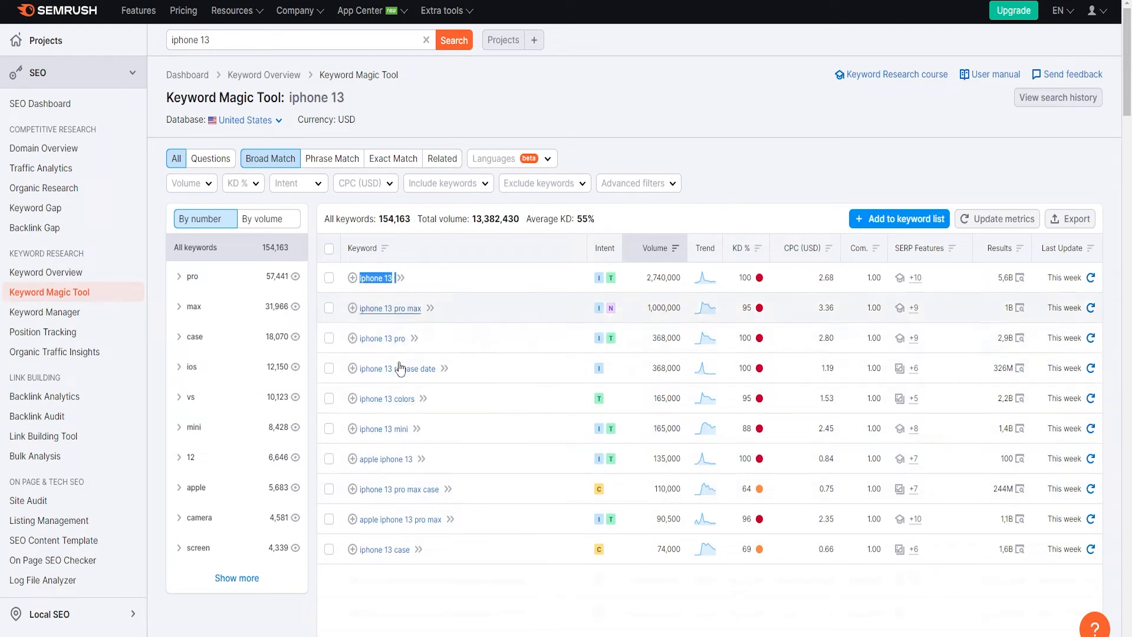
drag(476, 372, 362, 370)
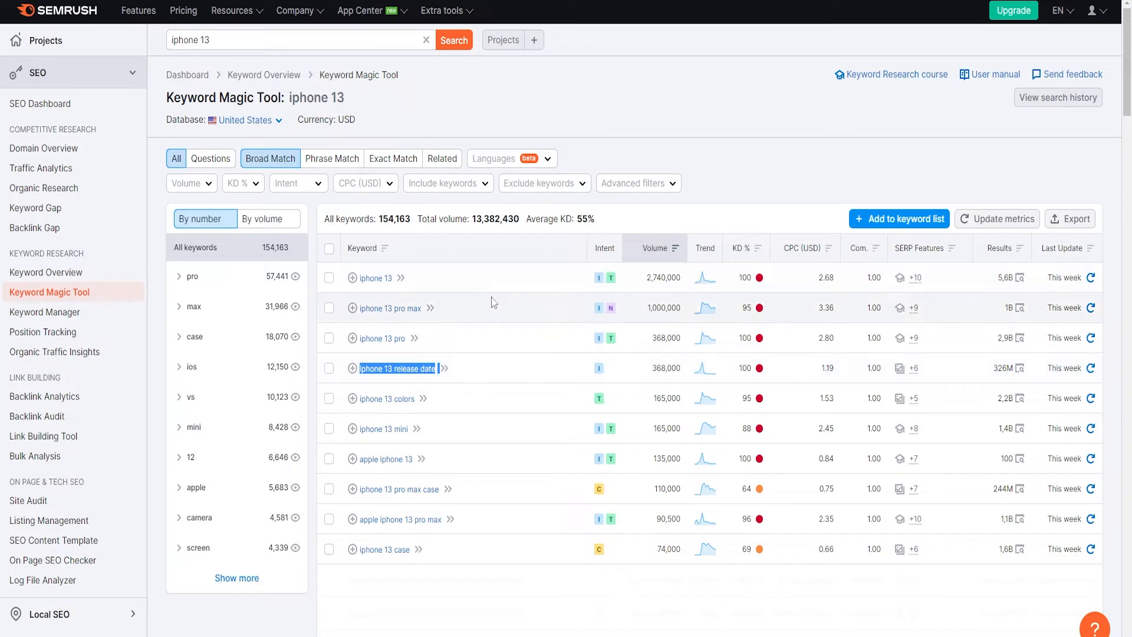
mouse_move(611, 257)
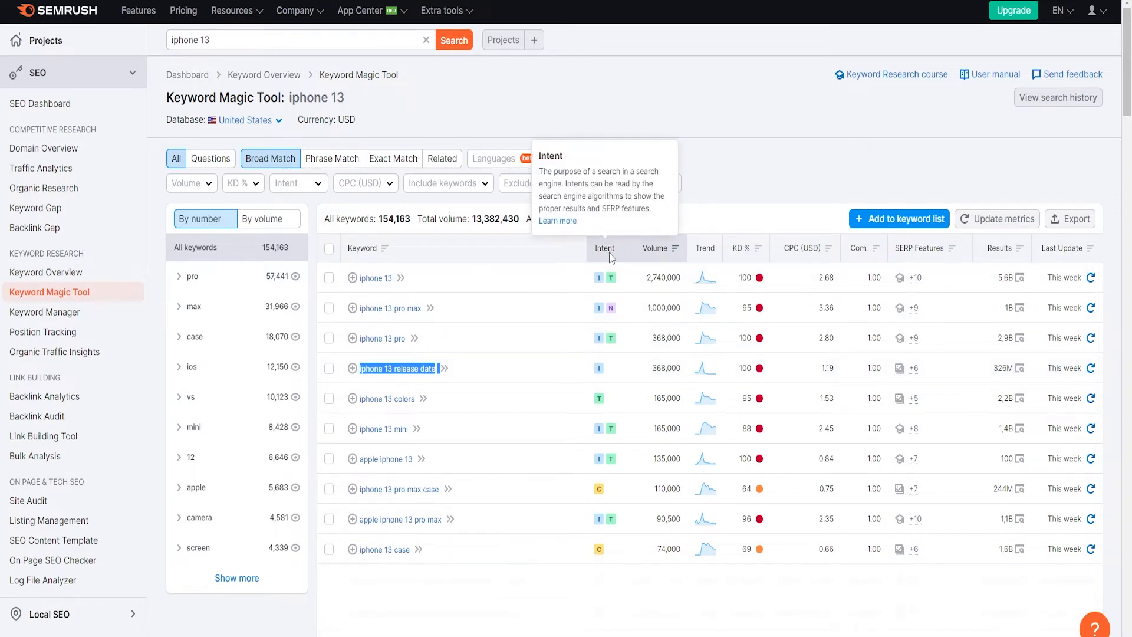
mouse_move(600, 372)
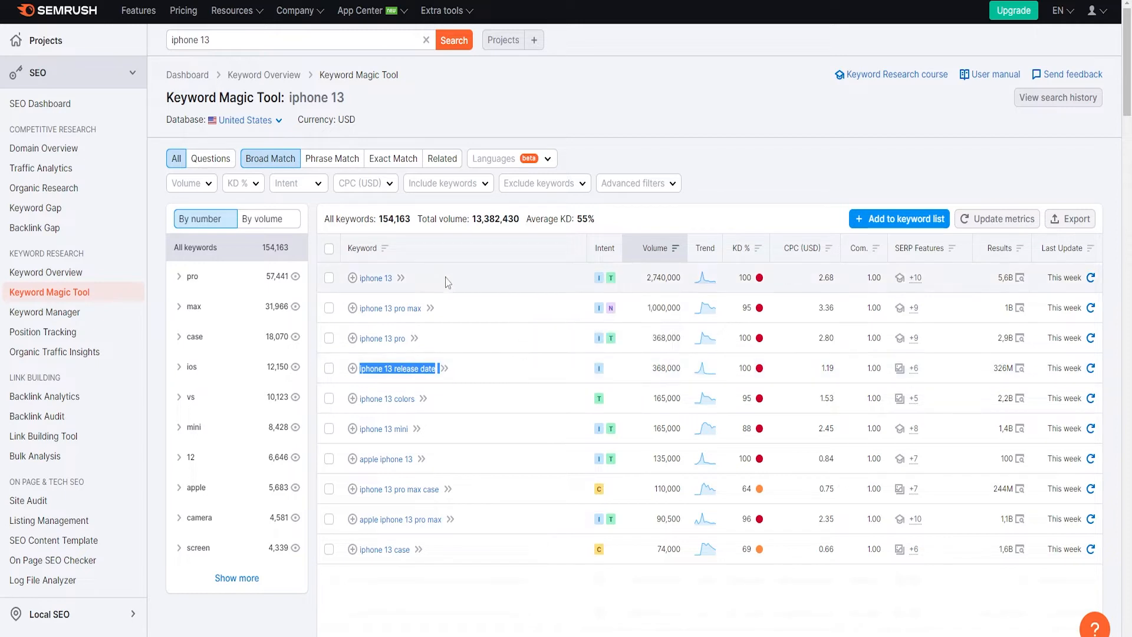
mouse_move(600, 283)
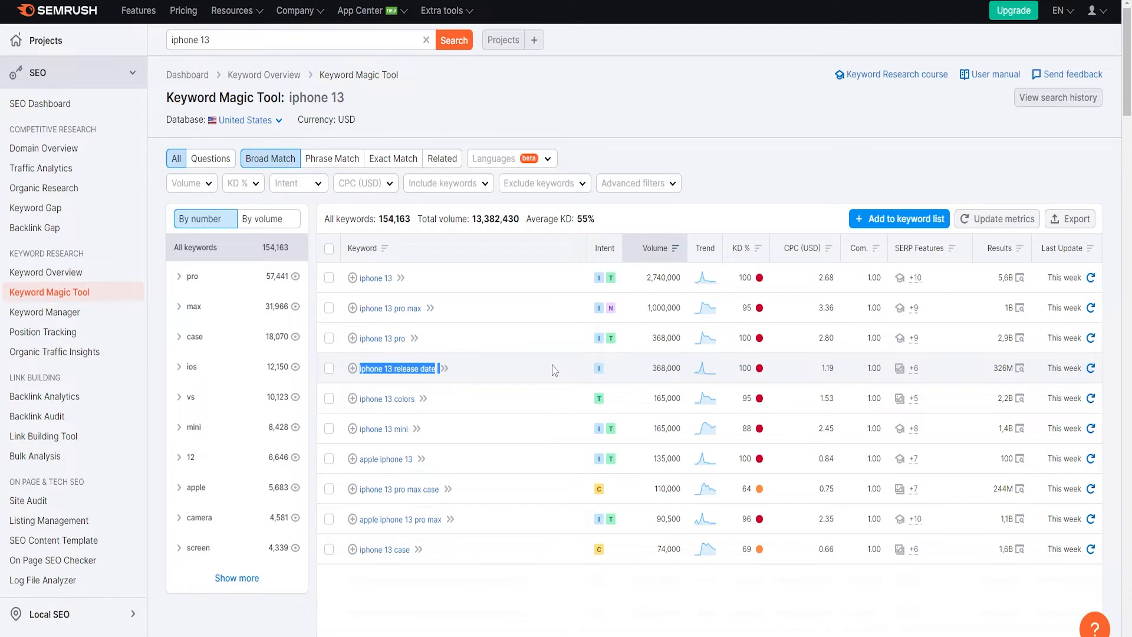
Clear the text selection and examine the keyword difficulty percentages of the "iphone 13" keywords.
click(499, 135)
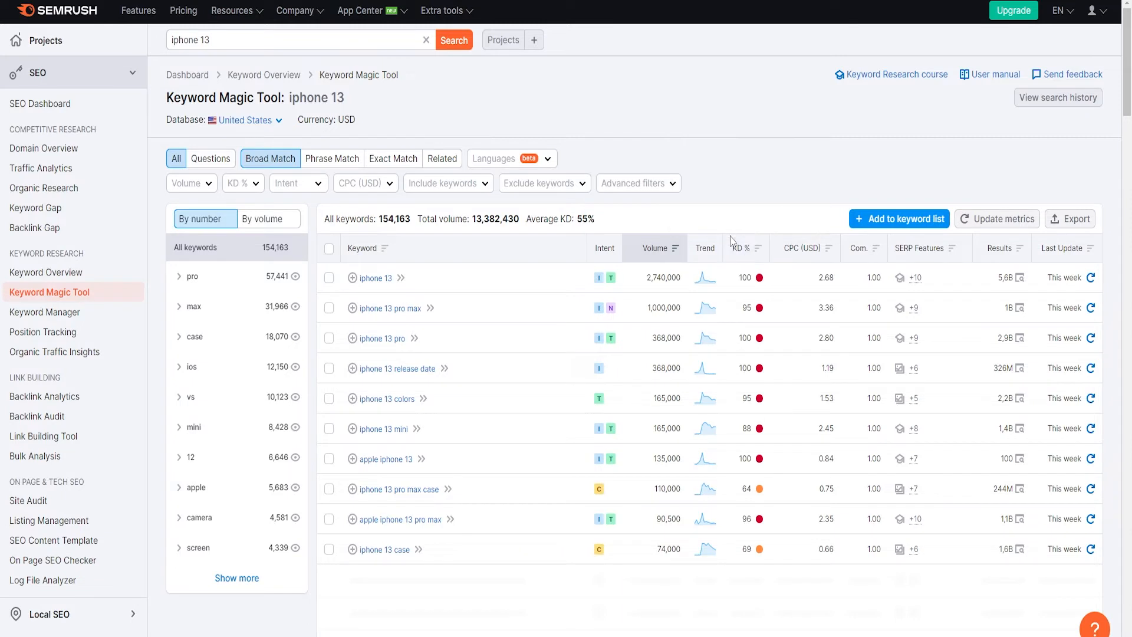
mouse_move(735, 246)
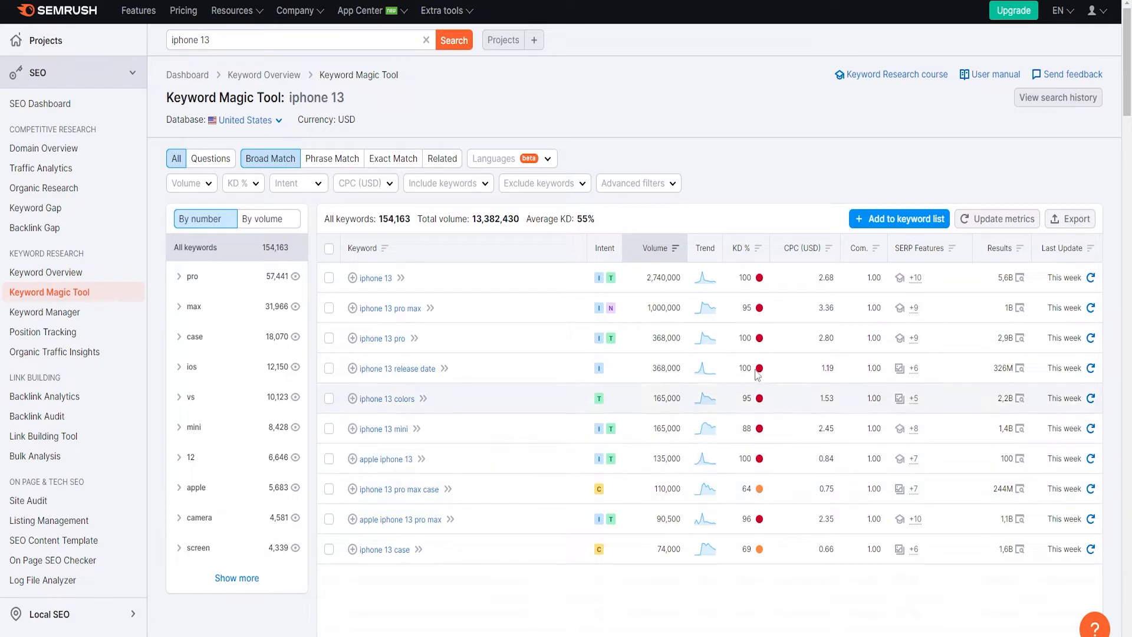
mouse_move(760, 463)
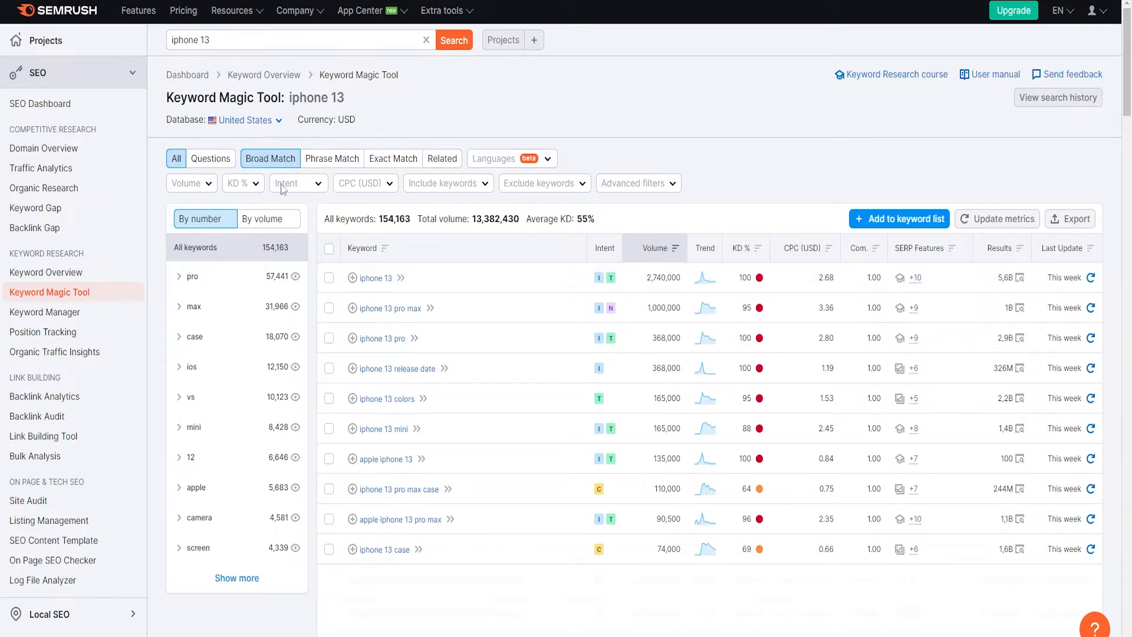
Limit the keyword list to questions, check volume and difficulty, and copy the keyword "is the iphone 13 waterproof".
click(200, 159)
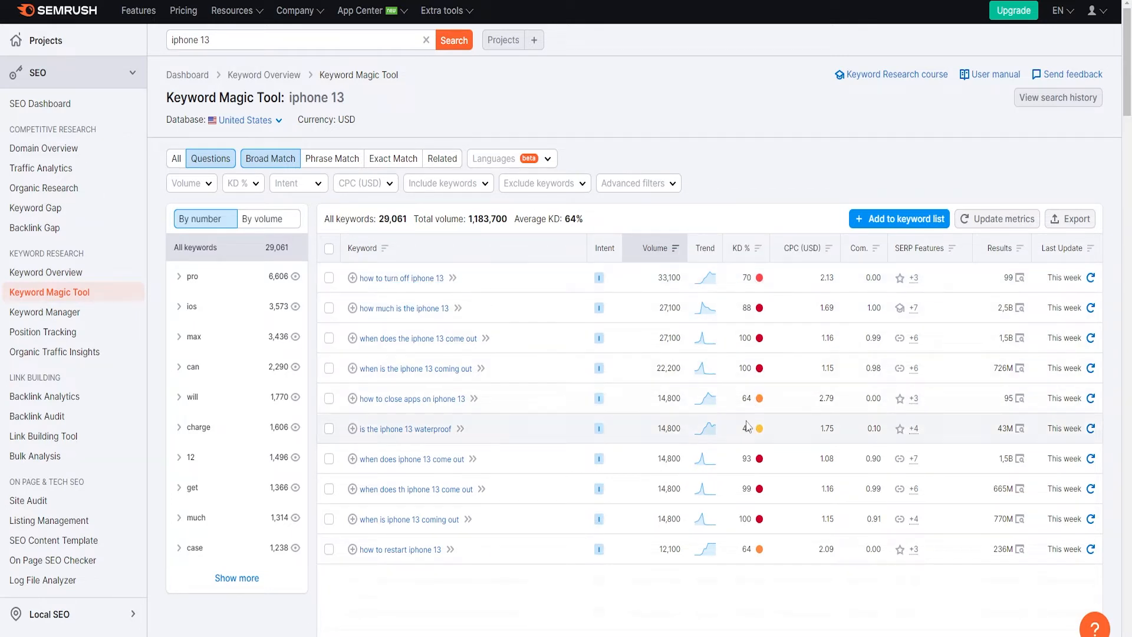
mouse_move(747, 431)
drag(655, 430, 682, 430)
click(653, 433)
mouse_move(745, 437)
drag(456, 429, 359, 429)
key(ctrl+c)
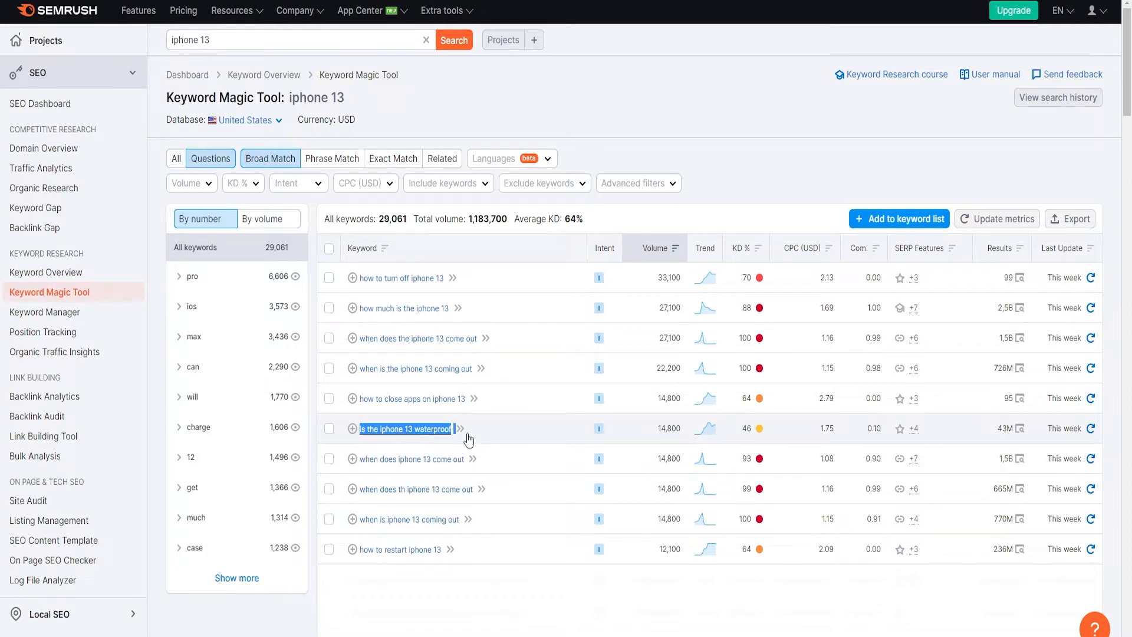
click(268, 1)
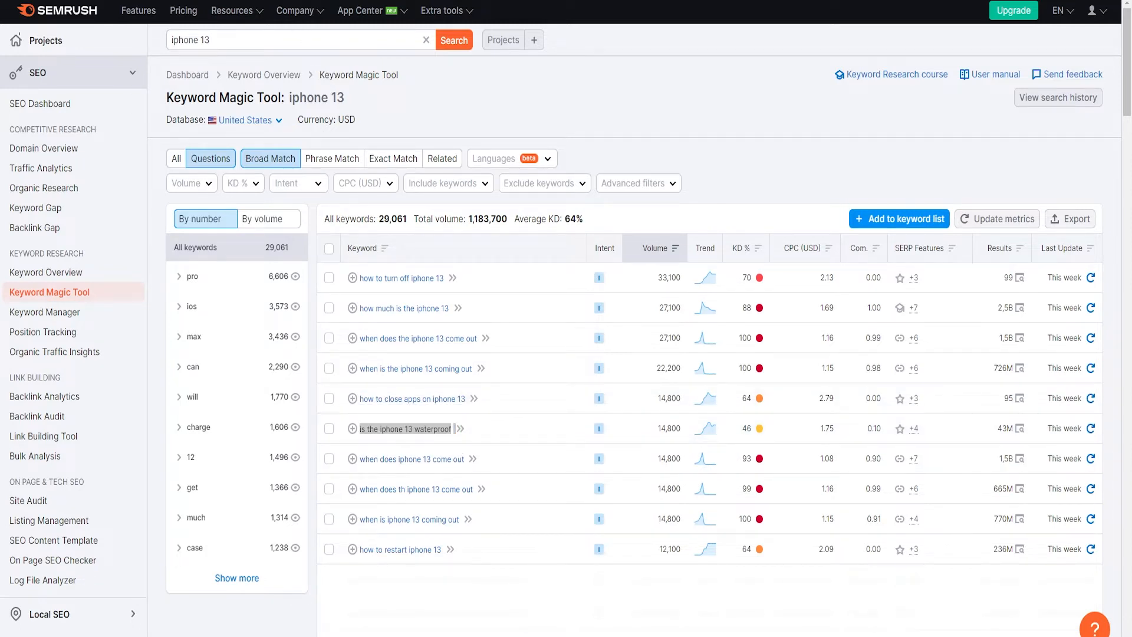
key(ctrl+v)
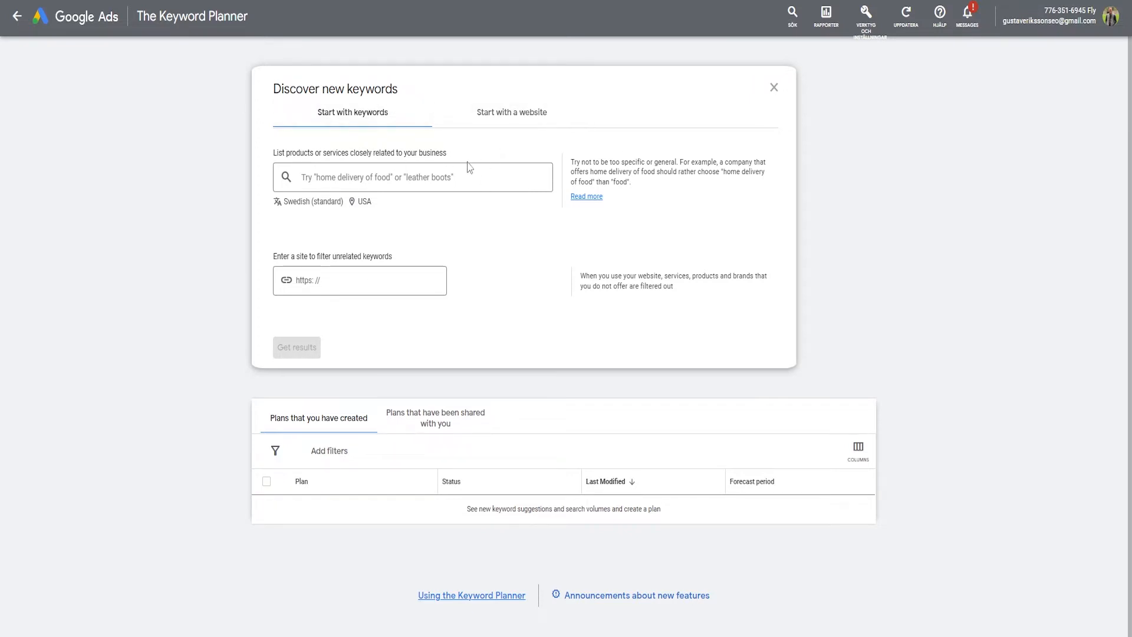
Get keyword suggestions for "iphone 13" in the Google Ads Keyword Planner, for English searches in the USA.
click(338, 170)
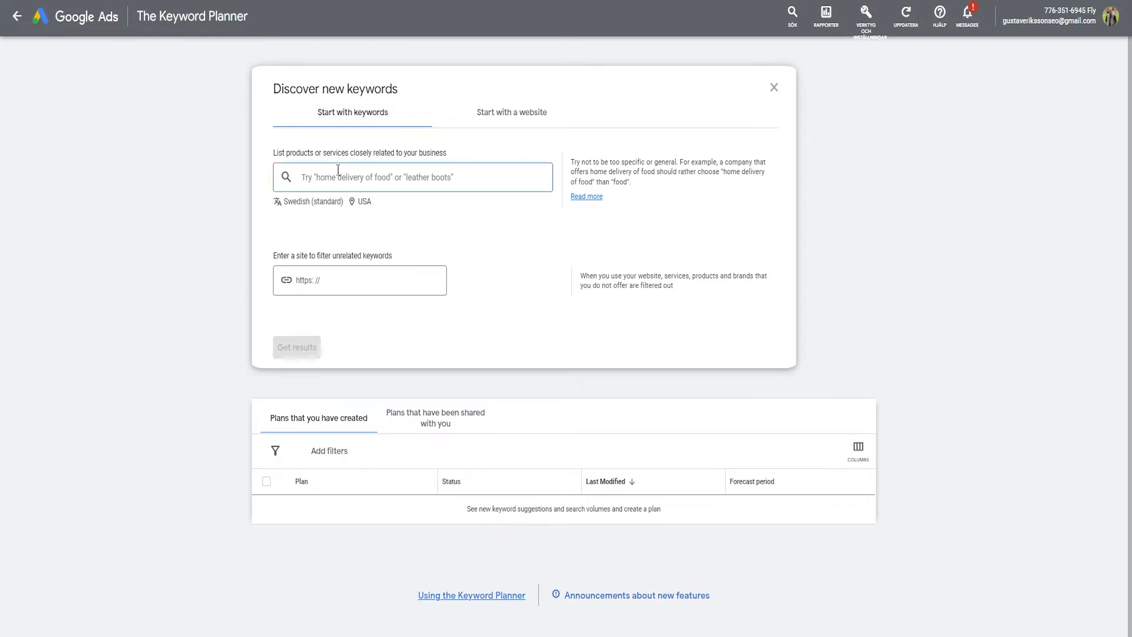
text(iphone 13)
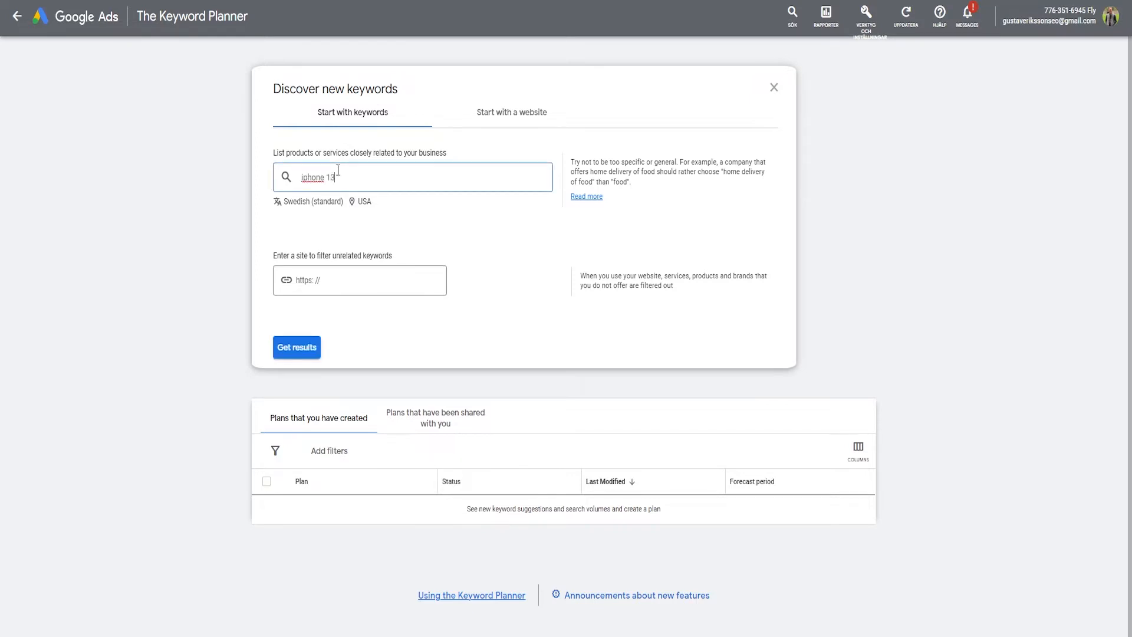
click(379, 233)
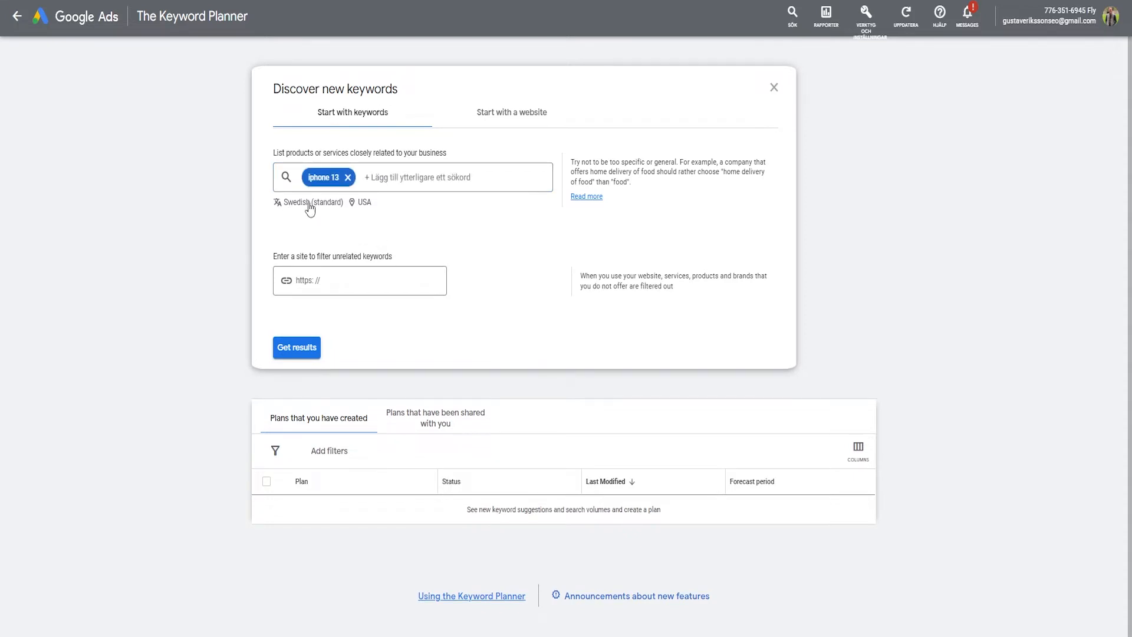
click(302, 349)
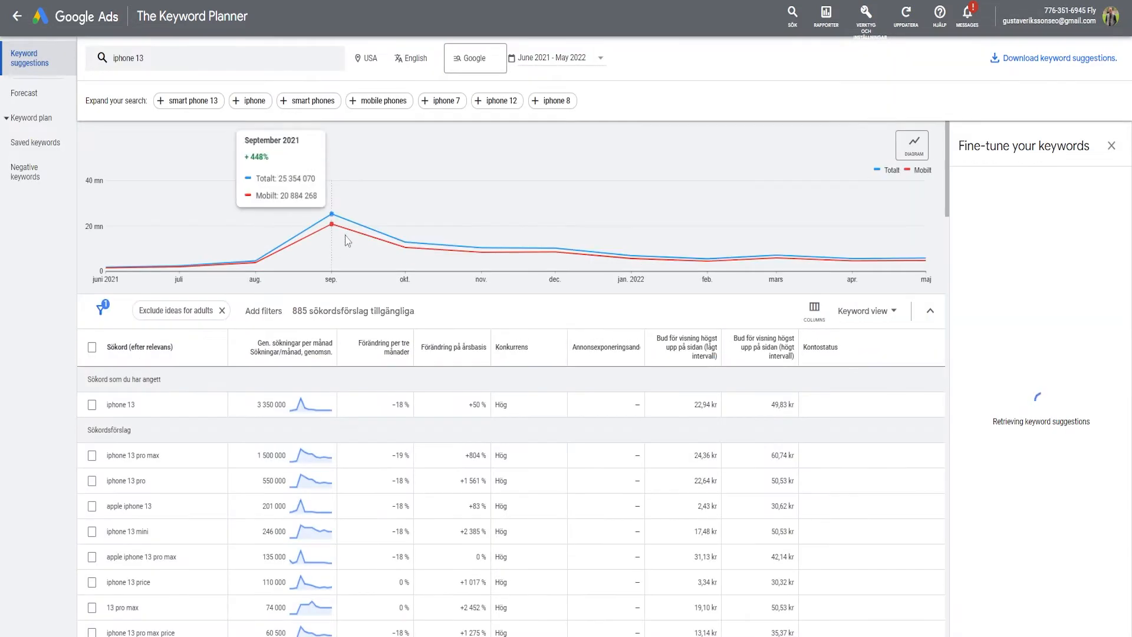
Look over the search volume trend and suggestions for "iphone 13", and try to translate the page into English.
scroll(225, 368, down, 1)
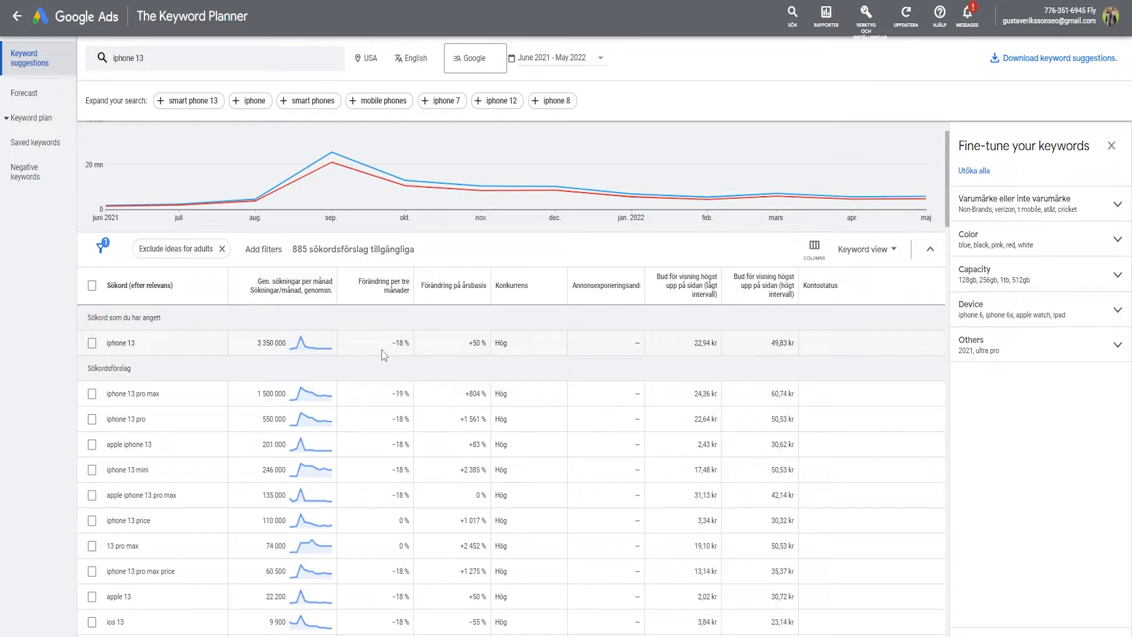
scroll(218, 406, up, 1)
scroll(219, 407, down, 2)
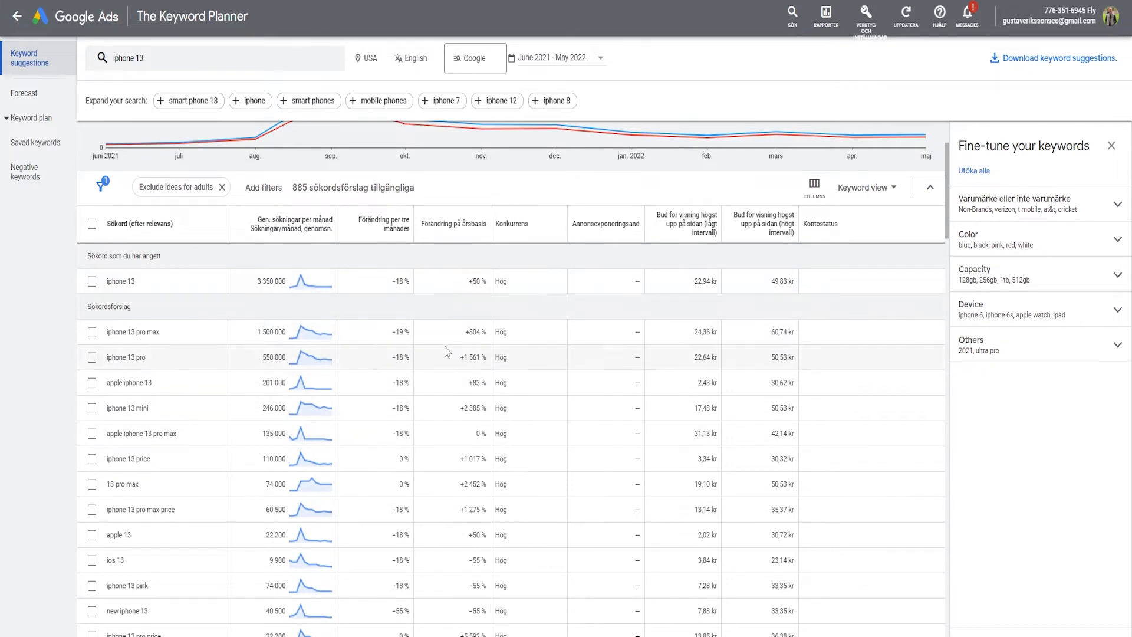
right_click(529, 181)
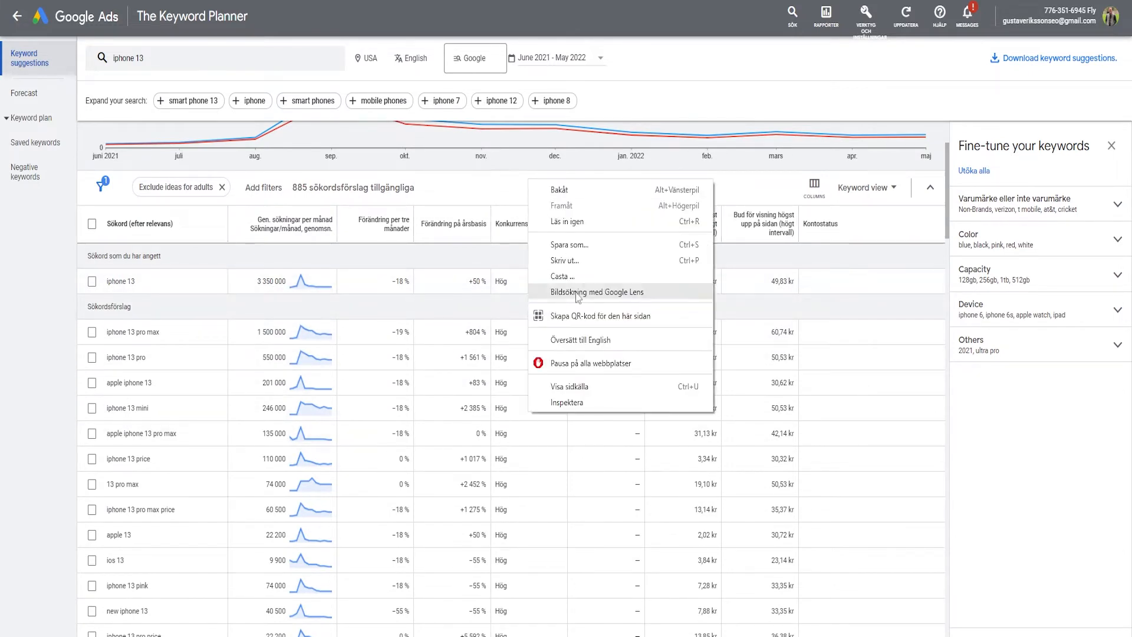
click(583, 340)
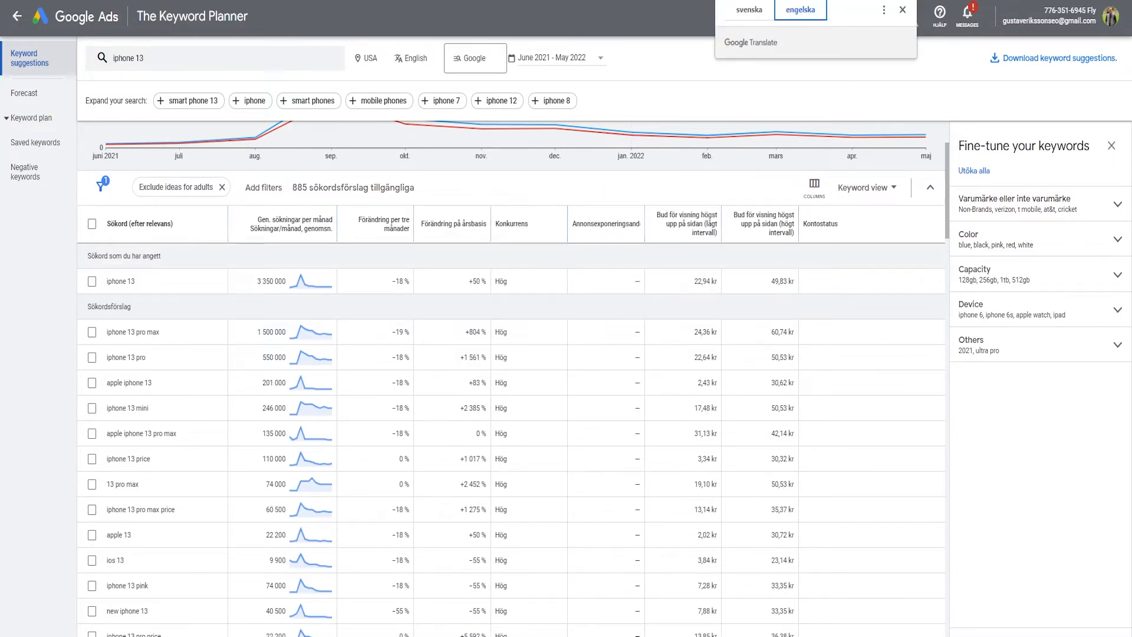
Examine the competition column and read through the related keyword suggestions for "iphone 13".
mouse_move(514, 231)
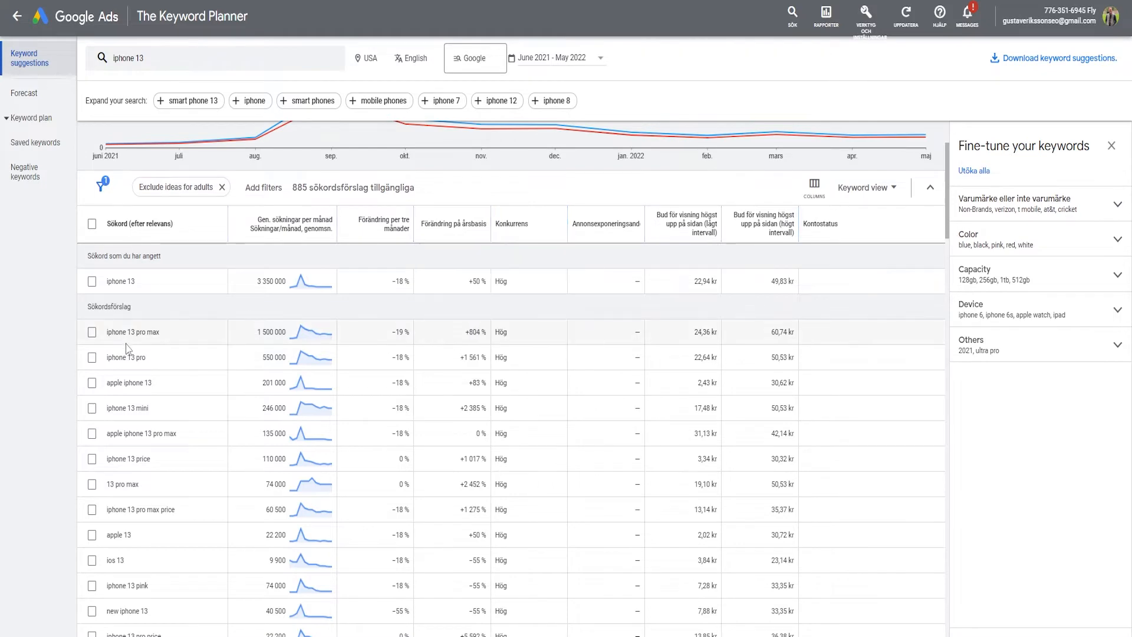
scroll(151, 371, down, 4)
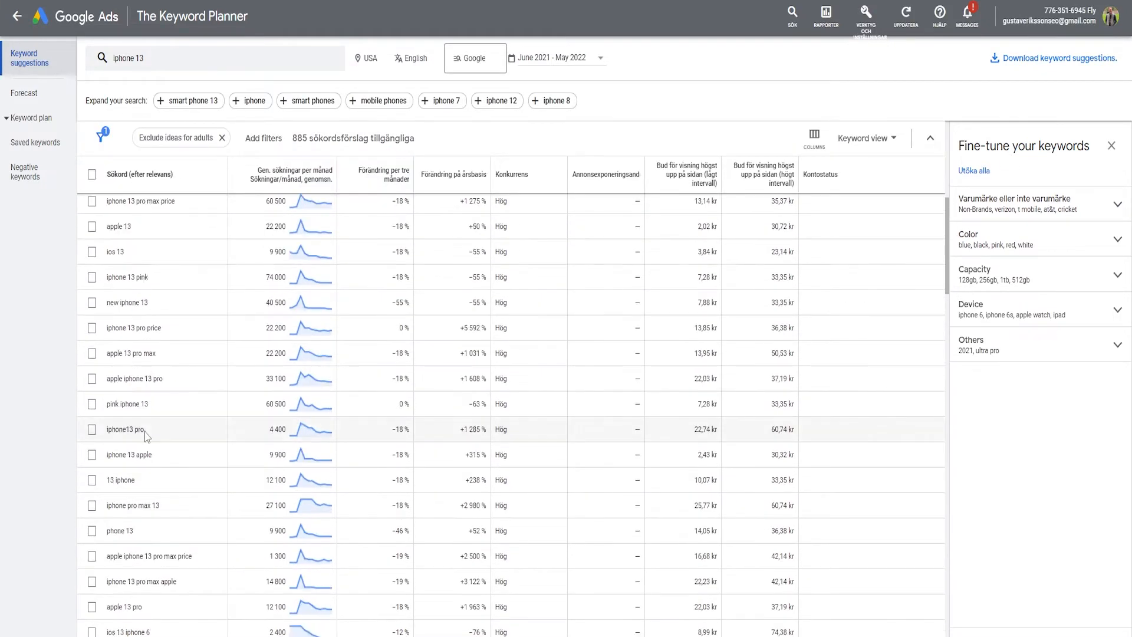
scroll(148, 433, down, 3)
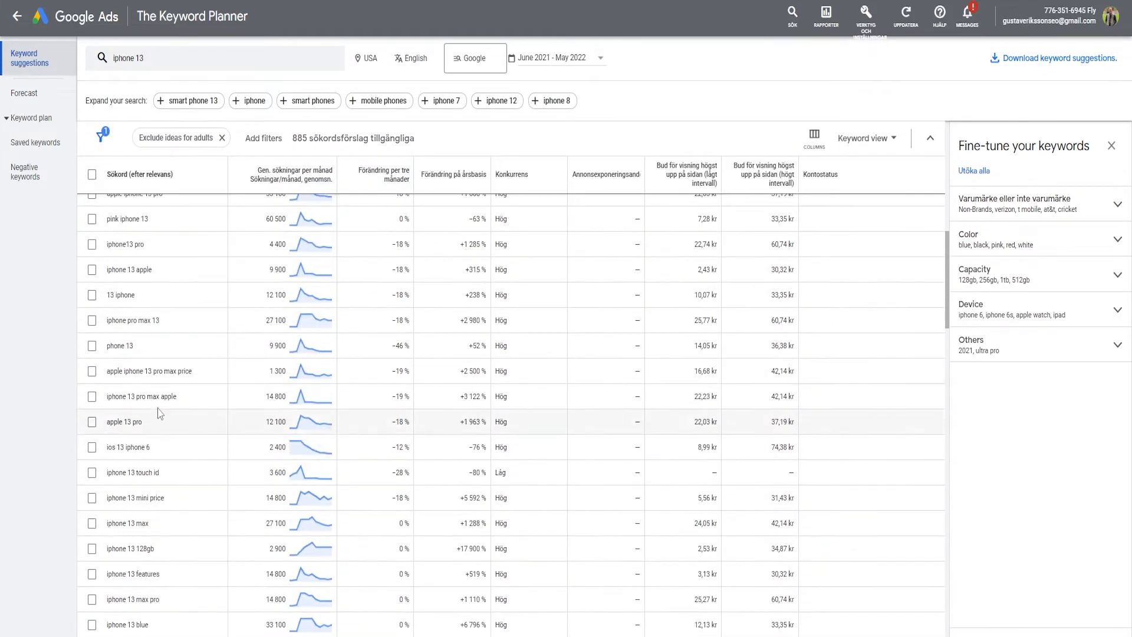
scroll(178, 382, down, 4)
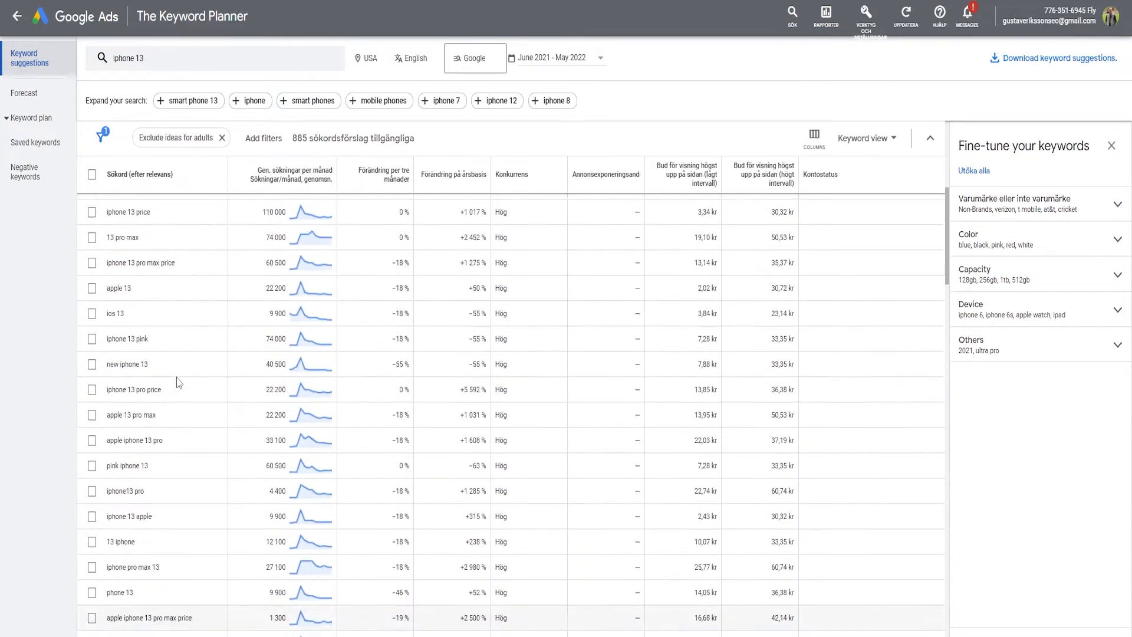
Sort the keyword suggestions by average monthly searches, lowest first, and look through the least-searched keywords.
scroll(179, 382, up, 12)
click(307, 353)
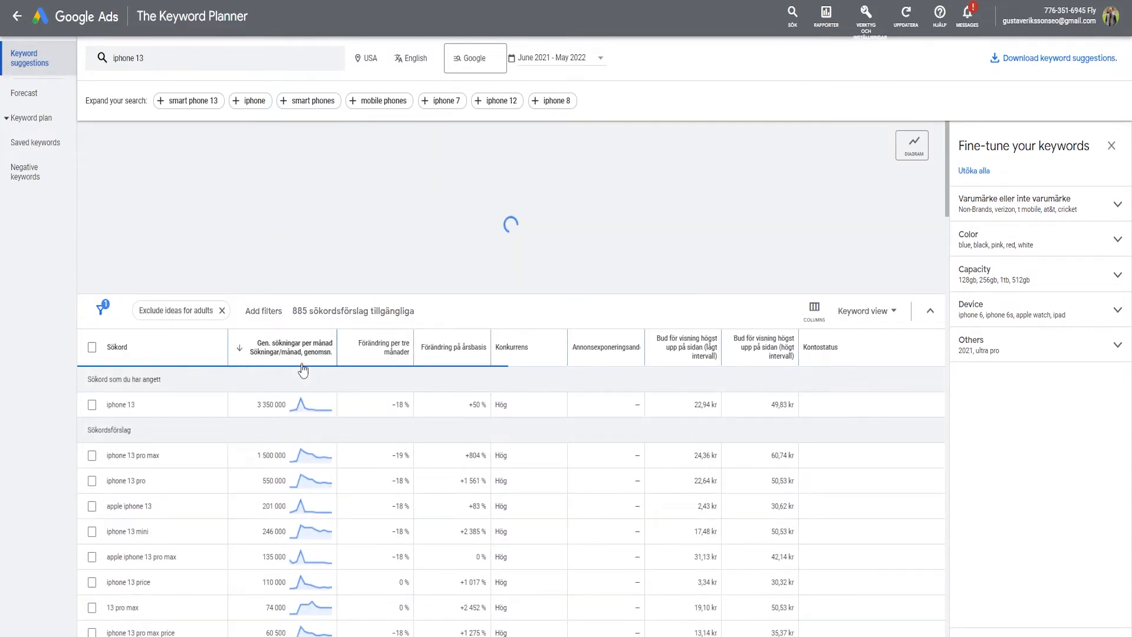
click(305, 353)
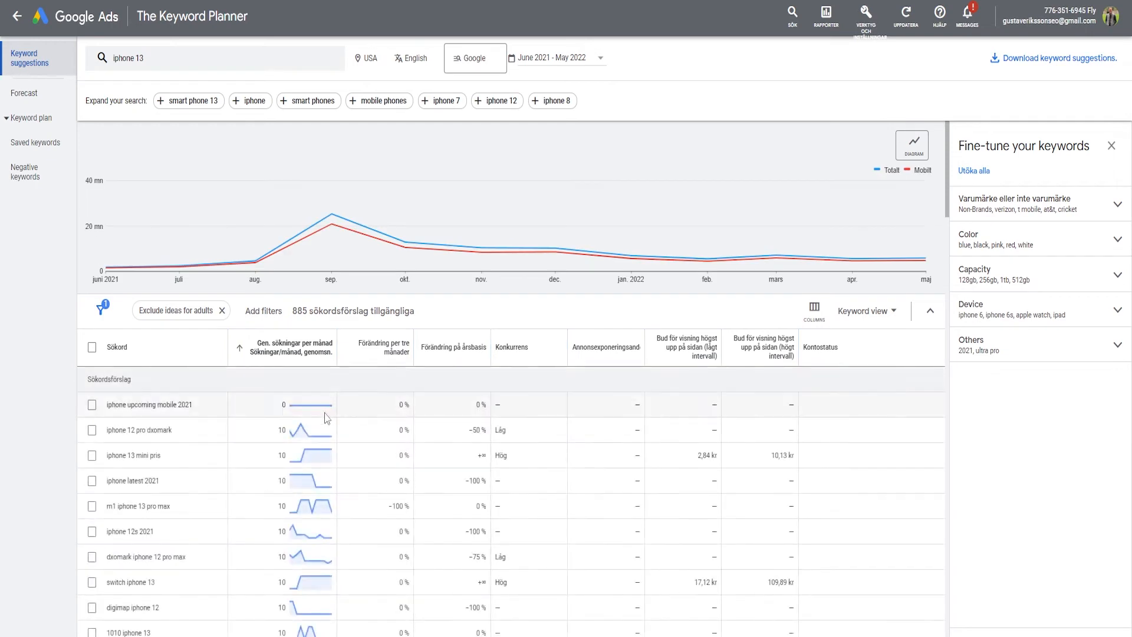
scroll(260, 424, down, 2)
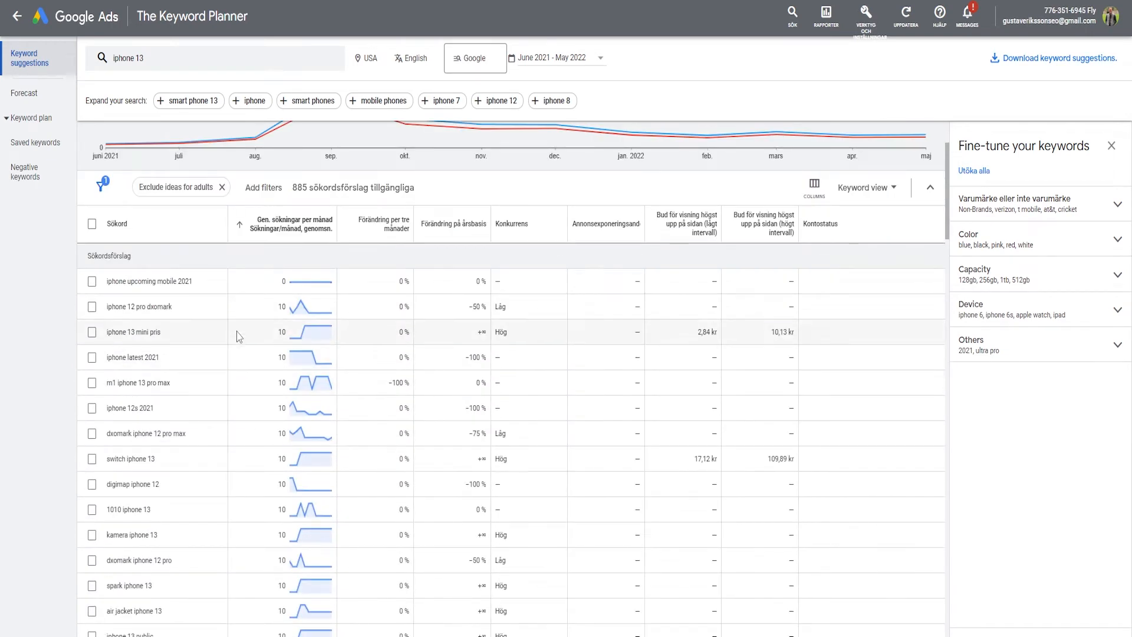
scroll(179, 312, down, 3)
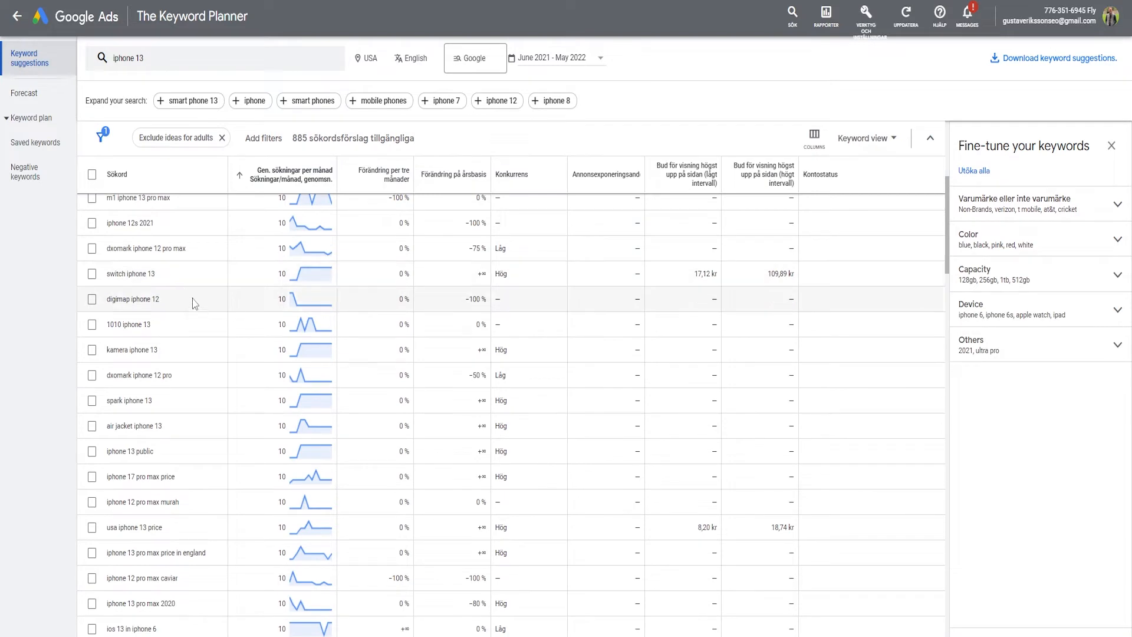
scroll(183, 377, down, 2)
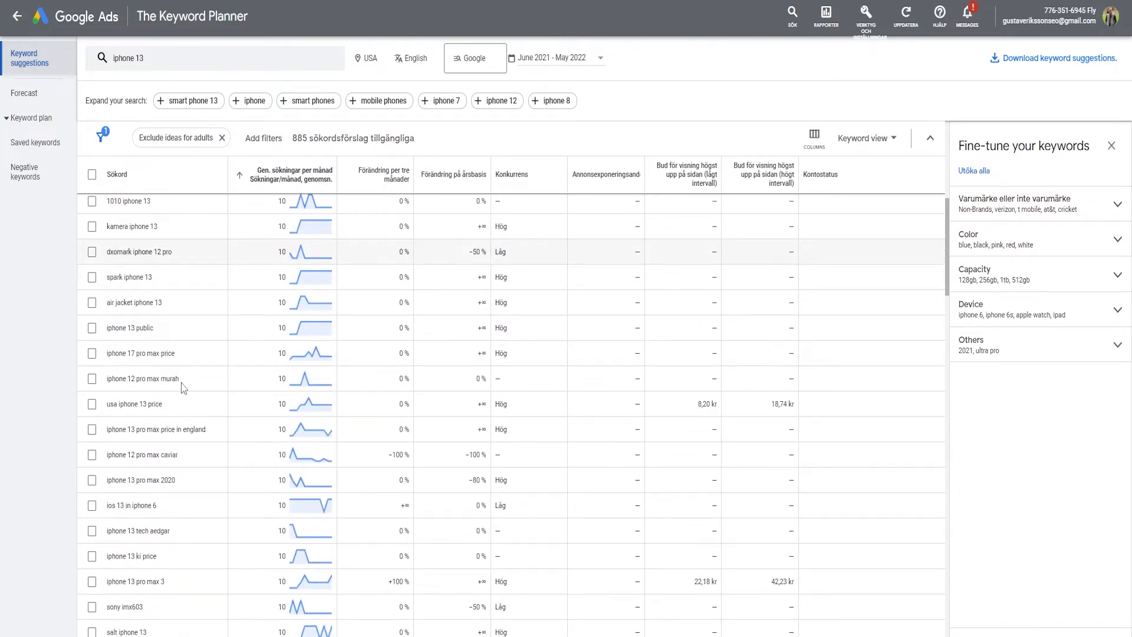
scroll(184, 387, up, 7)
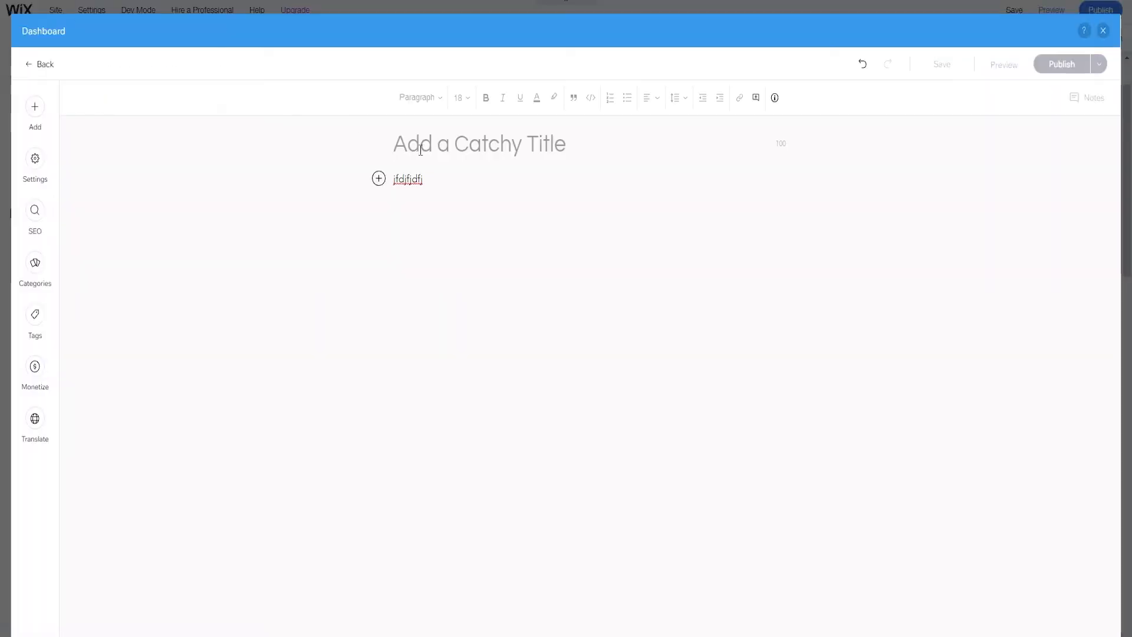
In the Wix blog post editor, enter "is the iphone 13 waterproof" as the post title.
click(420, 150)
text(is the iphone 13 waterproof)
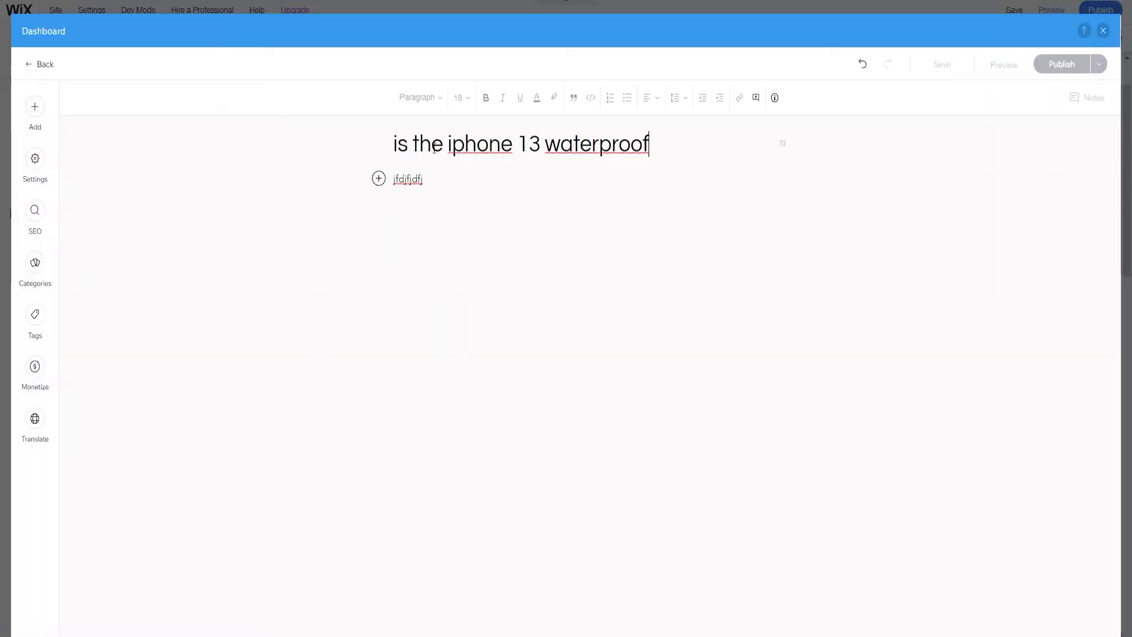
Correct the capitalization at the start of the post title so it reads "Is the iPhone 13 waterproof".
drag(419, 144, 561, 143)
click(561, 144)
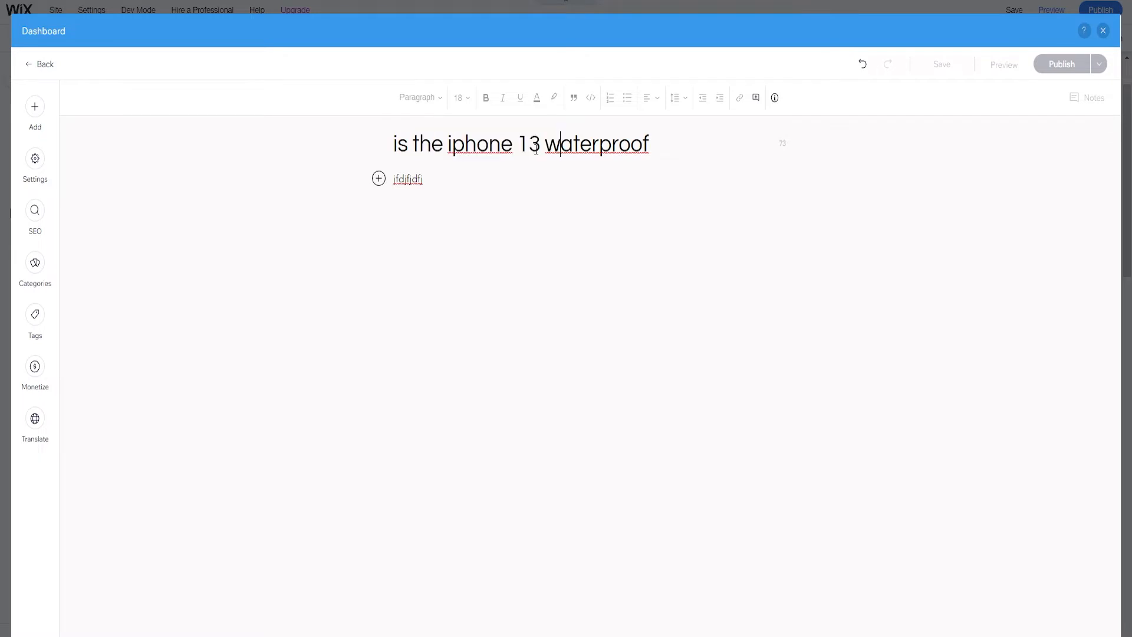
click(378, 146)
key(Delete)
text(I)
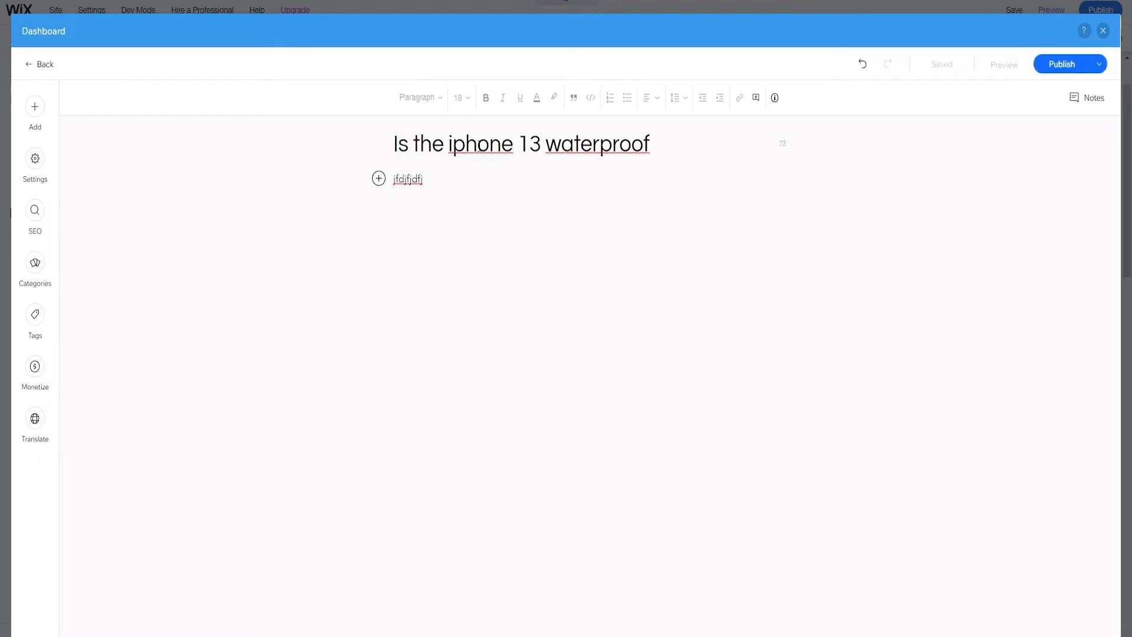
click(465, 144)
key(BackSpace)
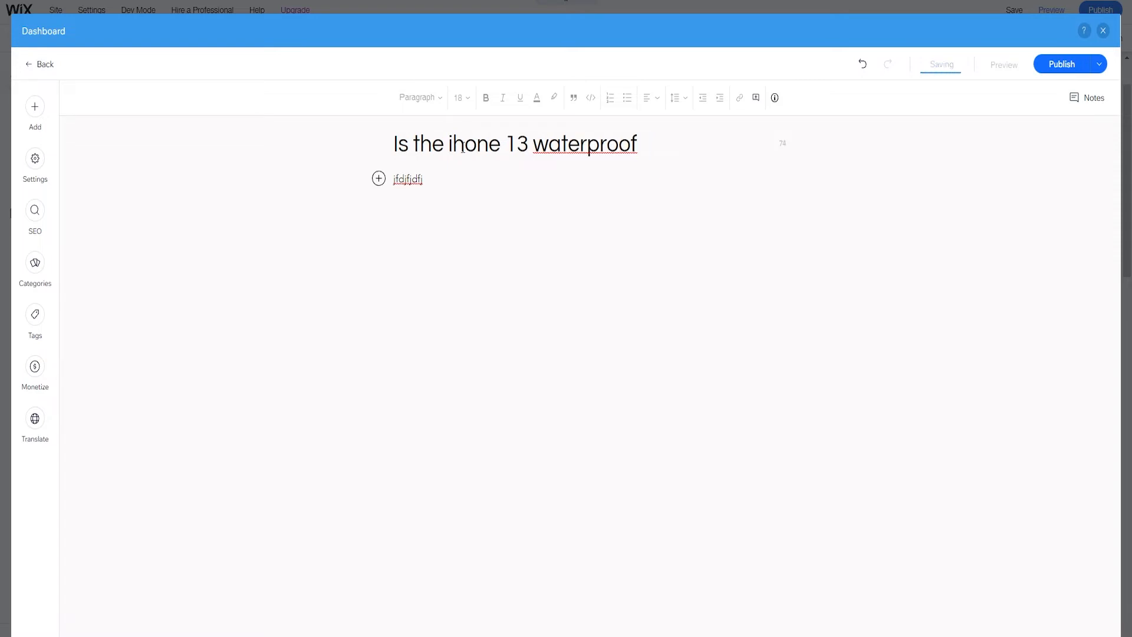
text(P)
Capitalize the remaining words in the post title so it reads "Is The iPhone 13 Waterproof".
drag(531, 140, 574, 144)
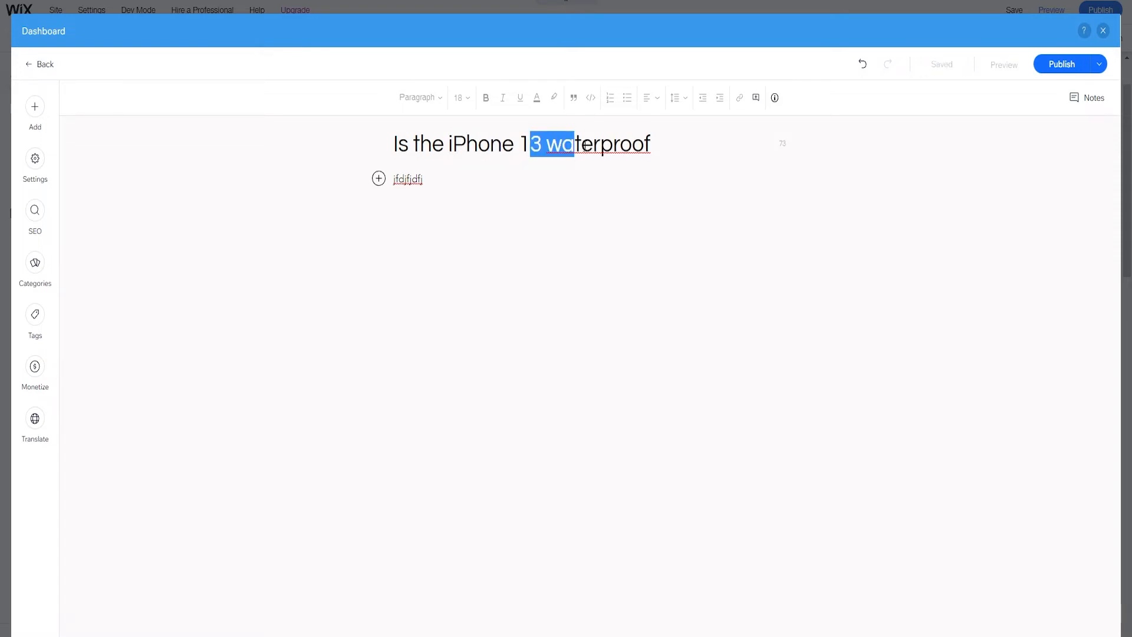
click(601, 145)
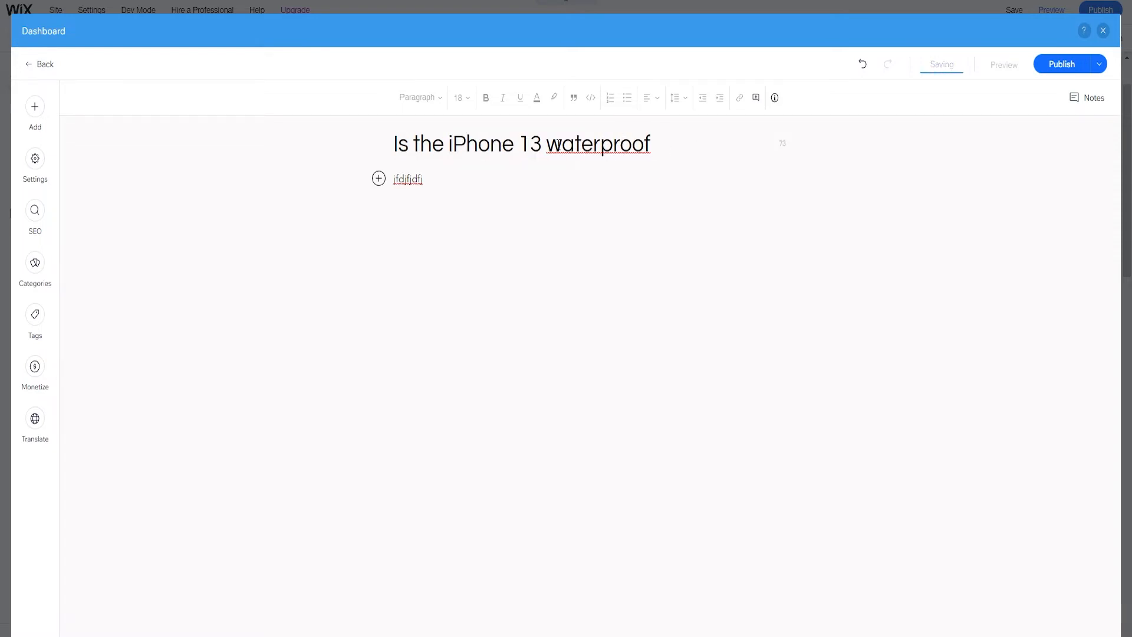
click(560, 144)
key(BackSpace)
text(W)
click(420, 144)
key(BackSpace)
text(T)
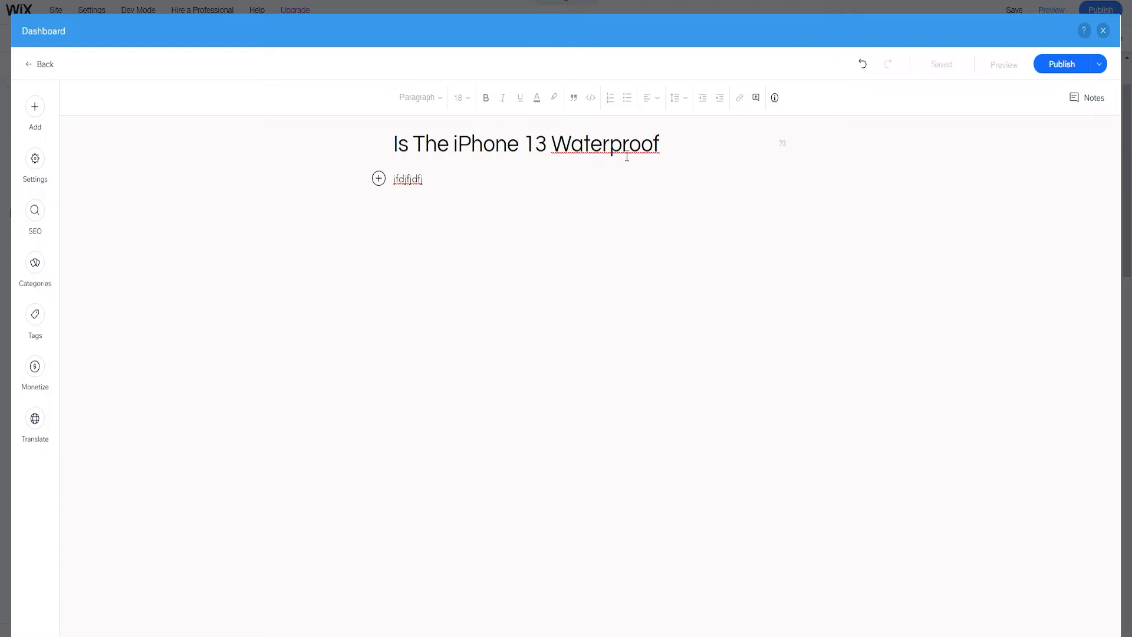
drag(392, 147, 388, 124)
click(463, 152)
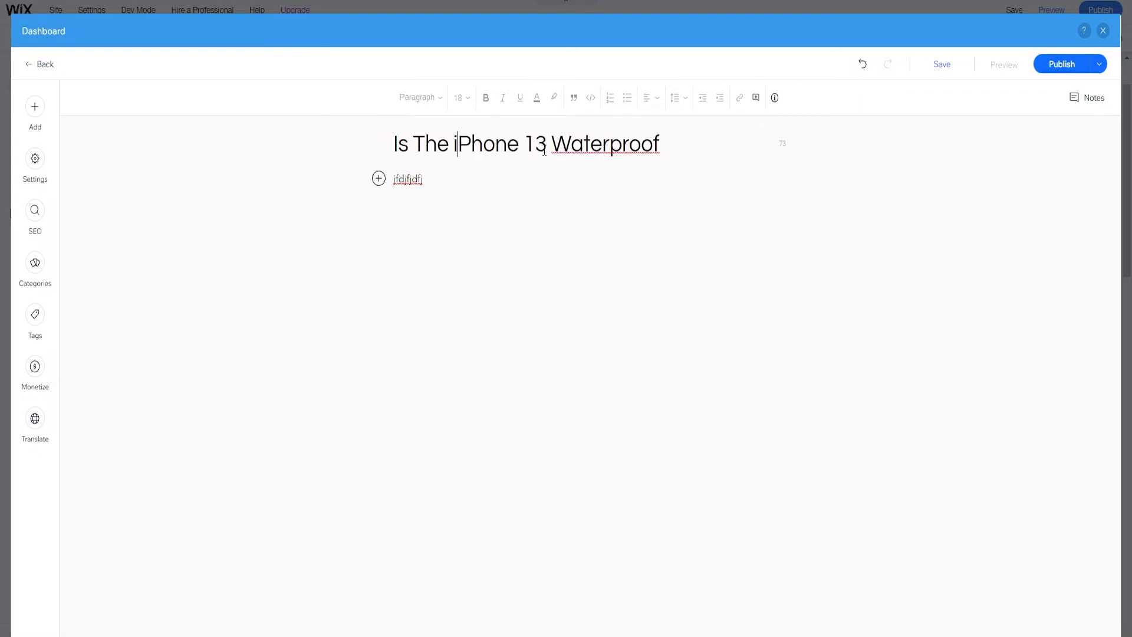
drag(658, 145, 392, 144)
click(470, 147)
drag(610, 147, 291, 136)
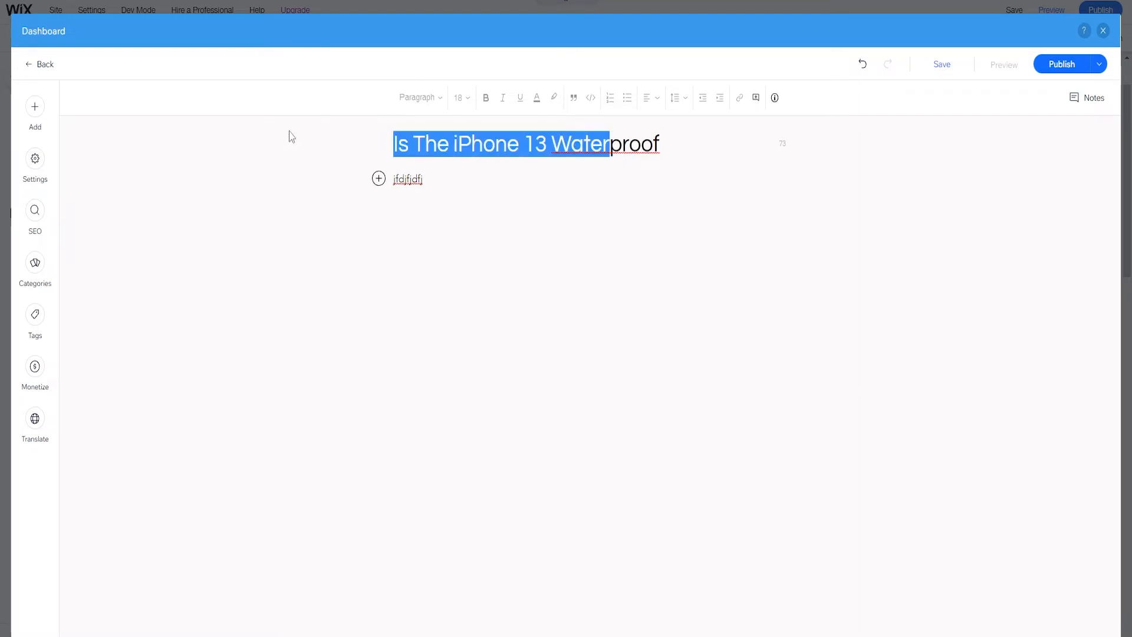
drag(685, 144, 391, 152)
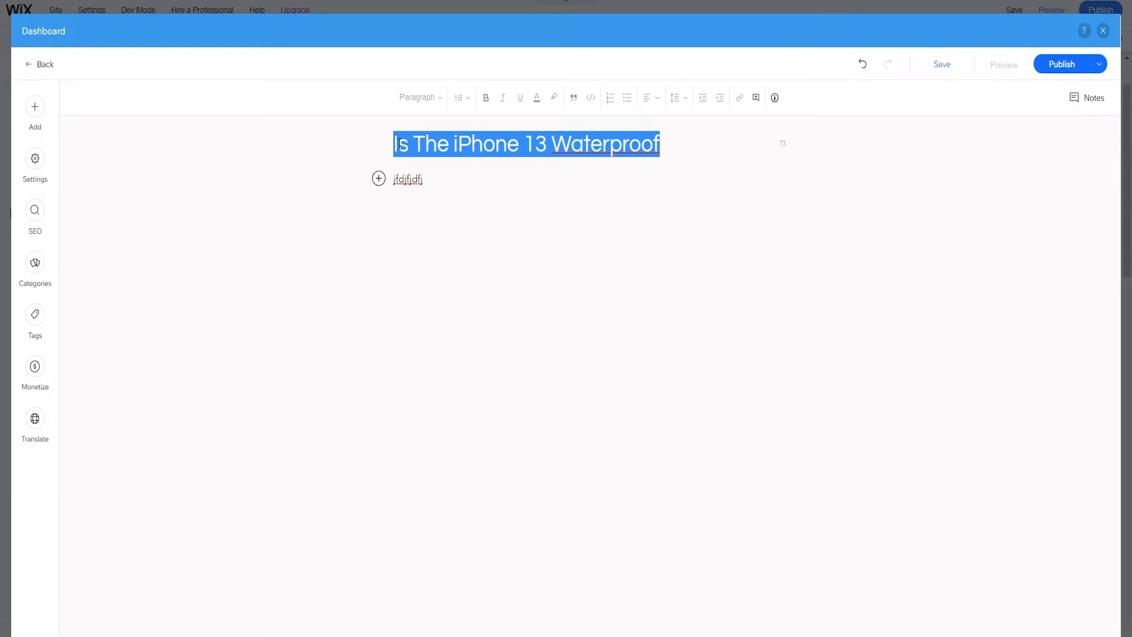
Try adding "in 2022" to the end of the post title, and remove it again.
click(394, 144)
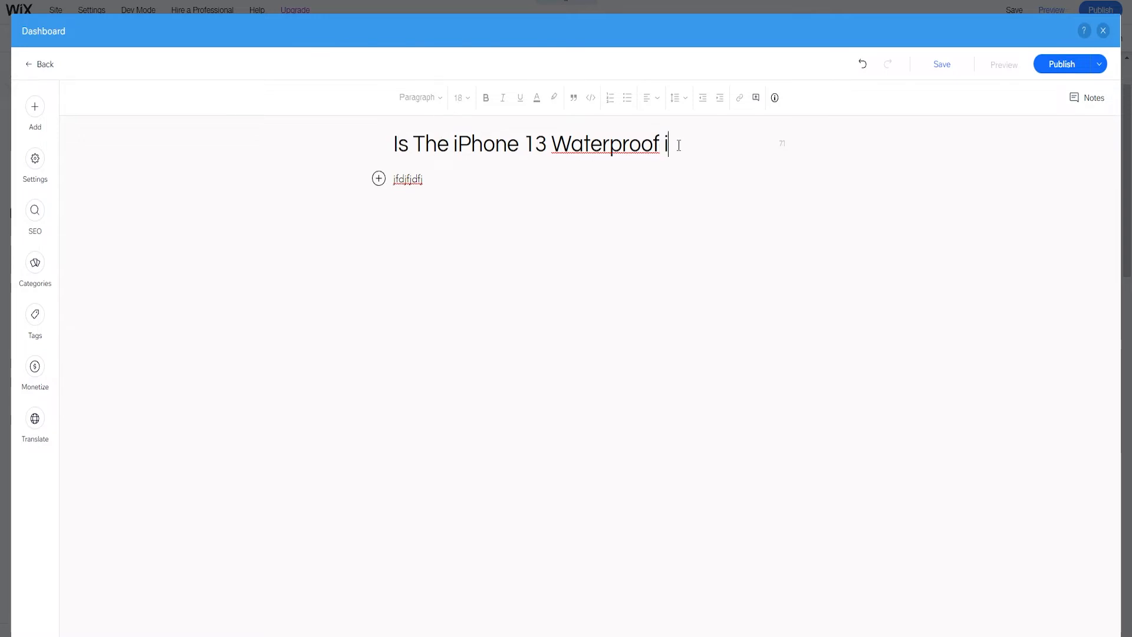
text(n 2022)
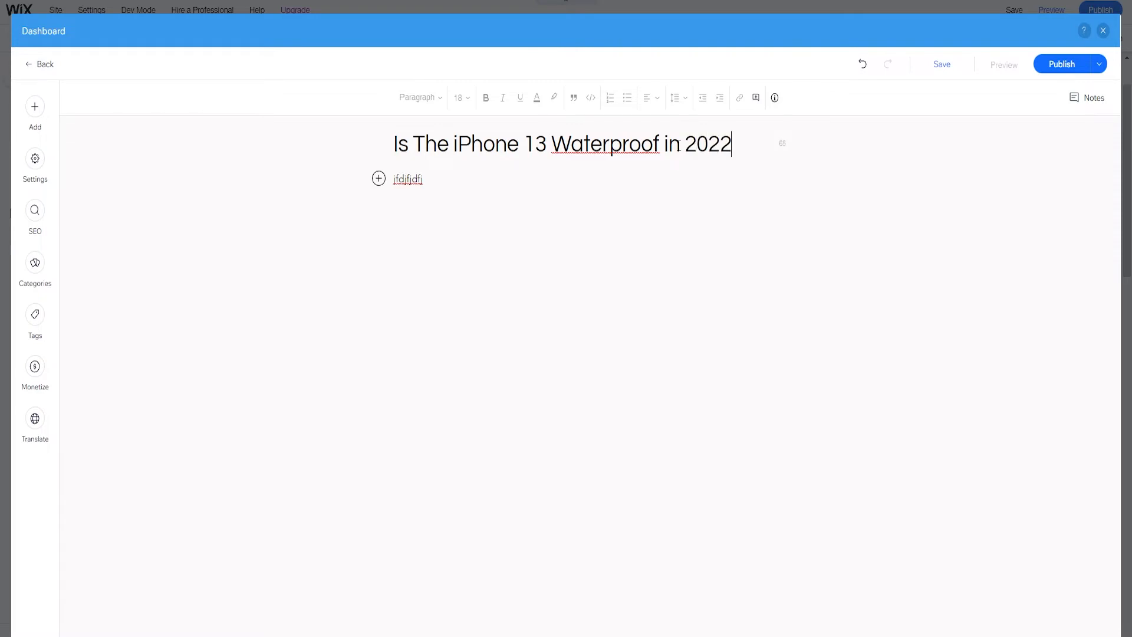
drag(736, 150, 669, 149)
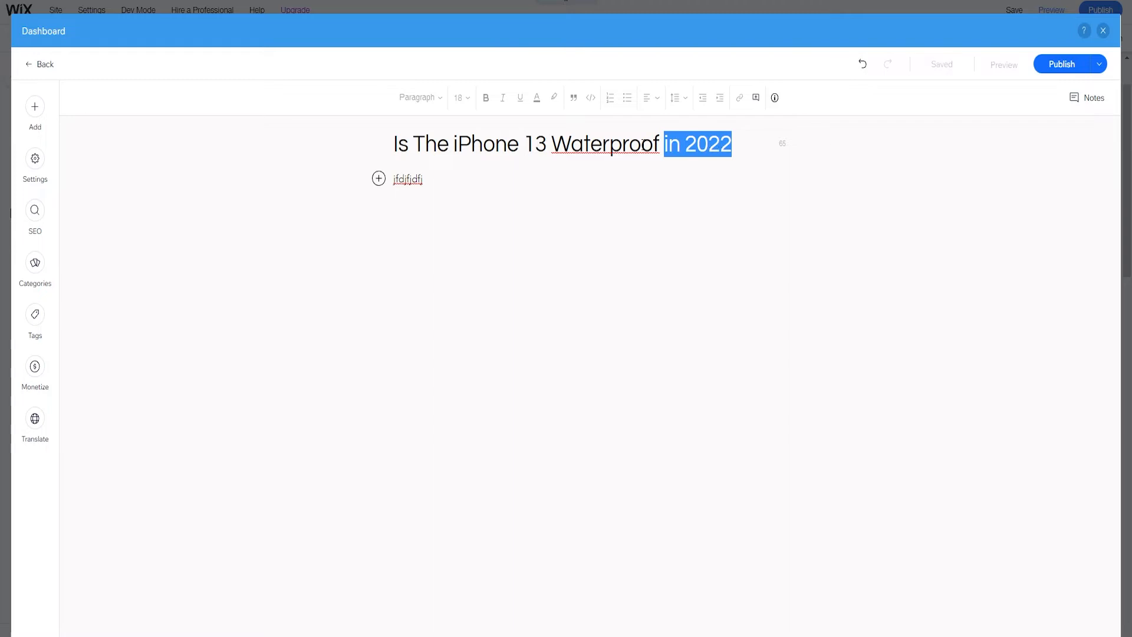
key(BackSpace)
key(BackSpace)
Try putting "We take a look at if the" in front of the post title, and delete those words again.
key(Home)
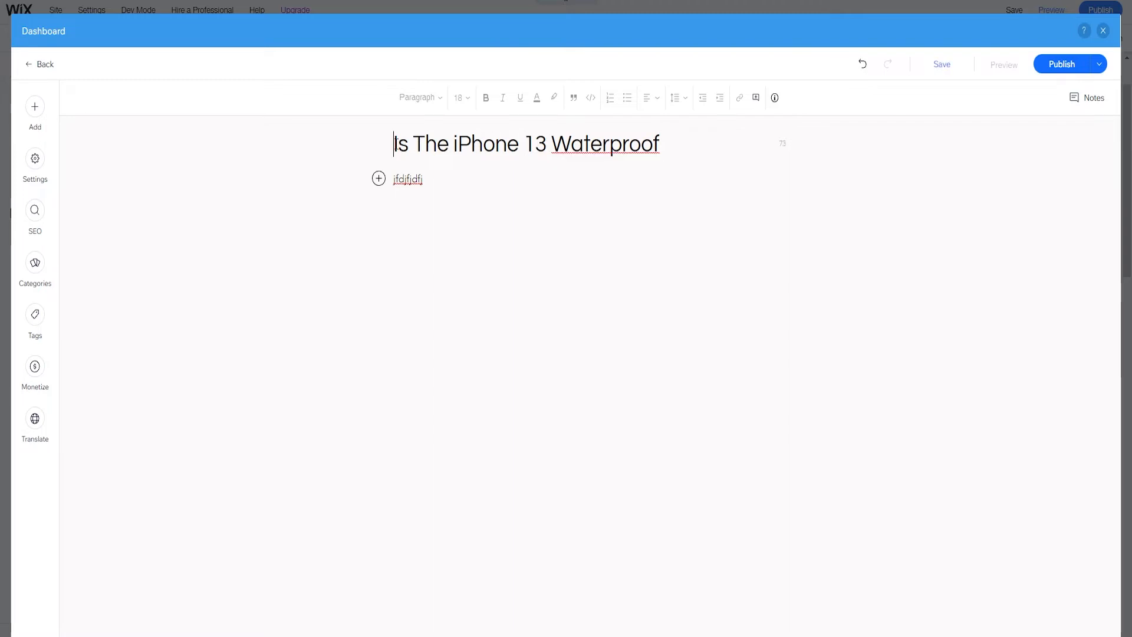
text(We take)
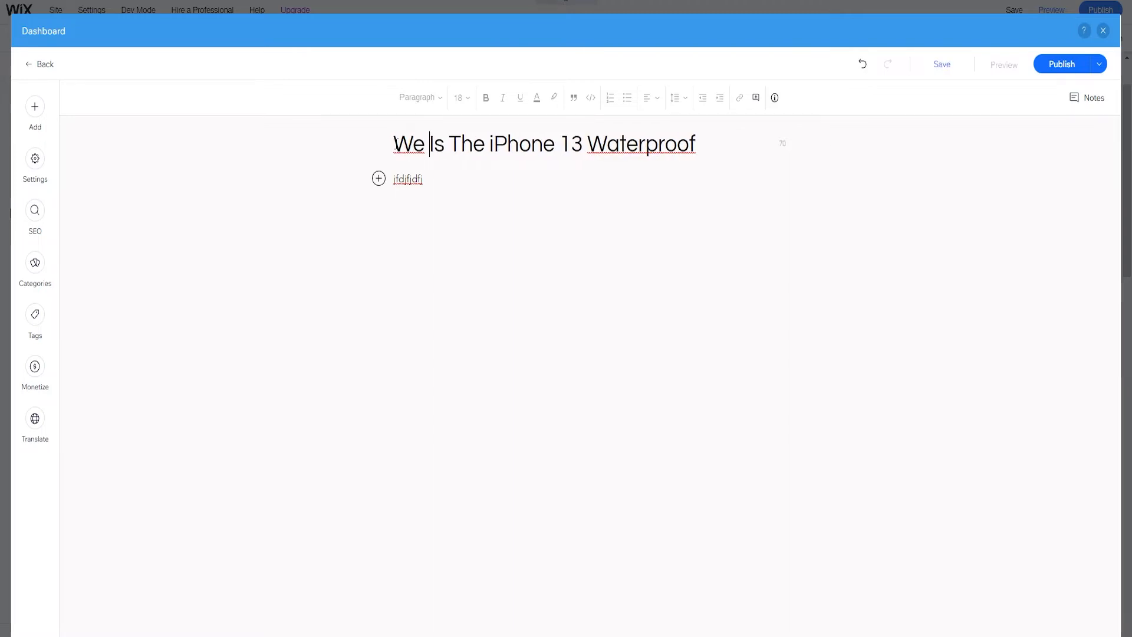
text( a look at )
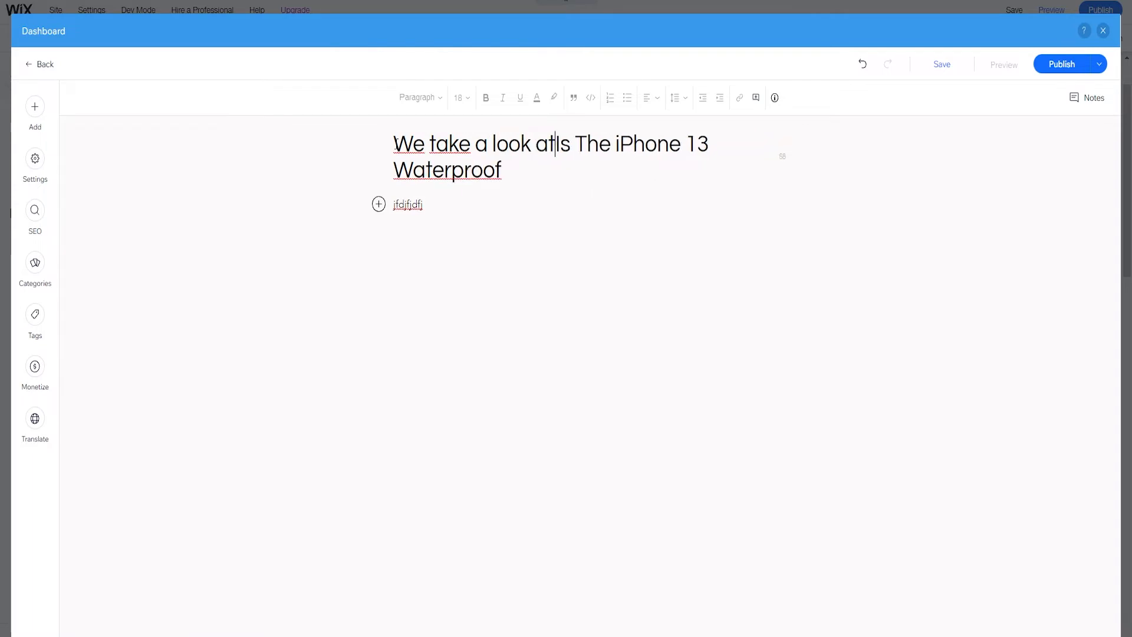
text(if the)
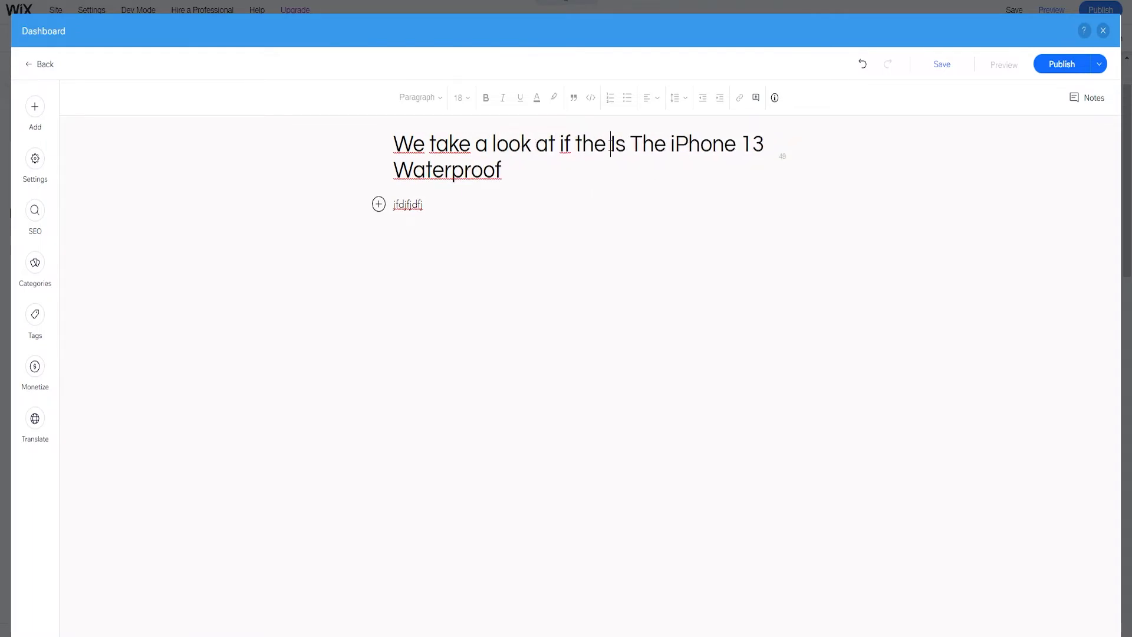
drag(611, 146, 570, 146)
click(460, 146)
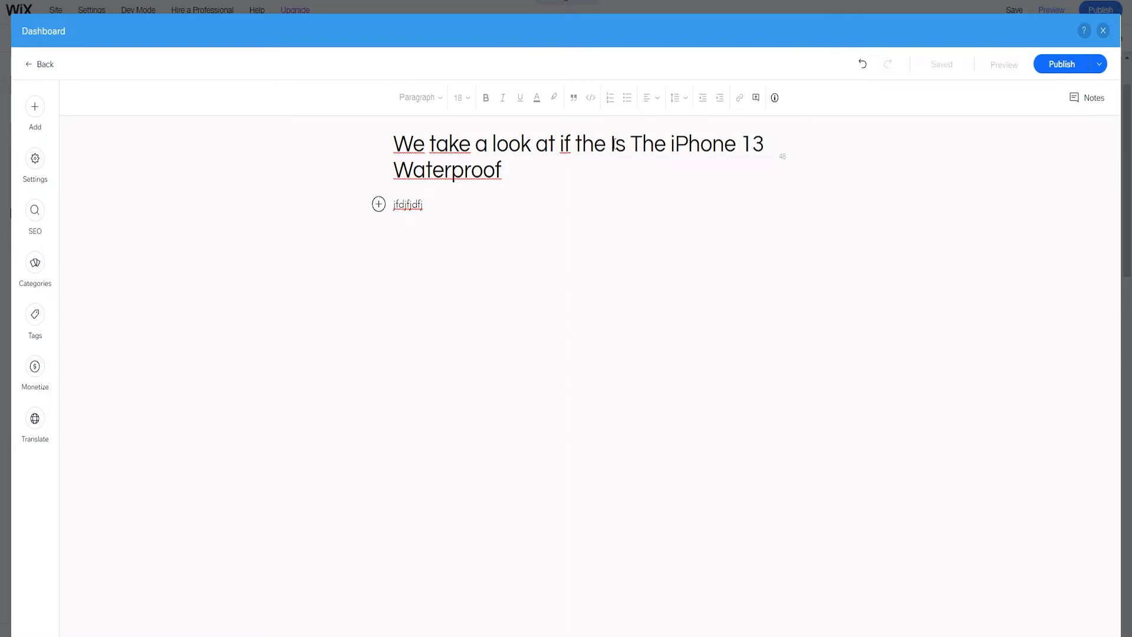
drag(612, 146, 713, 189)
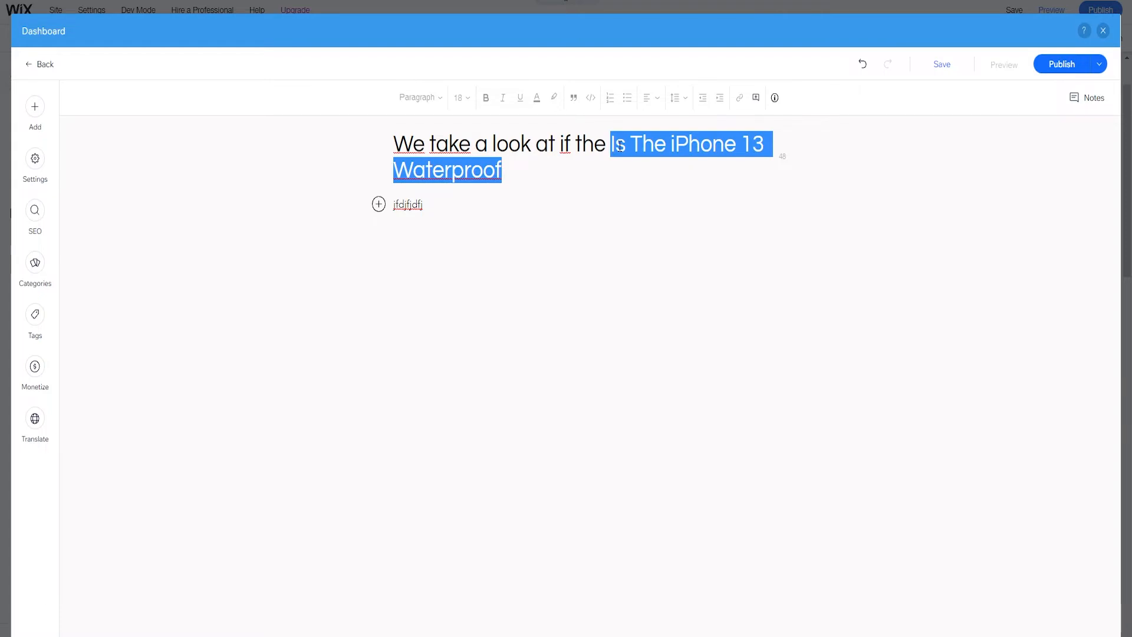
drag(609, 146, 323, 132)
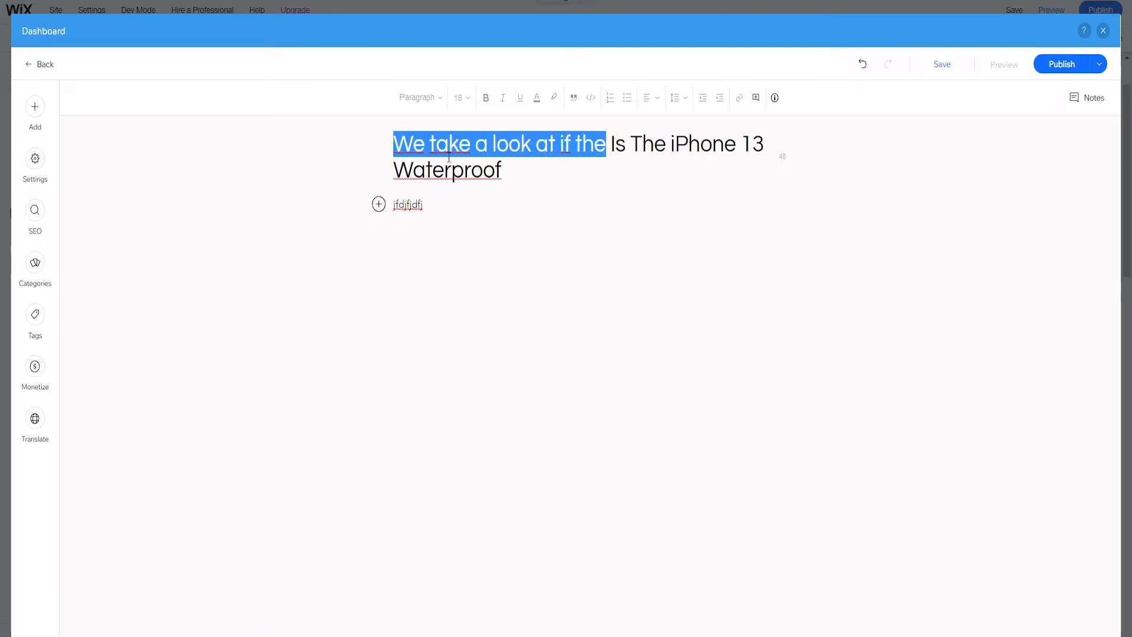
key(BackSpace)
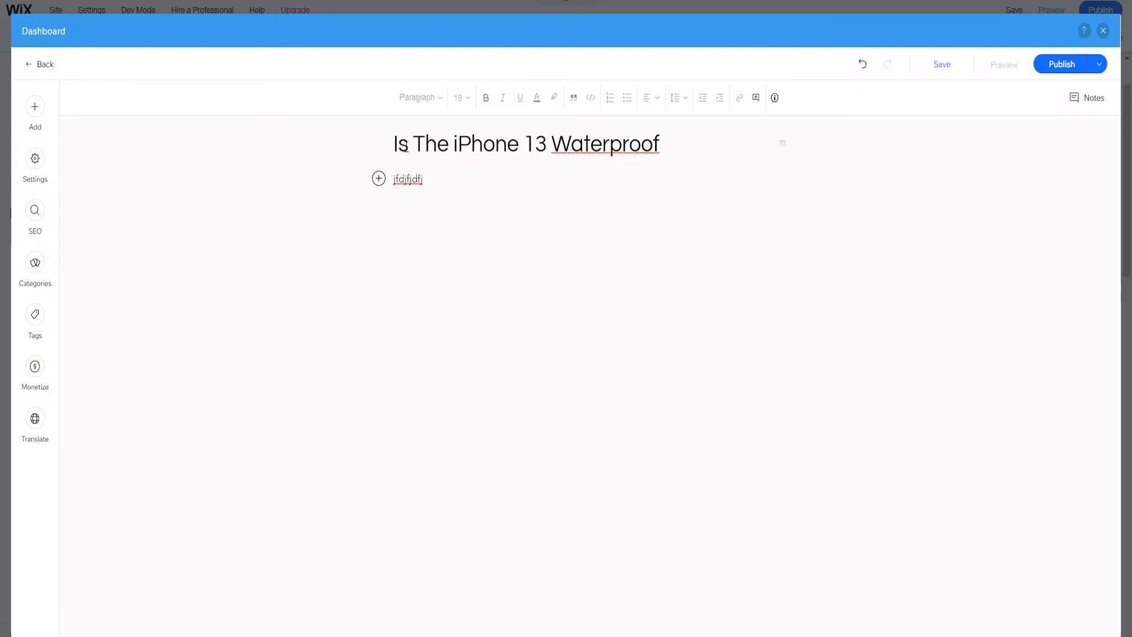
key(shift+Right)
key(shift+Right)
key(shift+Right)
key(shift+Right)
key(shift+Right)
key(shift+Right)
key(shift+Right)
key(shift+Right)
key(shift+Right)
key(shift+Right)
key(shift+Right)
key(shift+Right)
key(shift+Right)
key(shift+Right)
key(shift+Right)
key(shift+Right)
key(shift+Right)
key(shift+Right)
key(shift+Right)
key(shift+Right)
key(shift+Right)
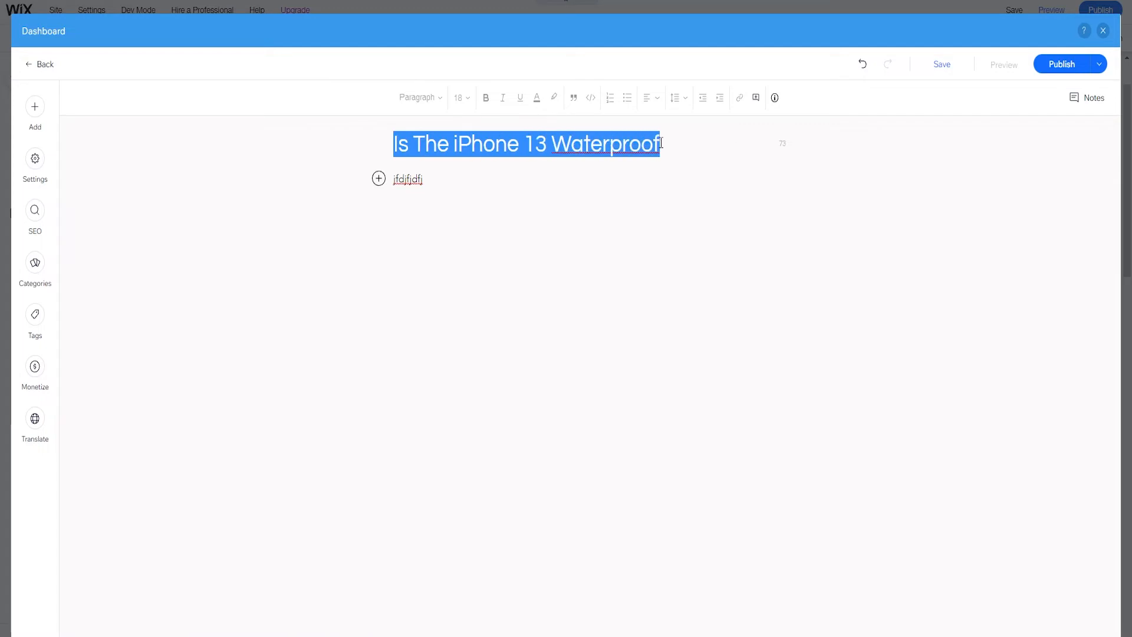
key(Right)
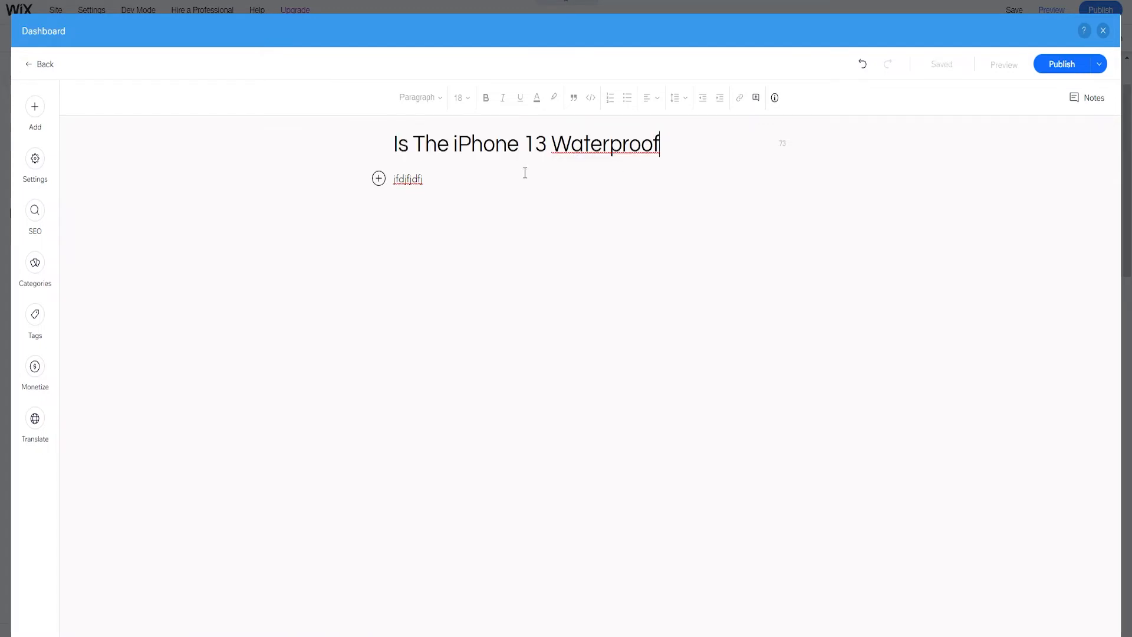
Delete the filler text from the body of the blog post.
drag(450, 145, 367, 152)
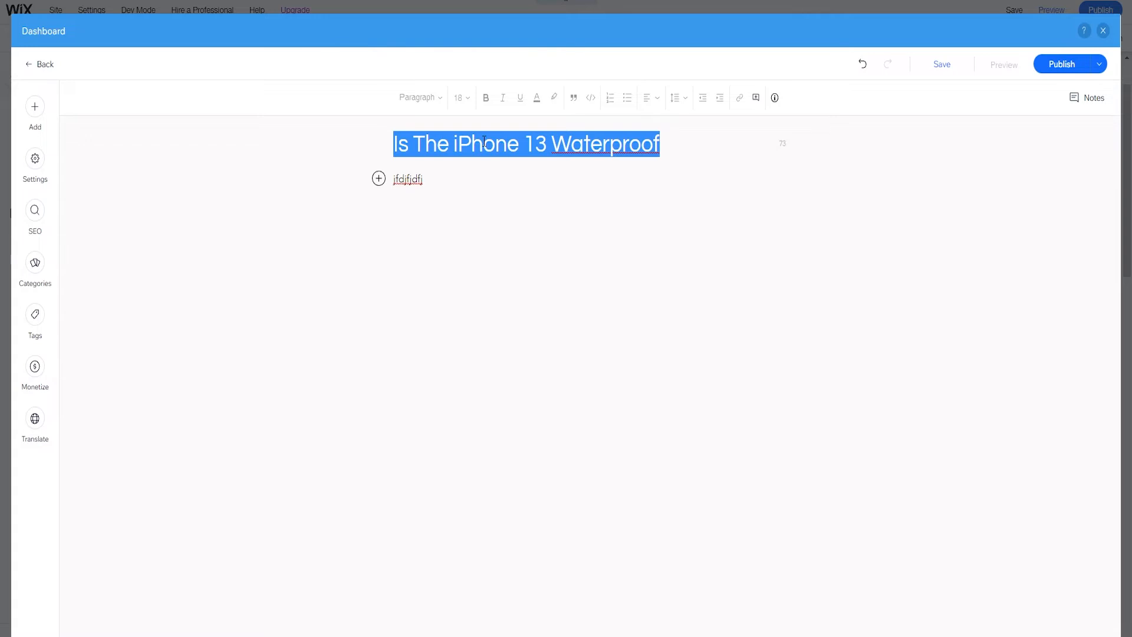
drag(466, 195, 387, 198)
key(BackSpace)
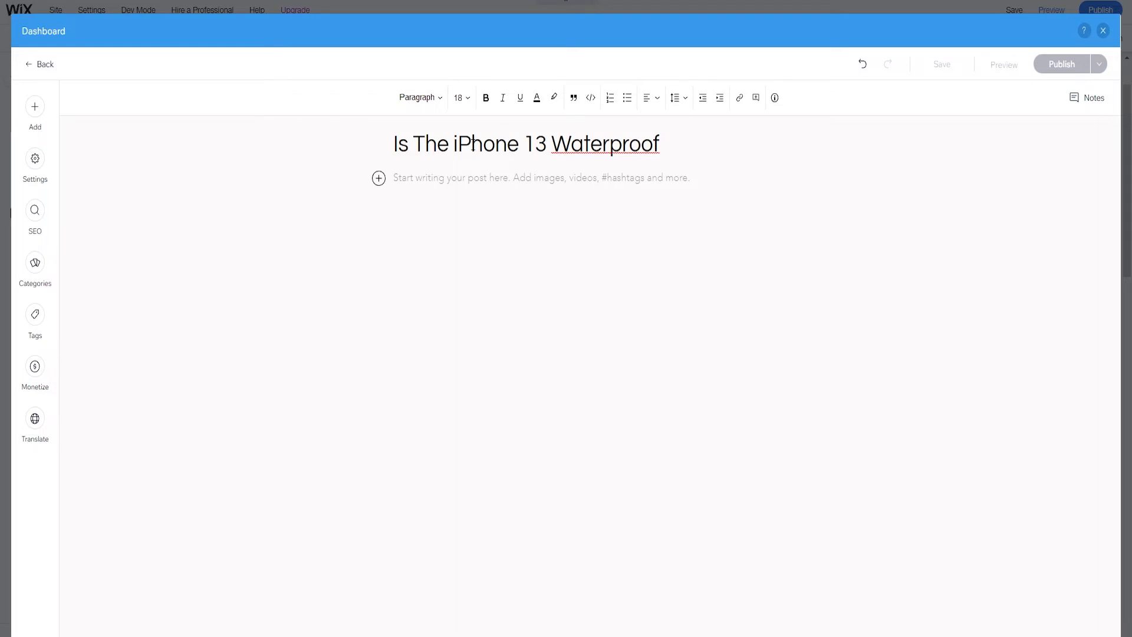
Copy the post title "Is The iPhone 13 Waterproof" and search Google for it.
drag(680, 146, 375, 147)
right_click(433, 145)
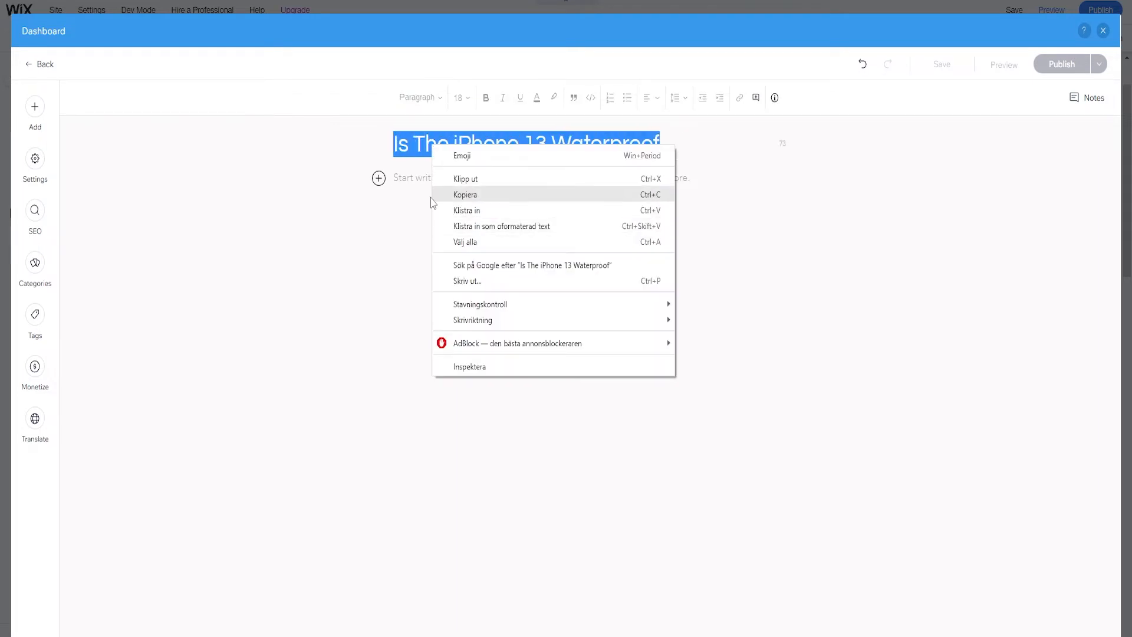
click(457, 190)
triple_click(401, 145)
right_click(459, 148)
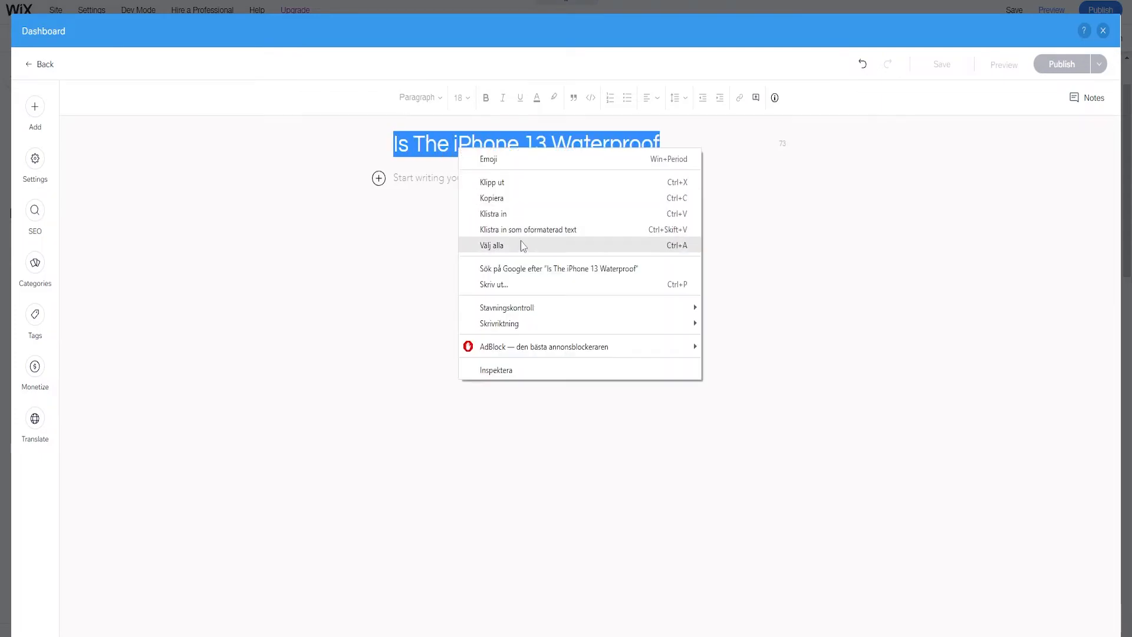
click(523, 267)
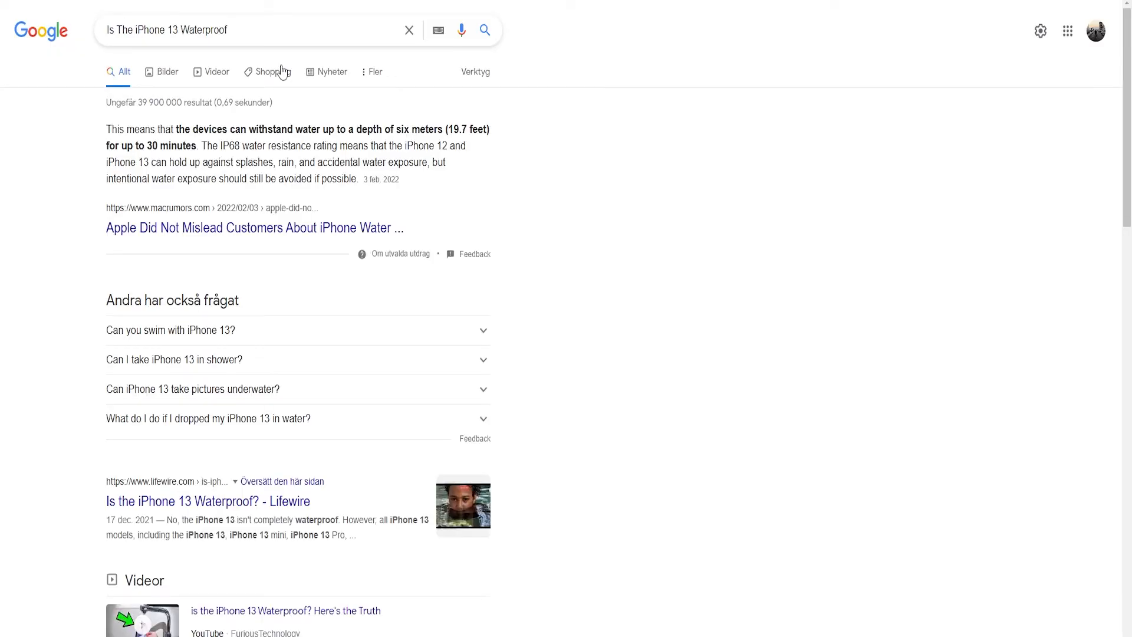
Open the featured MacRumors result about iPhone water resistance in a new tab and accept all of the site's cookies.
right_click(201, 232)
click(237, 238)
scroll(320, 399, down, 10)
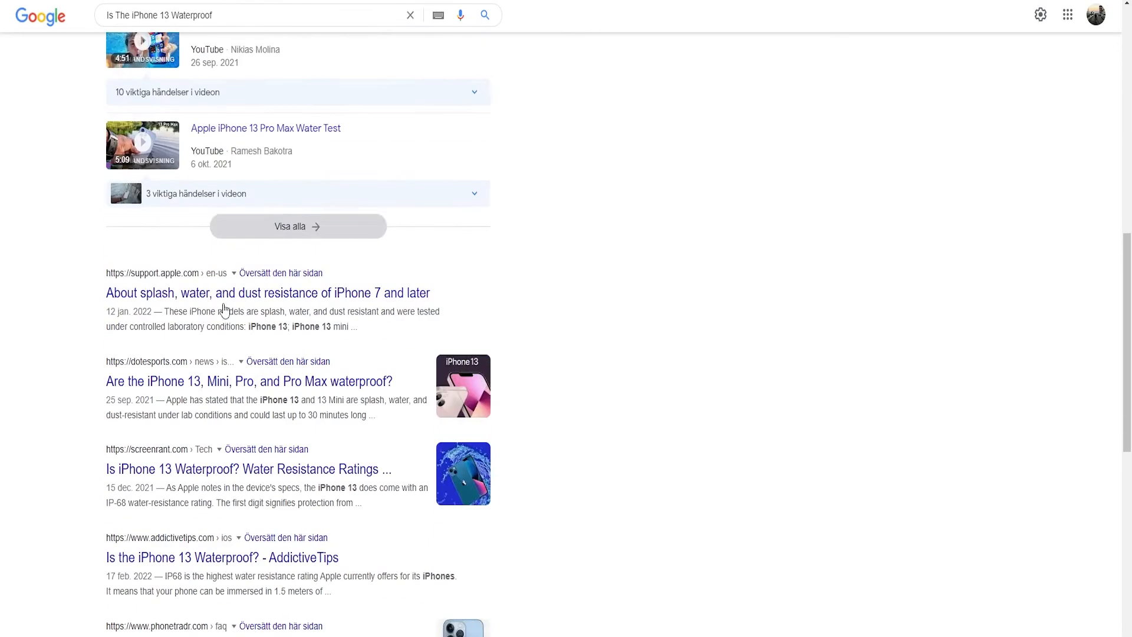
scroll(295, 306, up, 7)
scroll(241, 347, up, 4)
key(ctrl+Tab)
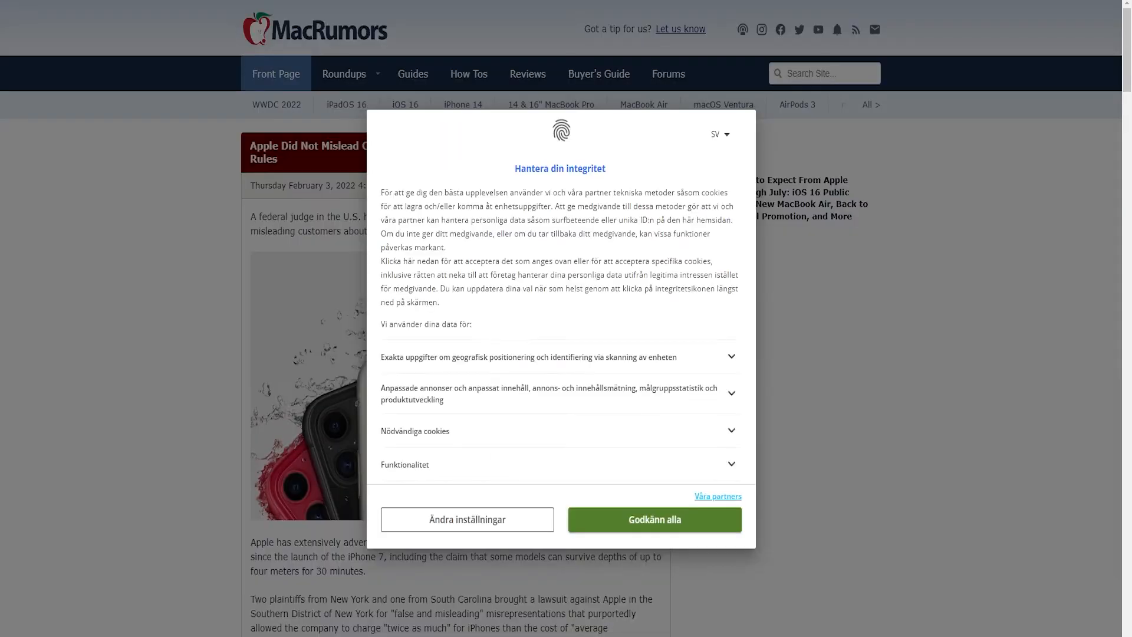
click(680, 522)
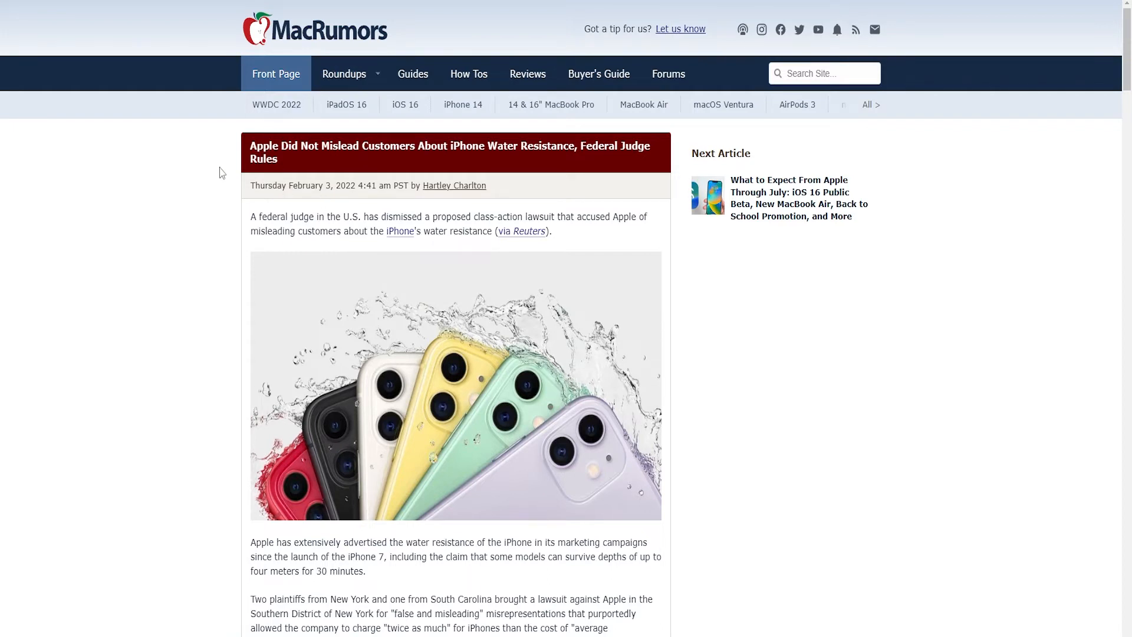
Read through the MacRumors article on iPhone water resistance, examining how its text is written and where the iPhone 13 is mentioned.
scroll(271, 94, down, 1)
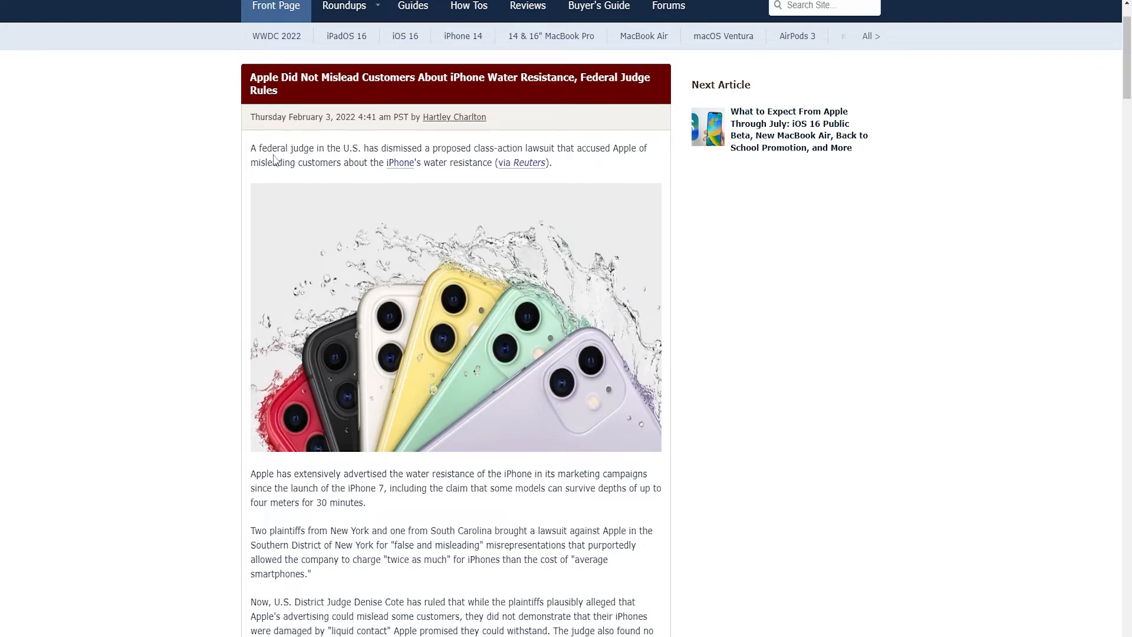
scroll(259, 106, down, 5)
scroll(258, 118, down, 4)
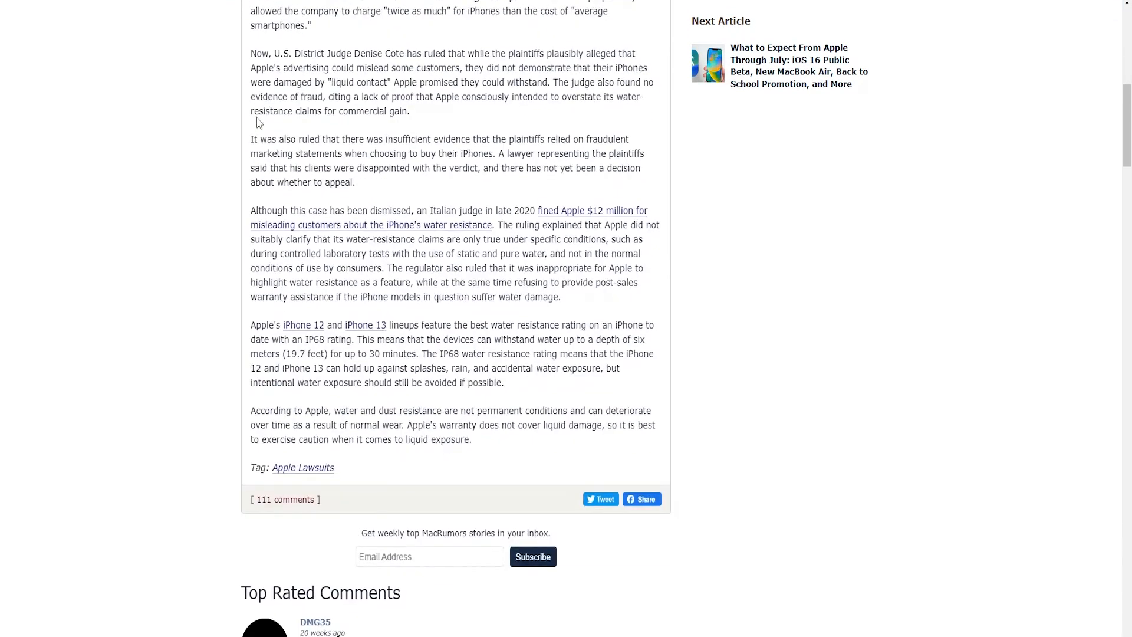
scroll(262, 141, up, 3)
scroll(268, 161, up, 1)
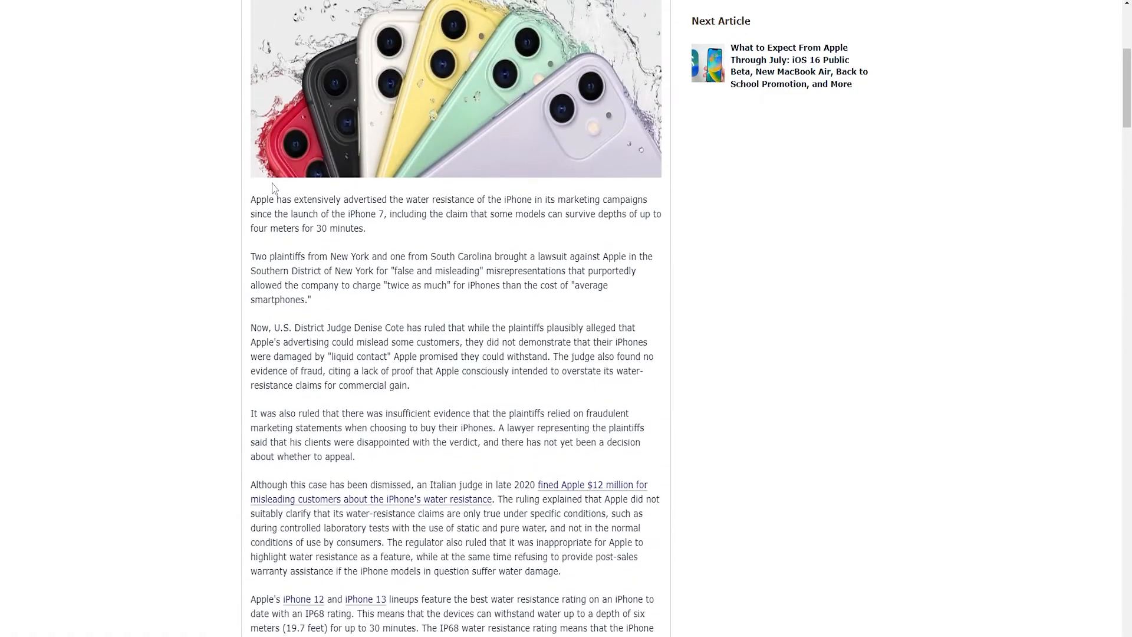
drag(274, 200, 350, 353)
click(351, 353)
scroll(351, 348, down, 1)
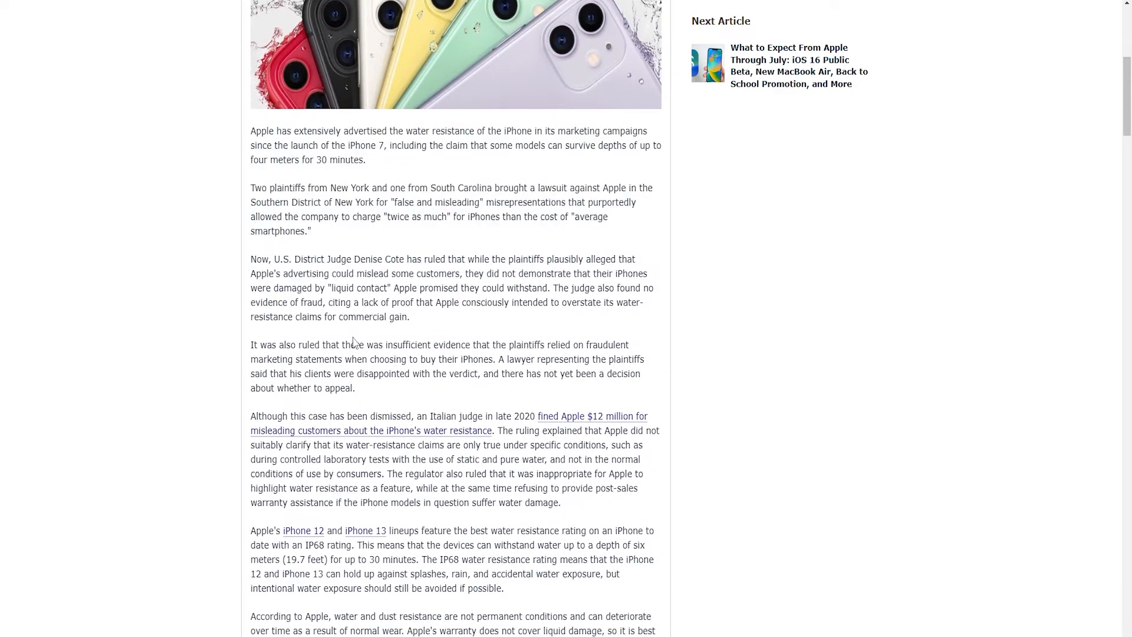
scroll(348, 312, down, 2)
scroll(348, 313, down, 1)
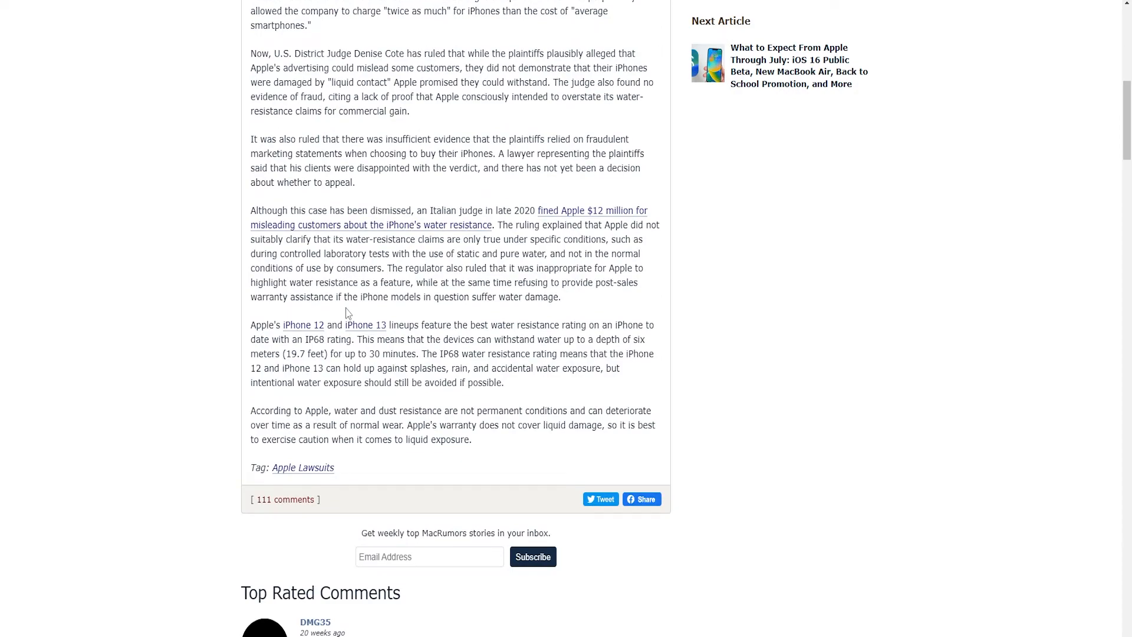
Examine the body paragraphs of the MacRumors article, from Apple's advertising claims to the iPhone 13 rating and warranty note.
scroll(349, 295, down, 4)
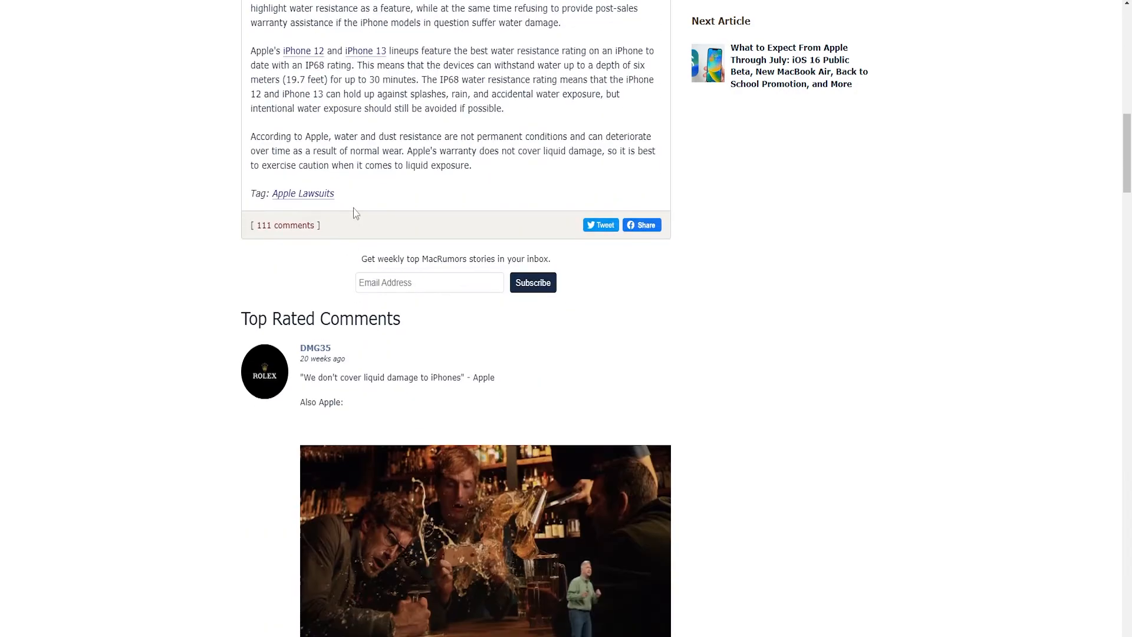
scroll(354, 213, up, 8)
scroll(389, 362, down, 5)
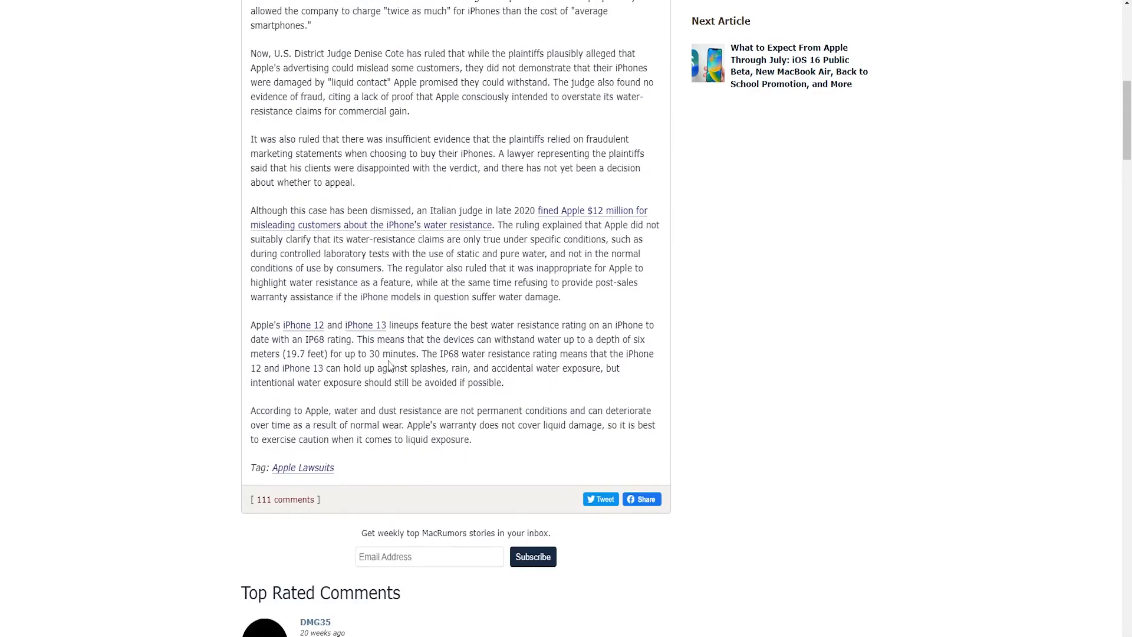
scroll(383, 354, up, 4)
drag(293, 268, 382, 472)
scroll(382, 472, down, 3)
click(448, 451)
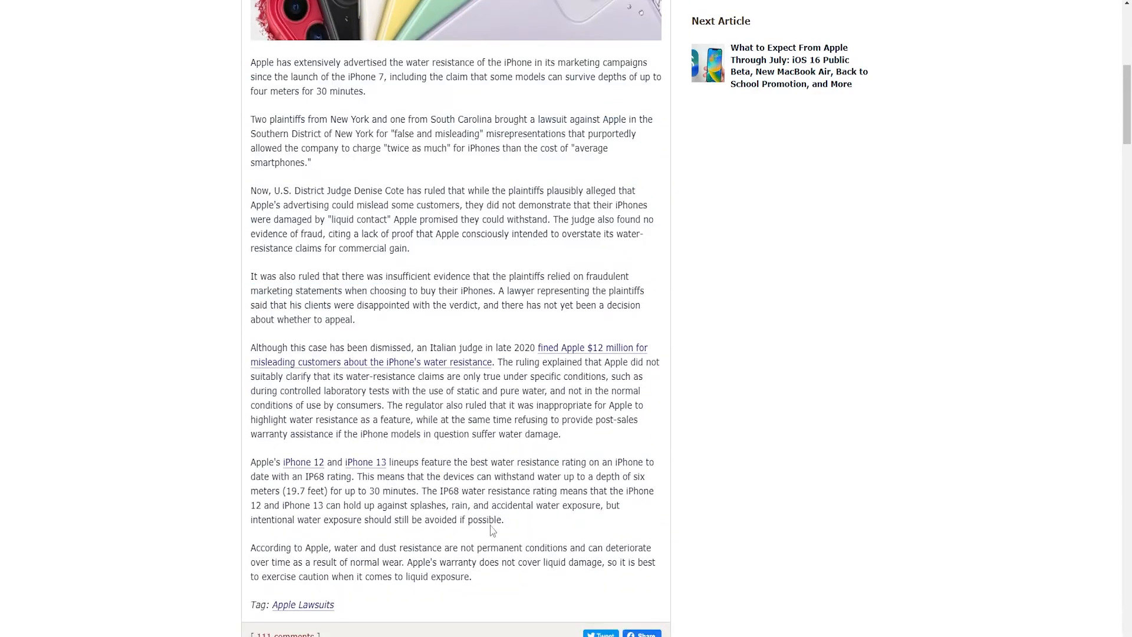
drag(490, 577, 251, 68)
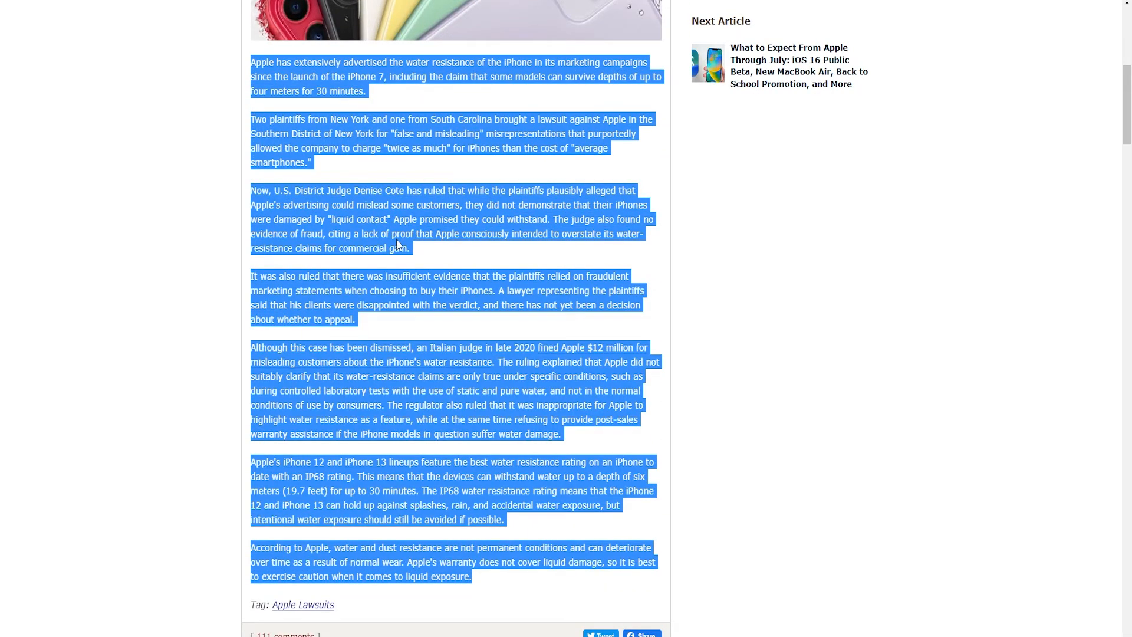
scroll(399, 328, up, 3)
click(398, 328)
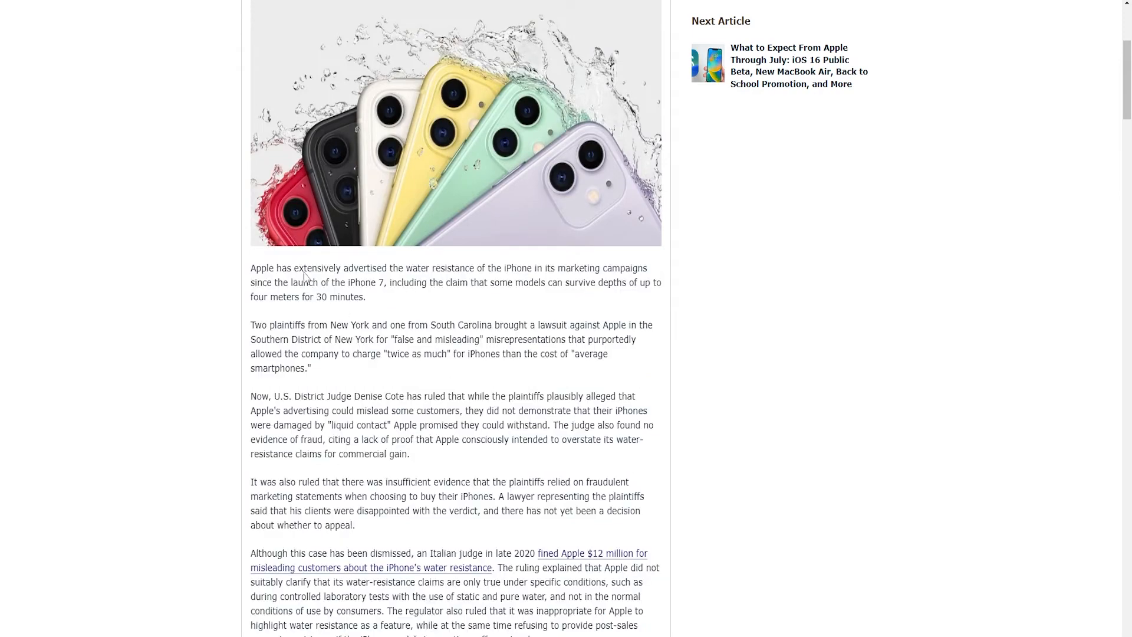
drag(300, 270, 523, 532)
click(472, 483)
Skim the MacRumors article from its headline and lead image to the comments, studying its overall length and structure.
scroll(424, 442, up, 2)
scroll(407, 446, down, 2)
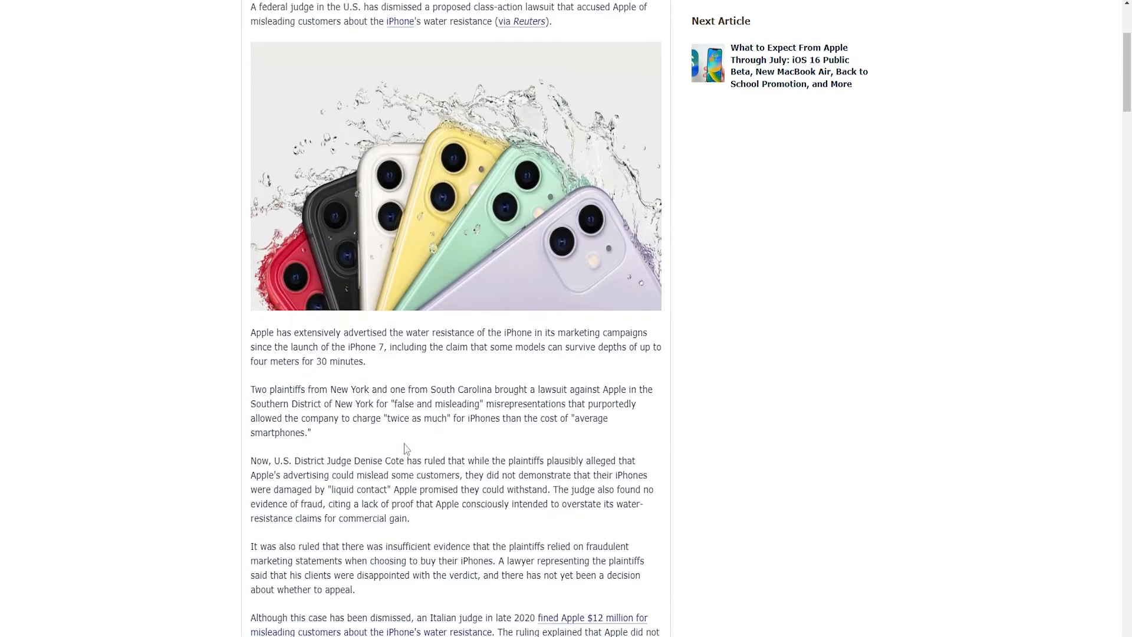
scroll(406, 446, up, 4)
scroll(466, 403, down, 4)
scroll(470, 383, down, 8)
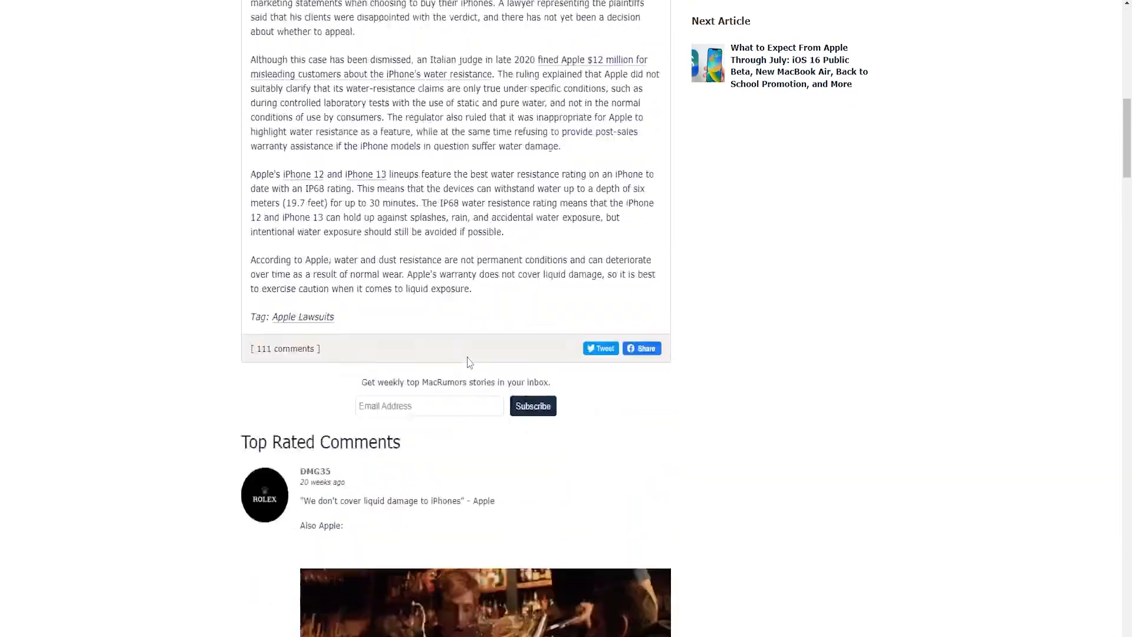
scroll(476, 272, up, 2)
scroll(476, 273, up, 2)
drag(502, 425, 452, 155)
click(469, 200)
drag(519, 410, 296, 82)
scroll(308, 149, up, 3)
click(381, 196)
scroll(382, 196, down, 6)
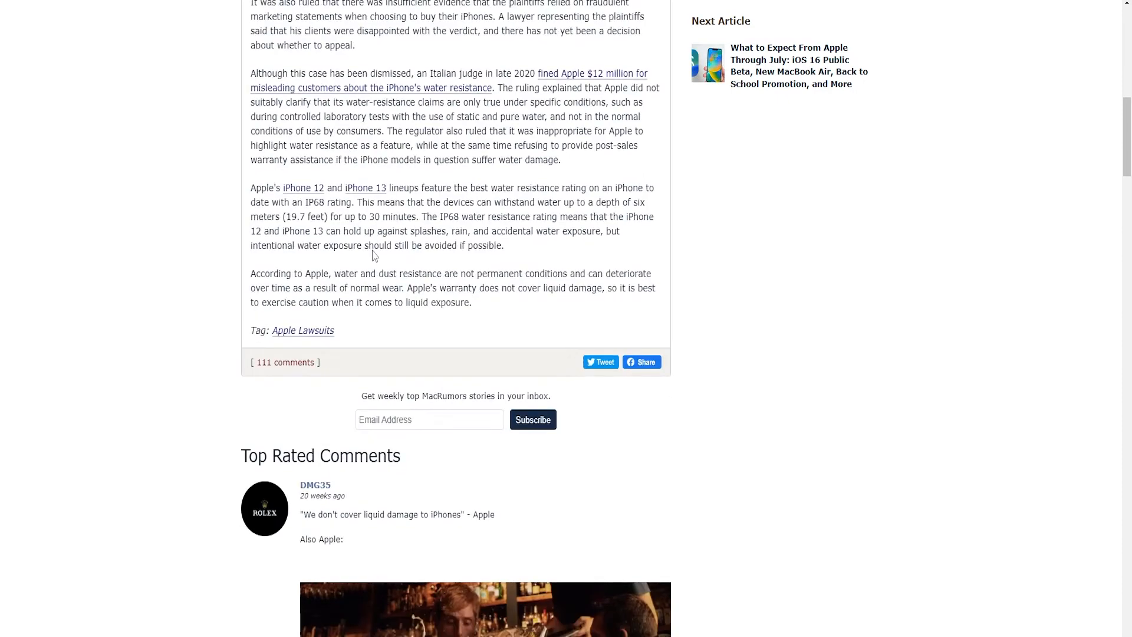
scroll(392, 264, up, 9)
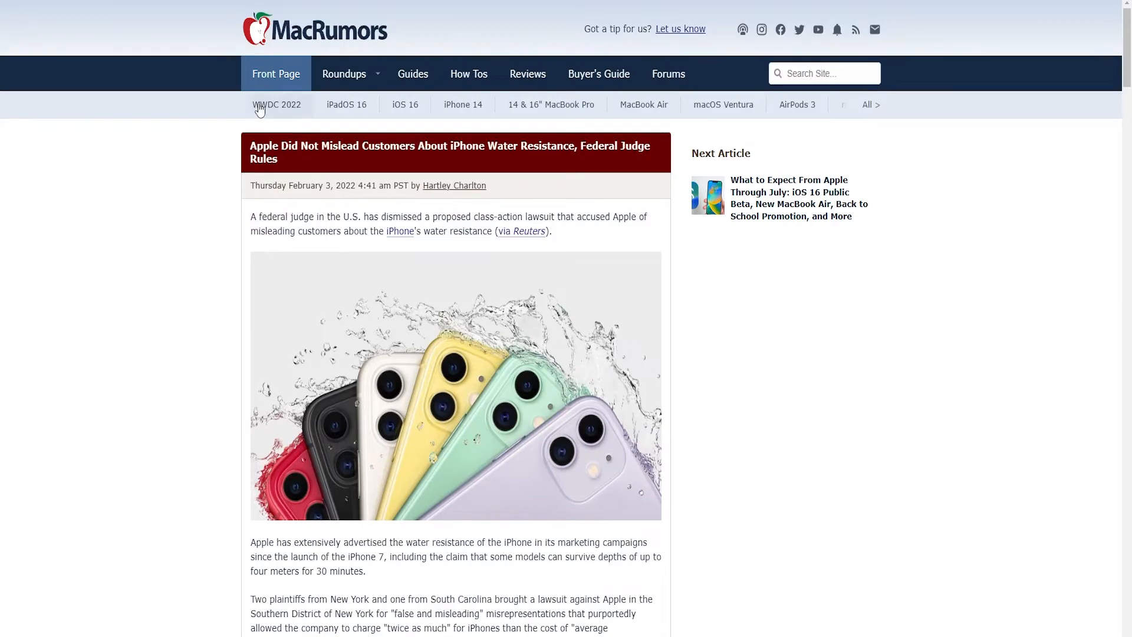
scroll(382, 248, down, 1)
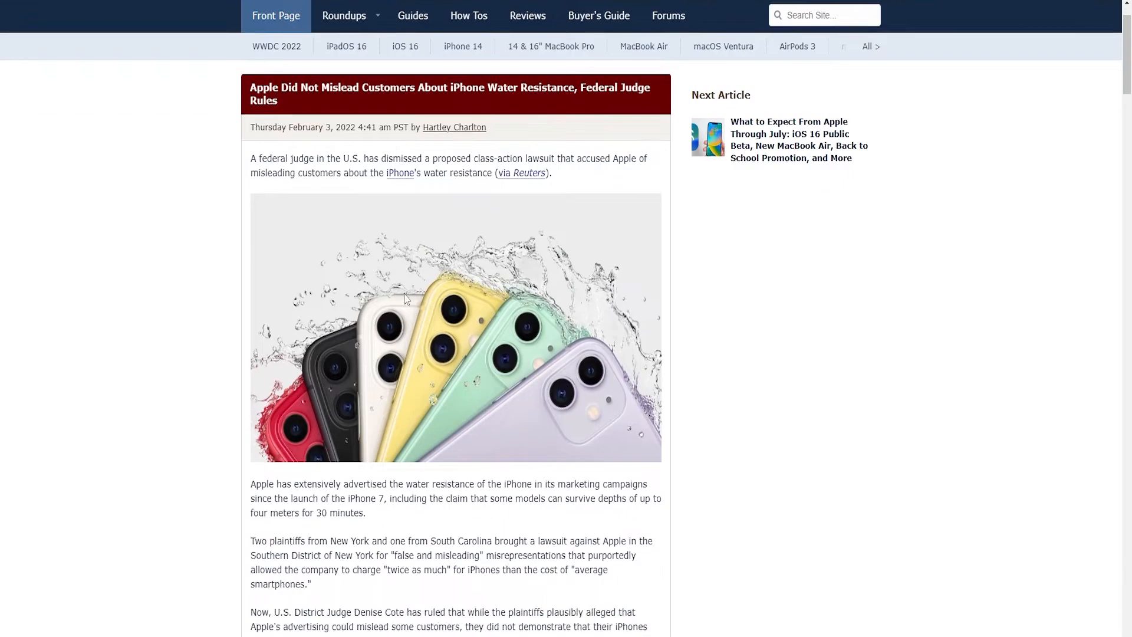
scroll(445, 302, down, 1)
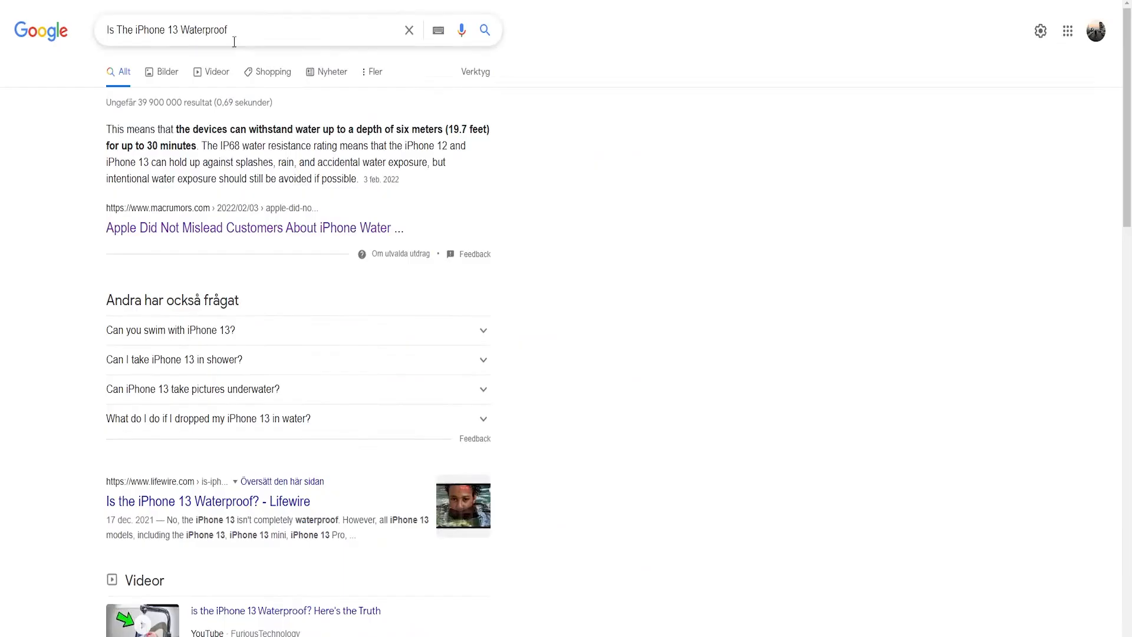
Open the Lifewire result "Is the iPhone 13 Waterproof?" from the Google results and dismiss the site's cookie notice.
scroll(234, 42, down, 5)
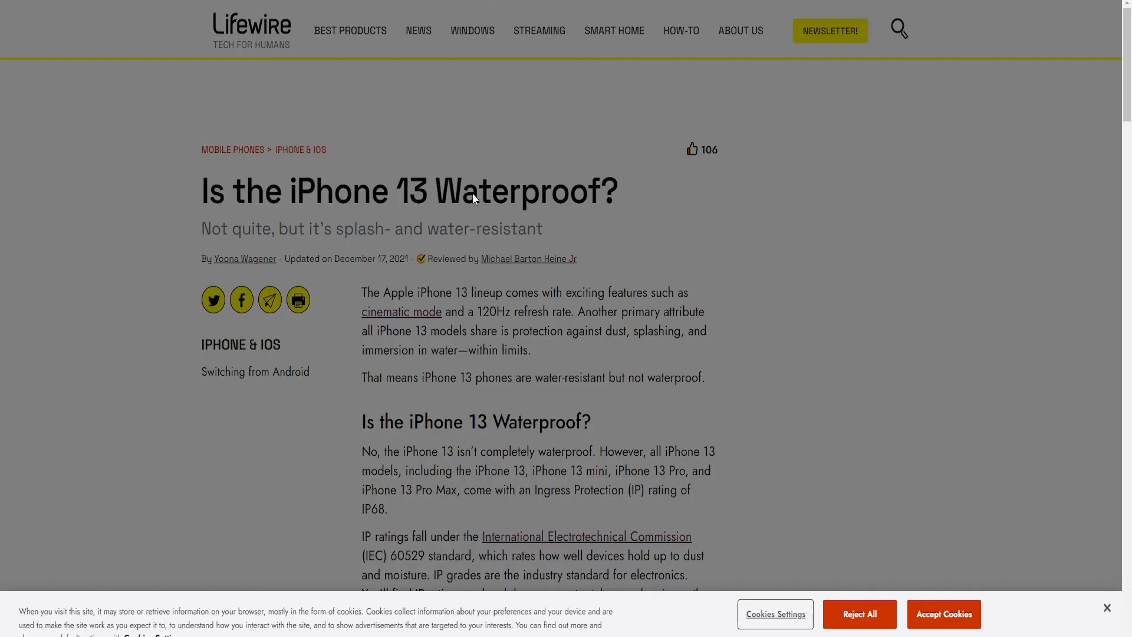
click(892, 622)
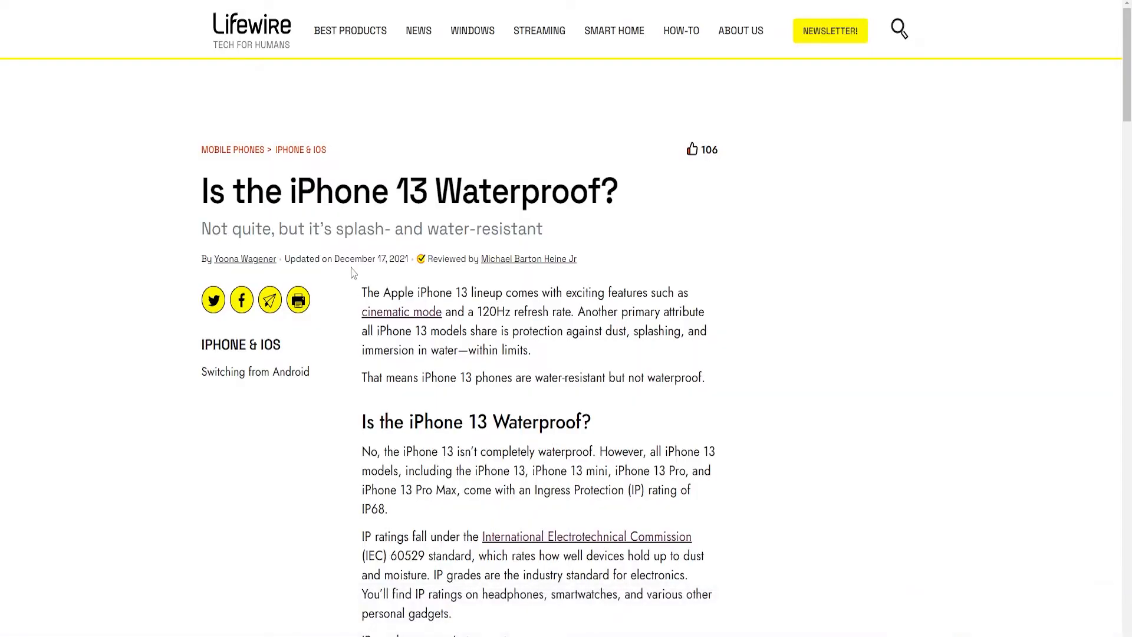
Examine the title and subtitle of the Lifewire article.
scroll(407, 227, down, 1)
drag(210, 112, 689, 109)
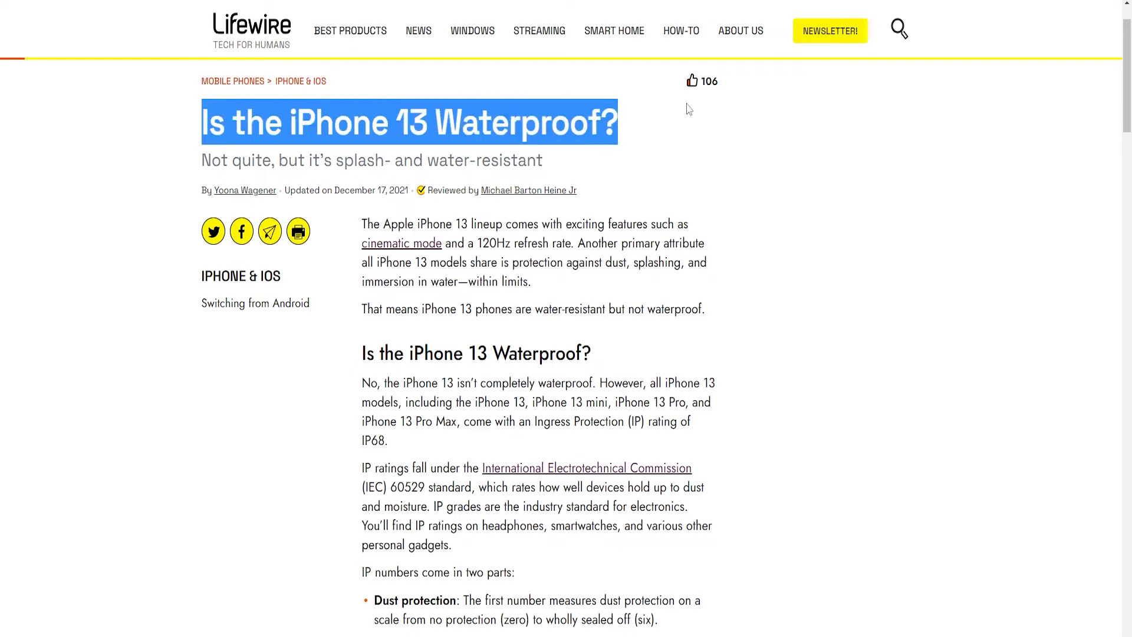
drag(631, 139, 547, 161)
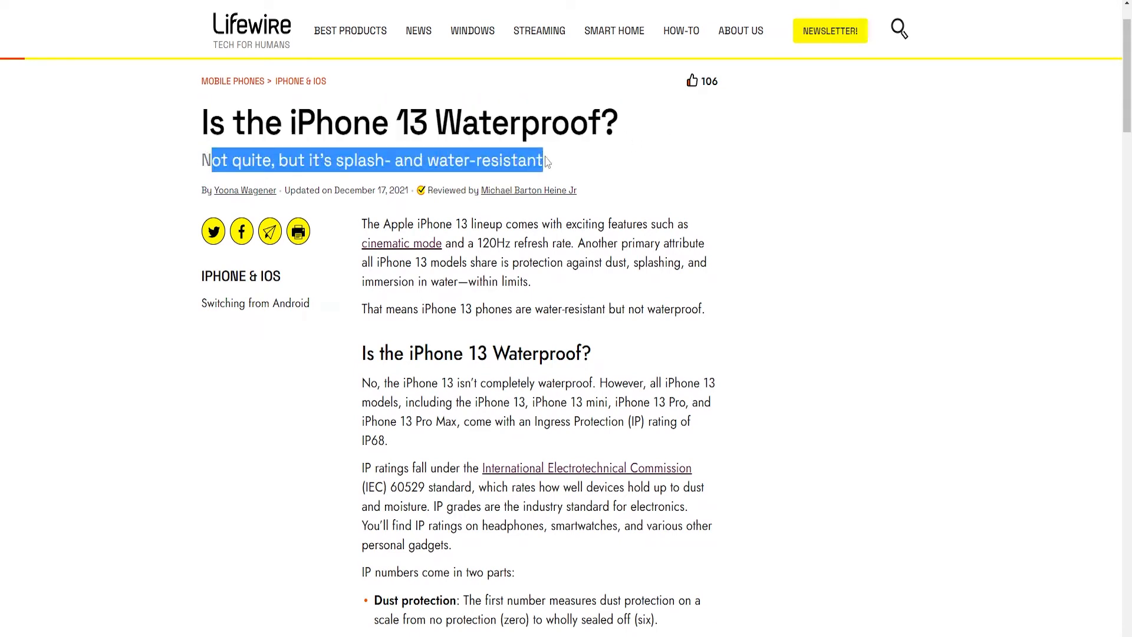
click(547, 161)
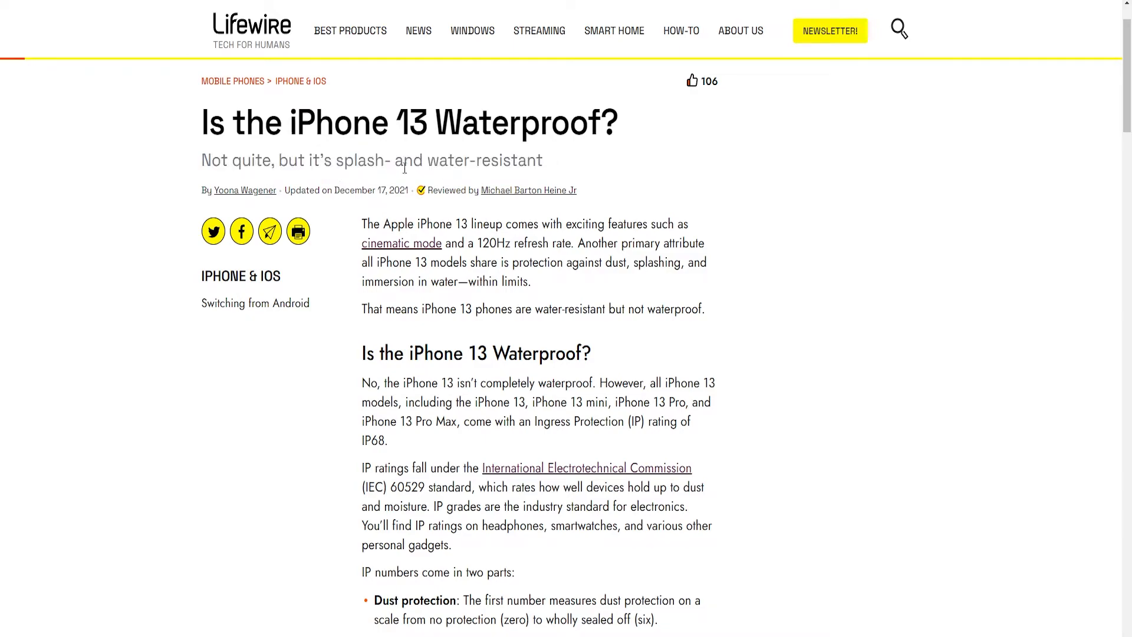
Read the Lifewire article's opening section, examining how its bullet points explain dust protection and moisture resistance.
scroll(485, 170, down, 14)
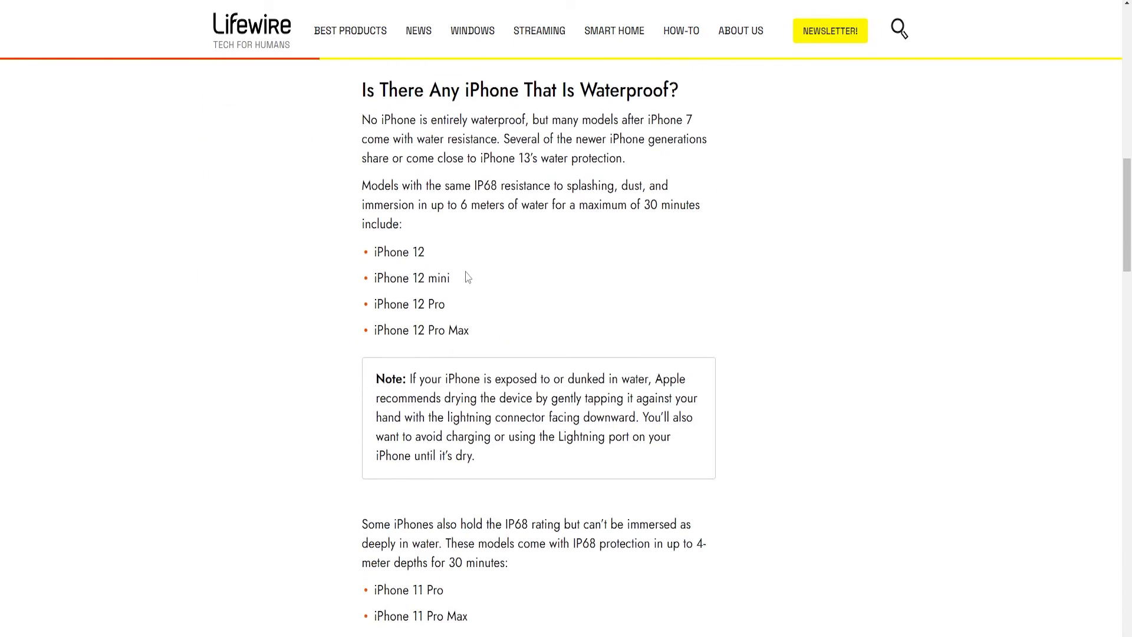
scroll(465, 278, up, 7)
scroll(466, 275, up, 5)
scroll(461, 276, down, 5)
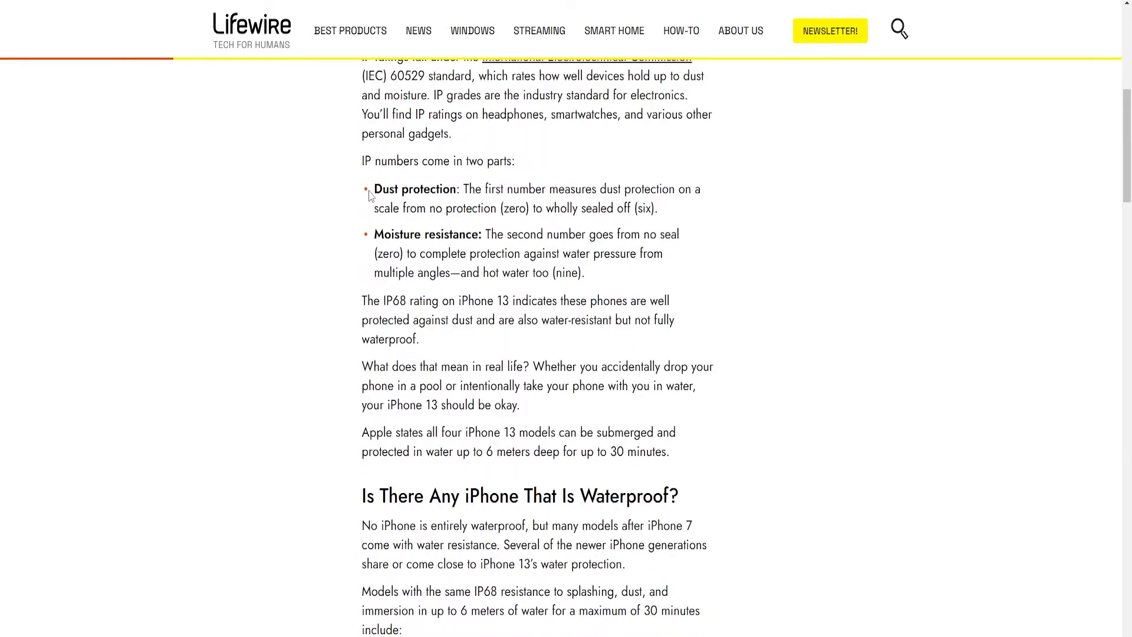
drag(426, 190, 461, 272)
click(460, 272)
drag(417, 207, 473, 328)
click(466, 261)
Examine the "Is There Any iPhone That Is Waterproof?" heading and the lists of iPhone models beneath it.
scroll(467, 261, down, 7)
scroll(469, 318, down, 8)
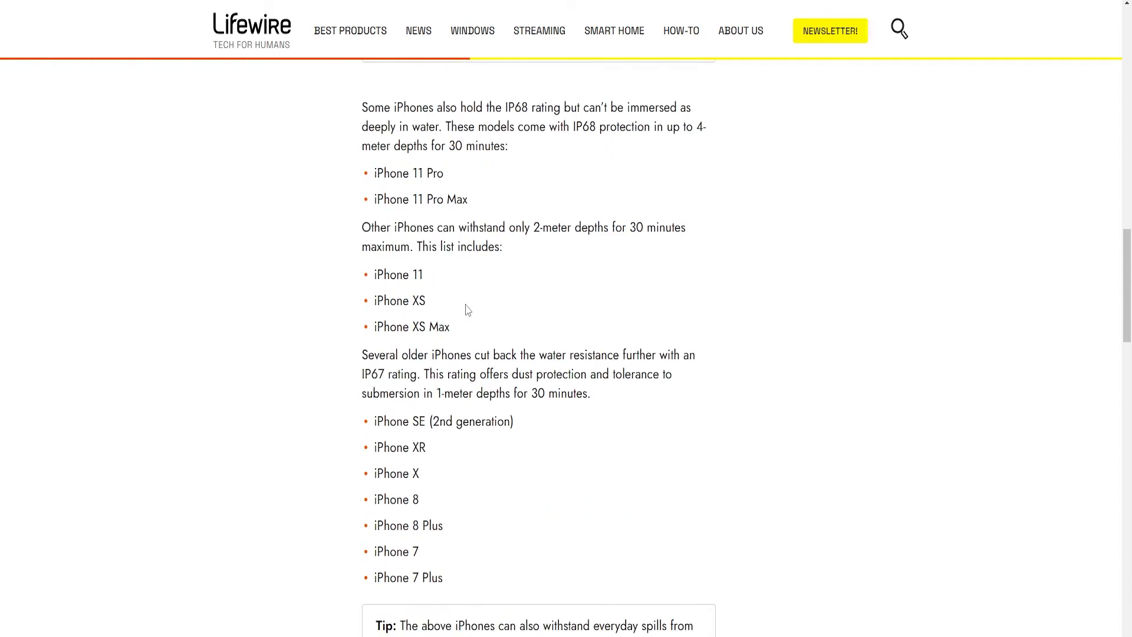
scroll(470, 318, up, 13)
drag(564, 358, 415, 357)
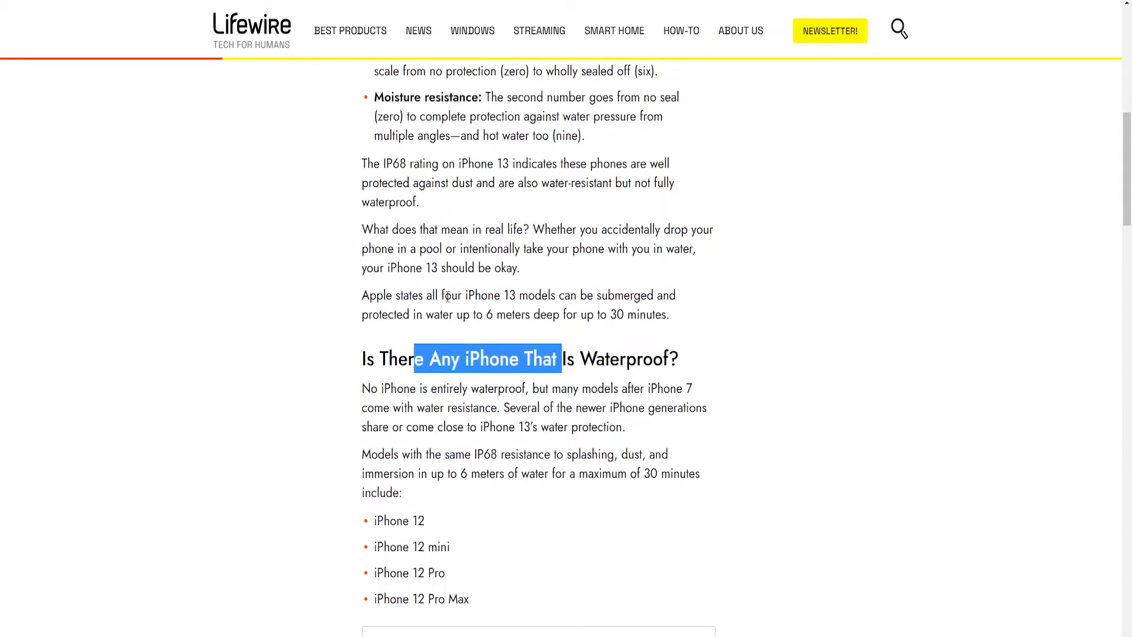
scroll(448, 297, up, 5)
scroll(439, 265, down, 18)
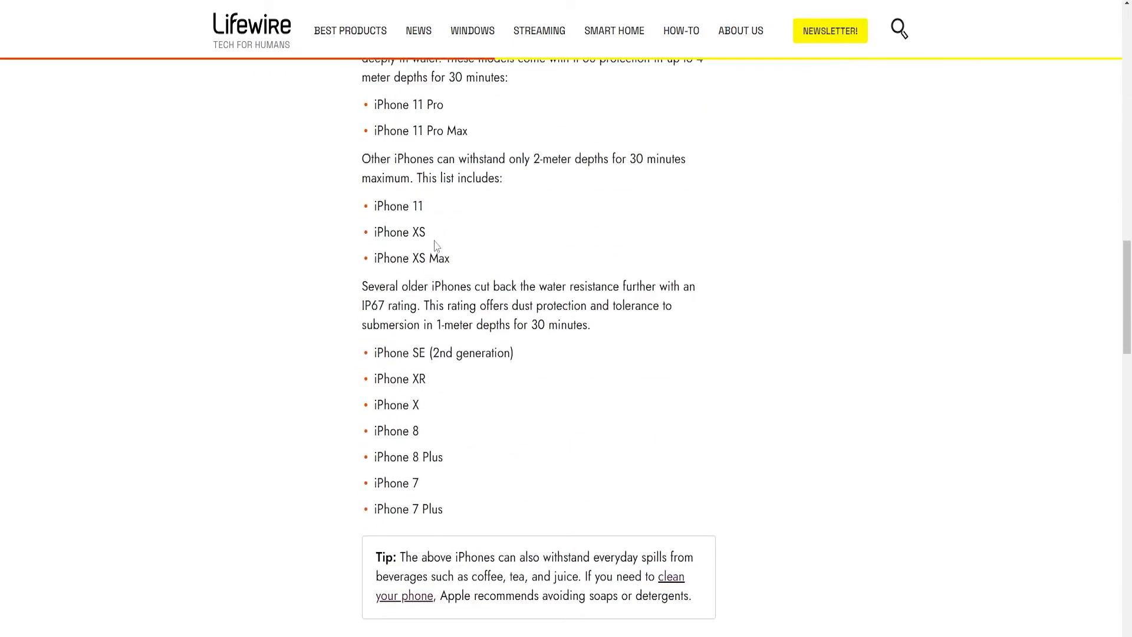
Examine the FAQ section of the Lifewire article and how its questions, such as "How do I make an iPhone waterproof?", are presented.
scroll(437, 246, down, 15)
scroll(468, 255, up, 4)
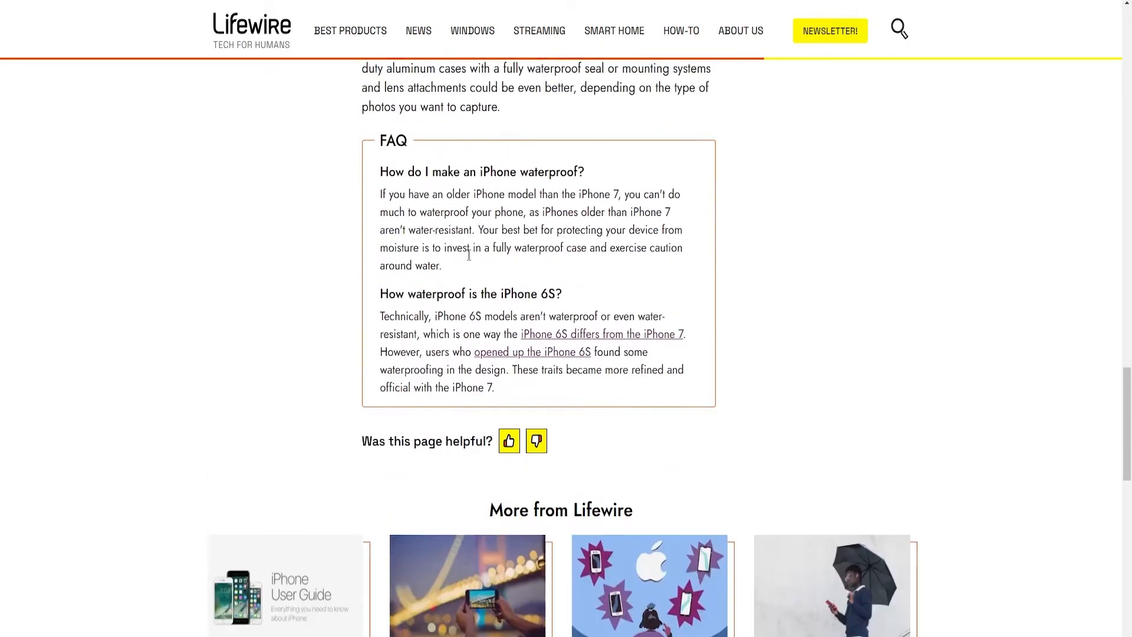
scroll(468, 255, up, 1)
drag(410, 218, 625, 273)
click(439, 226)
drag(439, 214, 357, 203)
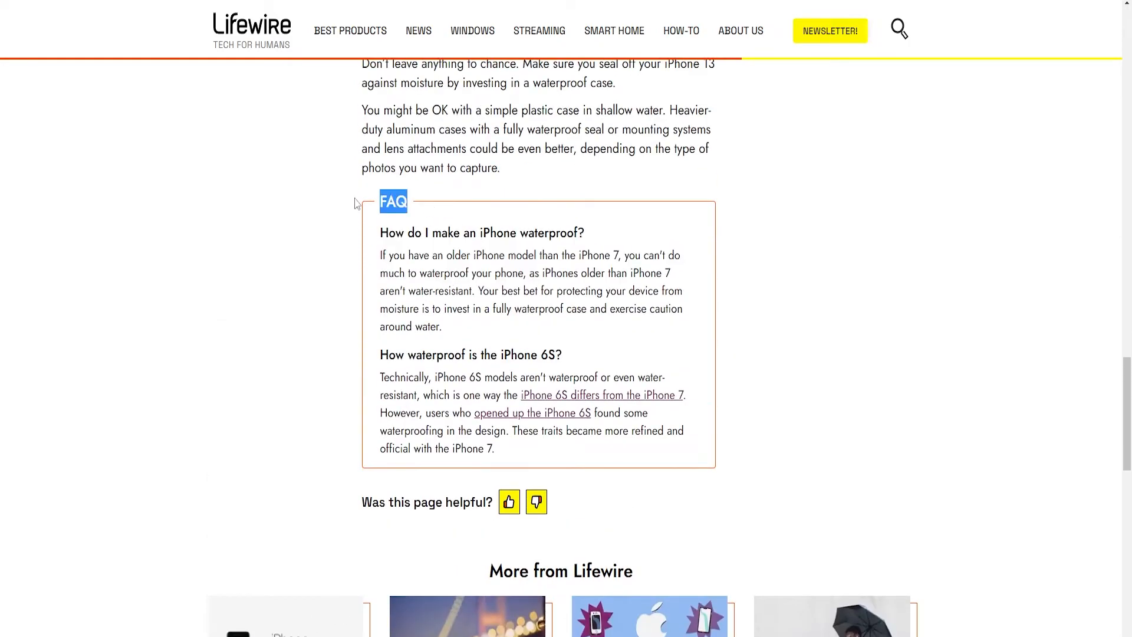
click(442, 214)
drag(538, 253, 395, 225)
click(504, 242)
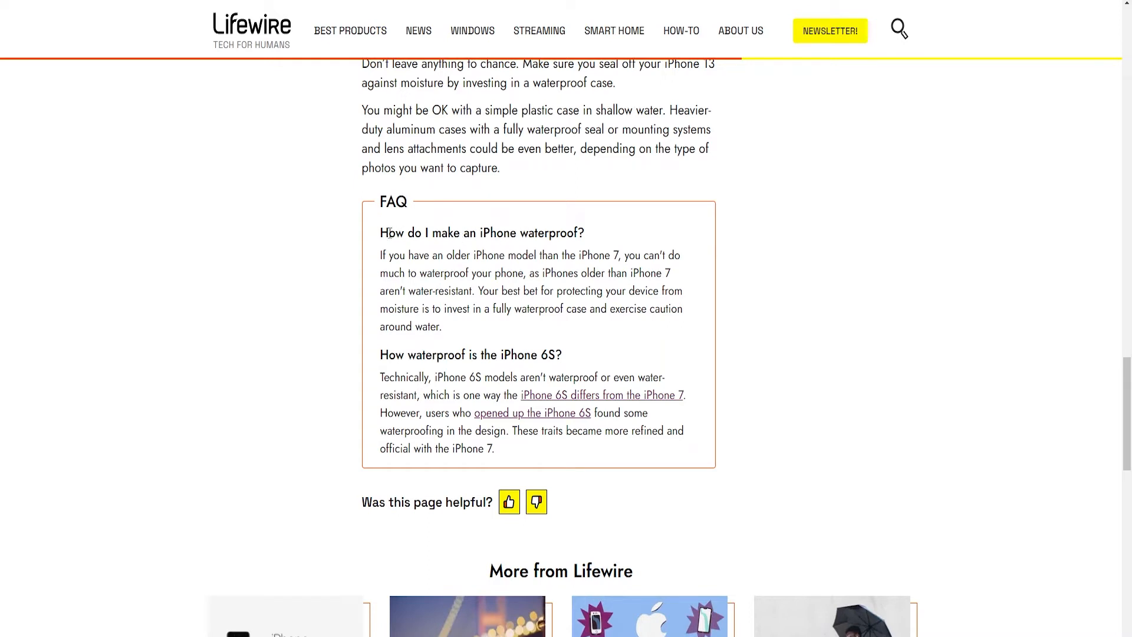
drag(380, 235, 586, 235)
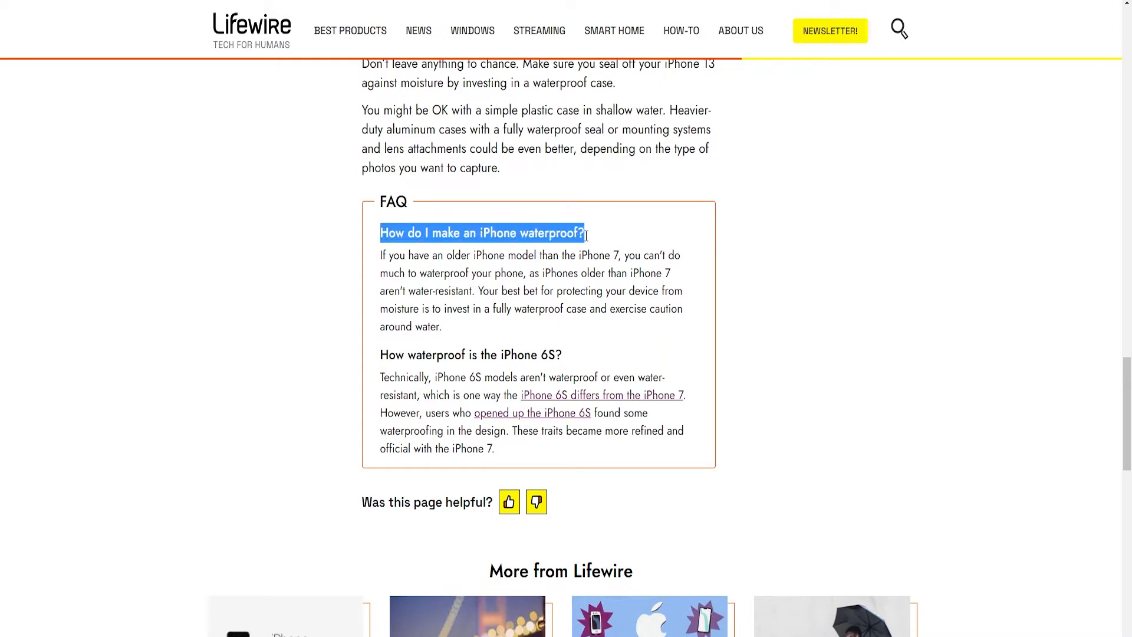
click(781, 227)
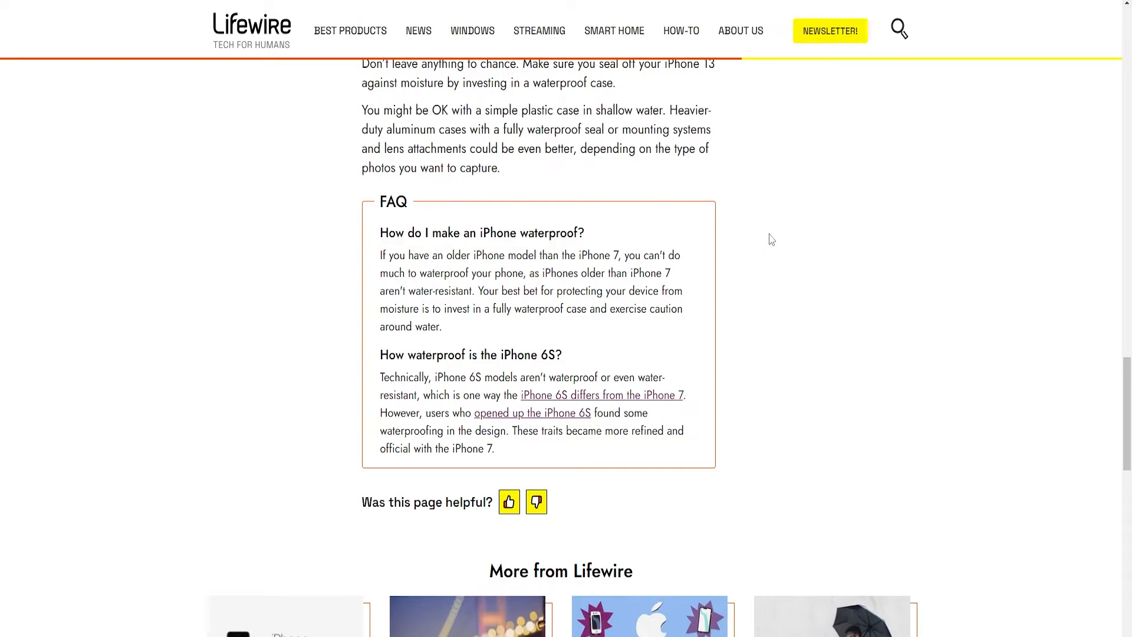
Review the "Can iPhone 13 Take Pictures Under Water?" section together with the FAQ answers that close the Lifewire article.
scroll(769, 237, up, 5)
scroll(769, 241, up, 1)
scroll(762, 260, down, 3)
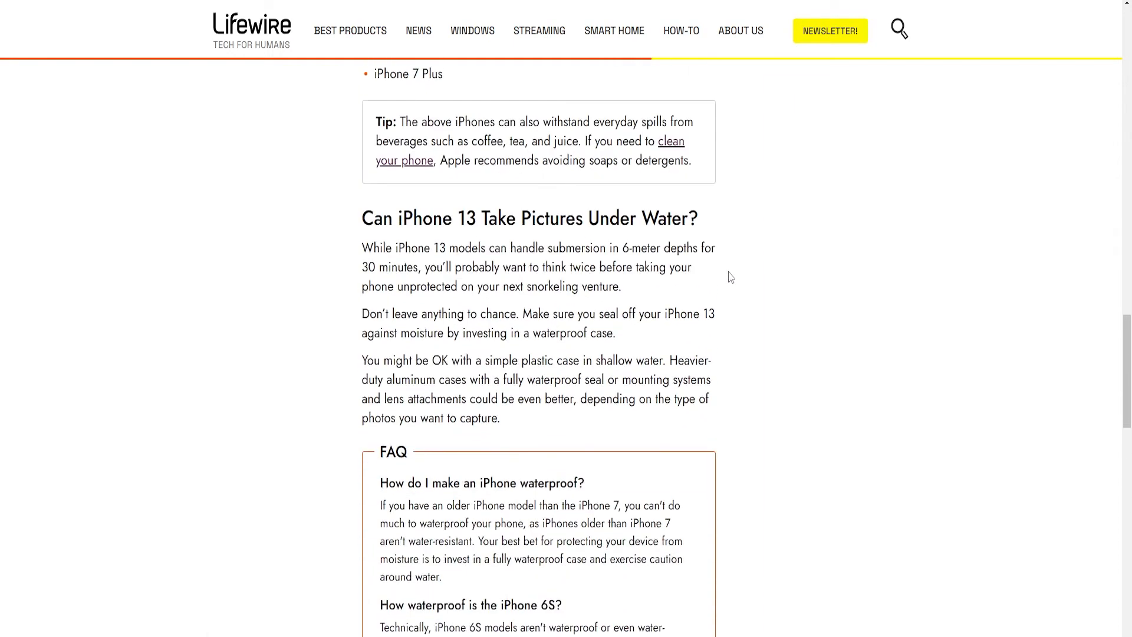
drag(423, 370, 541, 411)
scroll(787, 295, down, 3)
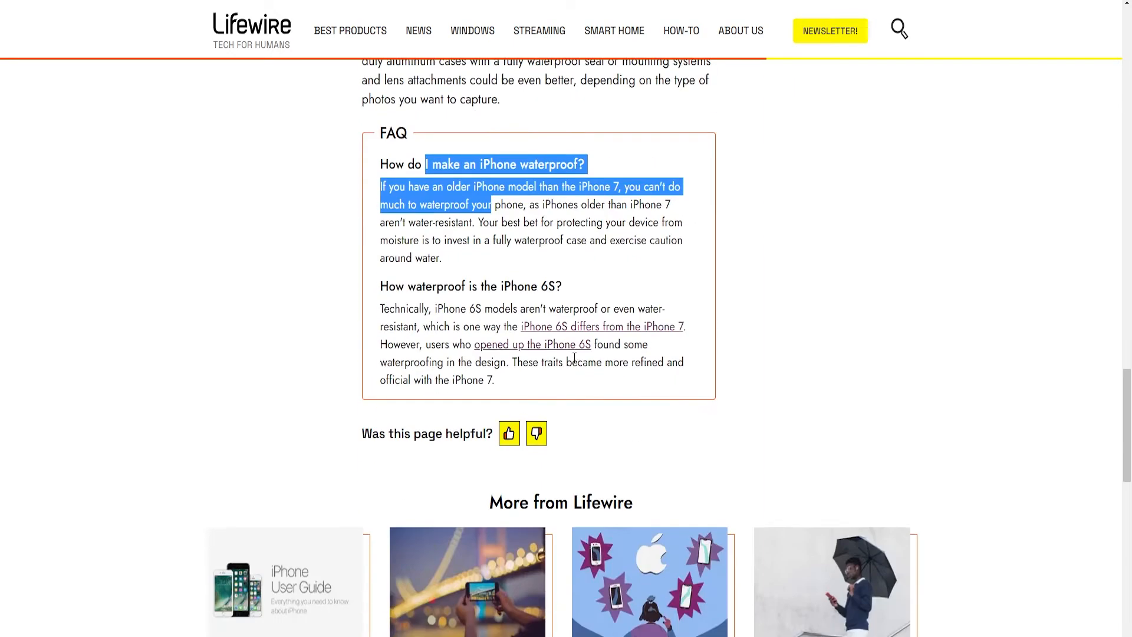
scroll(784, 292, down, 4)
scroll(722, 313, up, 15)
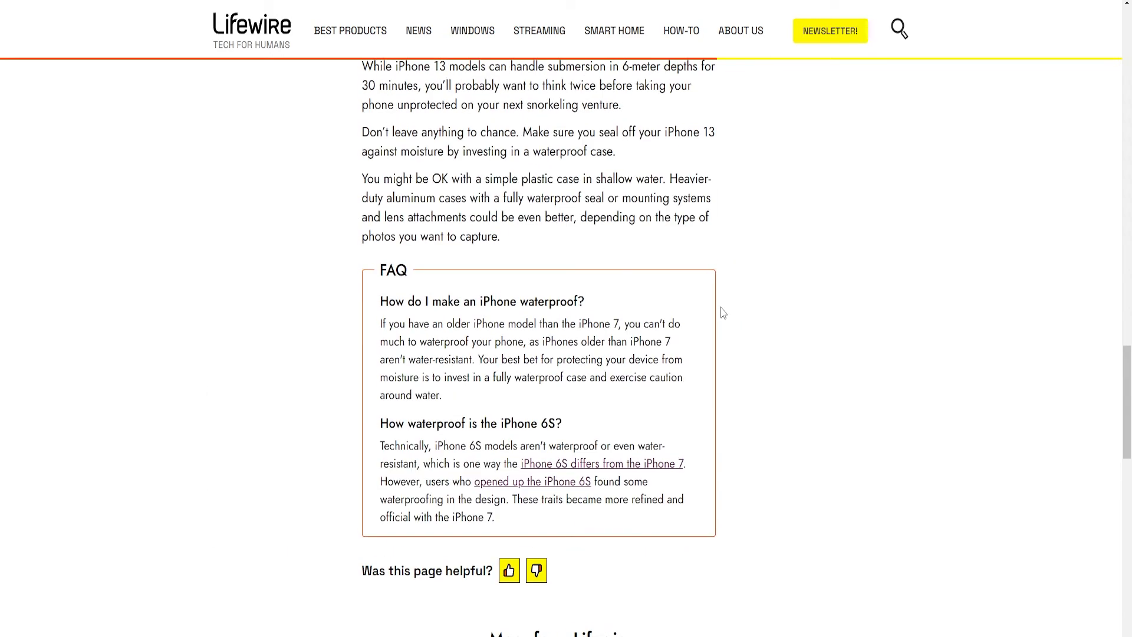
Copy the full text of the Lifewire article and paste it into the body of the Wix blog post.
scroll(691, 324, up, 12)
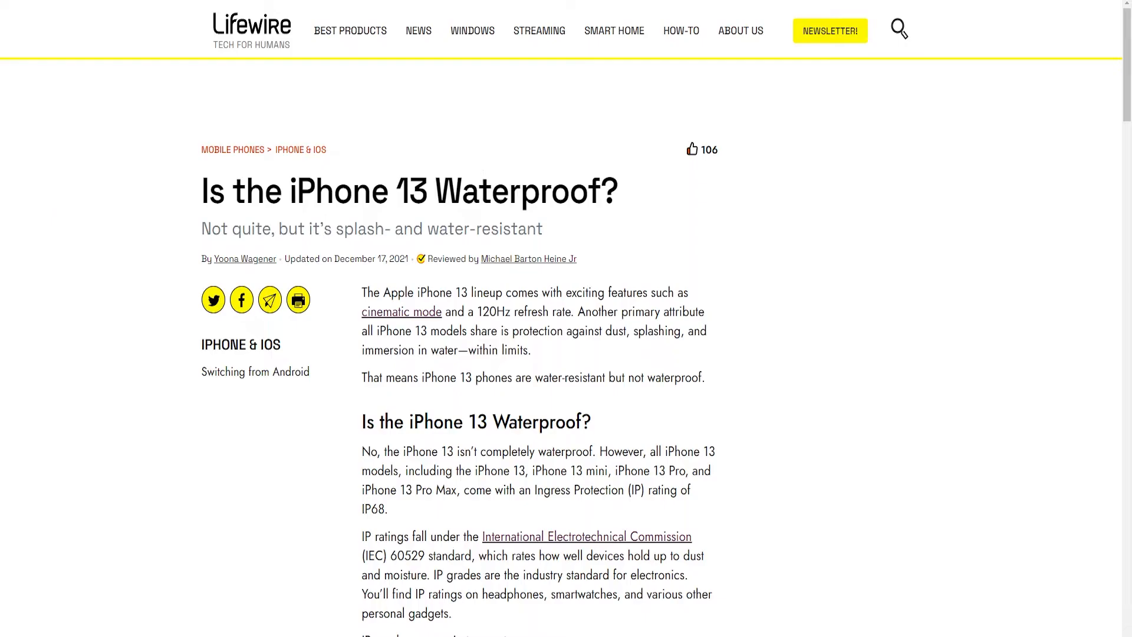
scroll(450, 371, down, 20)
drag(363, 295, 592, 461)
scroll(527, 375, down, 7)
scroll(544, 363, up, 3)
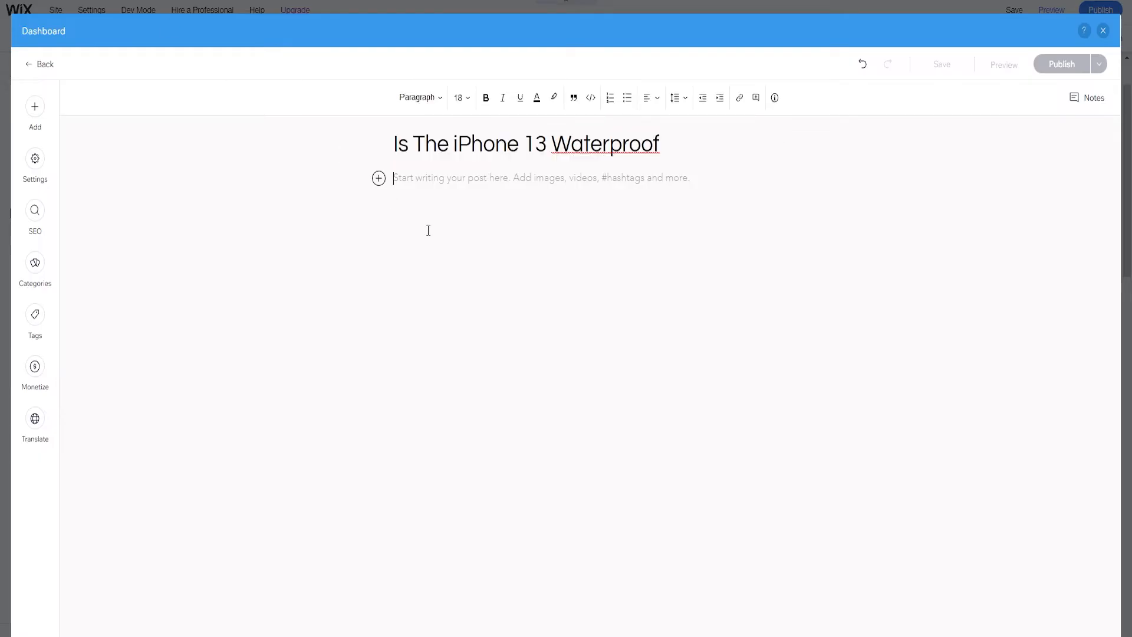
key(ctrl+v)
scroll(429, 230, up, 20)
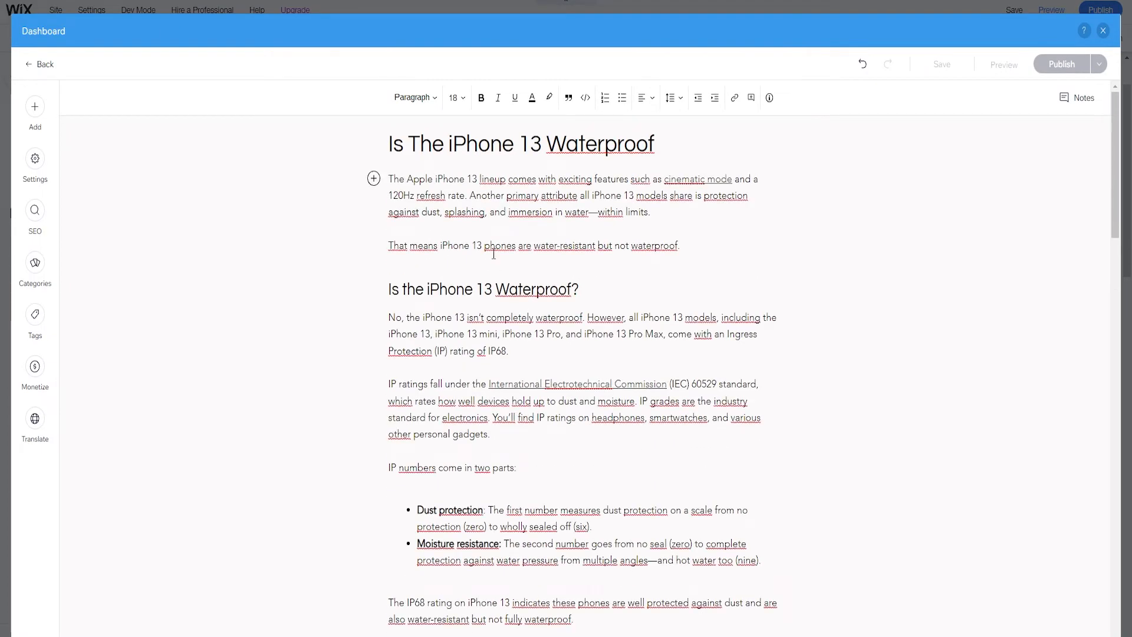
Look through the pasted article text in the blog post, then place the cursor in its first paragraph.
click(507, 196)
scroll(472, 270, down, 1)
scroll(471, 271, down, 8)
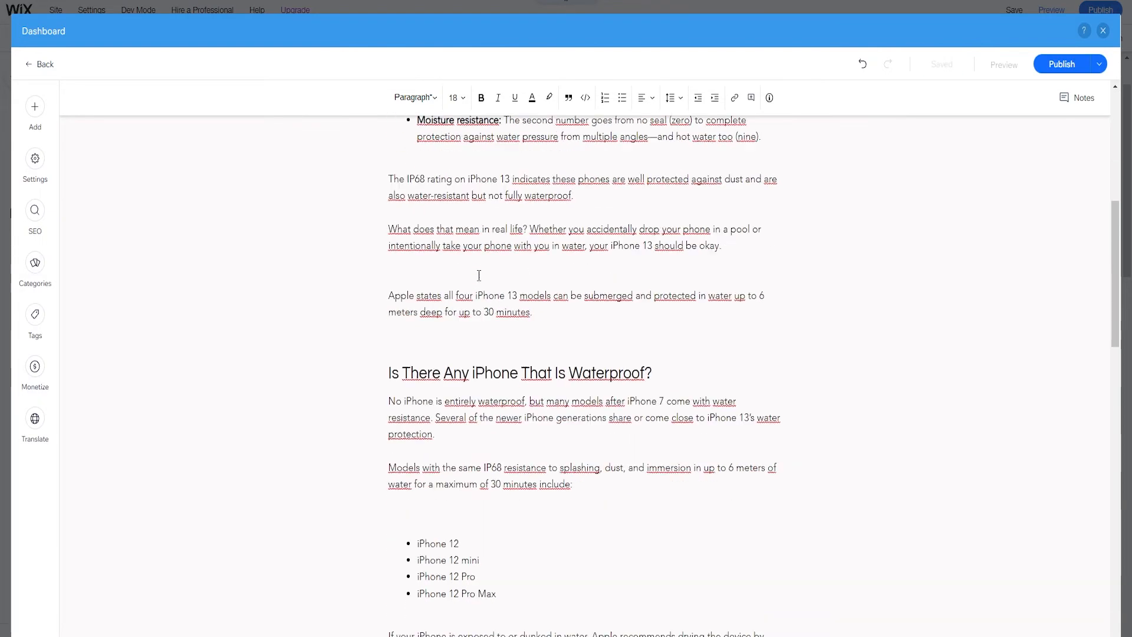
scroll(478, 274, up, 4)
scroll(479, 275, up, 4)
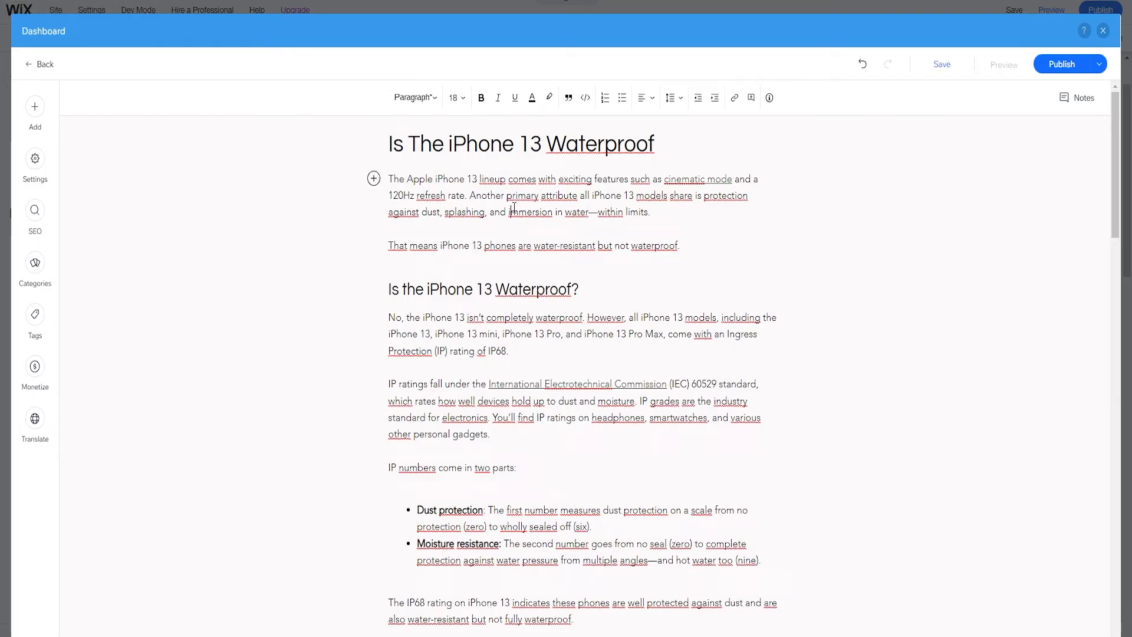
click(512, 211)
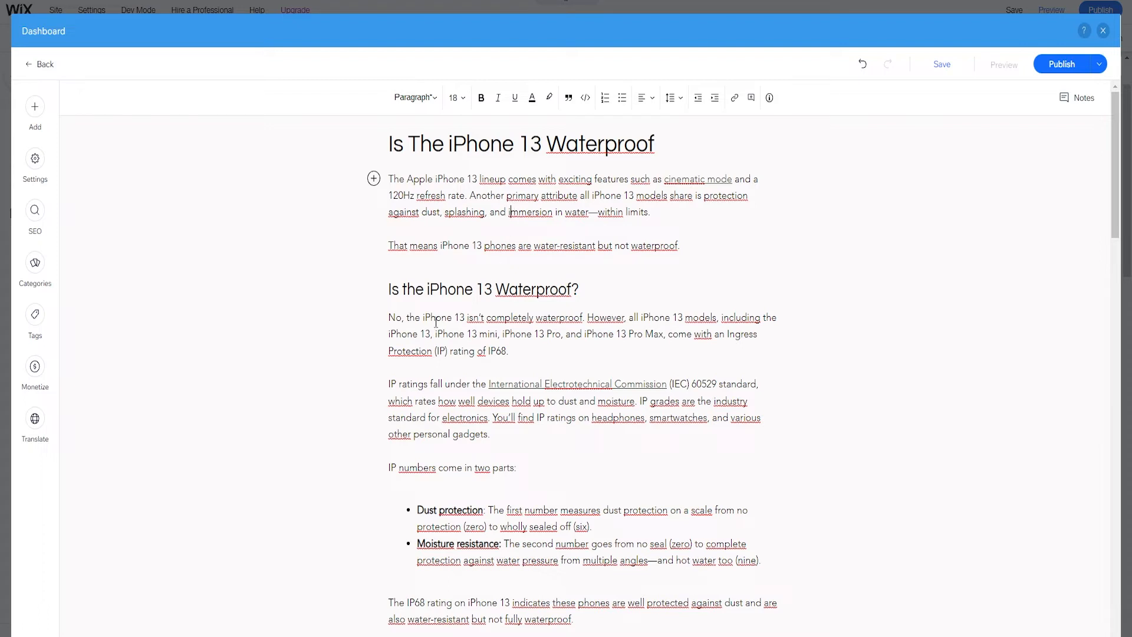
Copy the blog post's title and search for "Is The iPhone 13 Waterproof" in the Semrush Keyword Magic Tool.
drag(458, 197, 546, 435)
click(550, 449)
drag(654, 154, 340, 143)
key(ctrl+c)
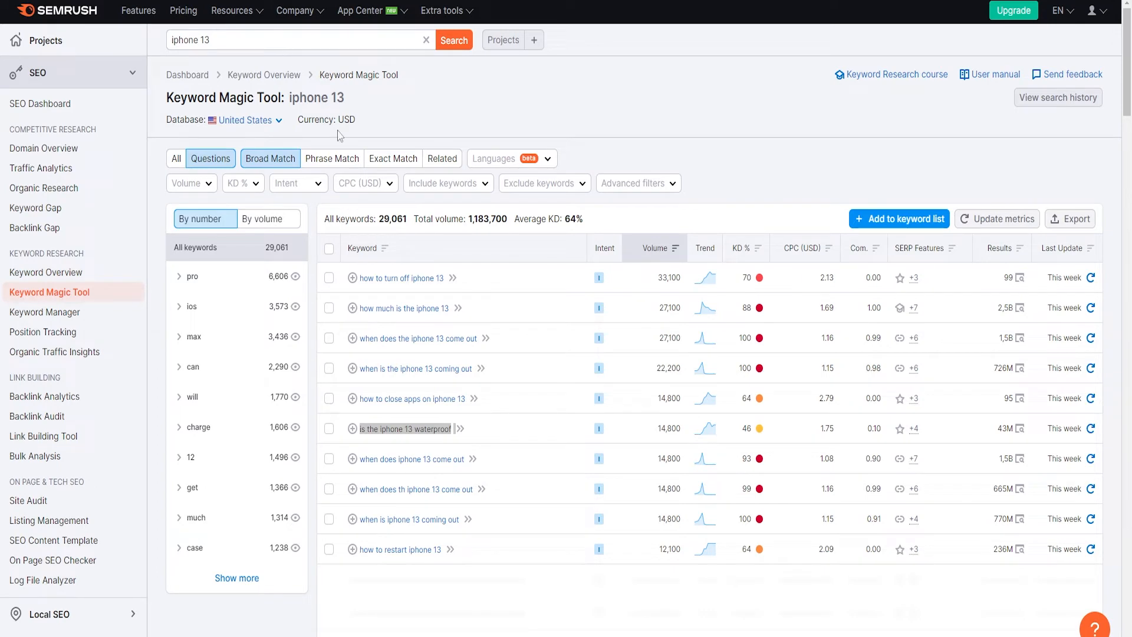
drag(212, 41, 128, 46)
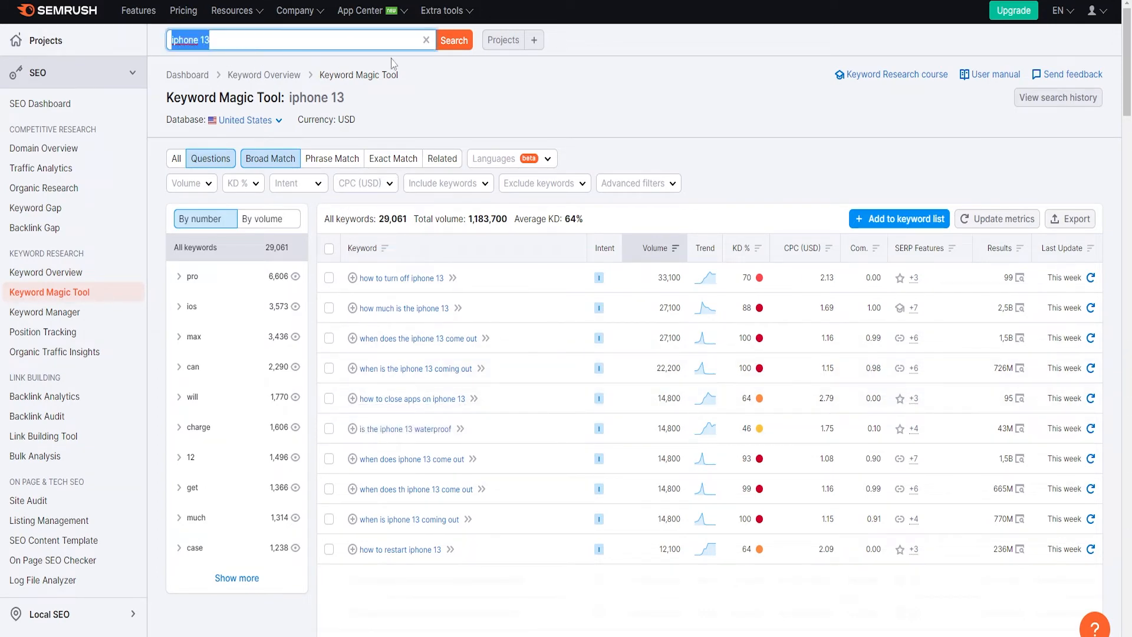
key(ctrl+v)
click(451, 47)
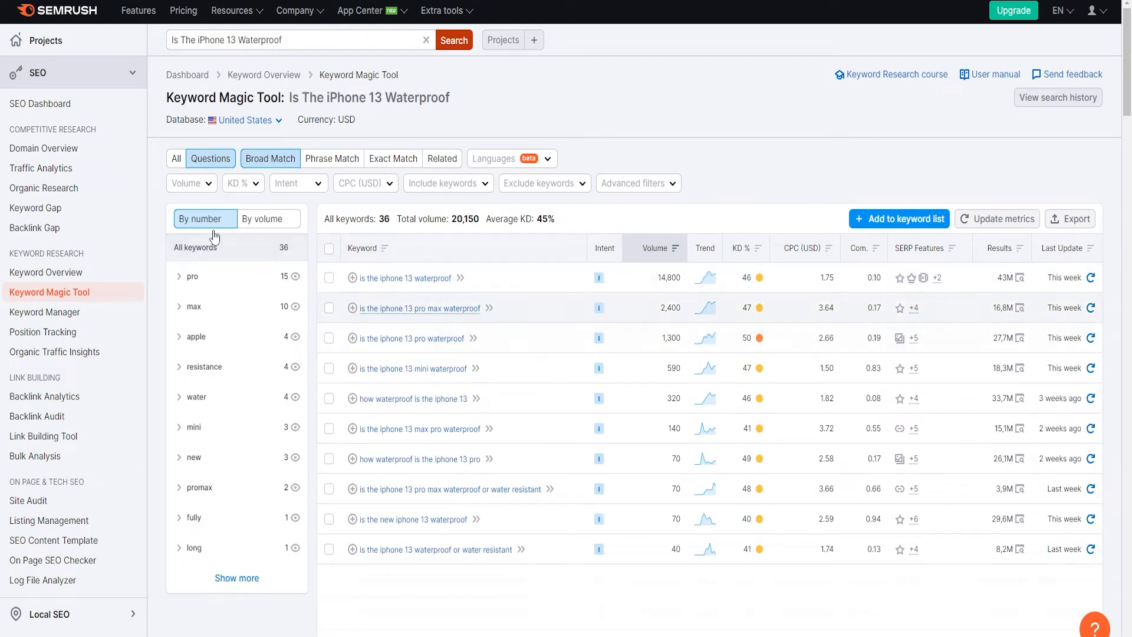
Widen the keyword results from questions to all keywords and review the related iPhone 13 waterproof phrases.
scroll(522, 351, down, 1)
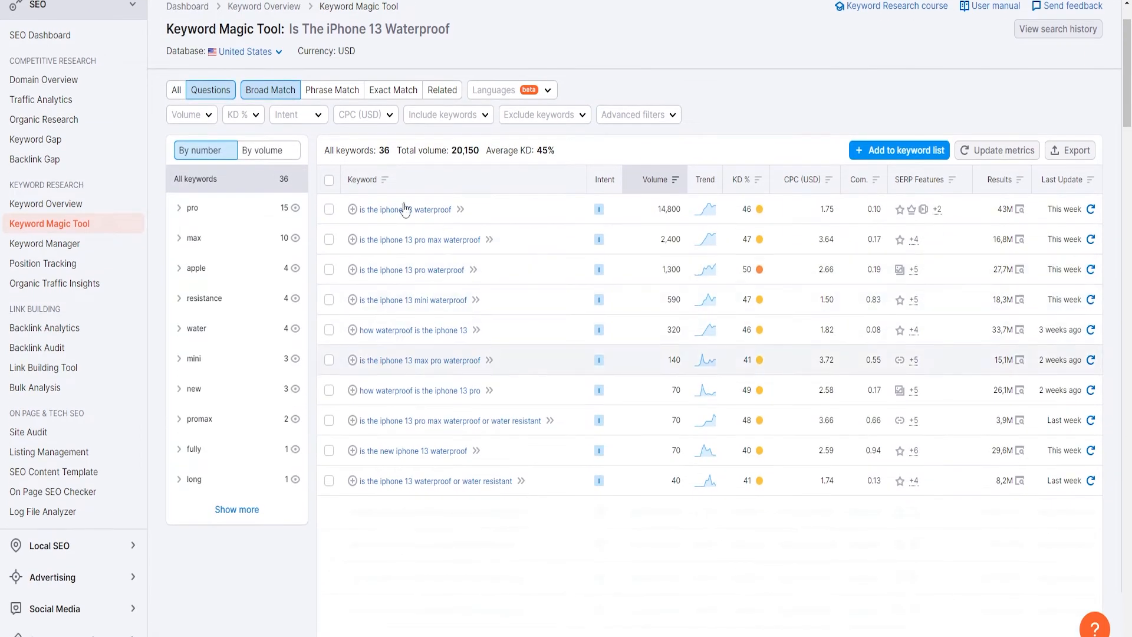
click(177, 90)
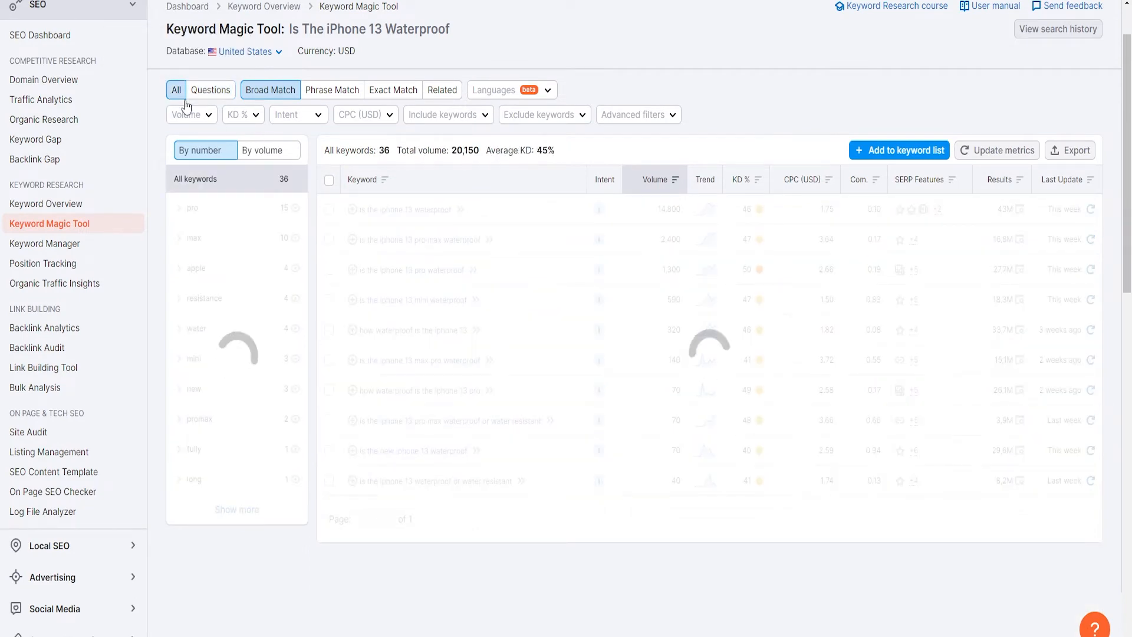
scroll(230, 135, up, 1)
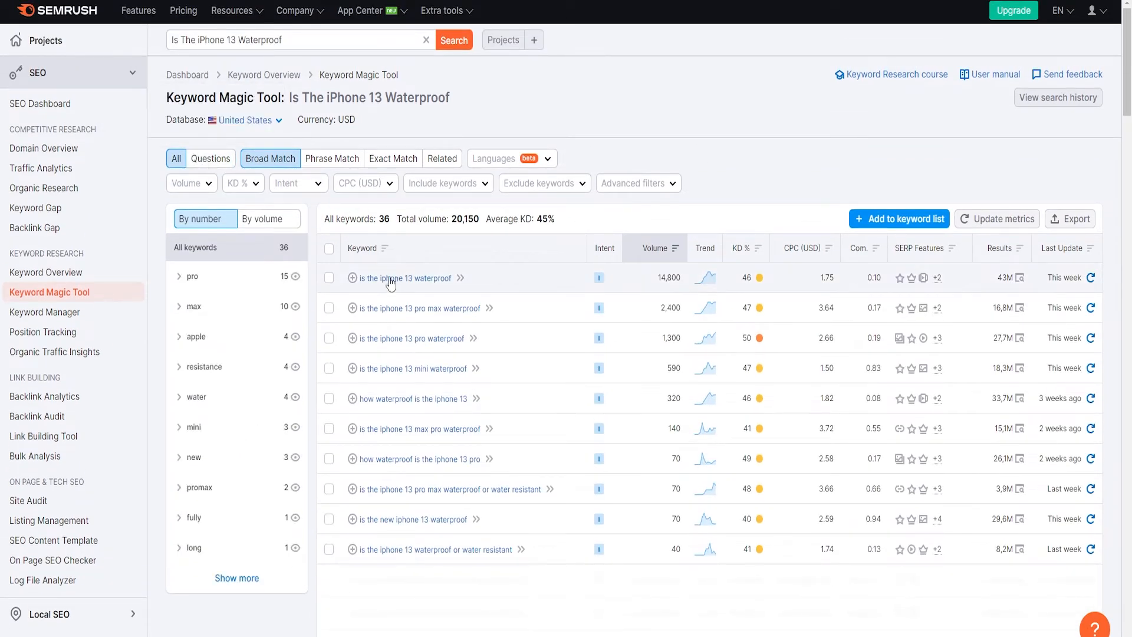
scroll(503, 293, down, 1)
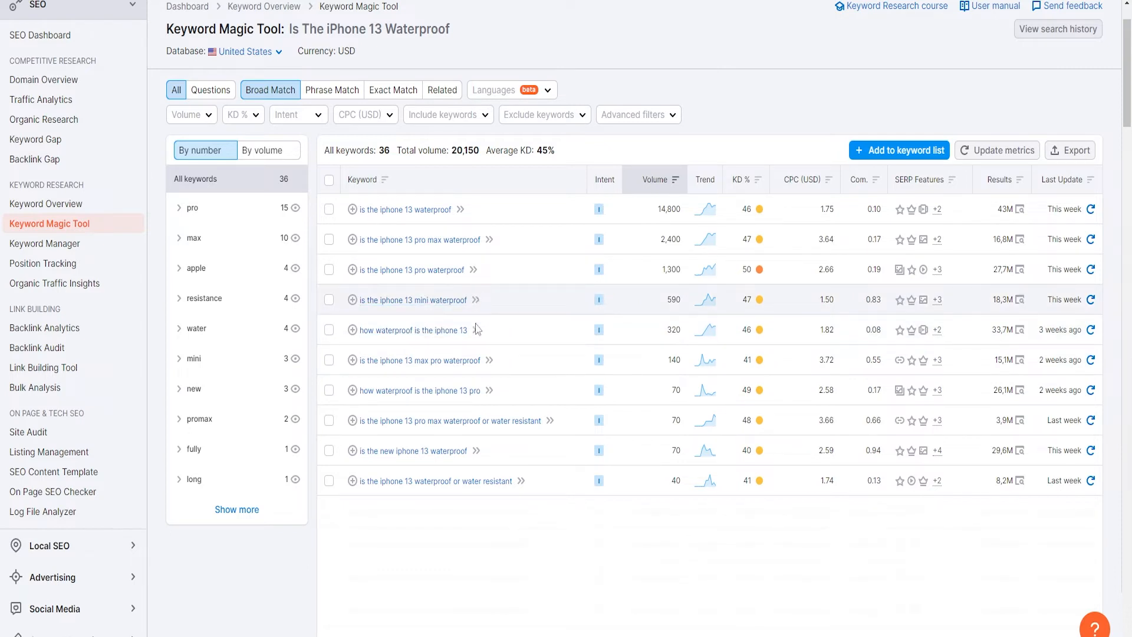
Copy the related keyword "how waterproof is the iphone 13" from the results and switch back to the Wix blog post.
drag(470, 331, 358, 330)
key(ctrl+c)
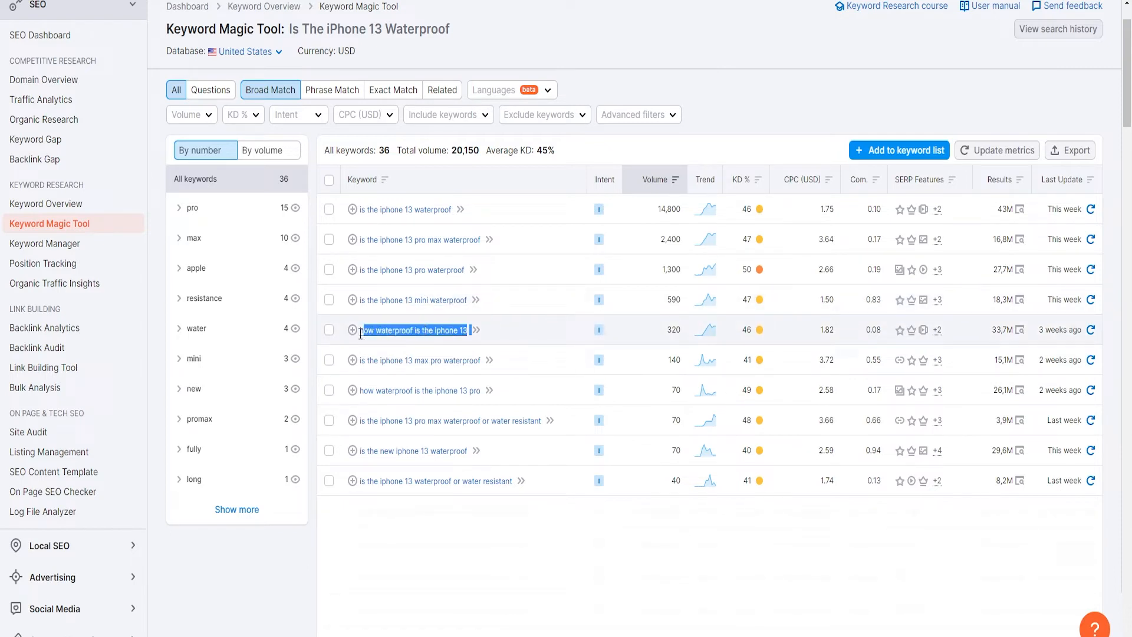
click(248, 0)
key(ctrl+v)
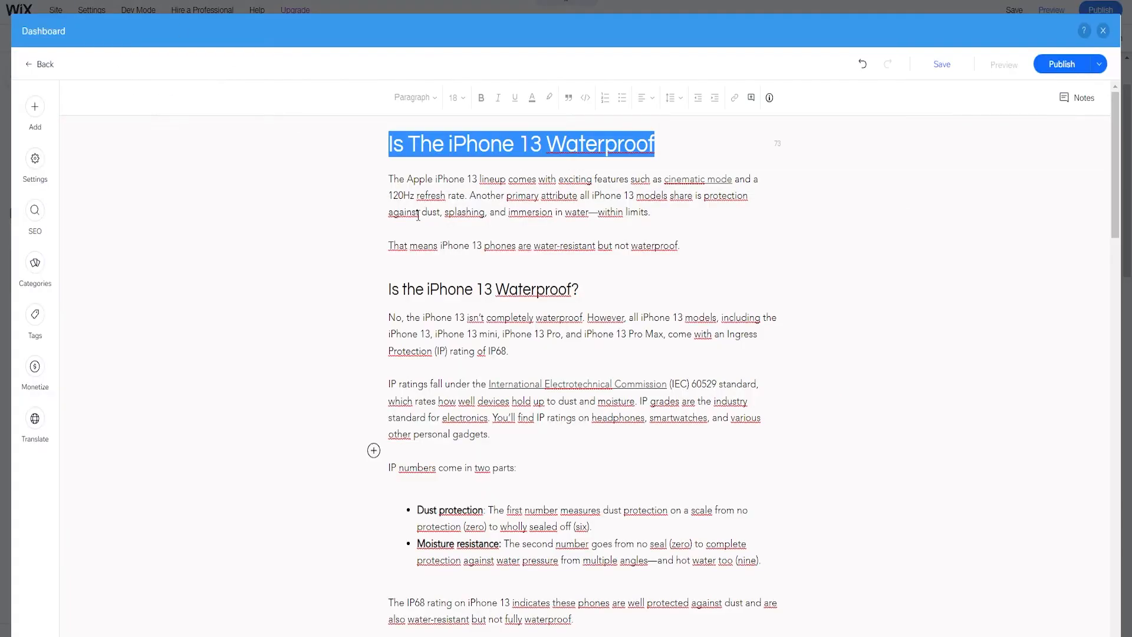
Look through the opening sections of the blog post and check how its title uses the main keyword.
click(475, 248)
scroll(513, 307, down, 5)
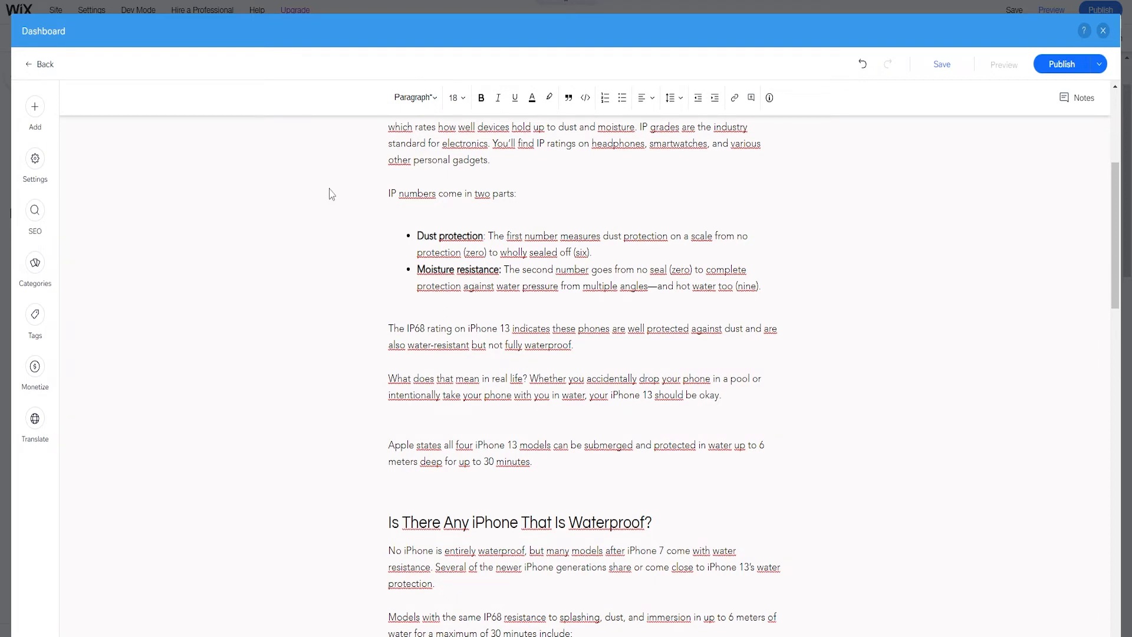
scroll(331, 195, up, 5)
click(438, 145)
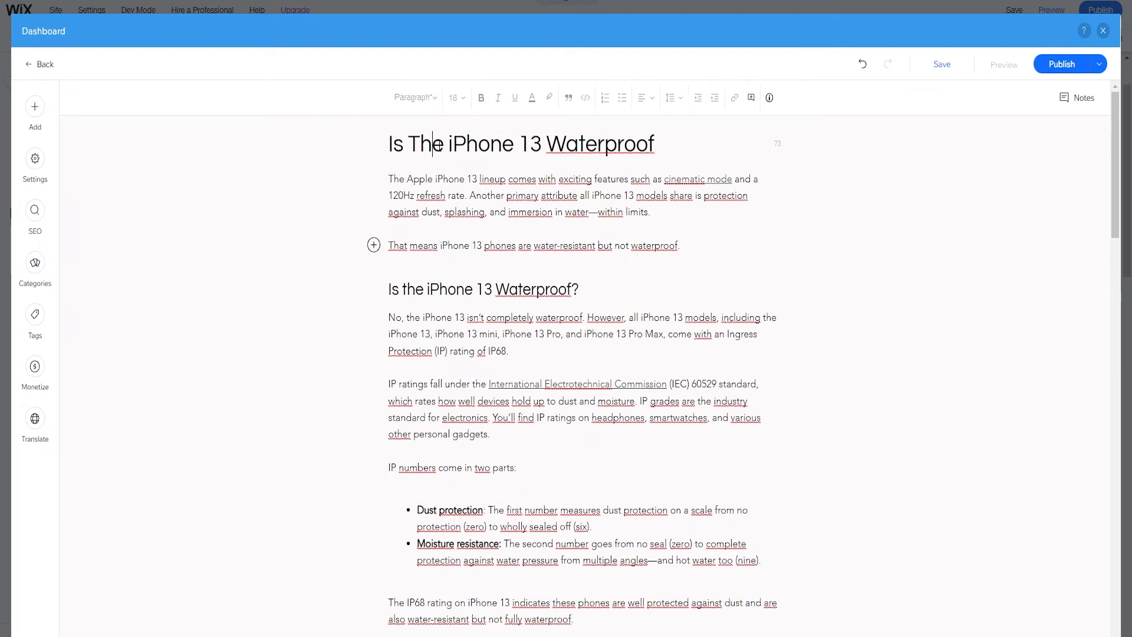
drag(390, 143, 308, 160)
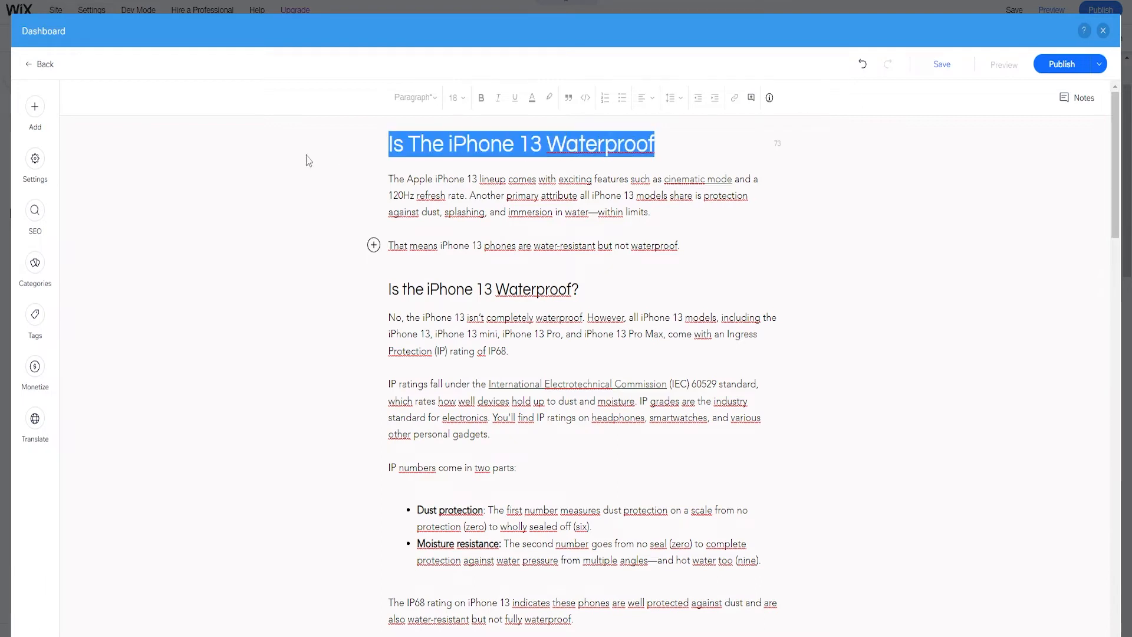
click(460, 317)
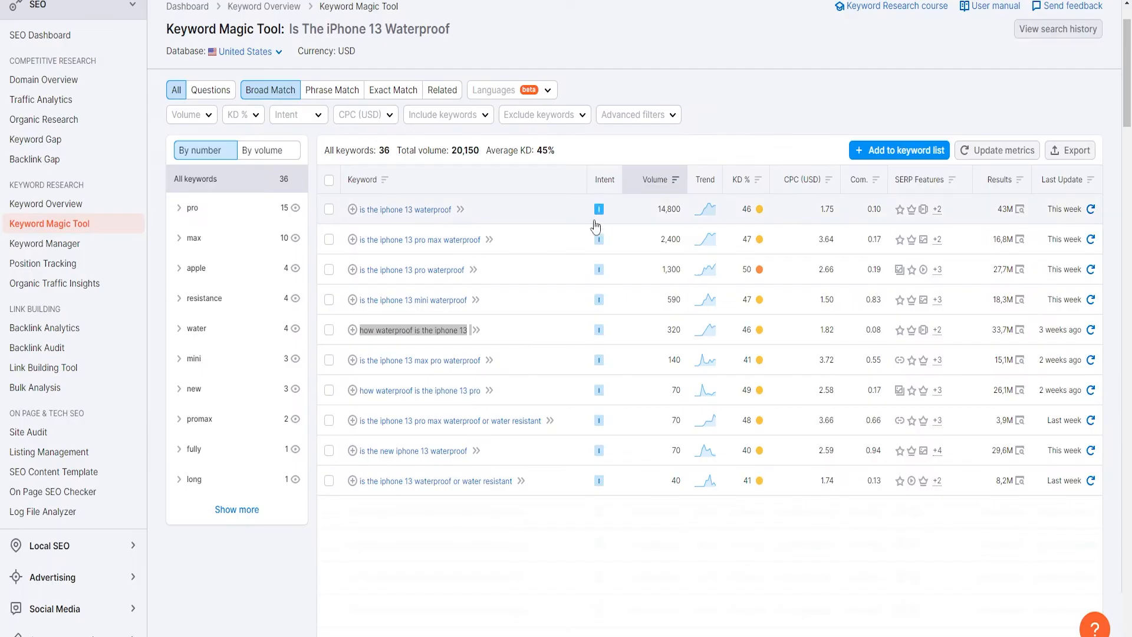
In Semrush, compare the keywords "is the iphone 13 waterproof" and "is the iphone 13 waterproof or water resistant" by search volume.
drag(514, 481, 361, 482)
click(674, 483)
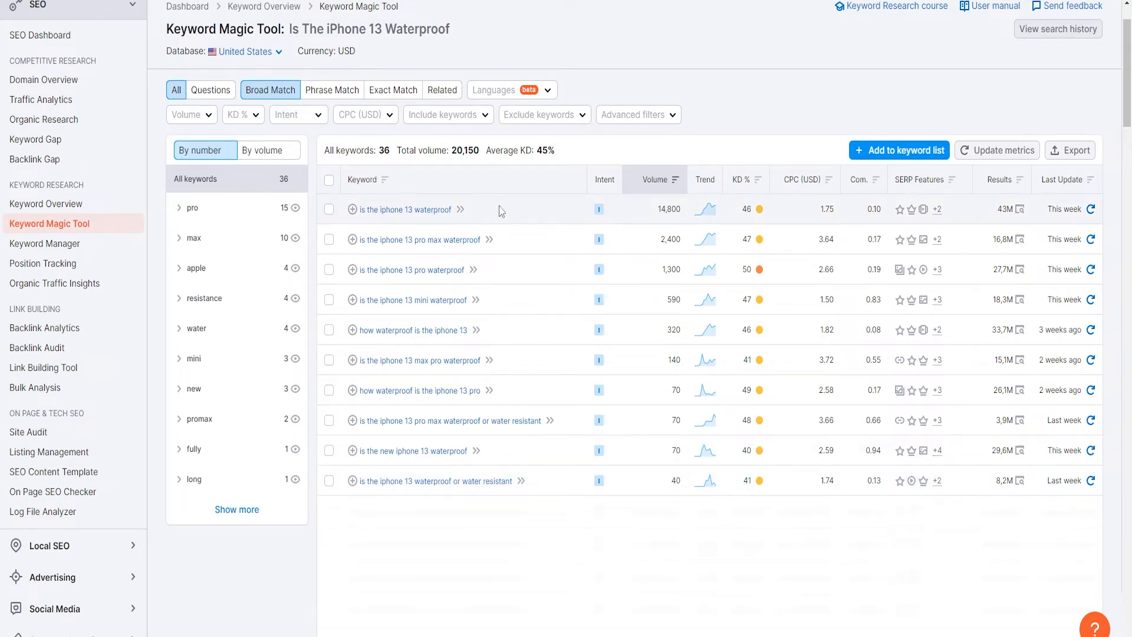
drag(479, 211, 339, 215)
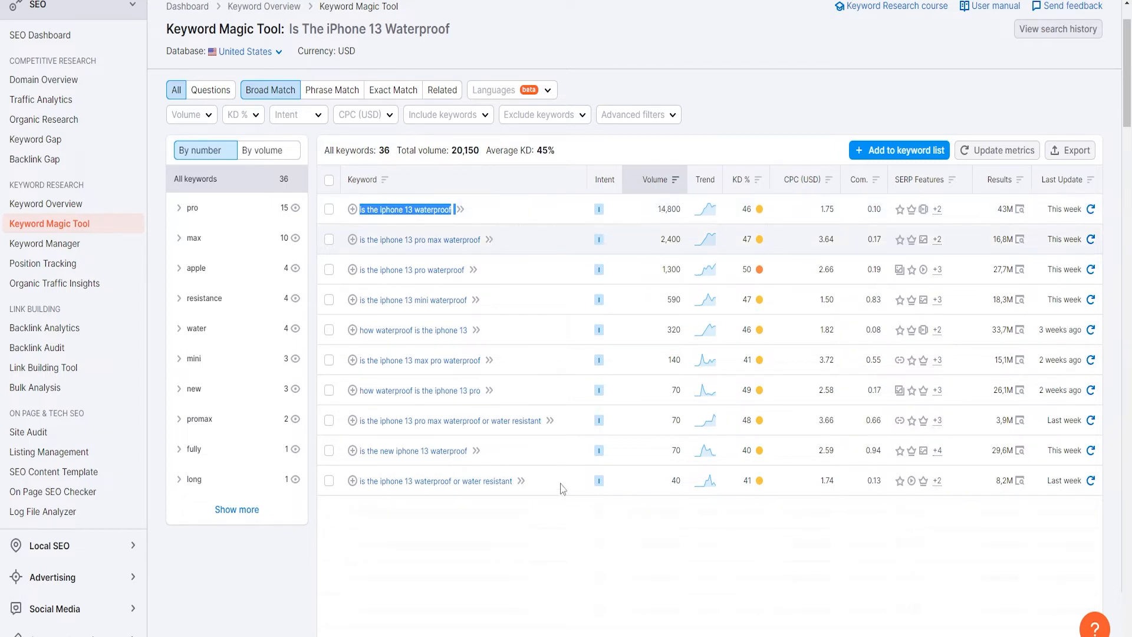
drag(535, 490, 363, 483)
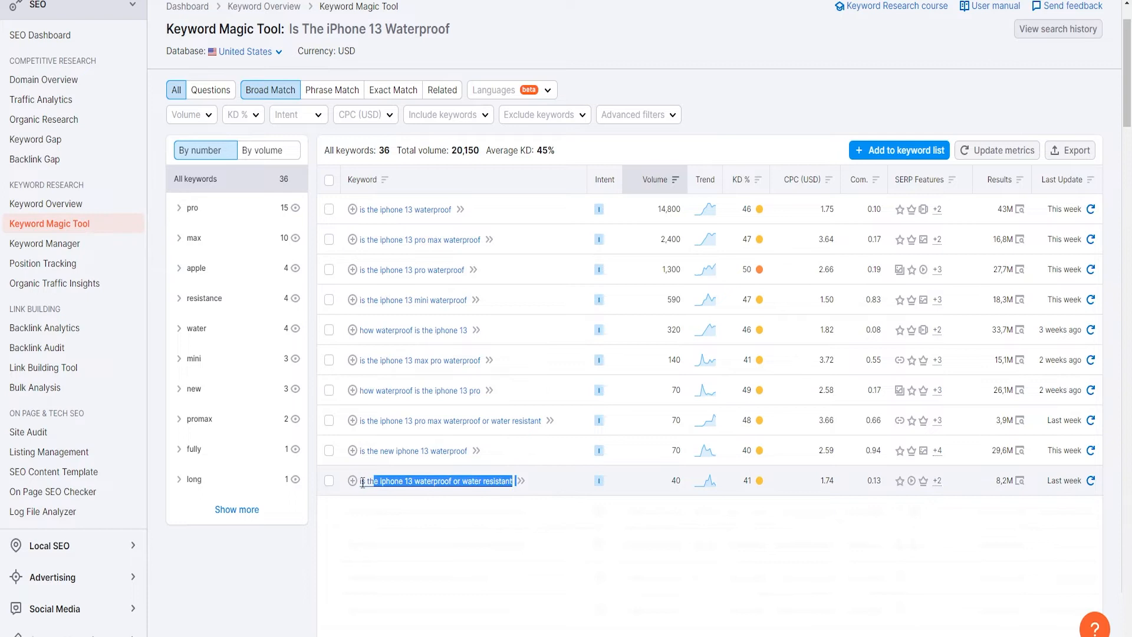
click(554, 519)
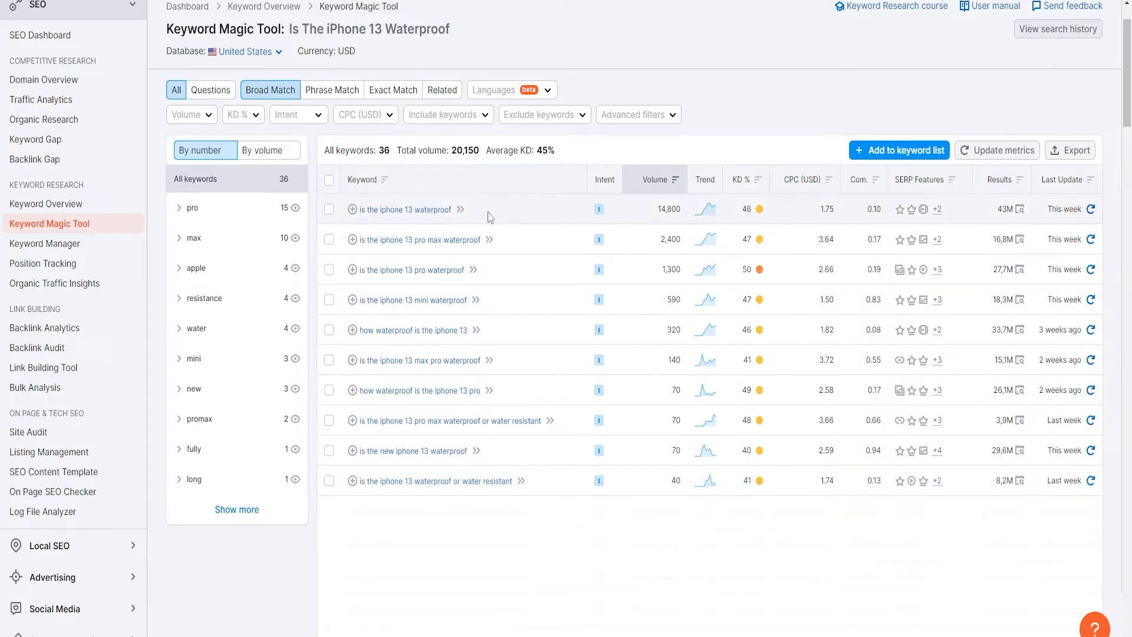
drag(458, 210, 384, 215)
click(513, 535)
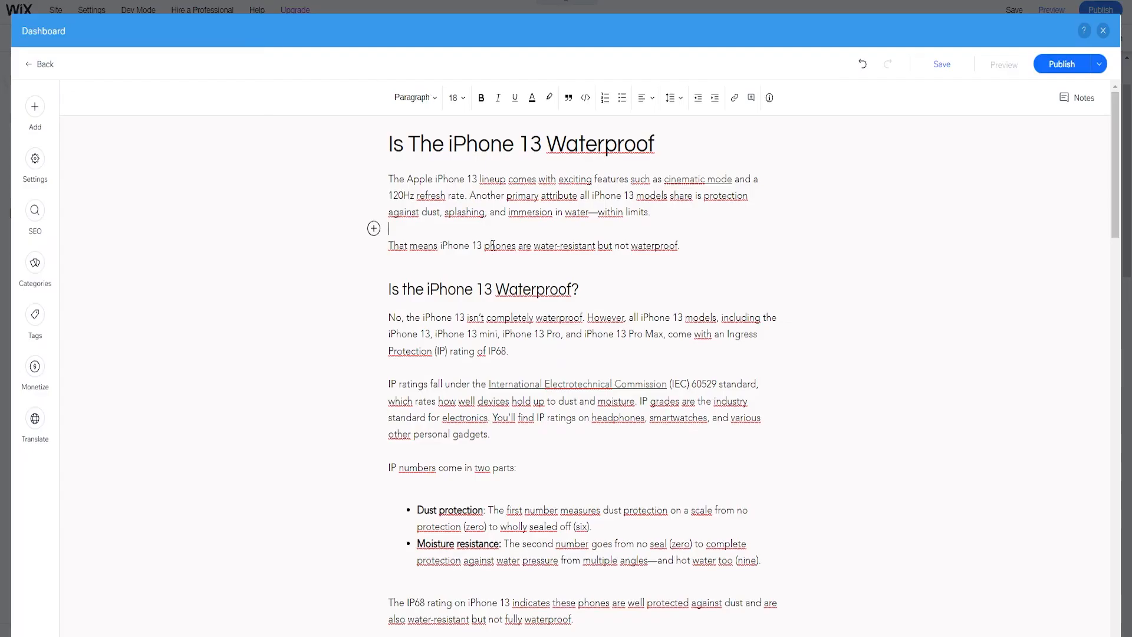
In the Wix blog post, remove the blank lines above the iPhone 12, iPhone 11 Pro and iPhone 11 bullet lists.
scroll(467, 292, down, 10)
scroll(467, 301, down, 5)
scroll(470, 304, up, 15)
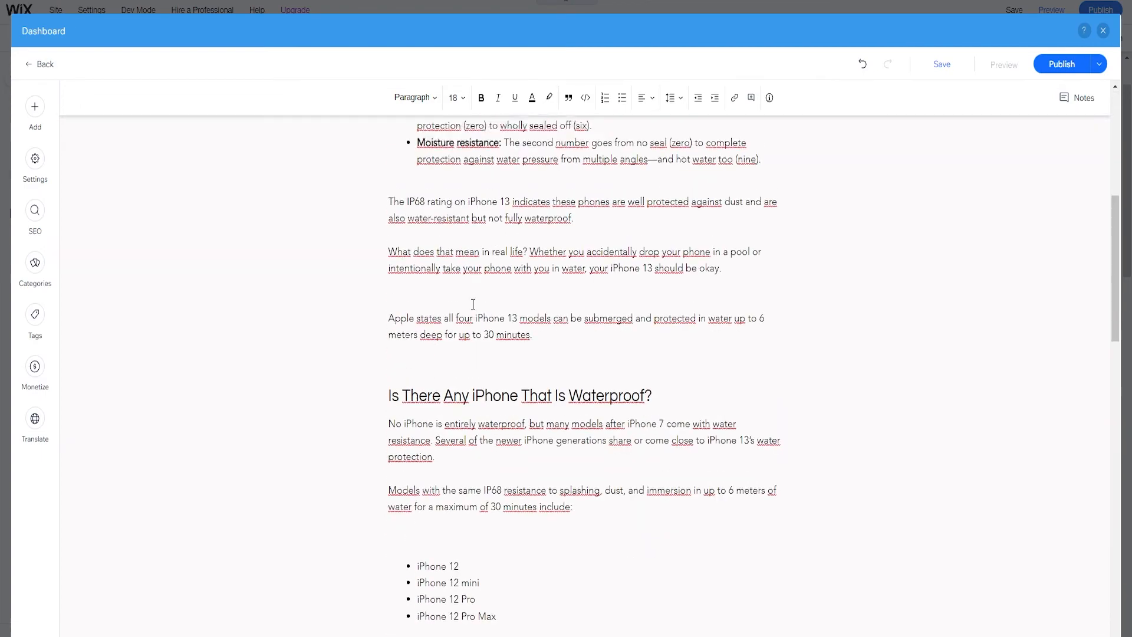
scroll(471, 304, down, 8)
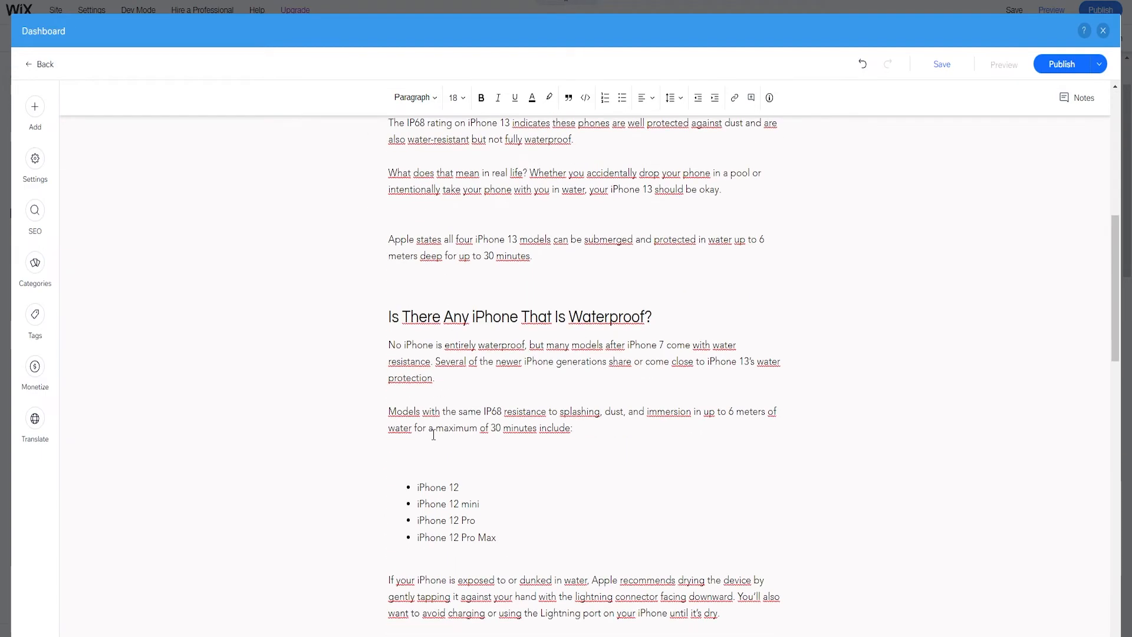
click(419, 469)
scroll(419, 469, down, 6)
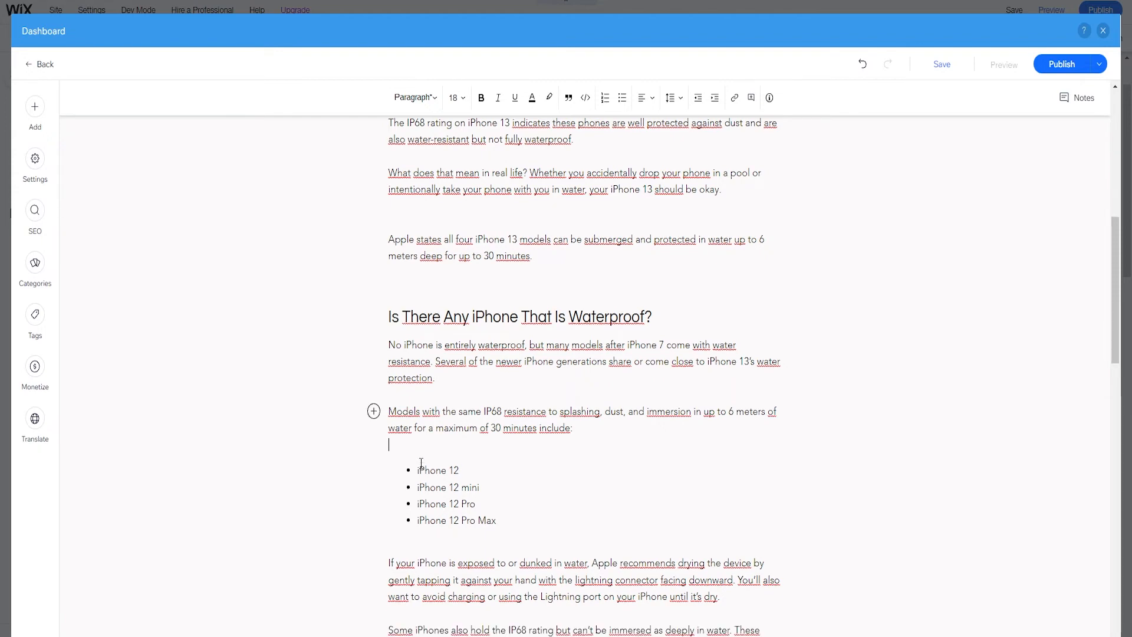
click(423, 318)
key(BackSpace)
key(BackSpace)
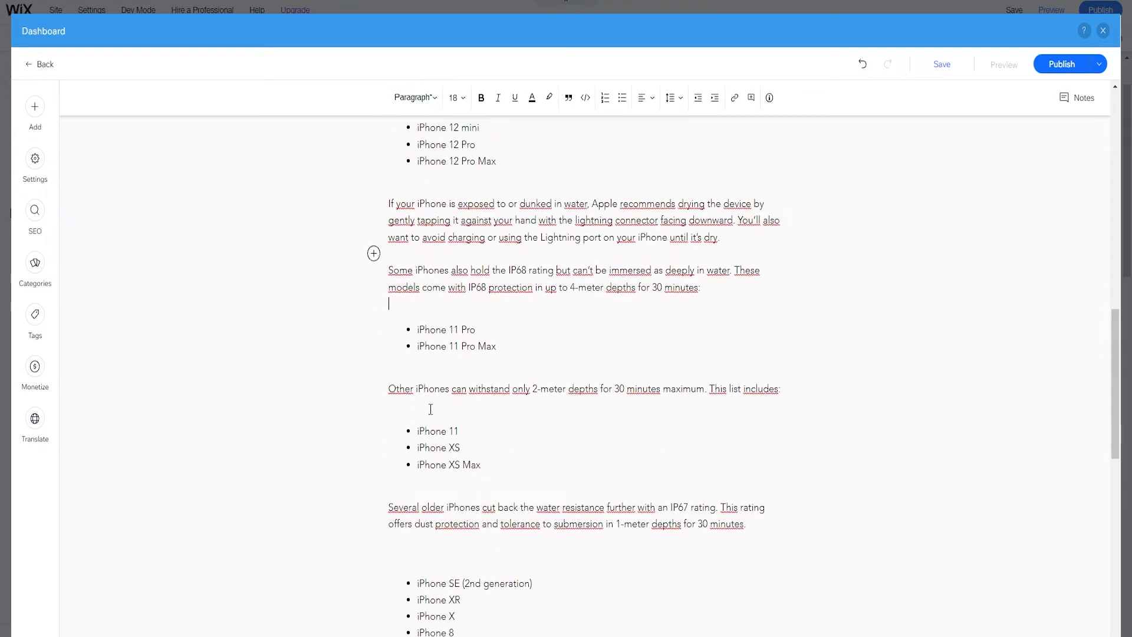
click(425, 389)
key(BackSpace)
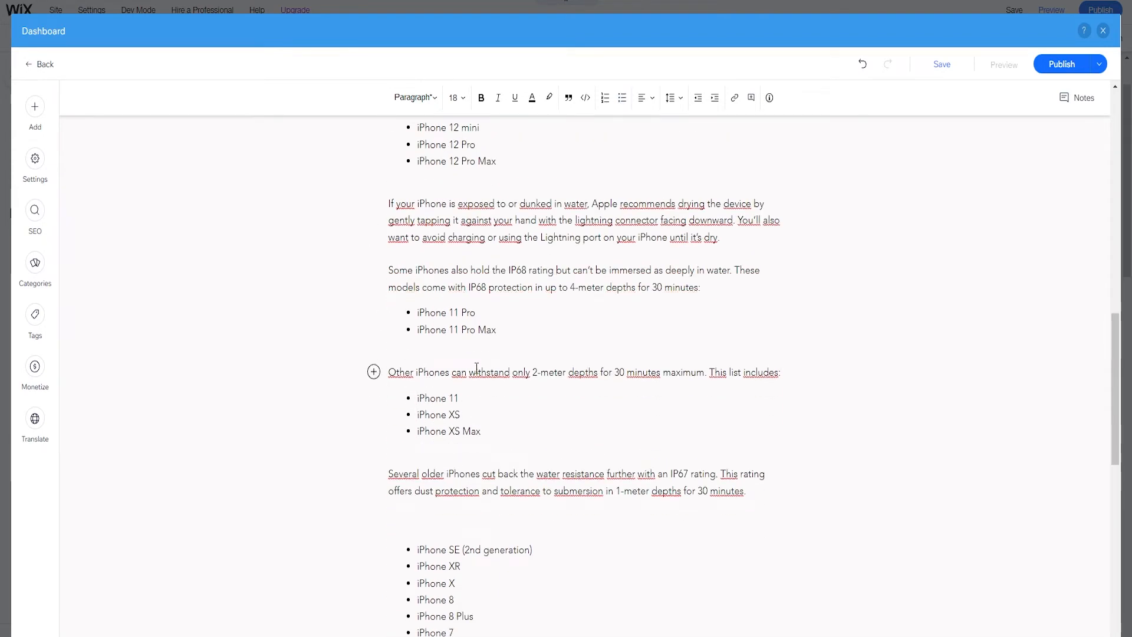
Review the whole blog post down to its FAQ, then place the cursor just above the "Is the iPhone 13 Waterproof?" heading.
scroll(483, 294, up, 13)
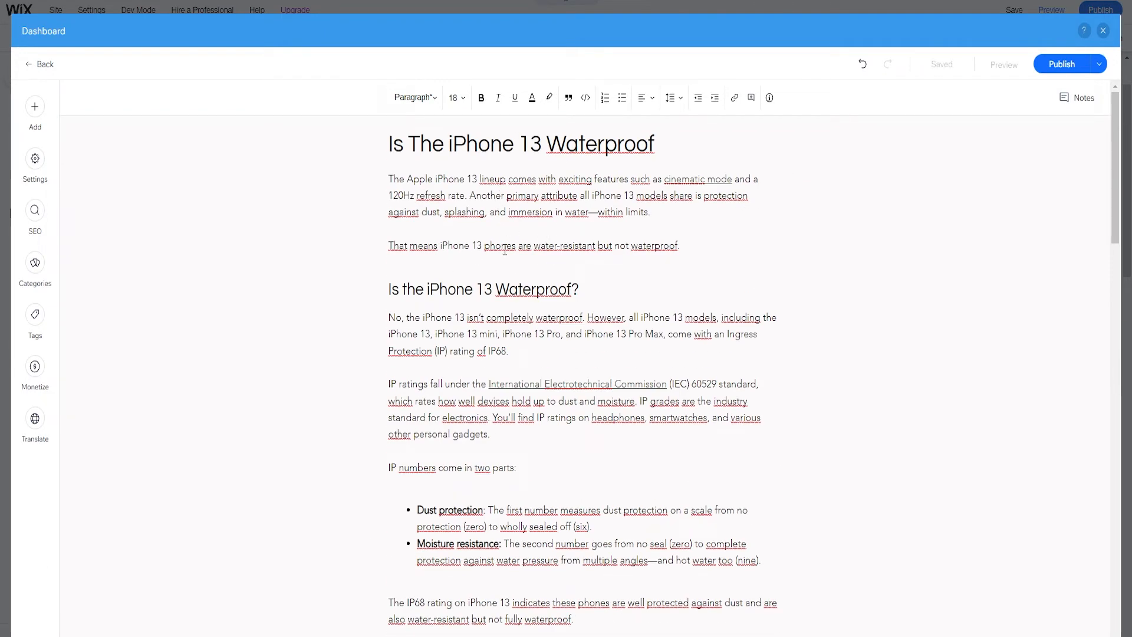
scroll(507, 259, down, 7)
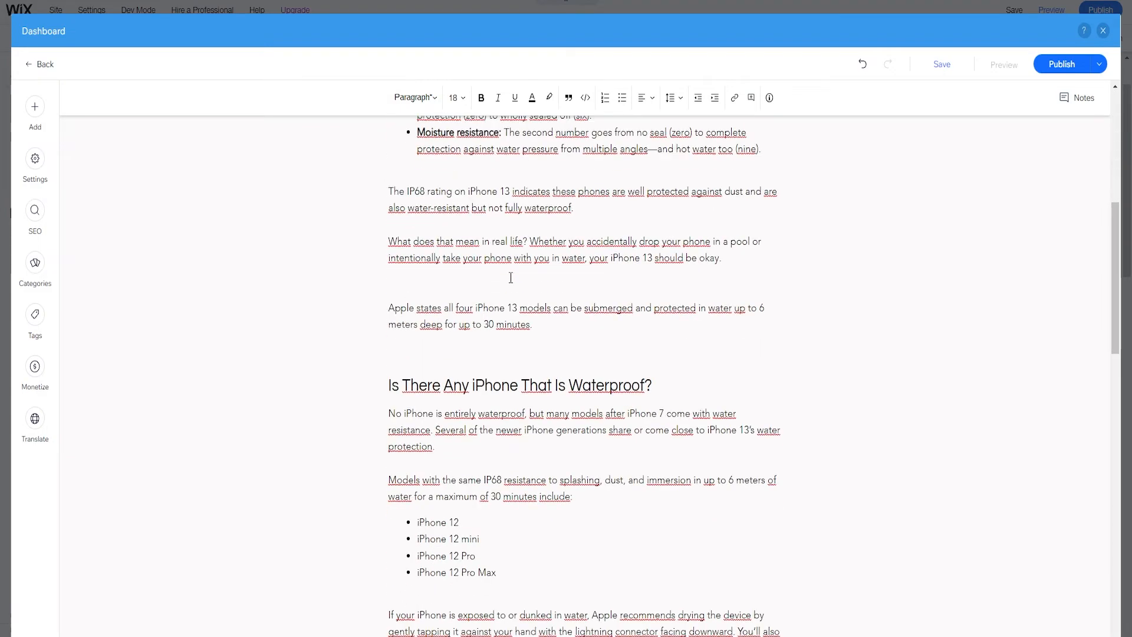
scroll(511, 277, down, 18)
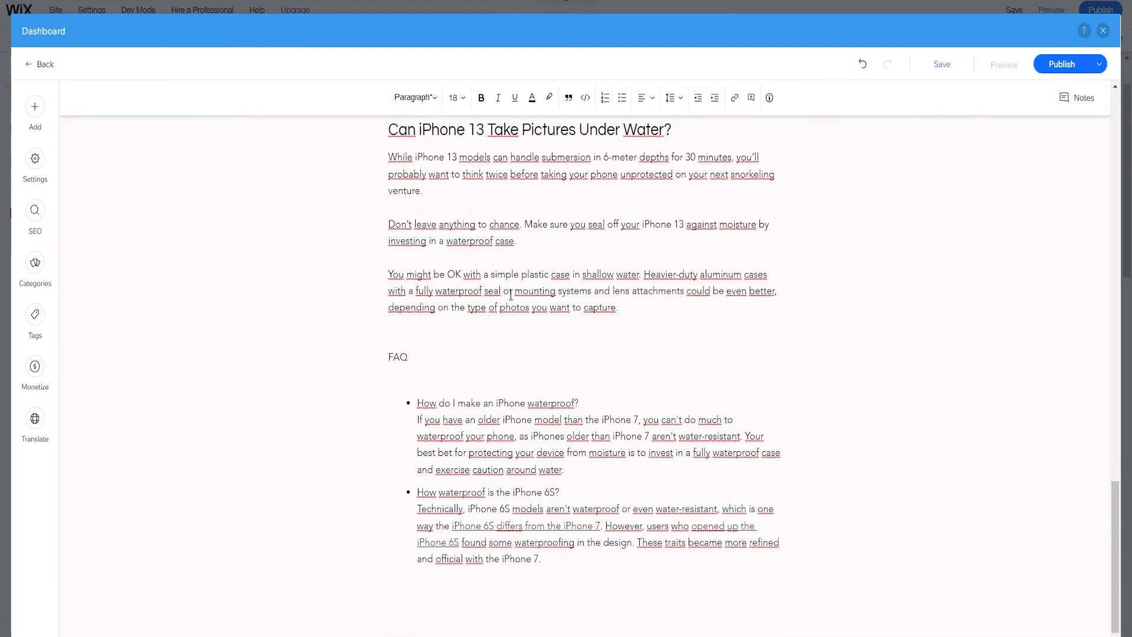
scroll(510, 295, up, 13)
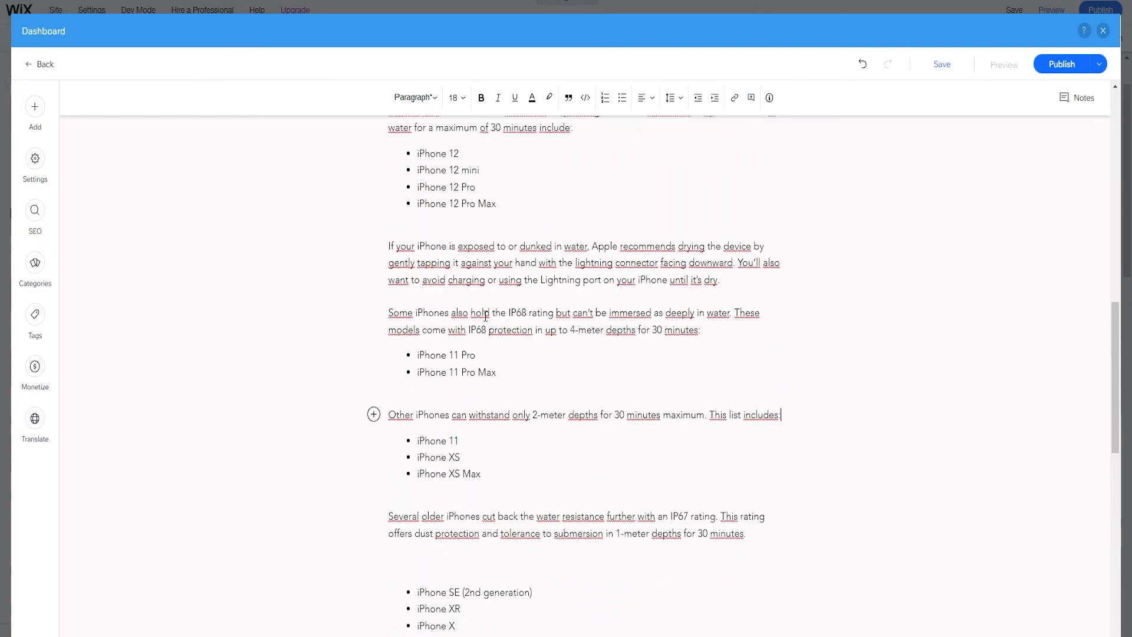
scroll(486, 317, up, 12)
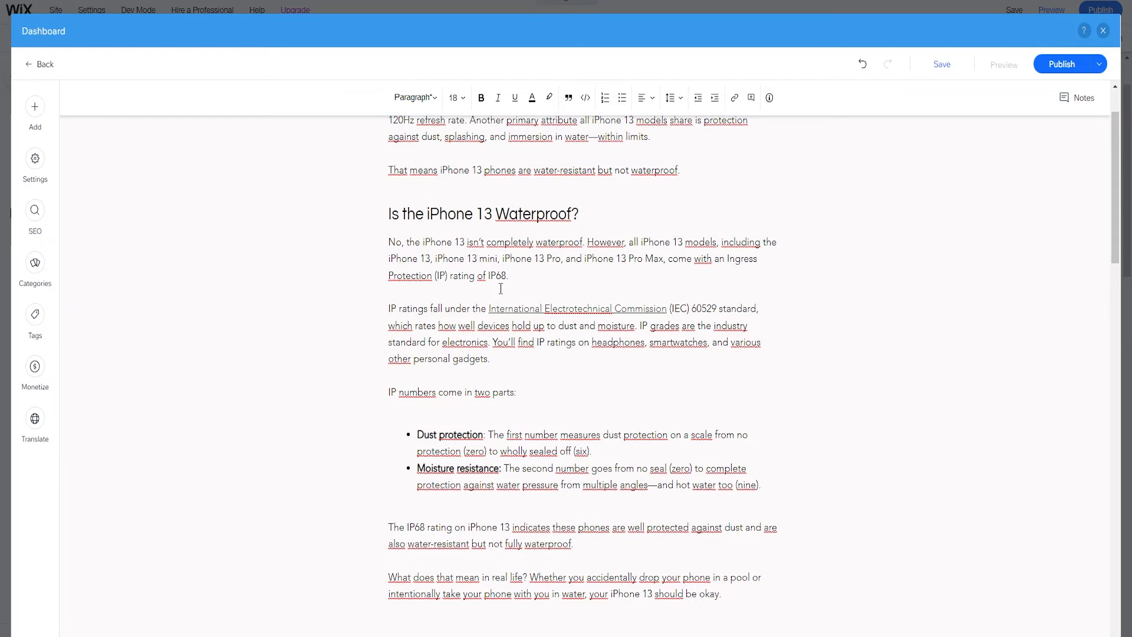
scroll(507, 272, up, 1)
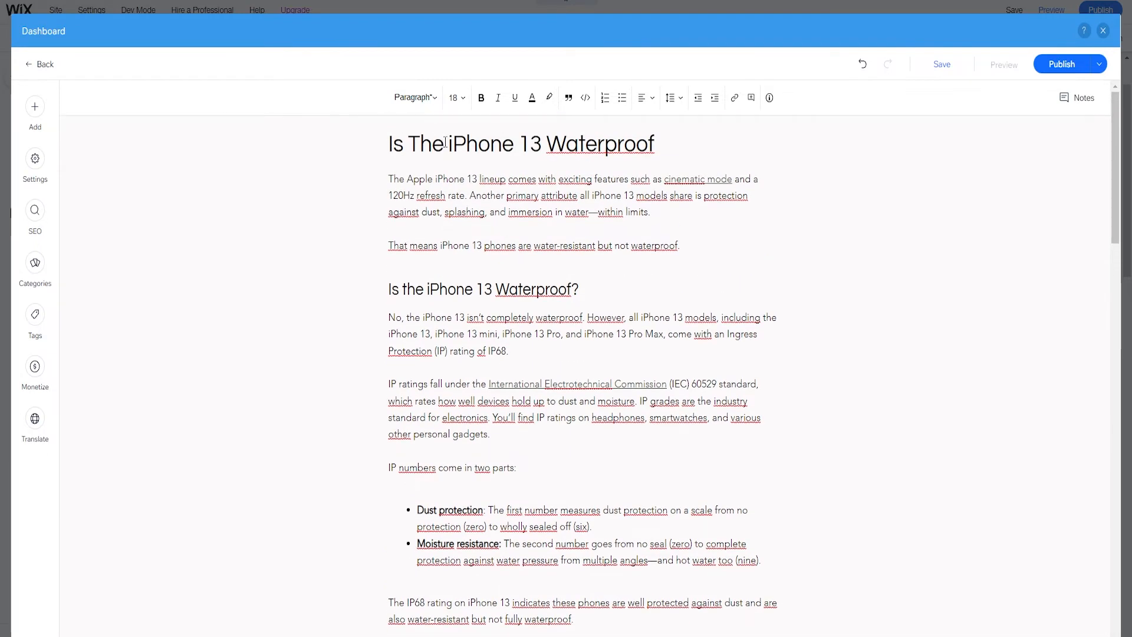
click(474, 271)
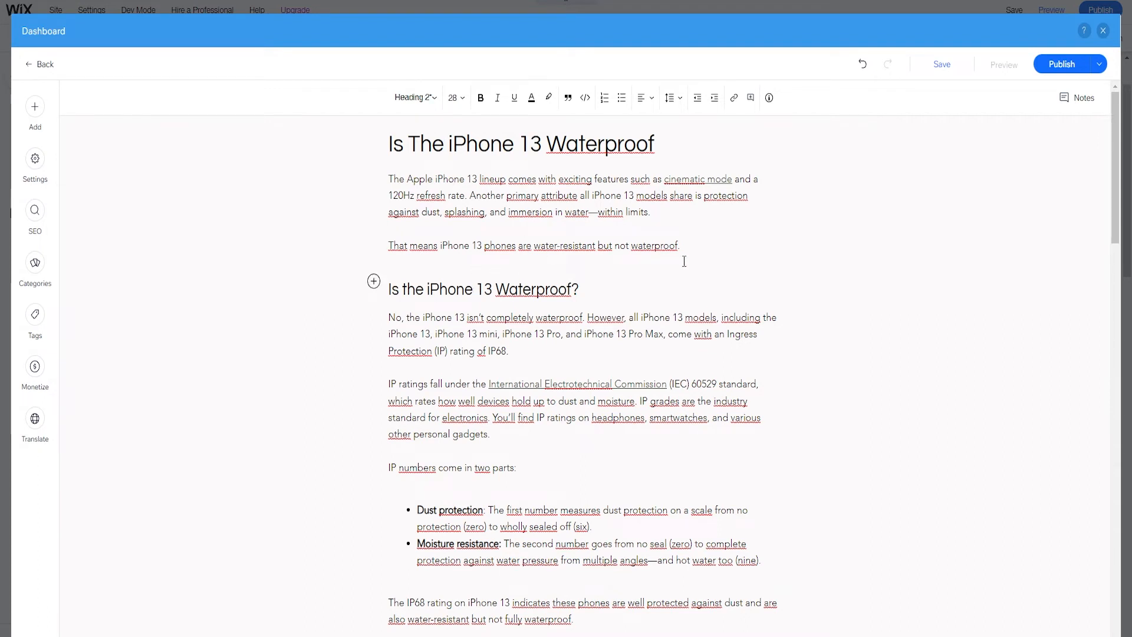
click(654, 259)
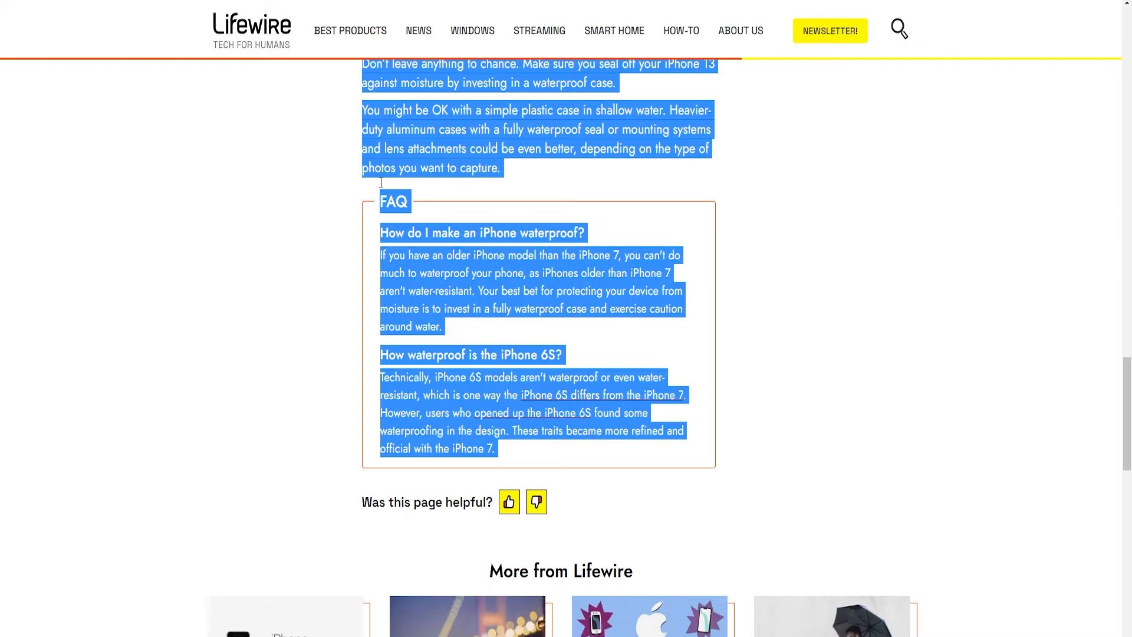
Reopen the Lifewire article from the Google results, check its opening, and return to browse the other search results.
scroll(381, 182, up, 3)
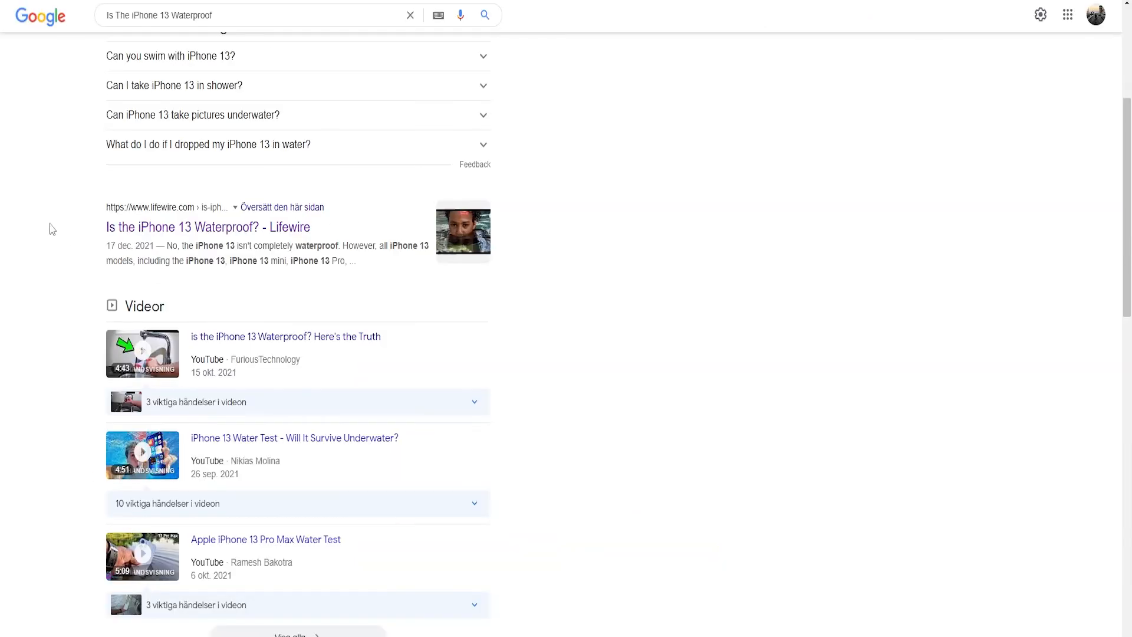
click(187, 233)
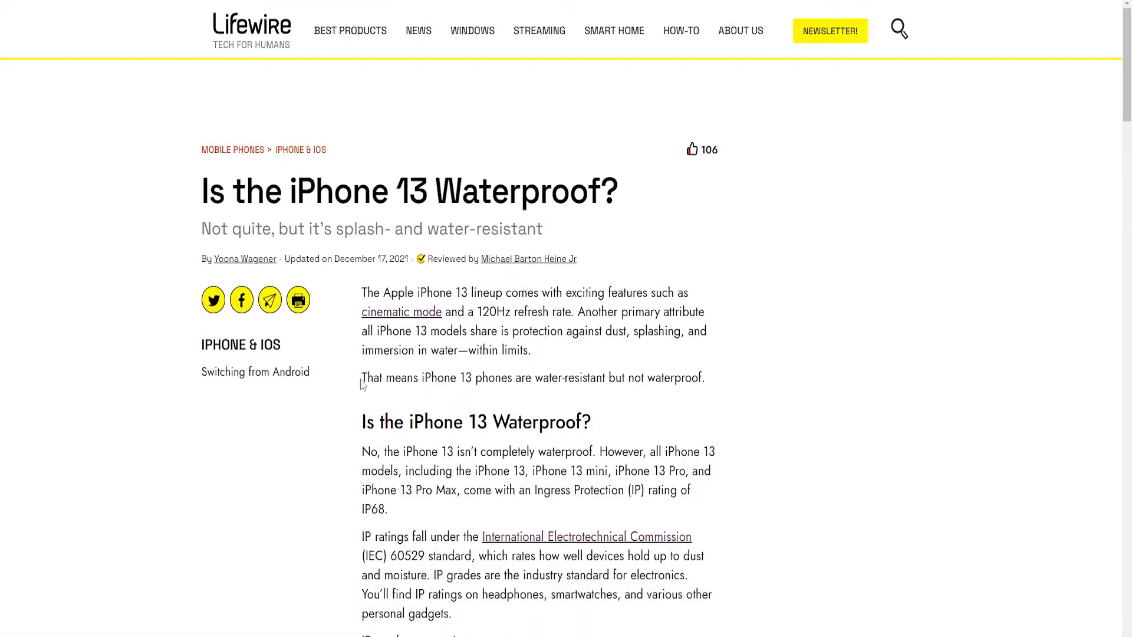
scroll(502, 449, down, 1)
scroll(498, 434, up, 1)
key(alt+Left)
scroll(408, 378, down, 4)
scroll(416, 380, down, 1)
scroll(459, 390, up, 5)
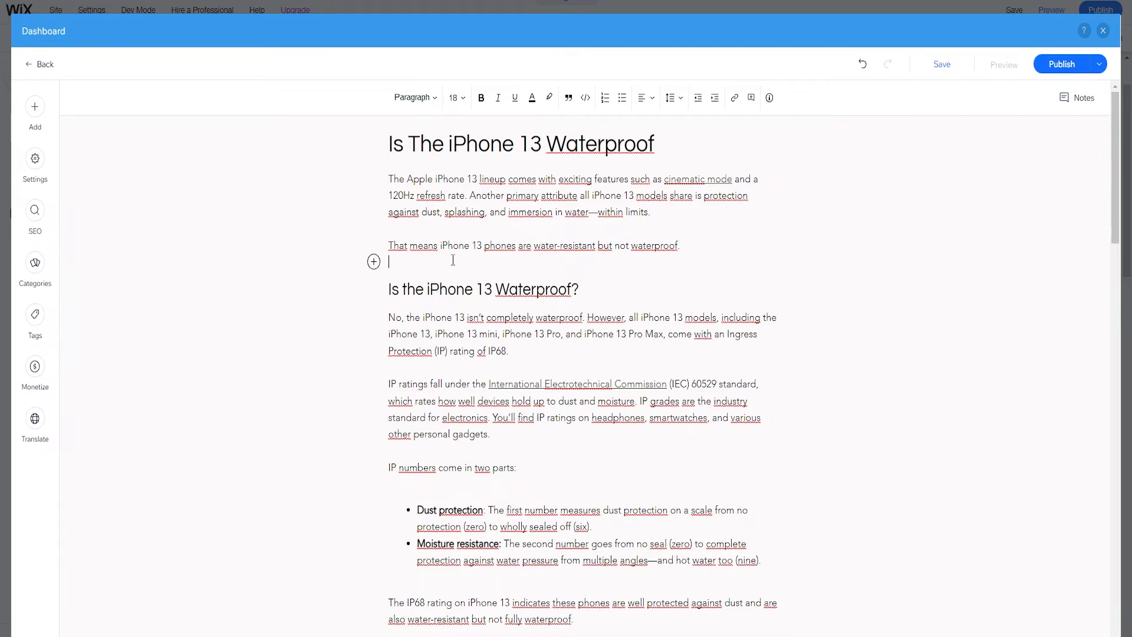
scroll(452, 260, down, 3)
scroll(454, 266, up, 3)
scroll(456, 267, down, 3)
scroll(437, 268, up, 3)
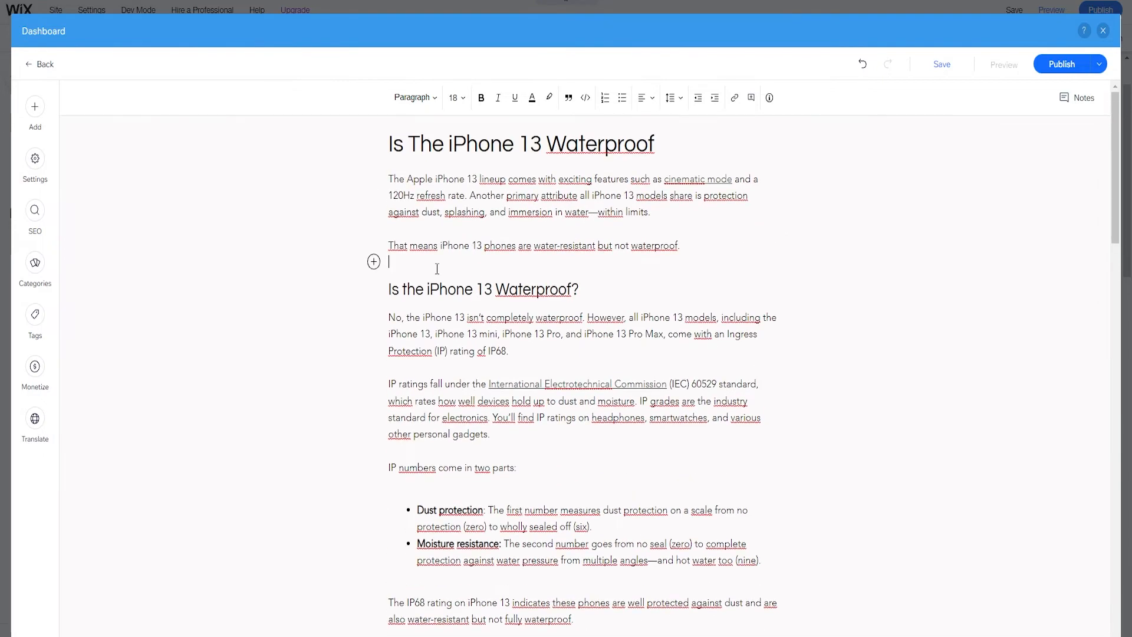
Start inserting a GIF on the blank line above the "Is the iPhone 13 Waterproof?" heading and search for "iphone 13 water".
scroll(460, 307, down, 5)
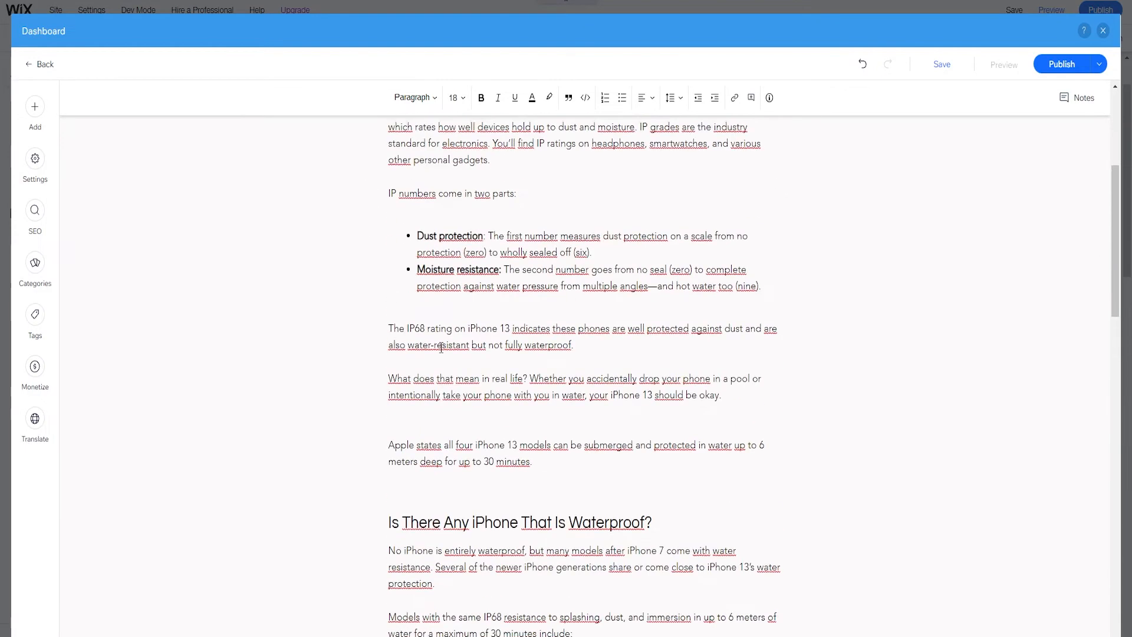
scroll(443, 431, up, 5)
click(373, 261)
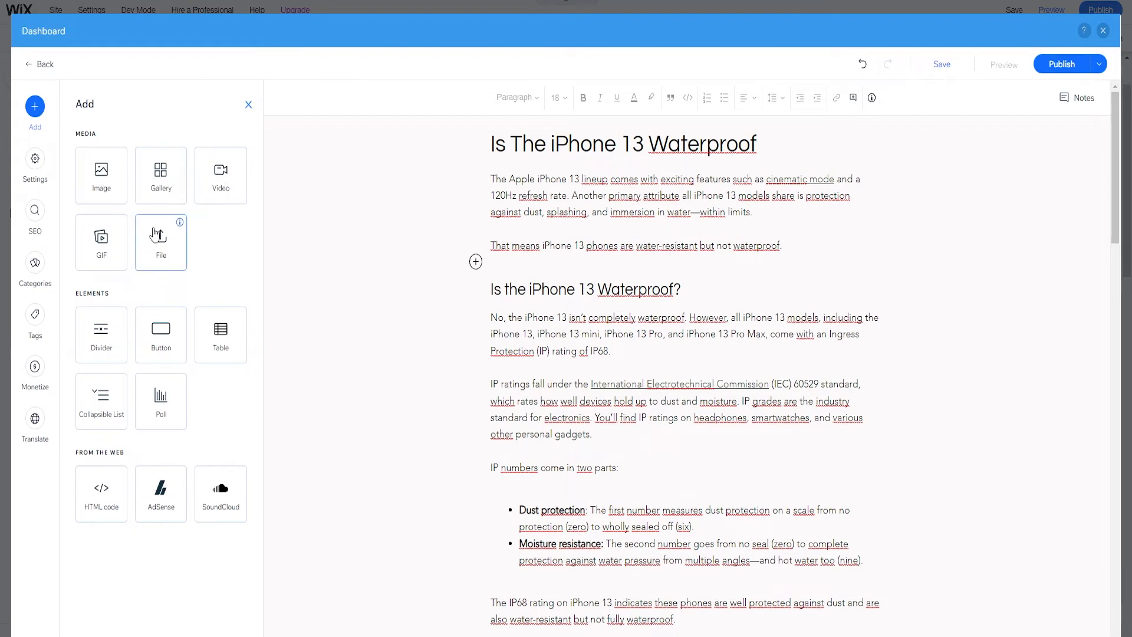
click(111, 247)
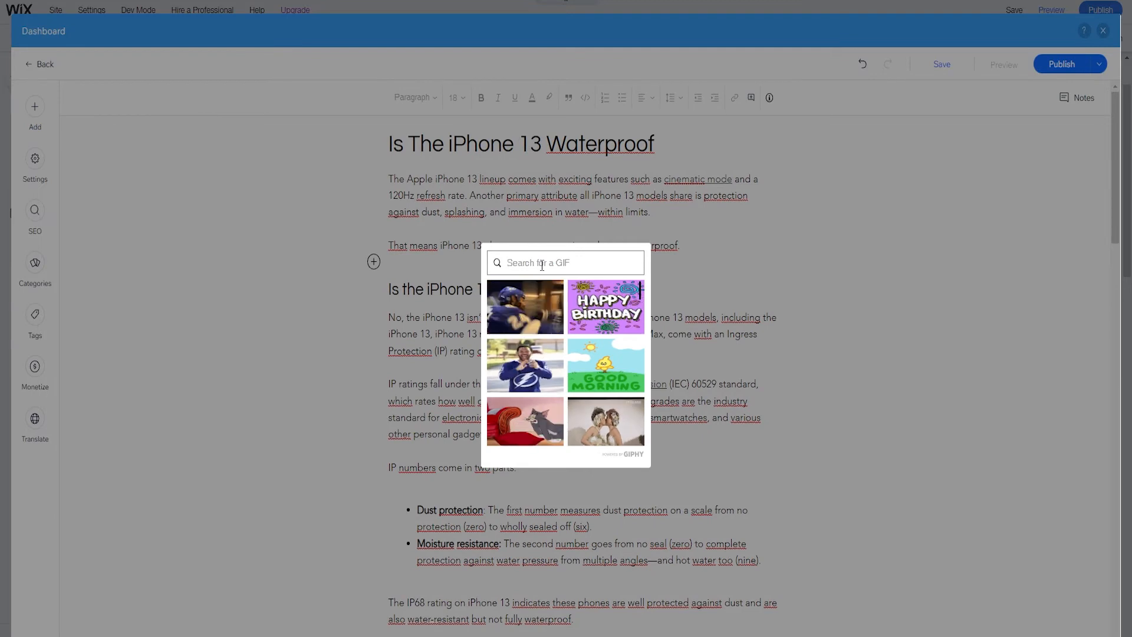
text(iphone 13 water)
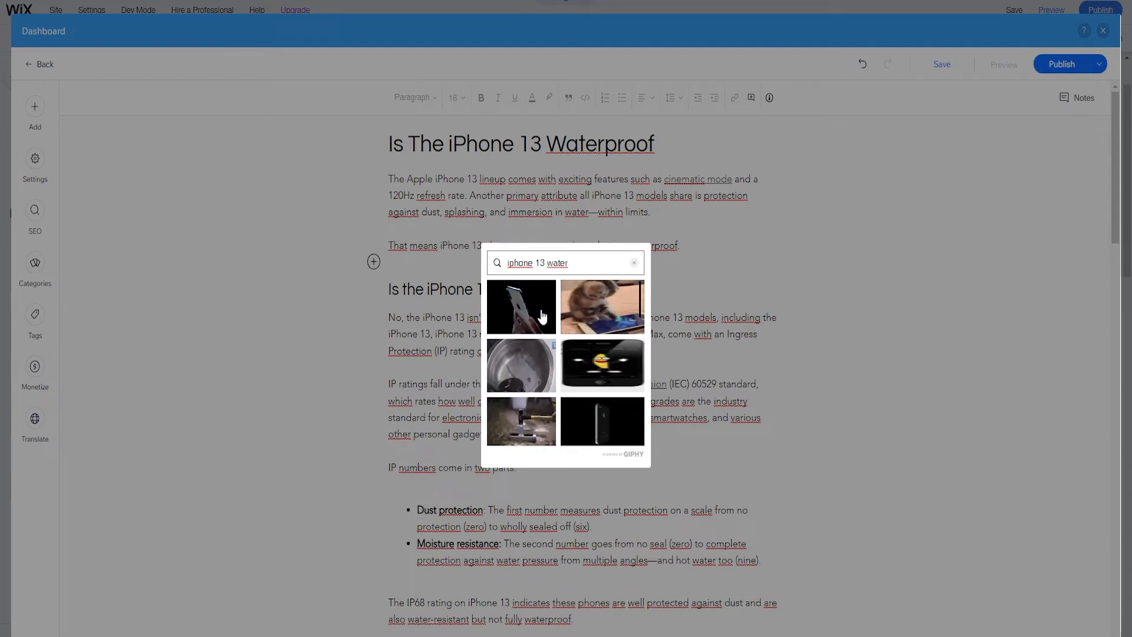
scroll(545, 354, down, 5)
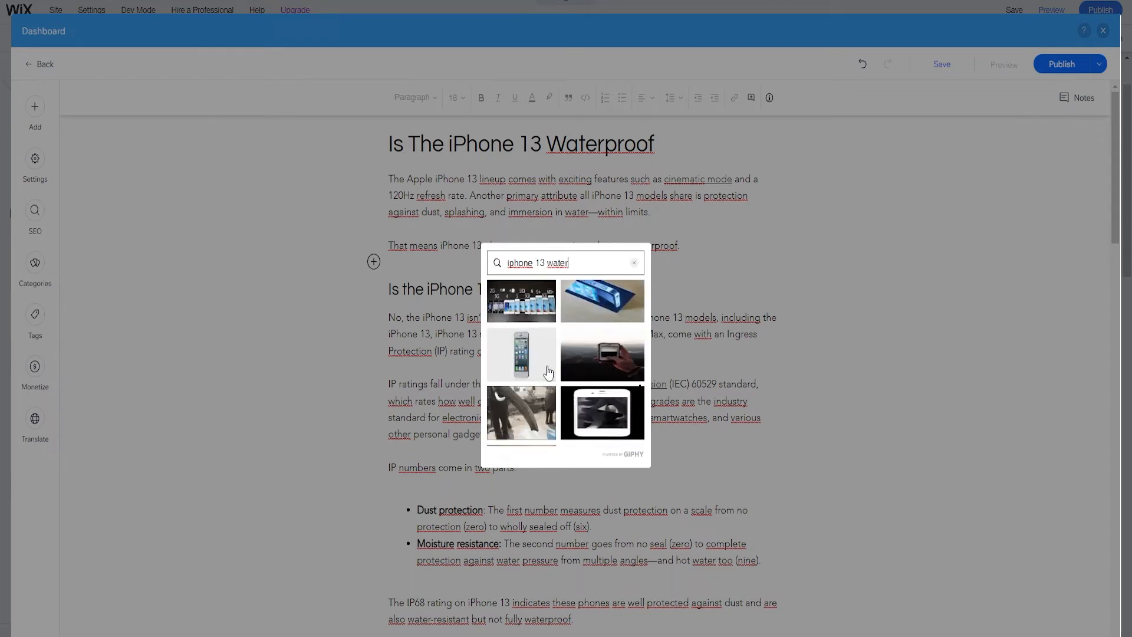
scroll(549, 375, up, 8)
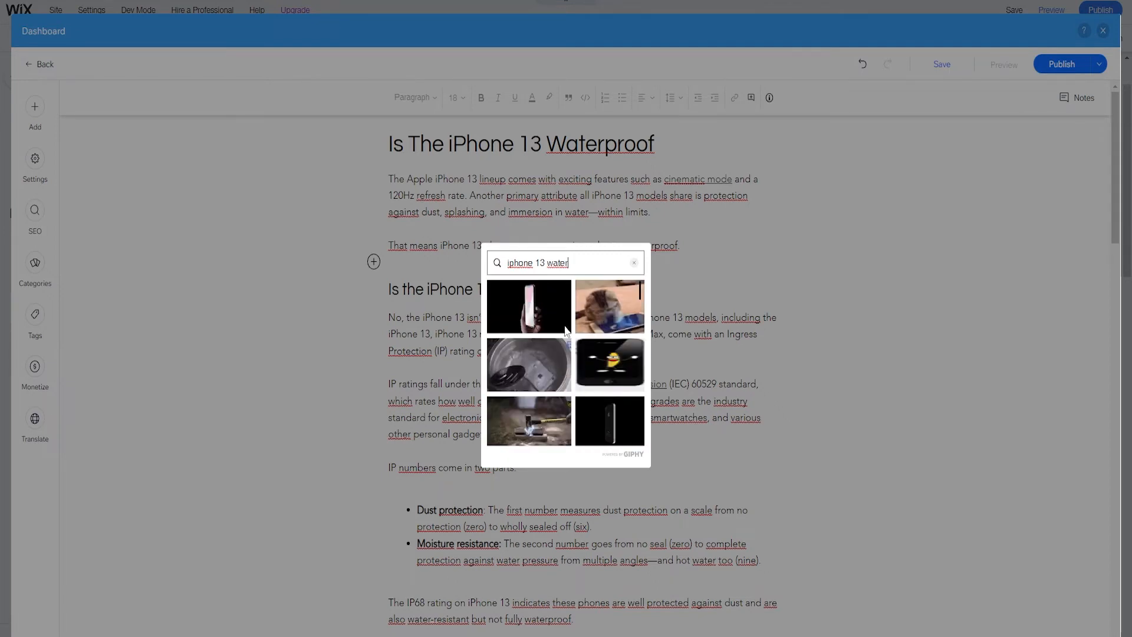
Search the GIFs for "water" and "phone water", and insert the one of a wet phone lying in dark water.
drag(593, 263, 496, 288)
text(water)
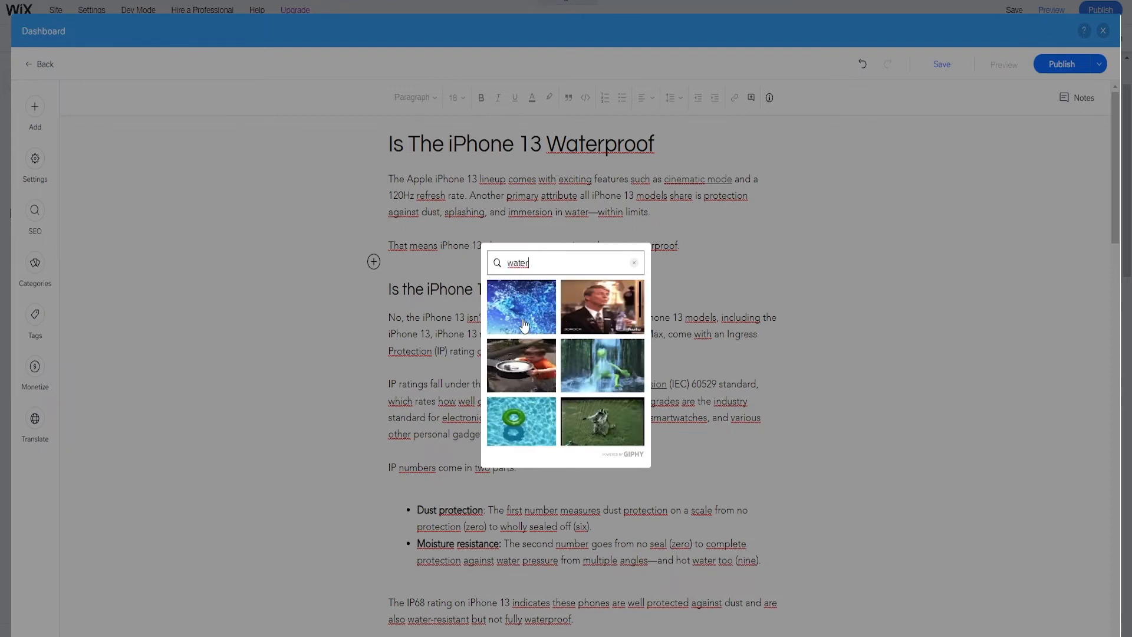
key(ctrl+a)
text(phone waq)
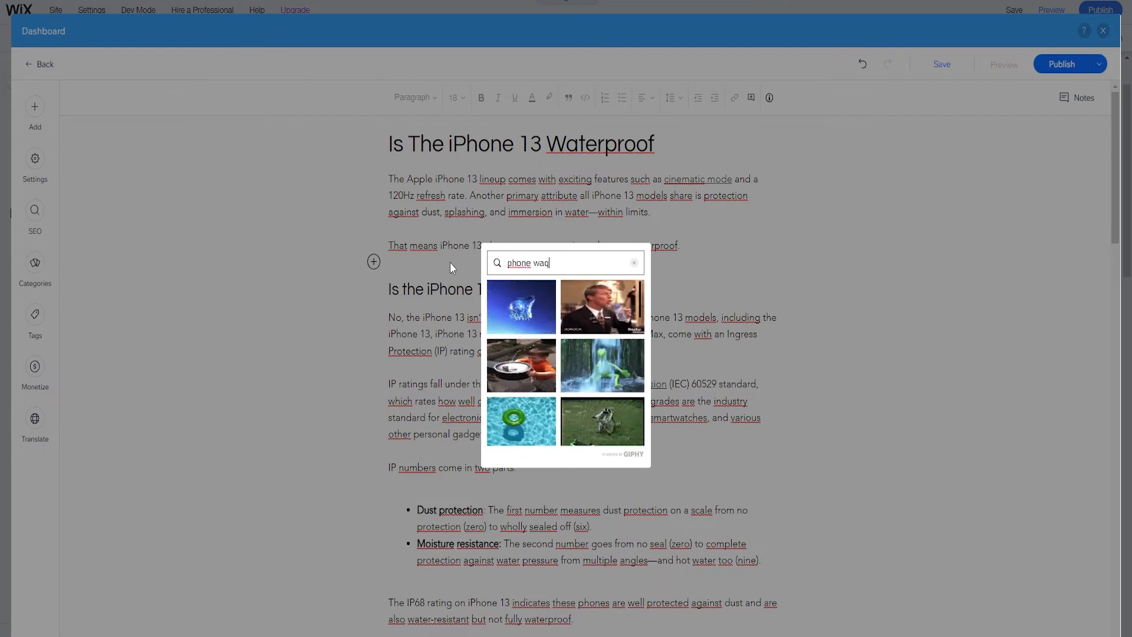
key(BackSpace)
text(ter)
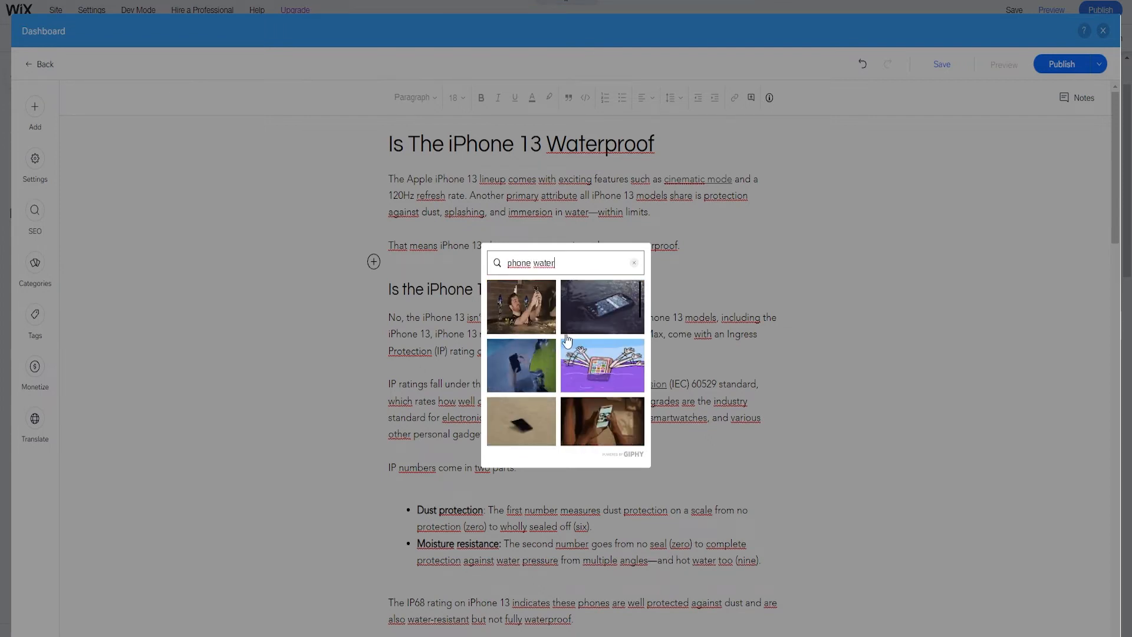
click(591, 313)
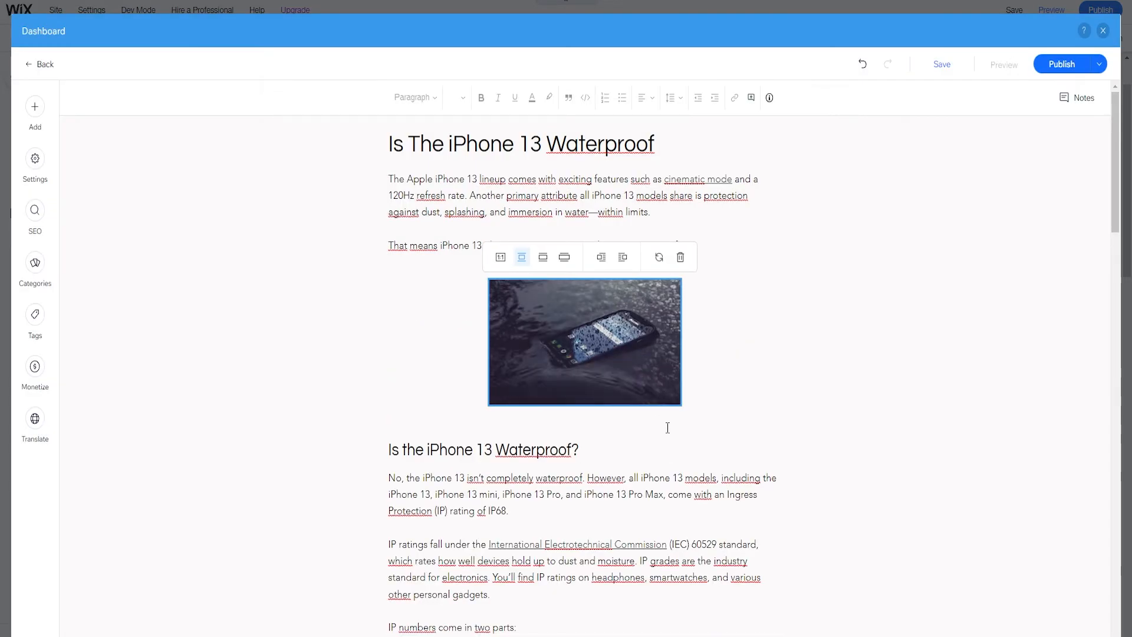
click(678, 444)
click(624, 366)
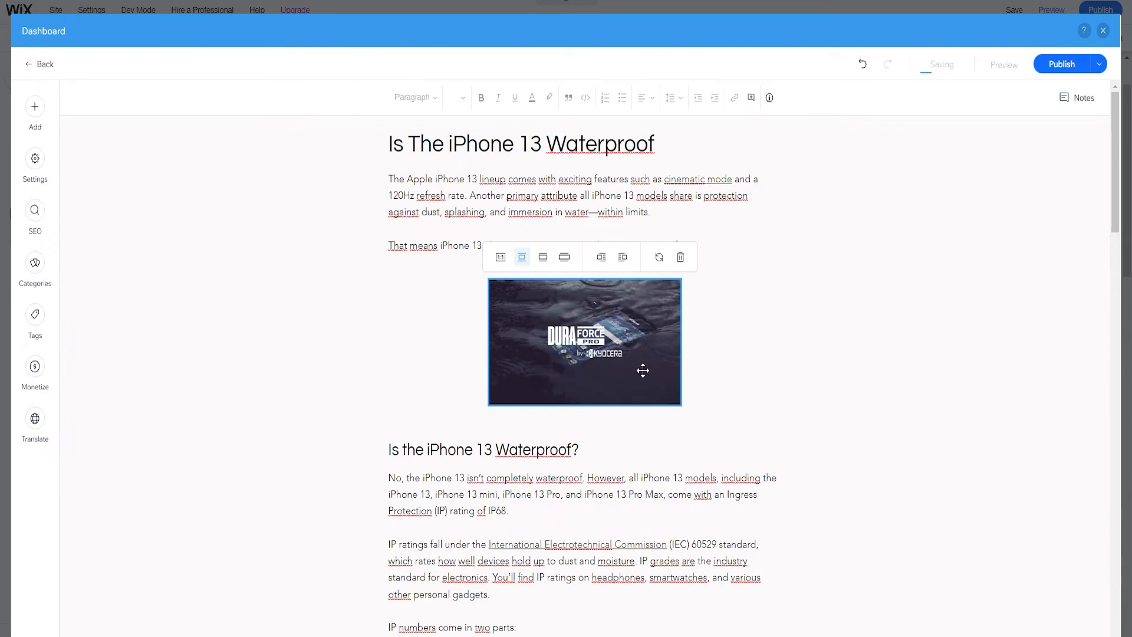
click(650, 448)
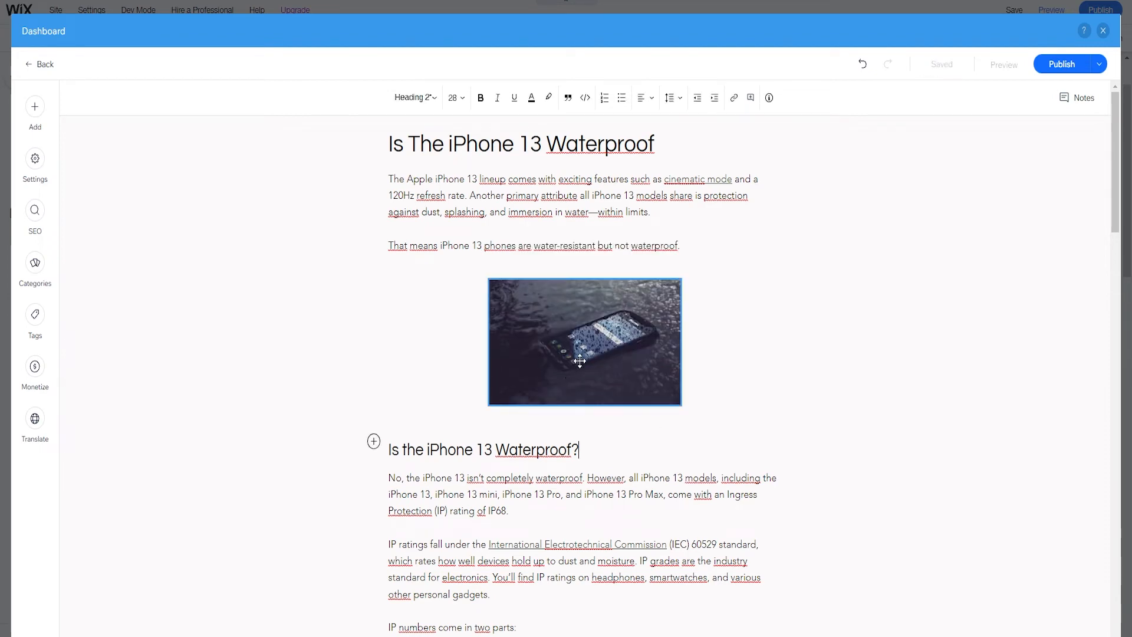
Add an empty line below the paragraph about the iPhone 13's IP68 rating and start inserting a video there.
scroll(550, 385, down, 2)
click(550, 385)
scroll(550, 385, down, 1)
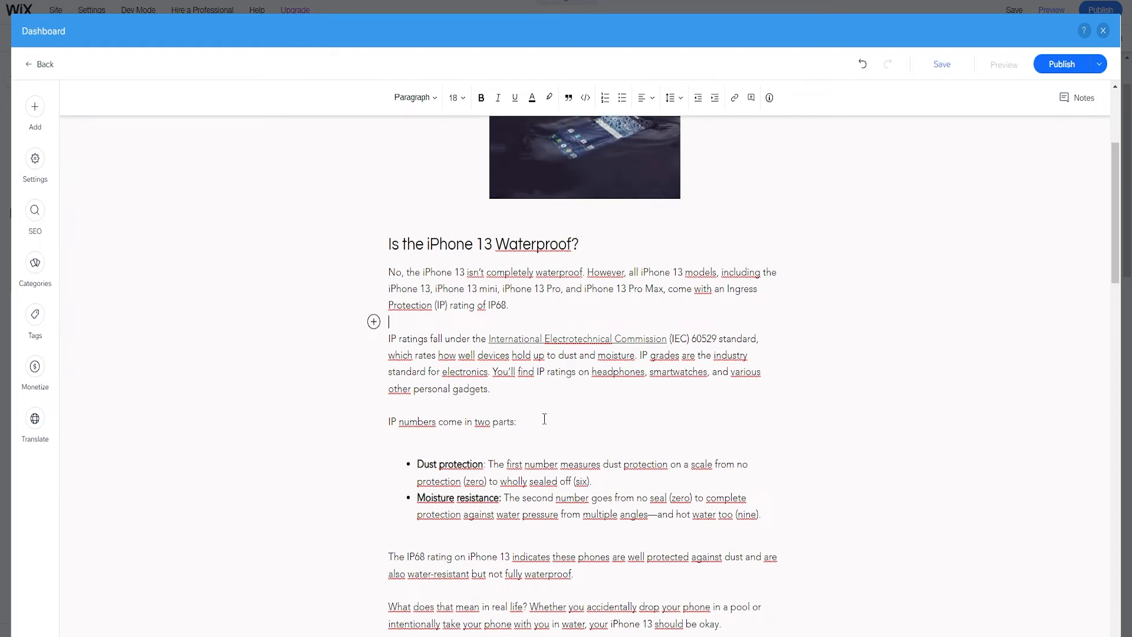
click(508, 429)
scroll(507, 430, down, 2)
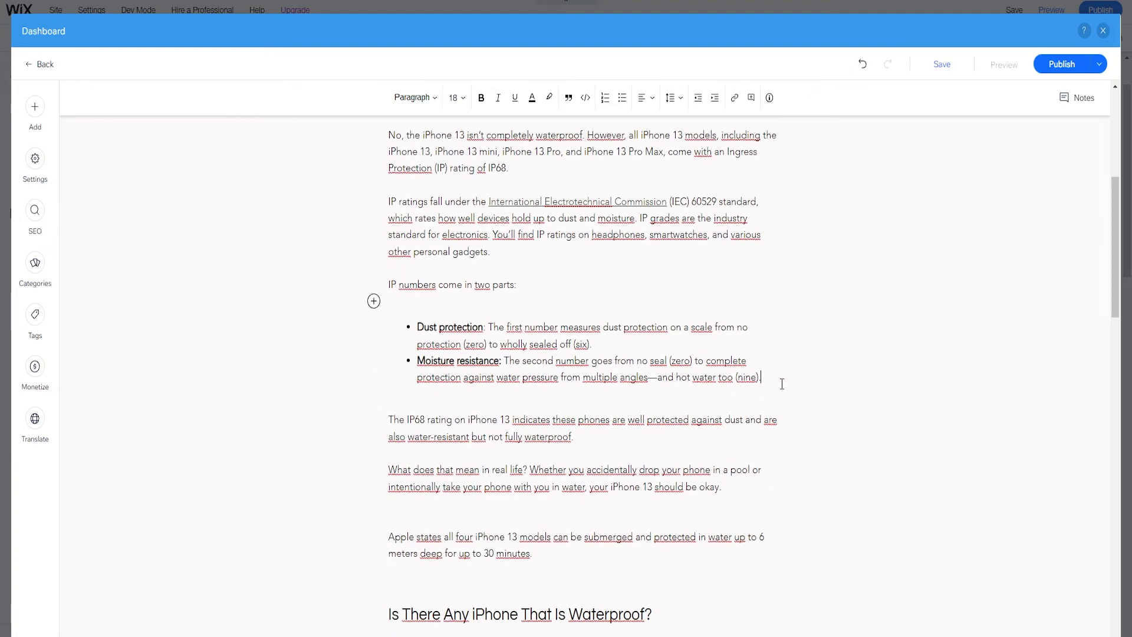
click(698, 420)
key(Return)
click(36, 126)
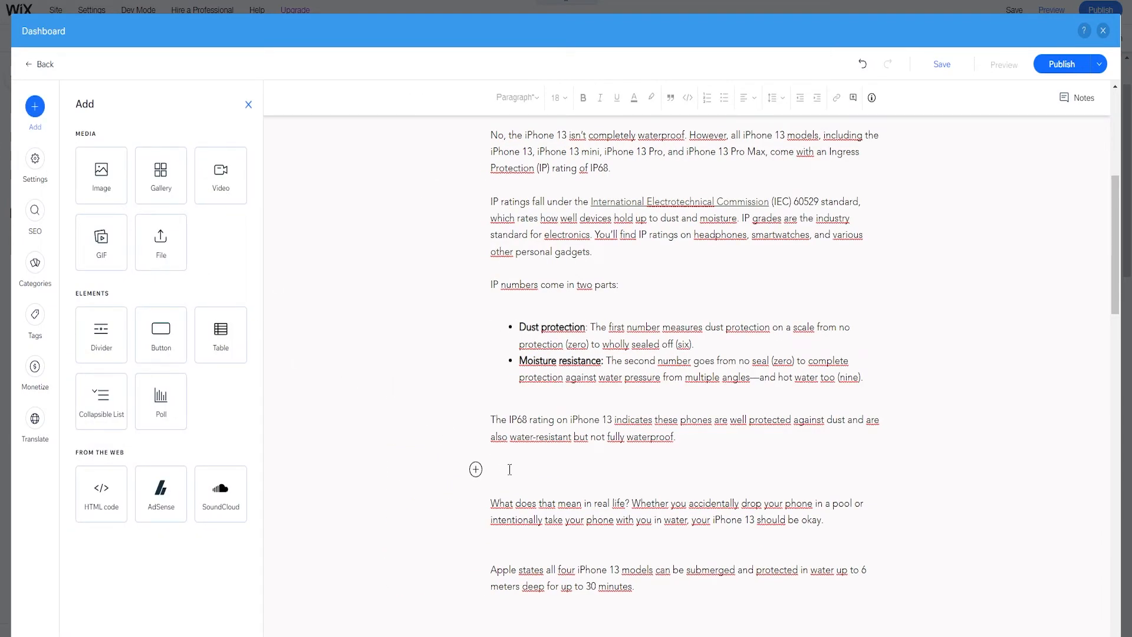
click(228, 187)
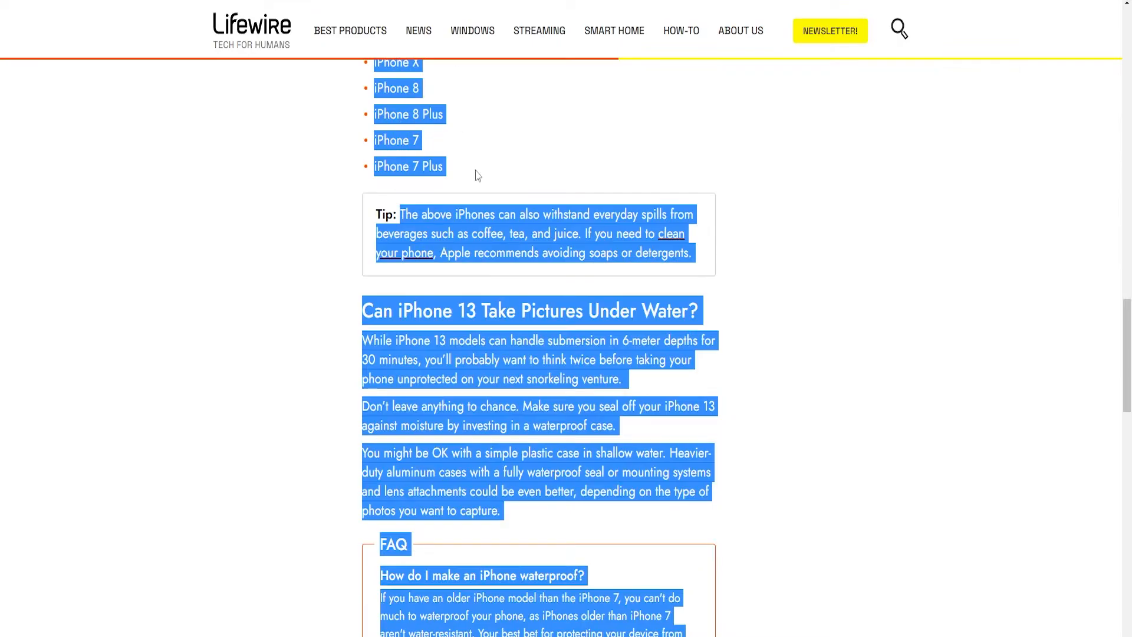
Copy the link of the YouTube video "is the iPhone 13 Waterproof? Here's the Truth" from the Google results and embed it in the post.
scroll(823, 408, up, 10)
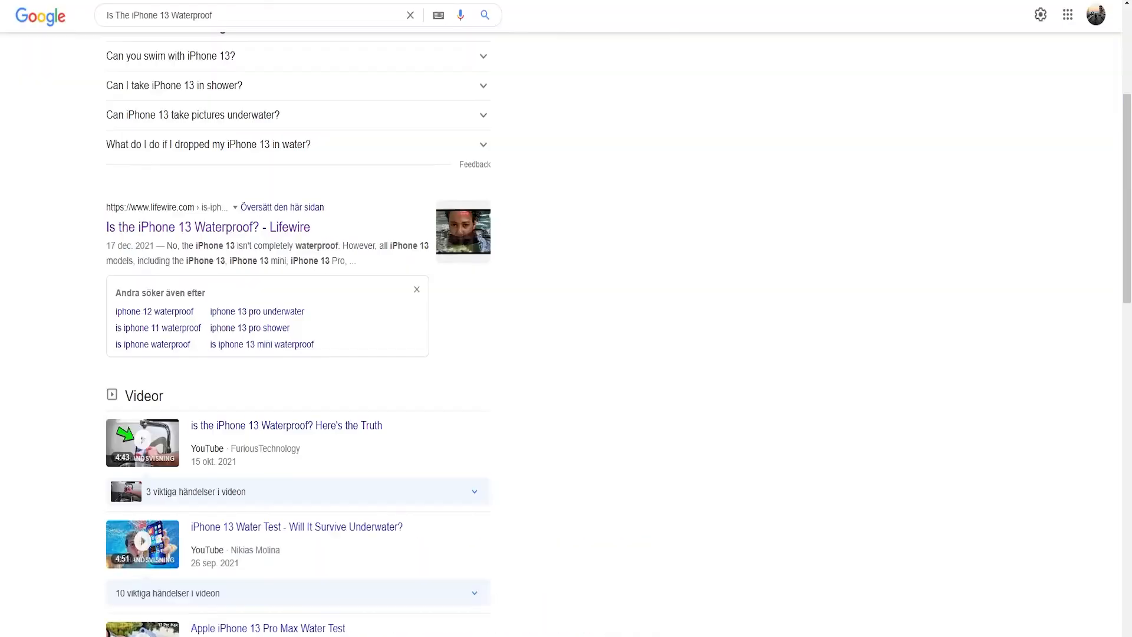
scroll(263, 184, down, 5)
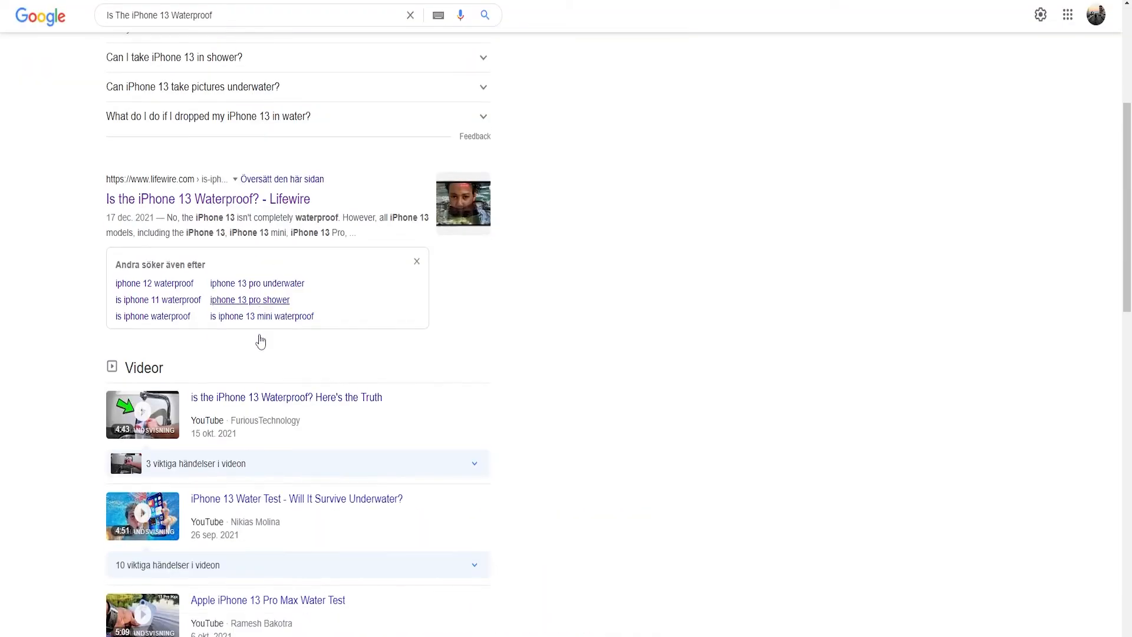
right_click(230, 152)
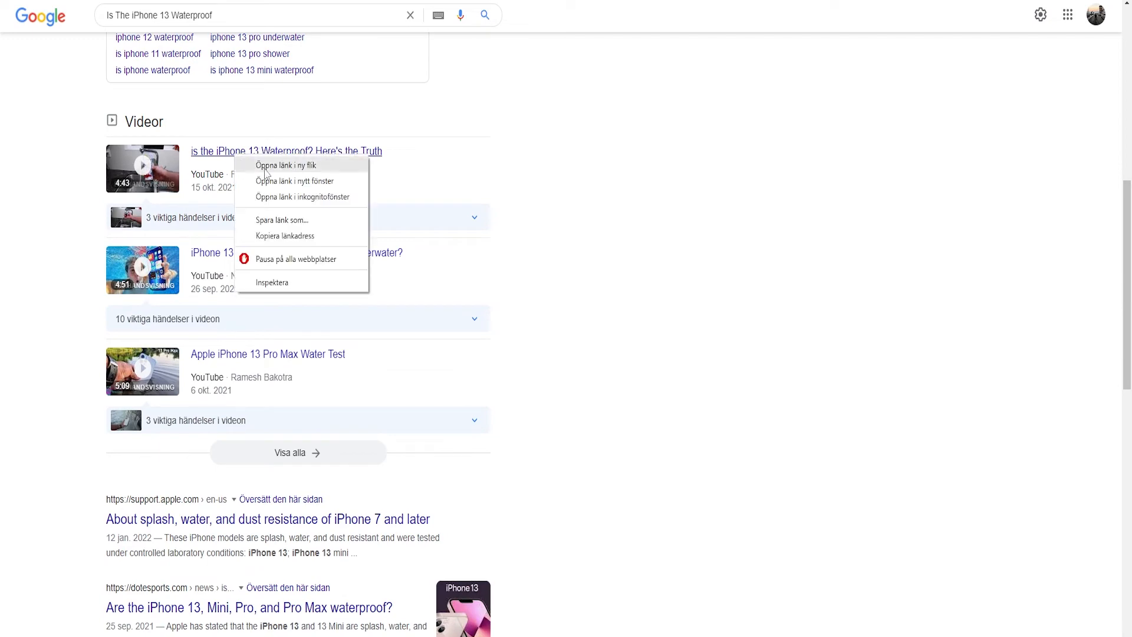
click(298, 238)
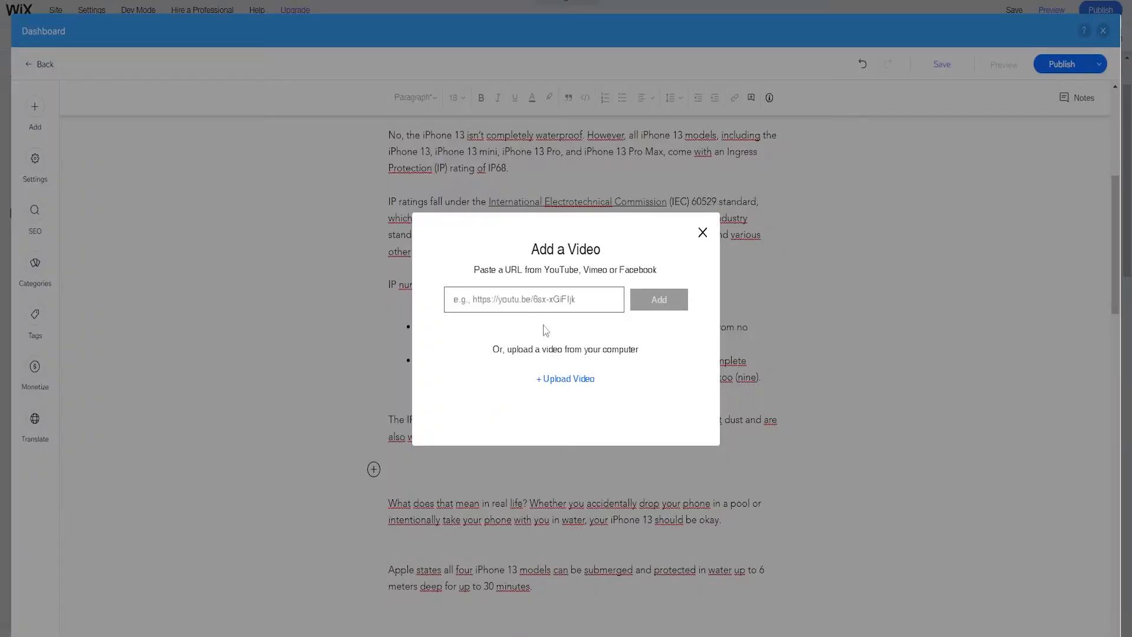
key(ctrl+v)
click(658, 299)
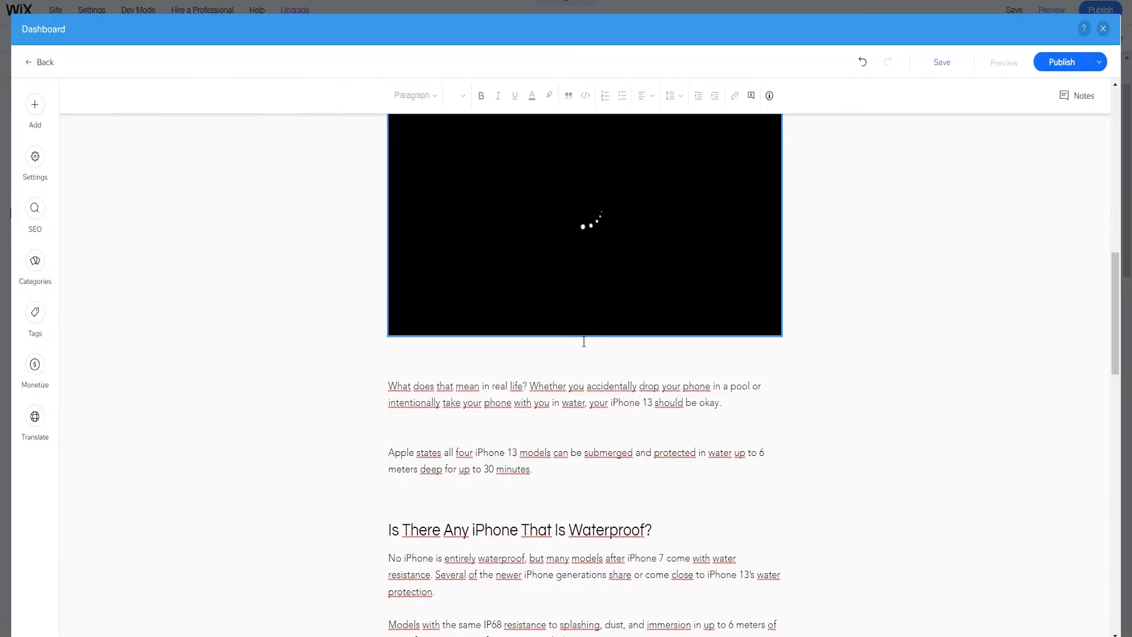
Review the blog post's layout from the title to the last sections, including the embedded video and the GIF.
scroll(627, 364, up, 3)
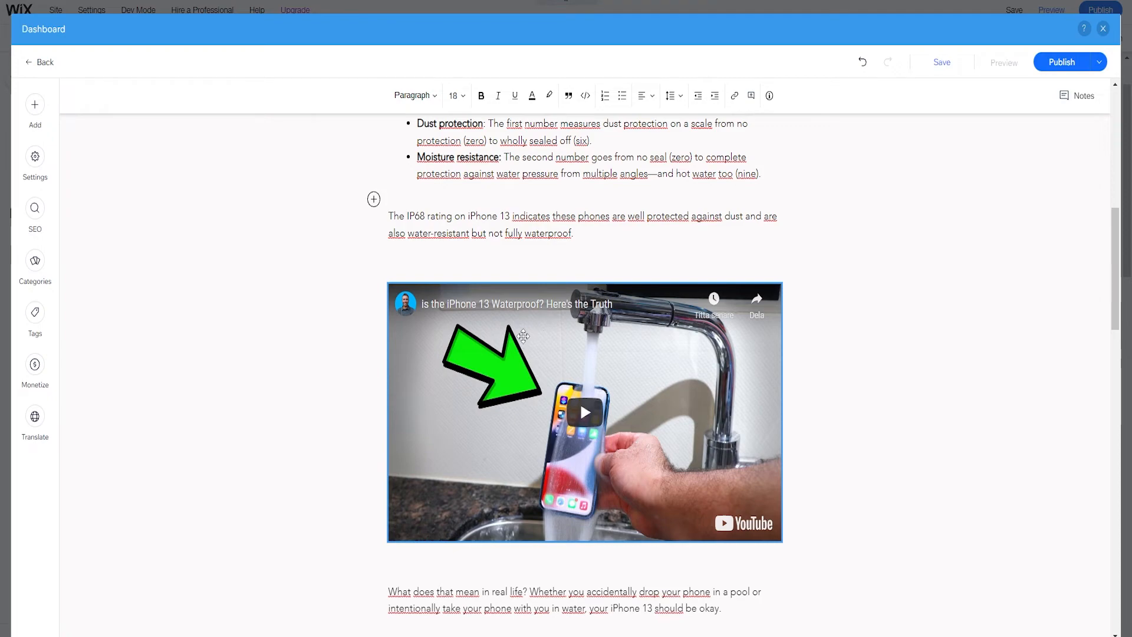
scroll(523, 336, up, 3)
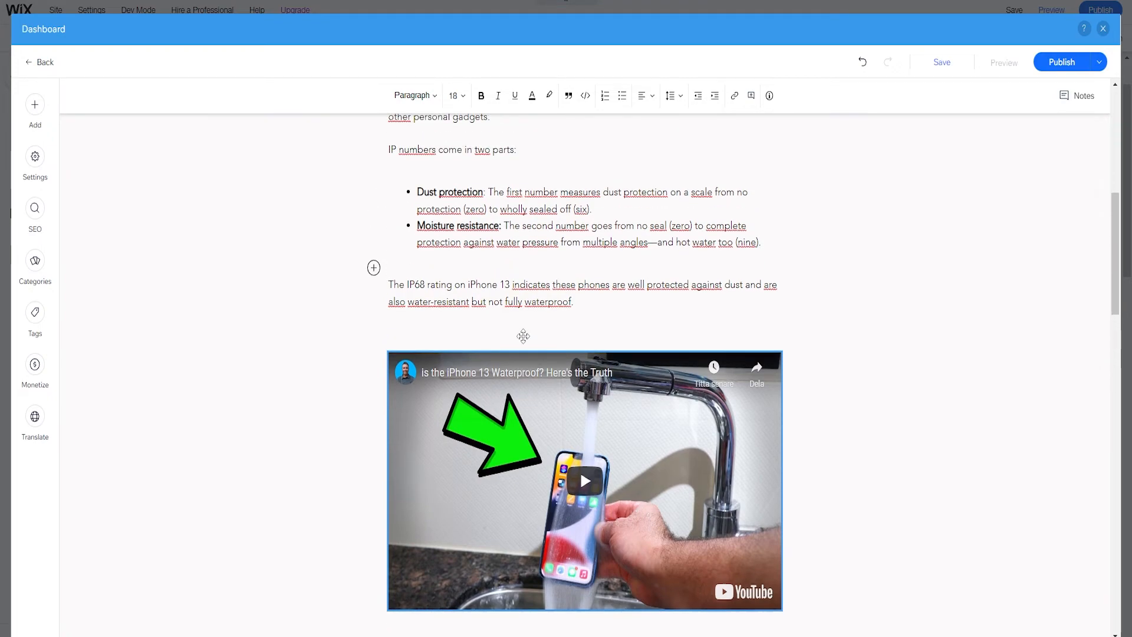
click(552, 375)
scroll(552, 374, down, 6)
scroll(552, 374, down, 10)
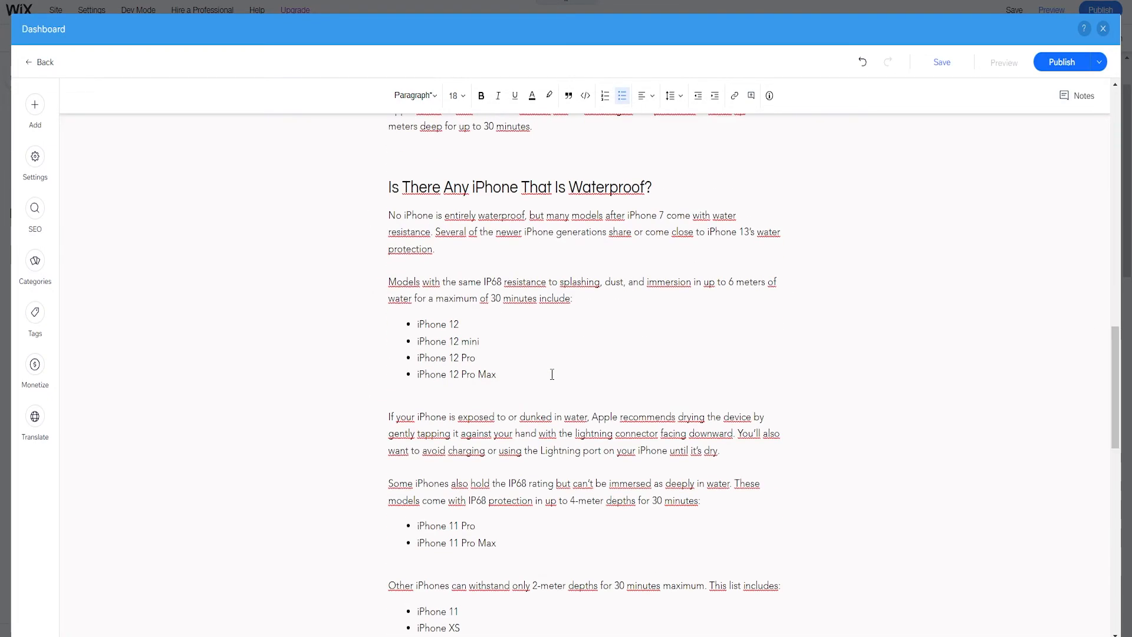
scroll(551, 374, up, 8)
scroll(552, 374, up, 15)
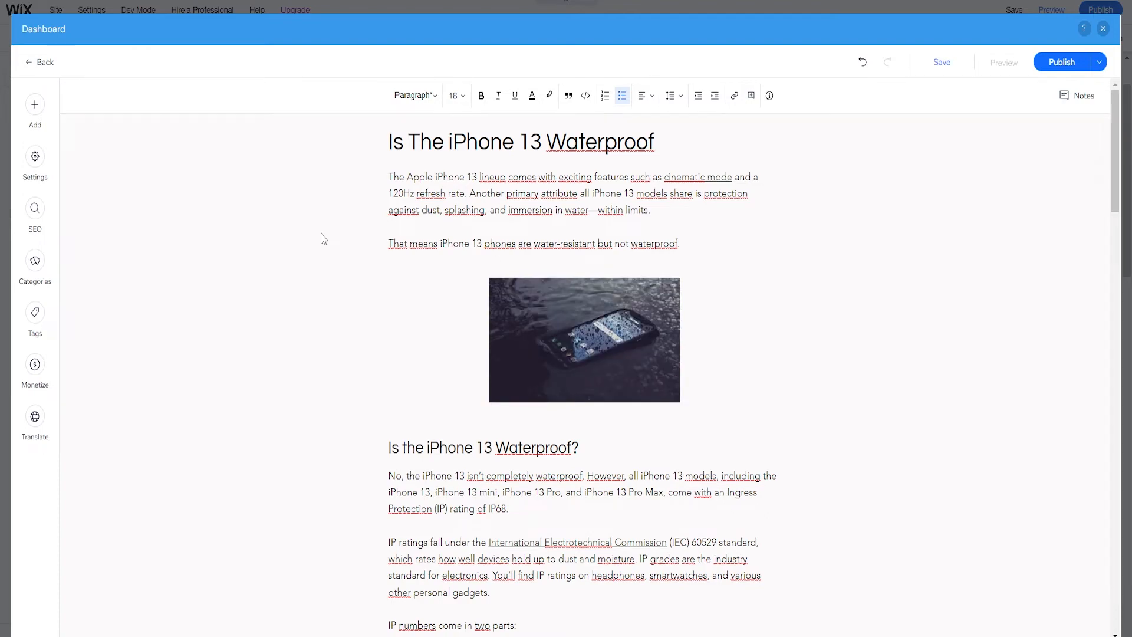
scroll(580, 423, down, 16)
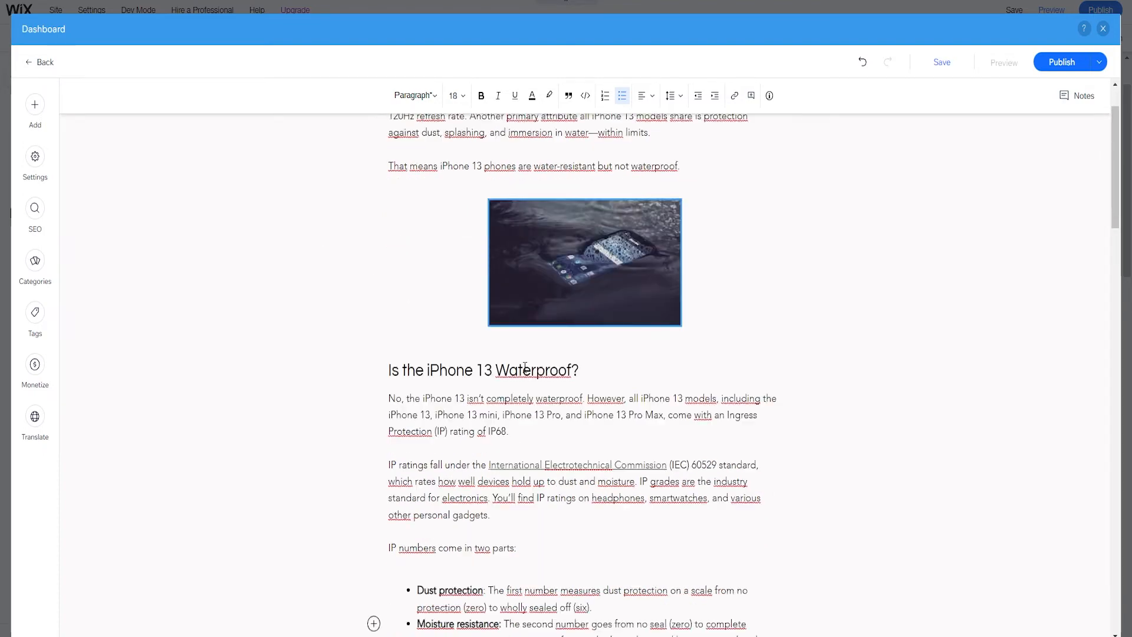
scroll(527, 380, down, 9)
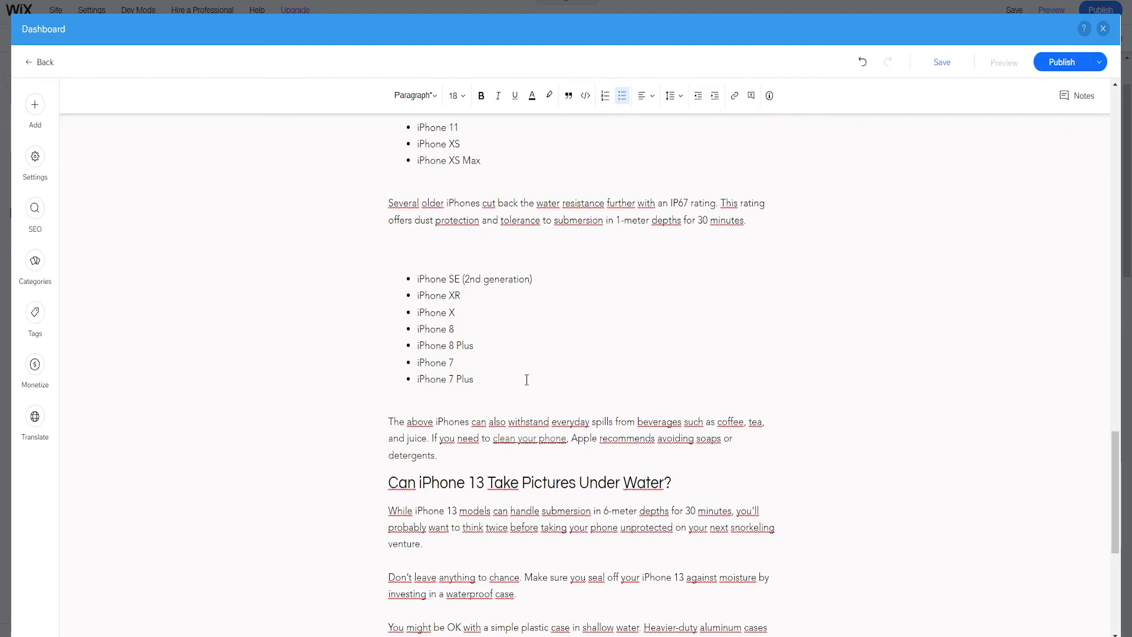
scroll(527, 380, down, 5)
scroll(495, 384, up, 8)
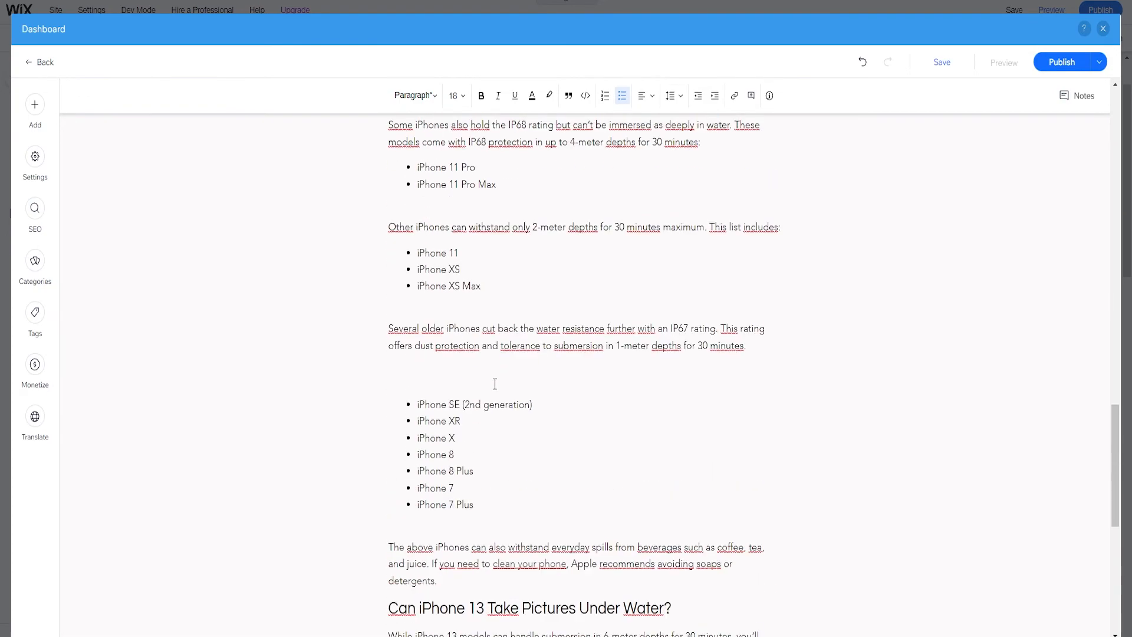
scroll(494, 383, up, 14)
click(538, 171)
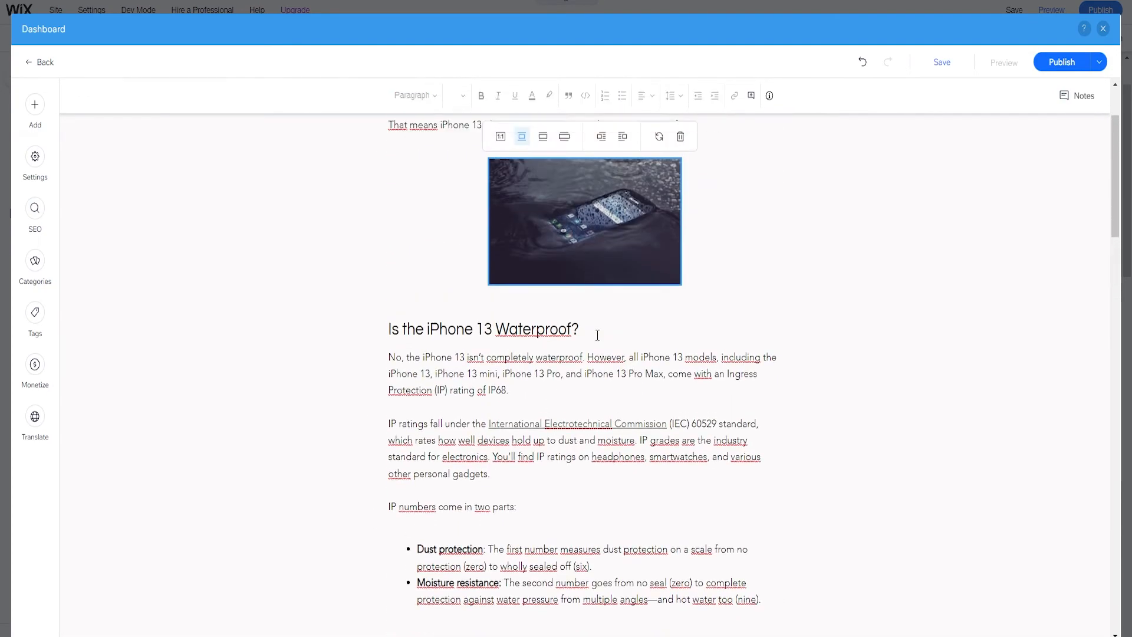
Add an empty line above the "Is There Any iPhone That Is Waterproof?" heading and start inserting an image there.
scroll(598, 335, down, 14)
click(592, 335)
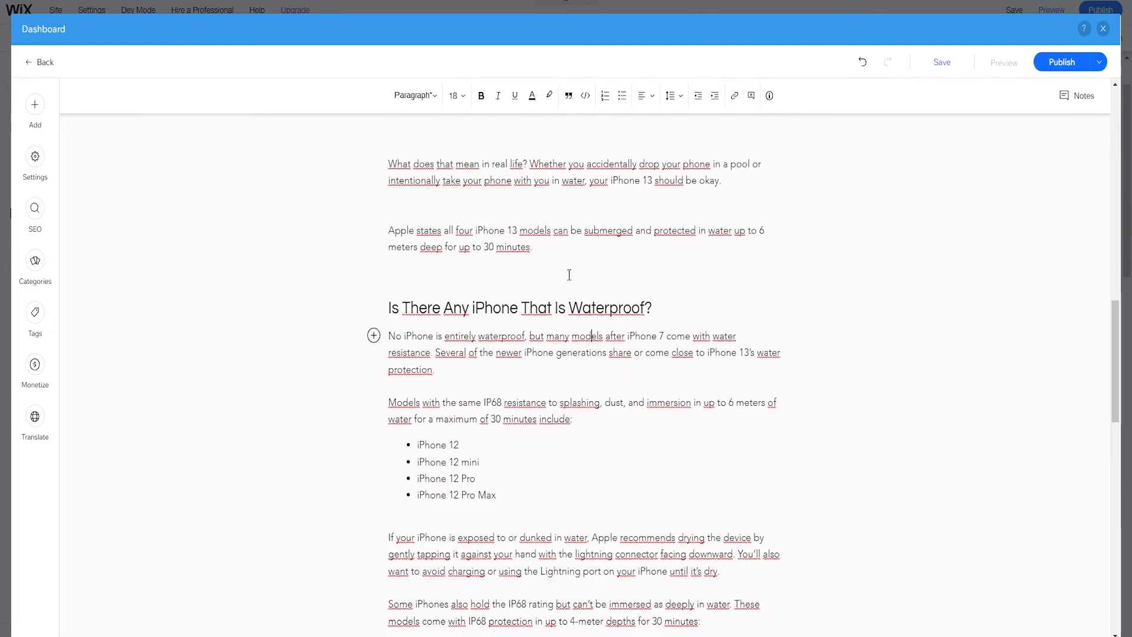
click(561, 251)
key(Return)
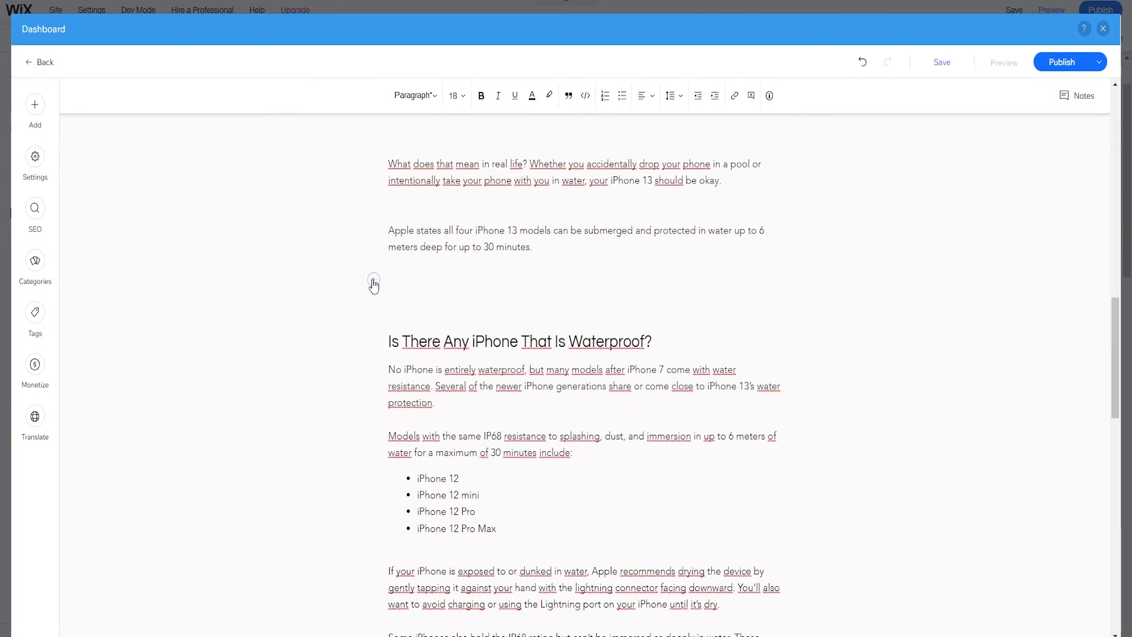
click(373, 282)
click(107, 199)
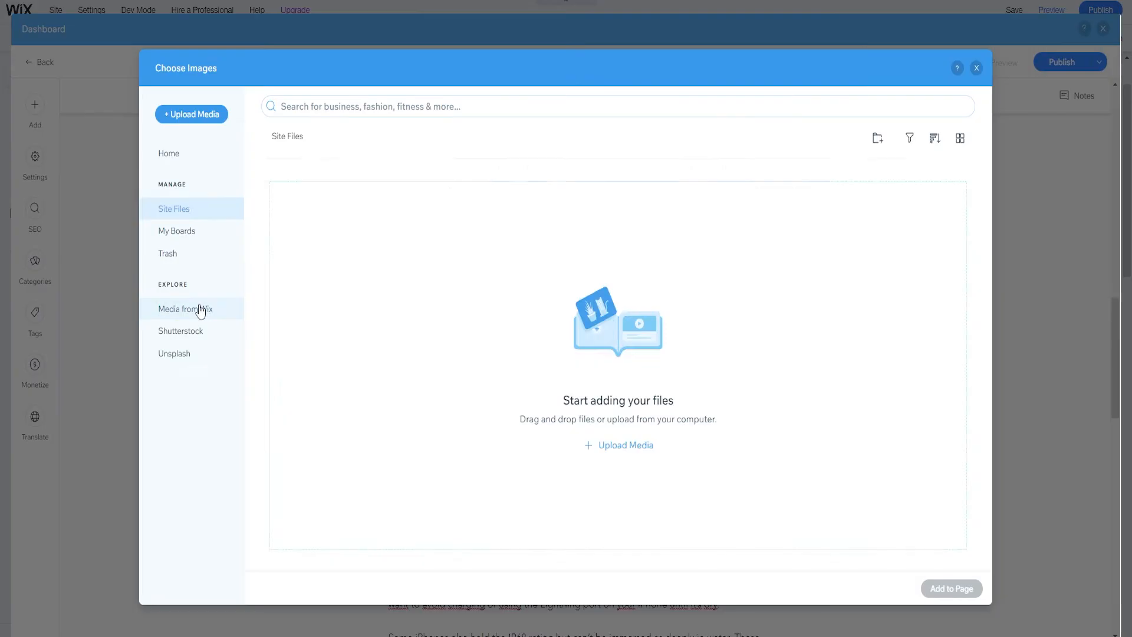
Search the Media from Wix images for "iphone 13".
click(200, 309)
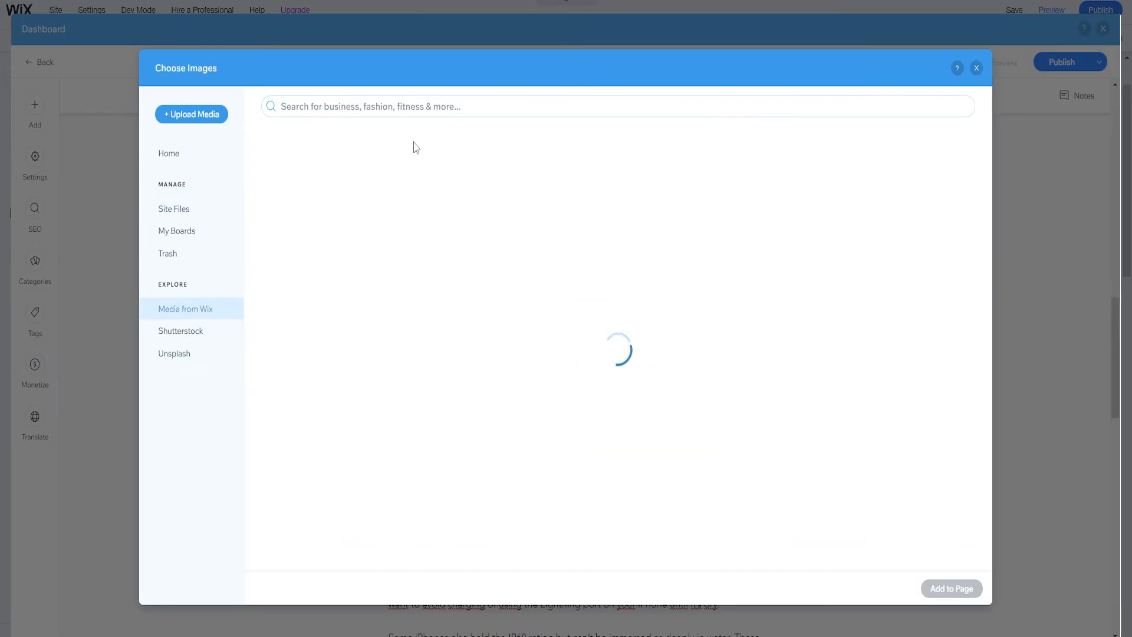
click(393, 115)
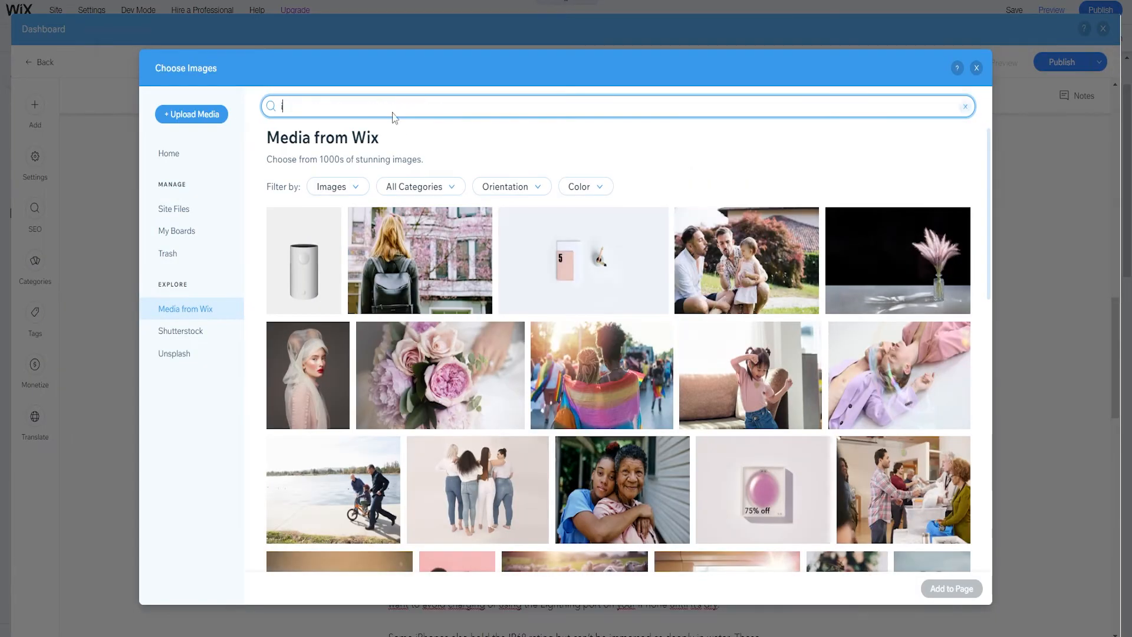
text(iphone 13)
key(Return)
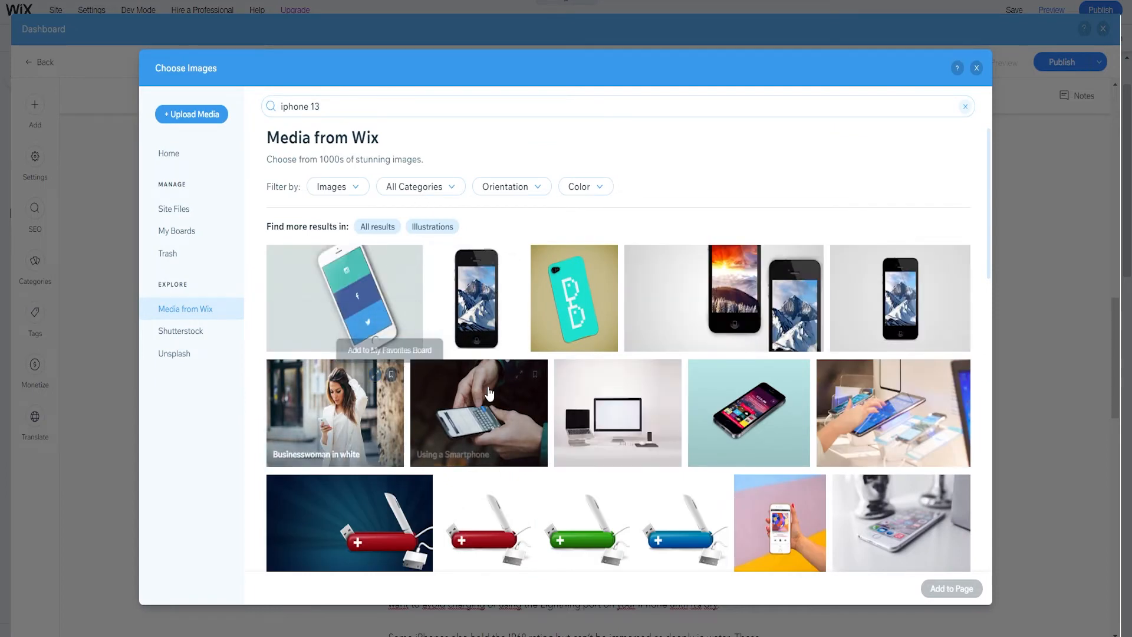
Insert the stock image of a black smartphone on a turquoise background into the post.
scroll(767, 318, down, 1)
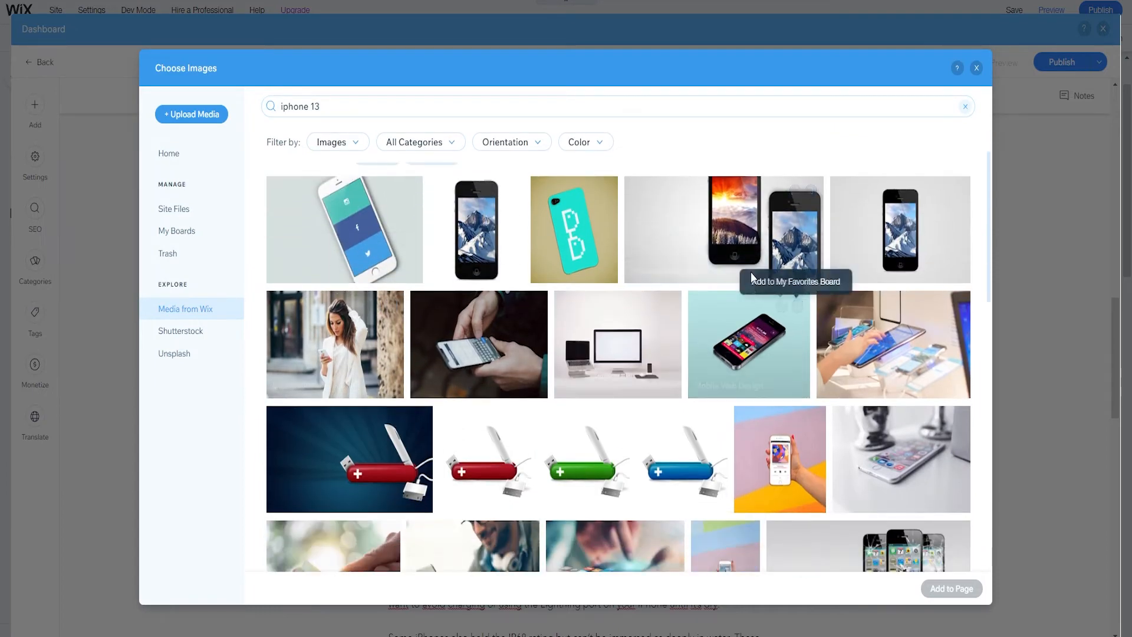
click(783, 332)
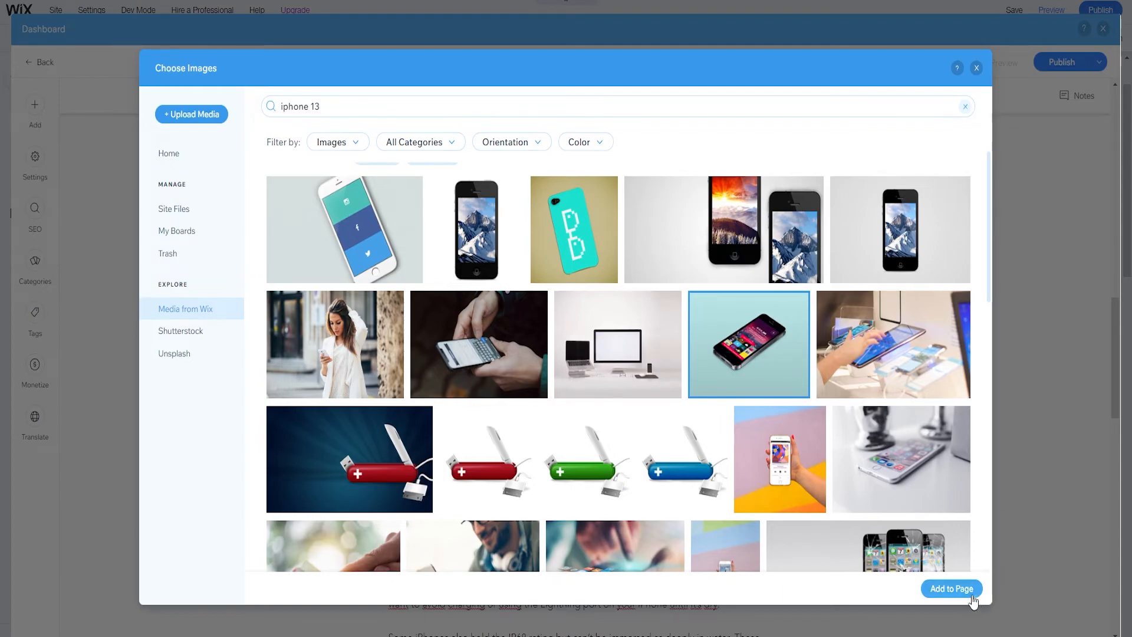
click(952, 588)
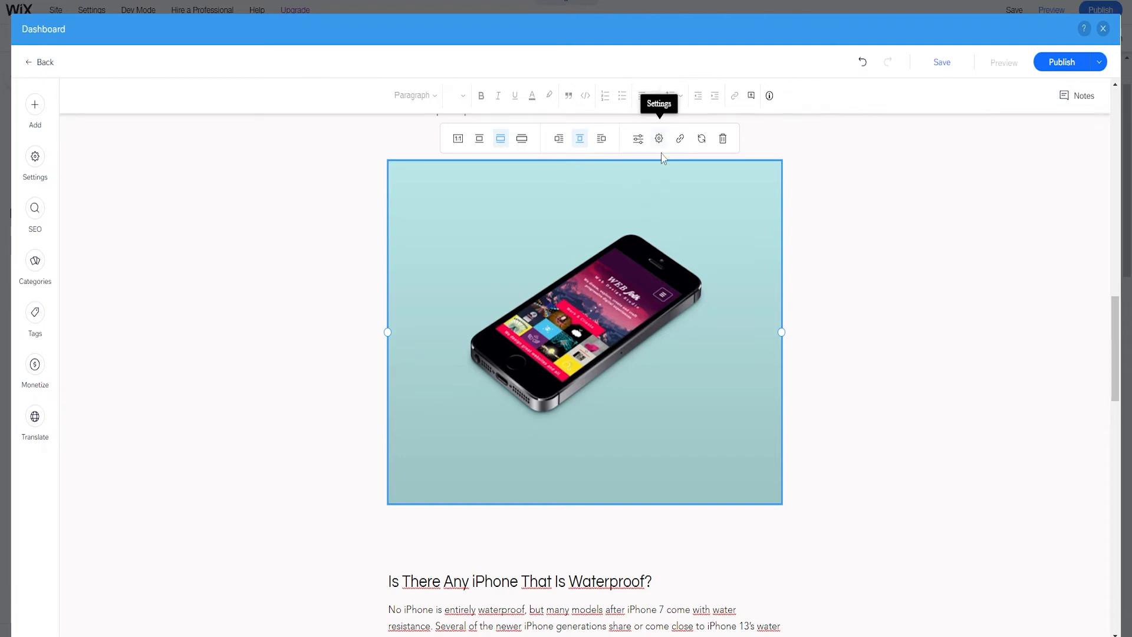
Set the inserted smartphone image's alt text to "Is The iPhone 13 Waterproof".
click(661, 140)
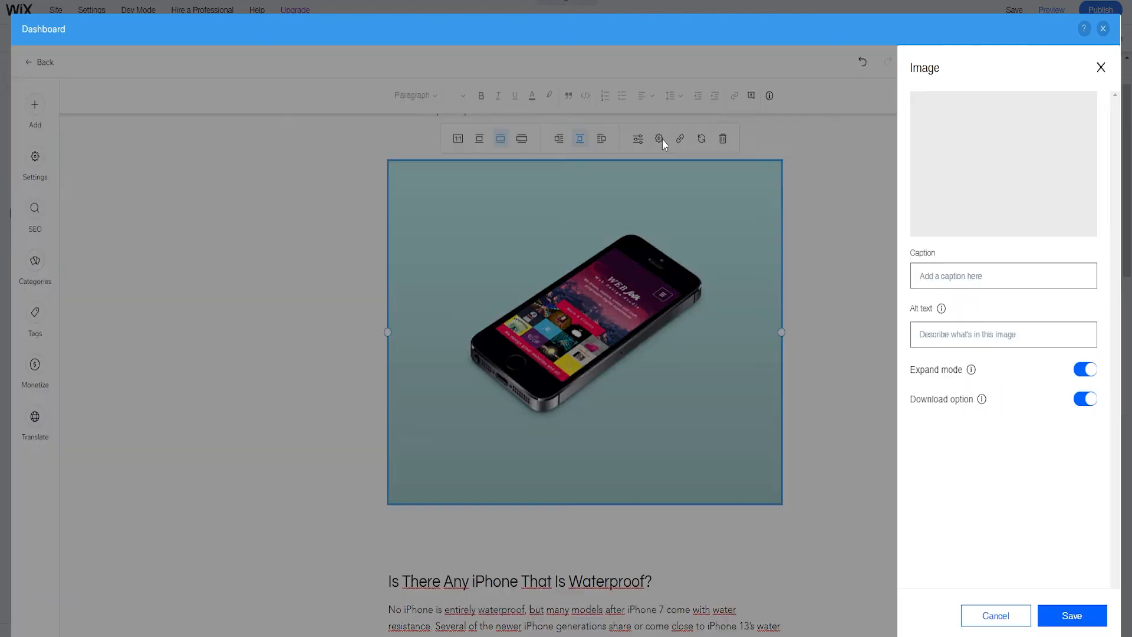
click(962, 329)
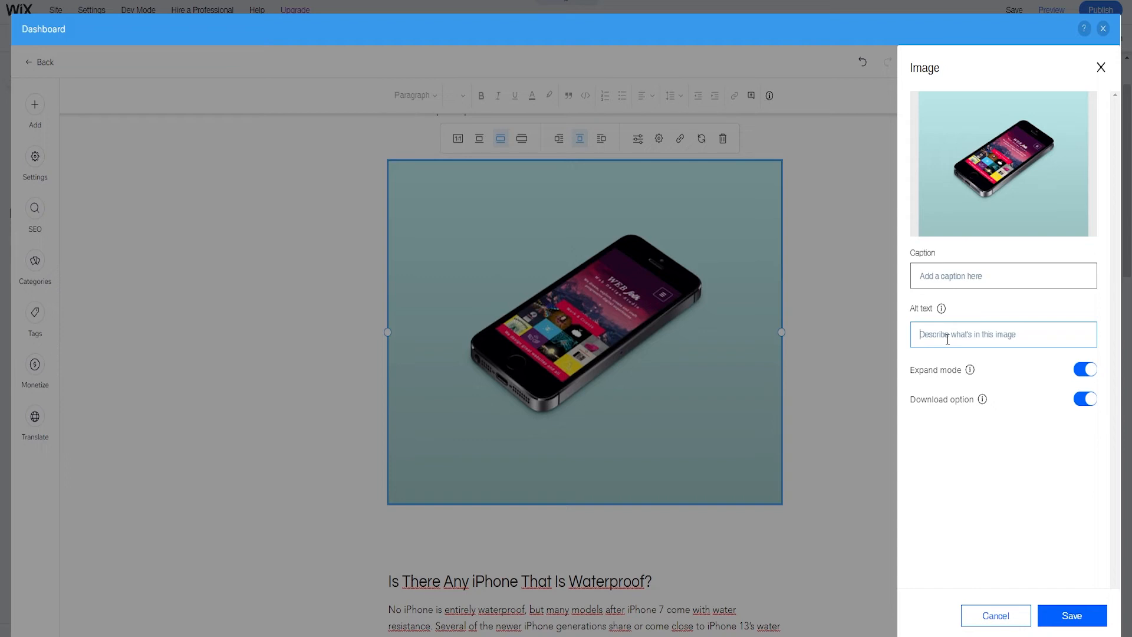
text(https://www.youtube.com/watch?v=fN7FWWpEtbk)
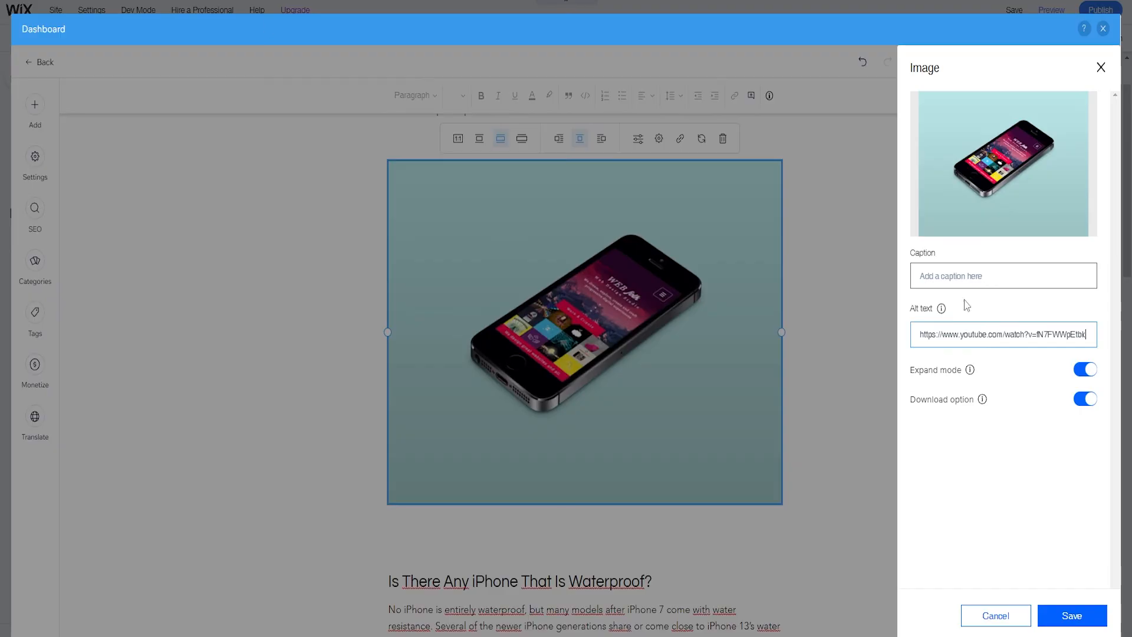
key(ctrl+a)
text(Is The iPhone 13 Waterproof)
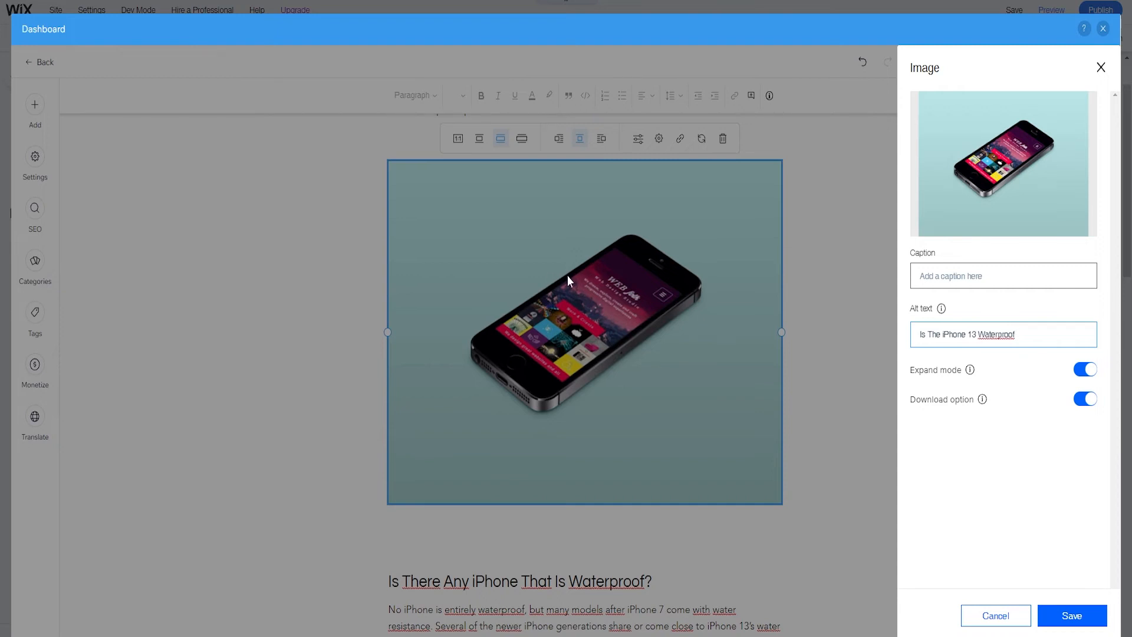
drag(920, 334, 867, 336)
click(1021, 338)
click(967, 334)
drag(1023, 343, 912, 343)
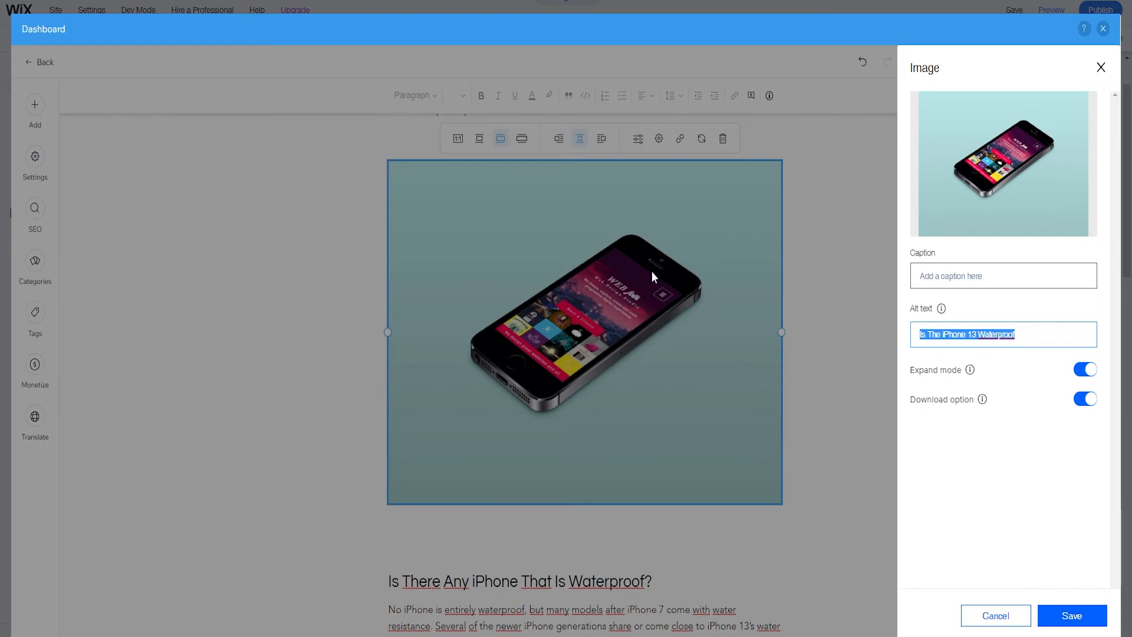
drag(1018, 336, 852, 338)
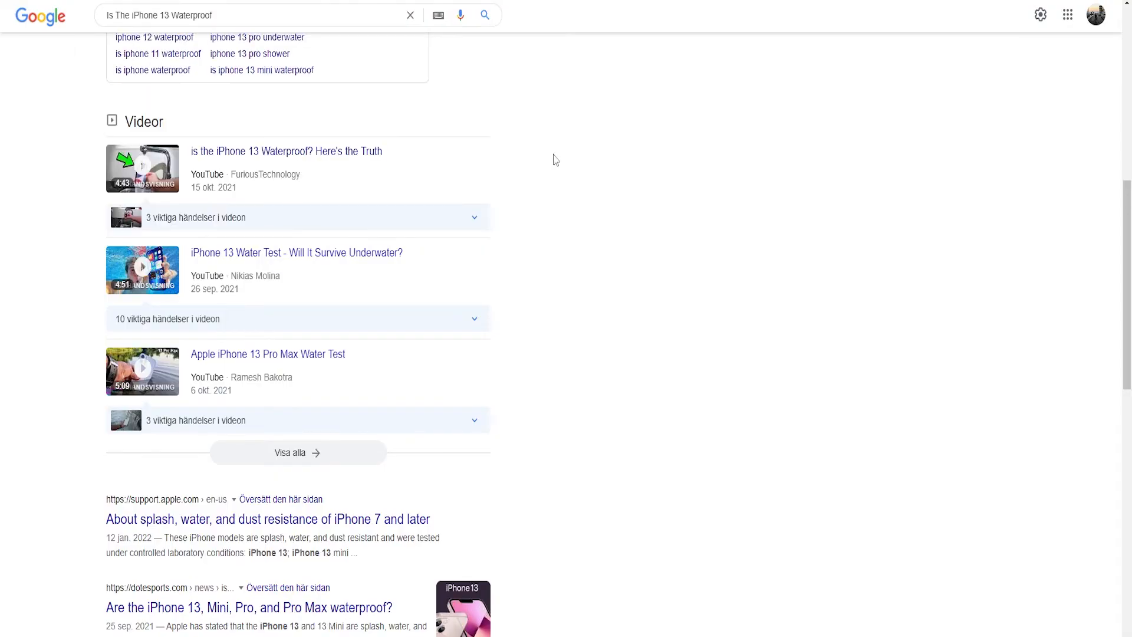
Translate the Google results page for "Is The iPhone 13 Waterproof" into English and show the image results.
scroll(550, 157, up, 5)
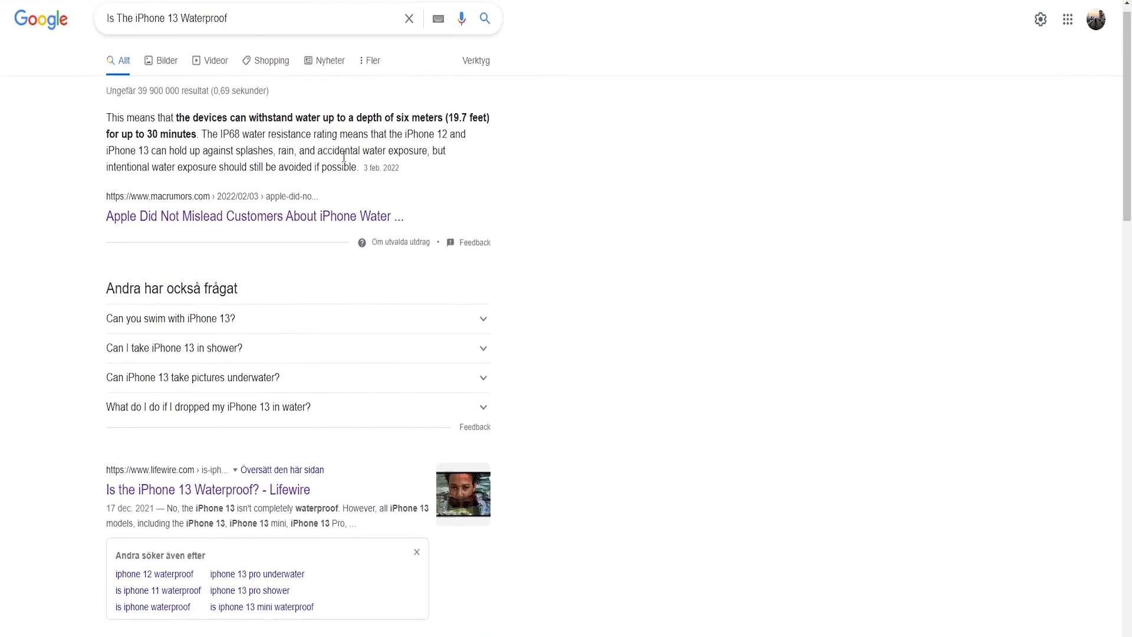
right_click(537, 133)
click(596, 300)
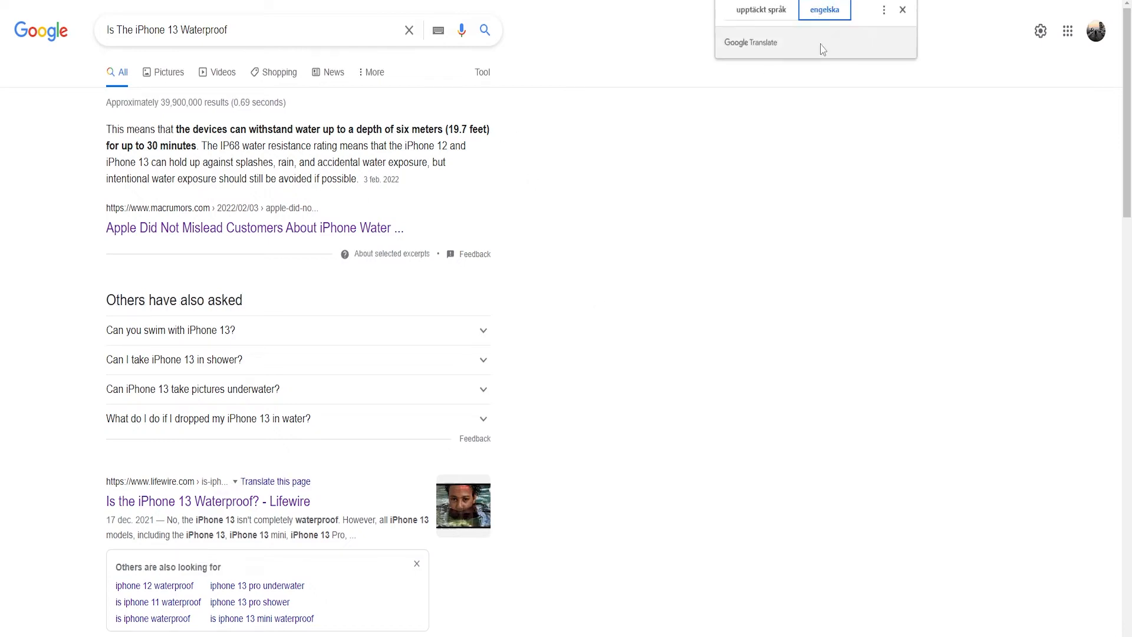
click(904, 9)
click(178, 86)
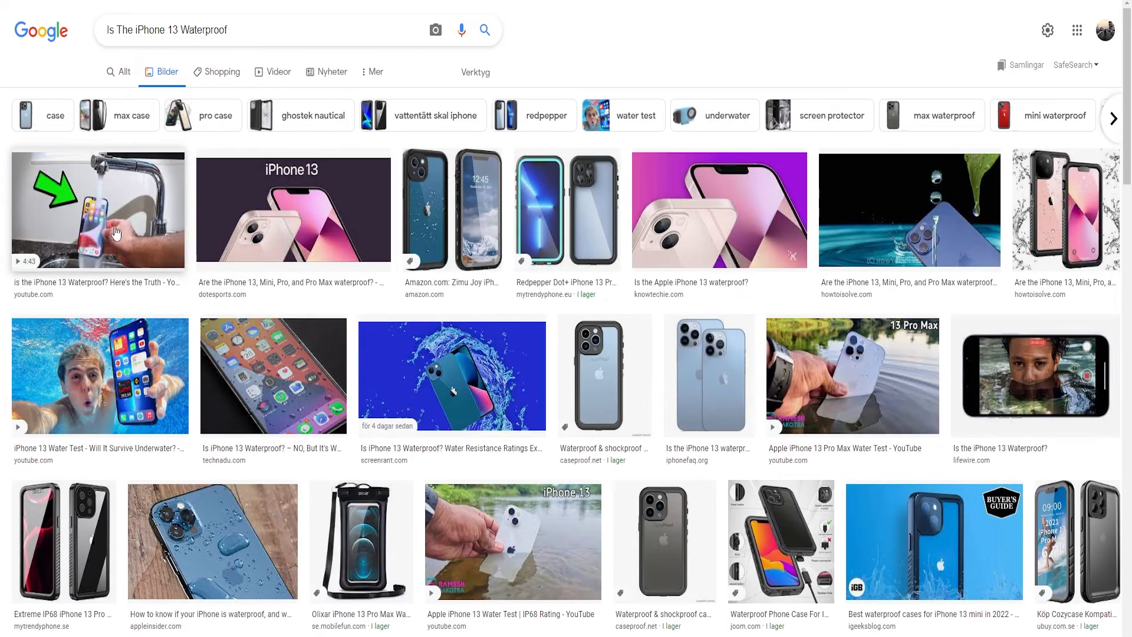
Preview the YouTube picture of the iPhone under a tap and the Dot Esports iPhone 13 picture in the image results.
click(107, 228)
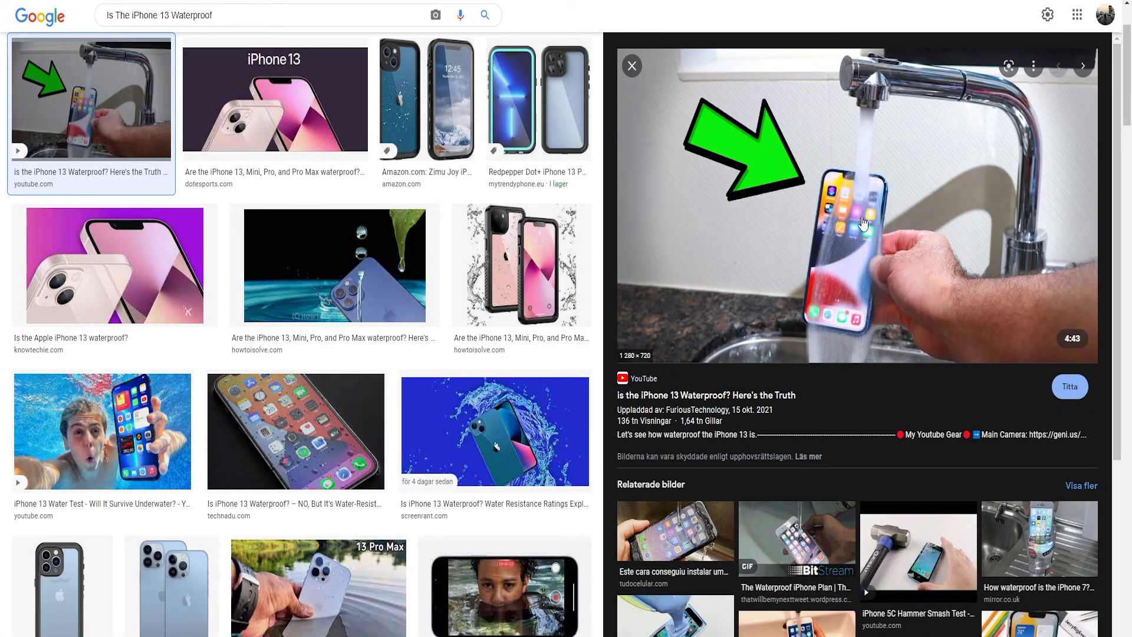
scroll(384, 133, up, 2)
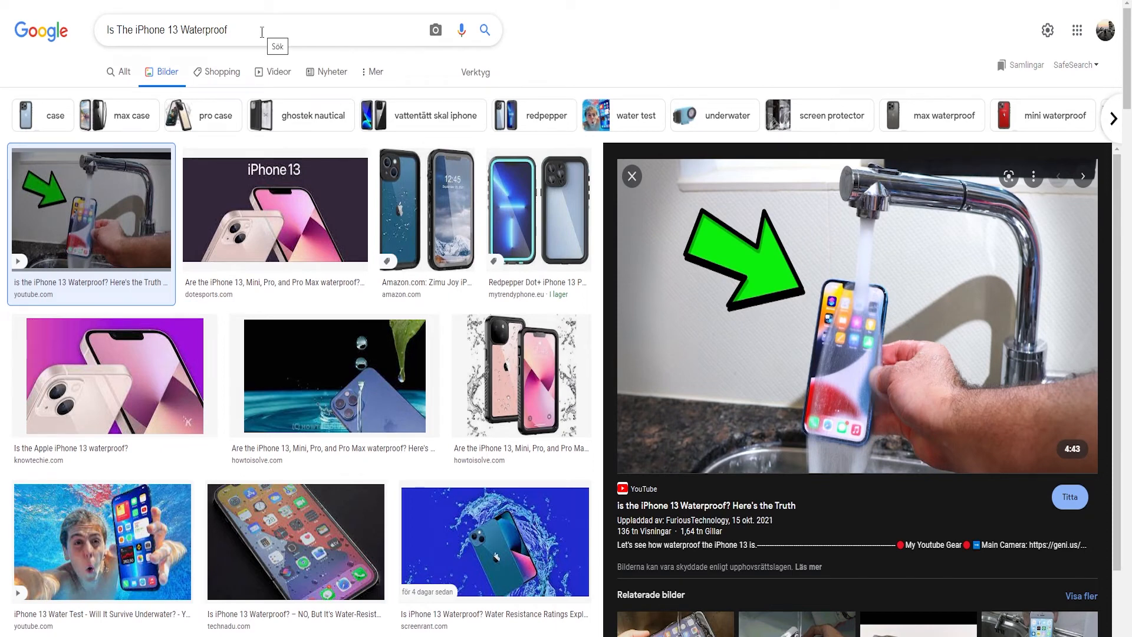
drag(230, 32, 98, 40)
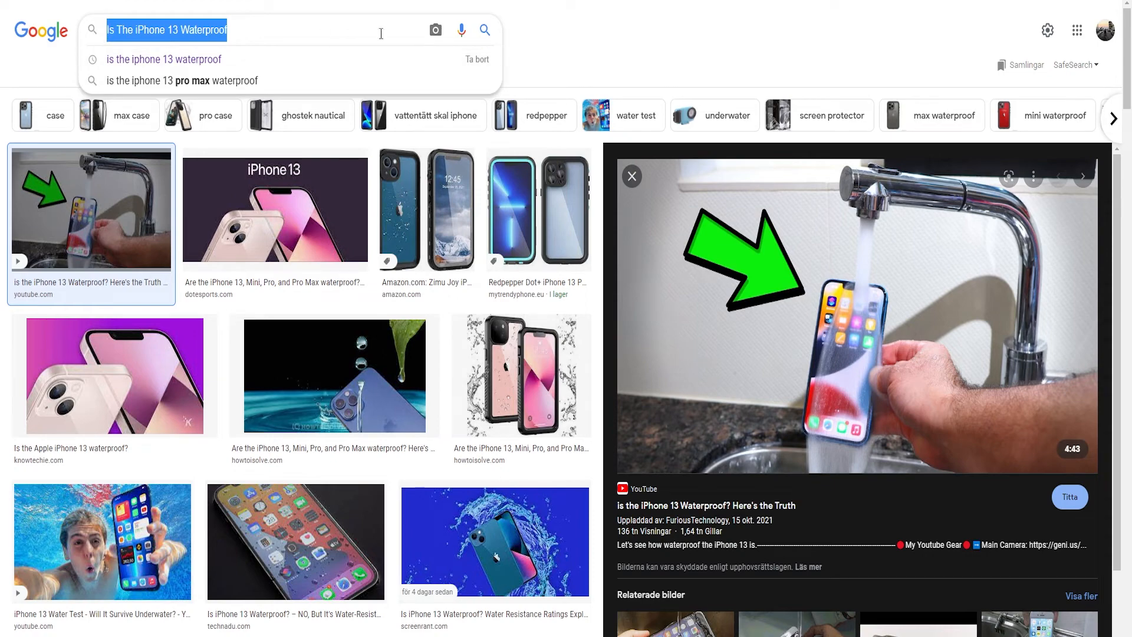
click(543, 44)
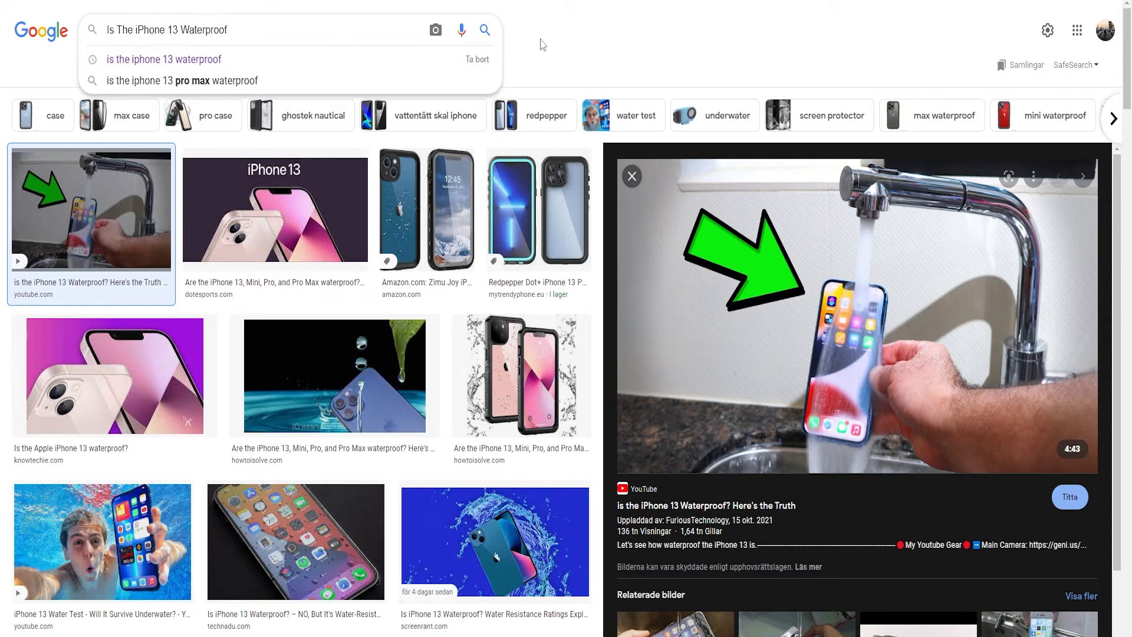
click(333, 196)
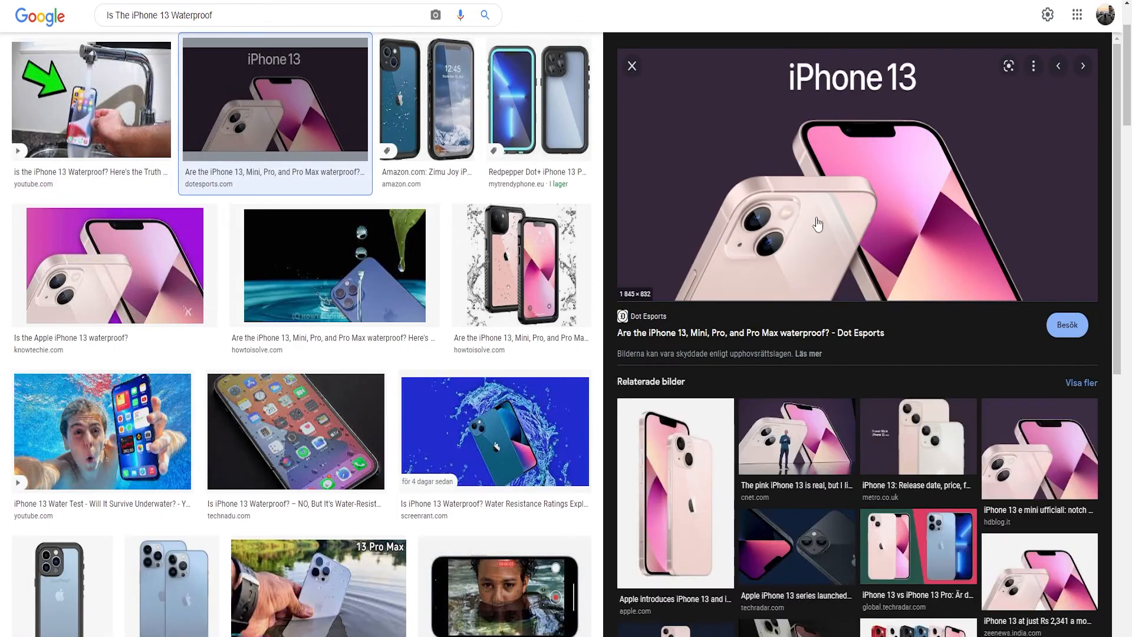
Open the Dot Esports article behind the iPhone 13 picture, accept its privacy notice and return to the image results.
click(816, 219)
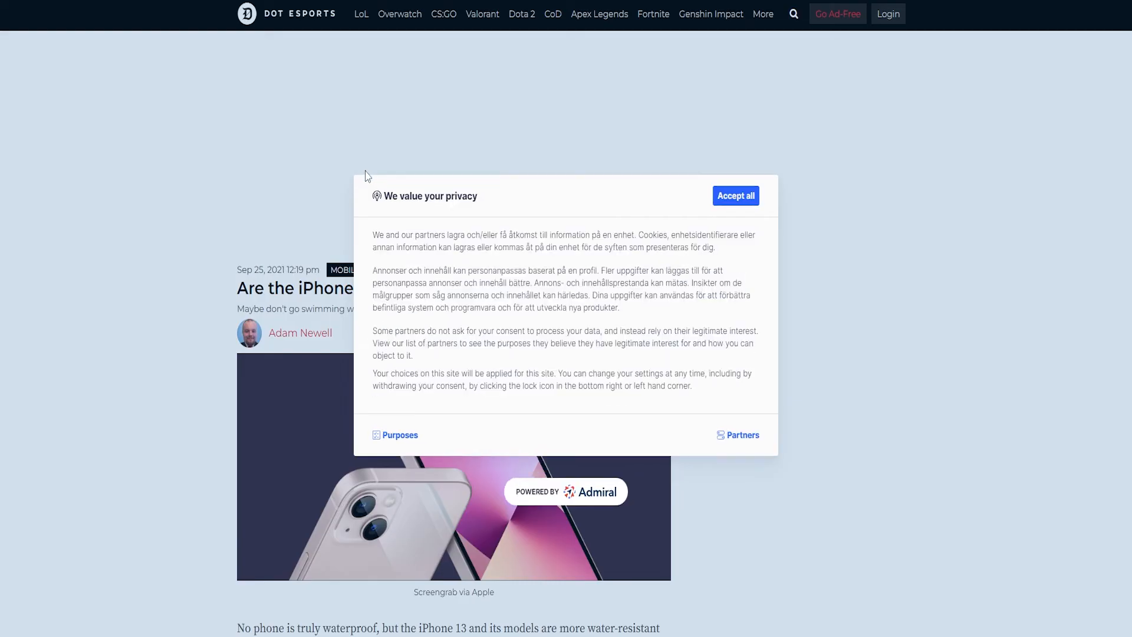
click(731, 198)
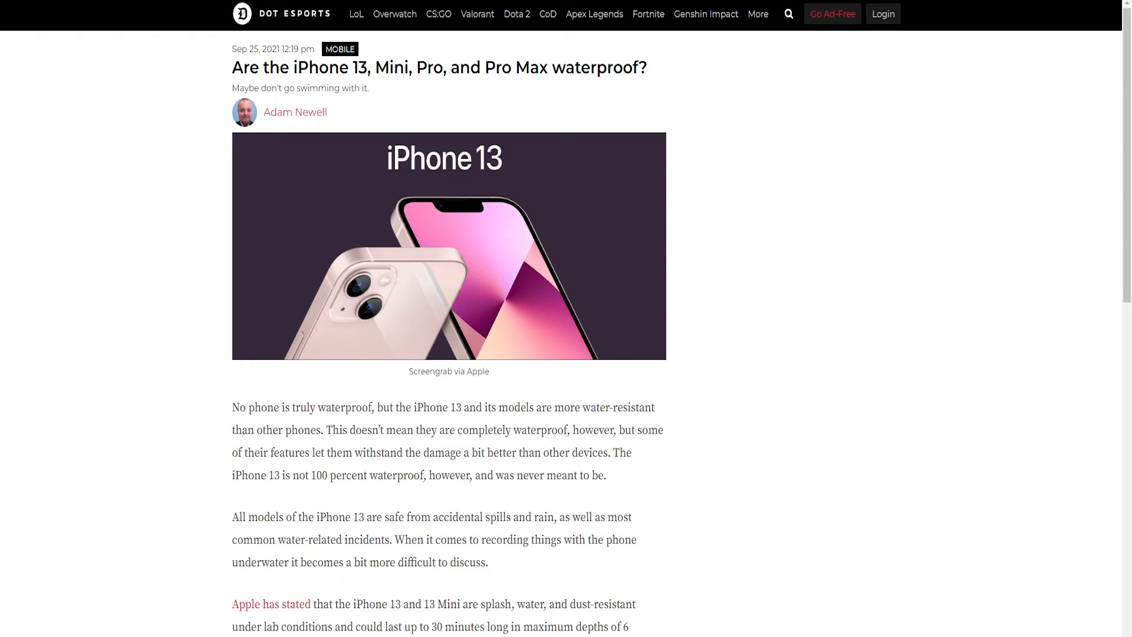
key(alt+Left)
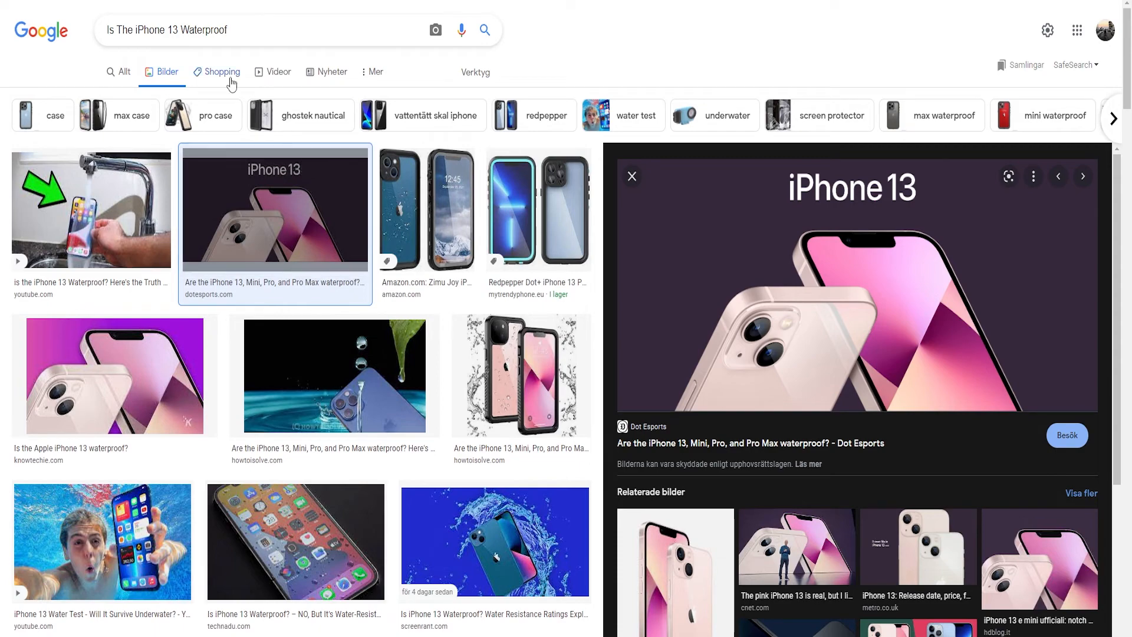
Switch back to the Wix blog editor and save the smartphone image's settings with the alt text.
click(41, 0)
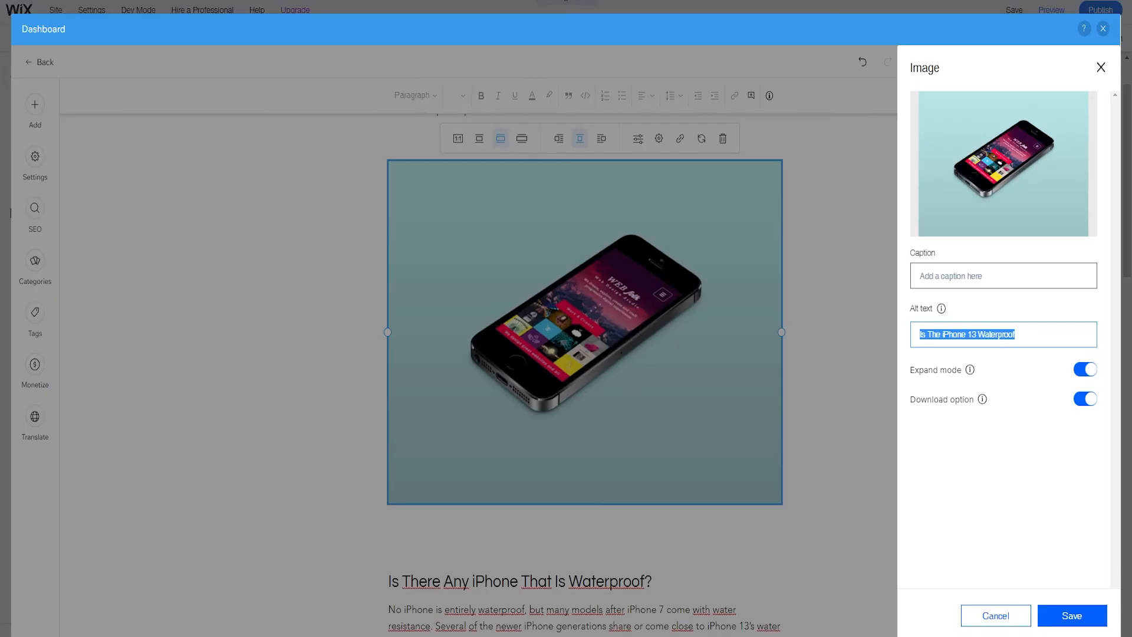
click(942, 336)
click(1072, 615)
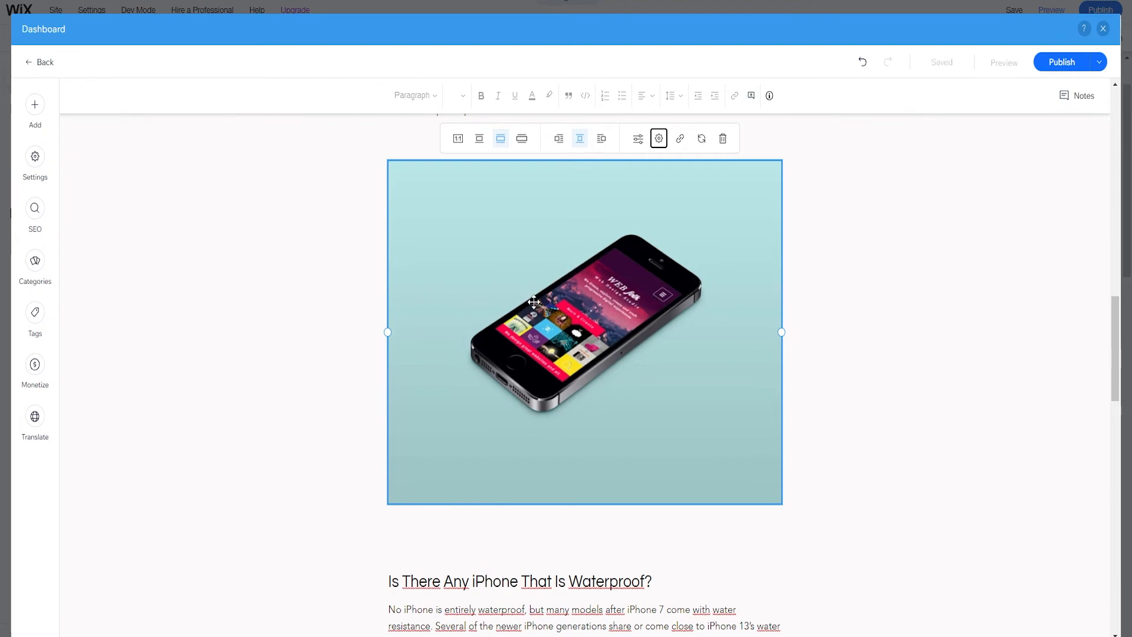
Review the post around the new image and up to the title, including the "International Electrotechnical Commission" link.
scroll(518, 312, down, 5)
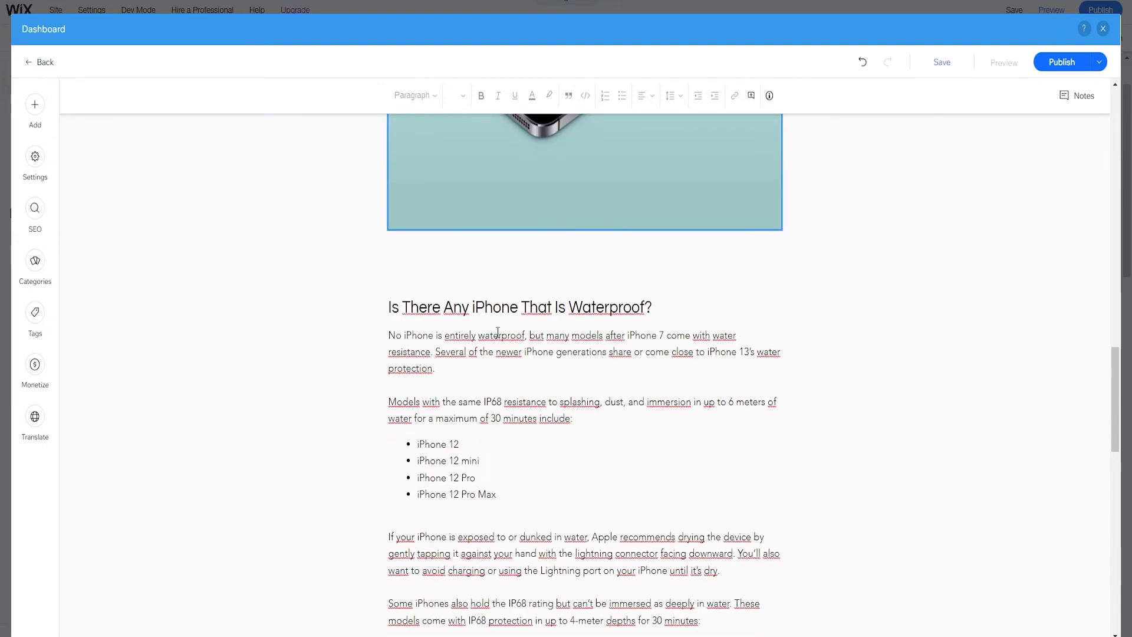
click(497, 332)
scroll(508, 348, up, 18)
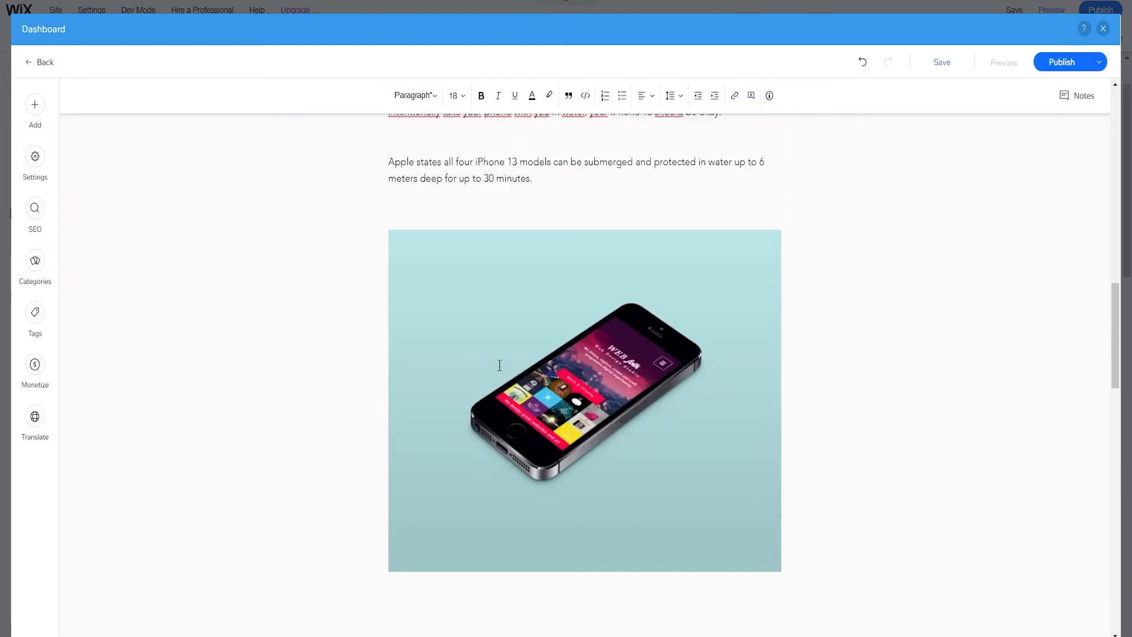
scroll(518, 358, up, 4)
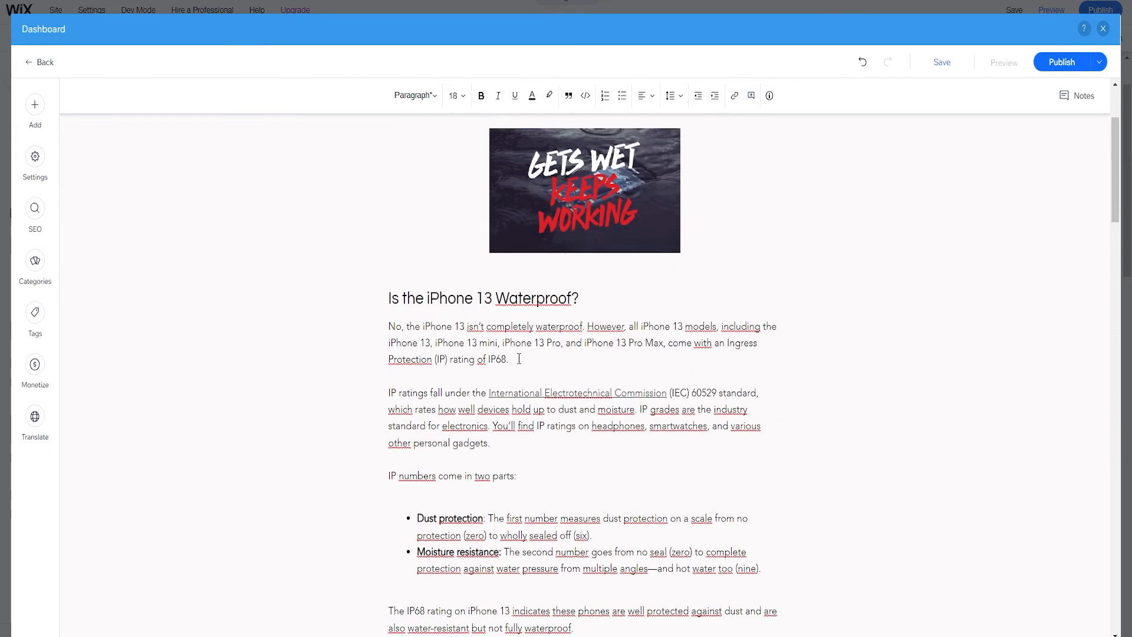
scroll(519, 358, up, 3)
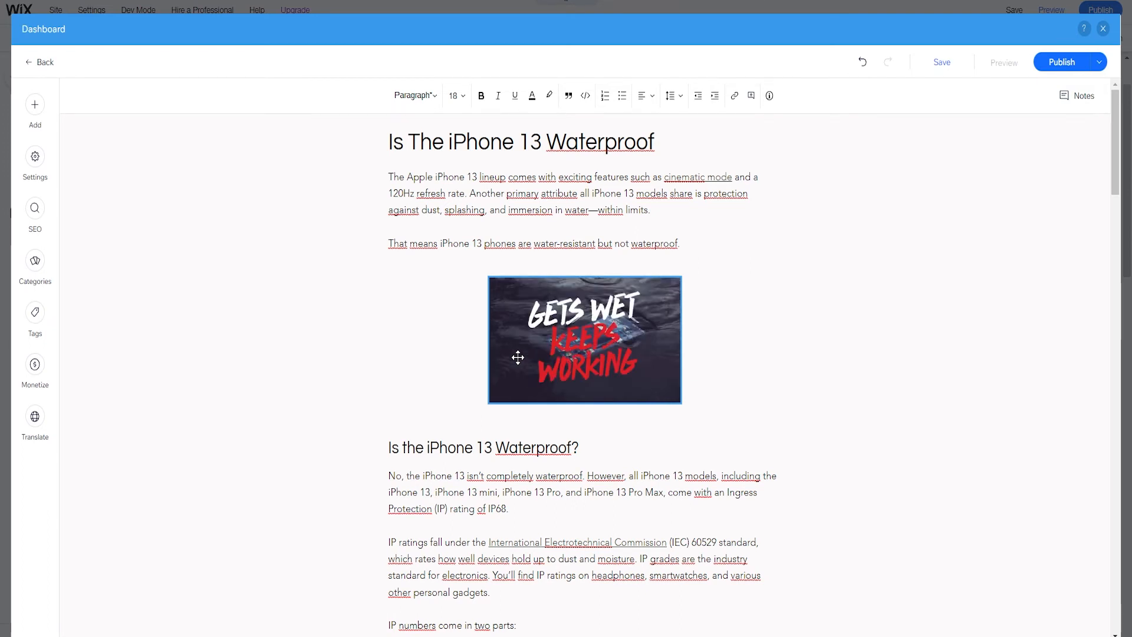
scroll(518, 357, down, 6)
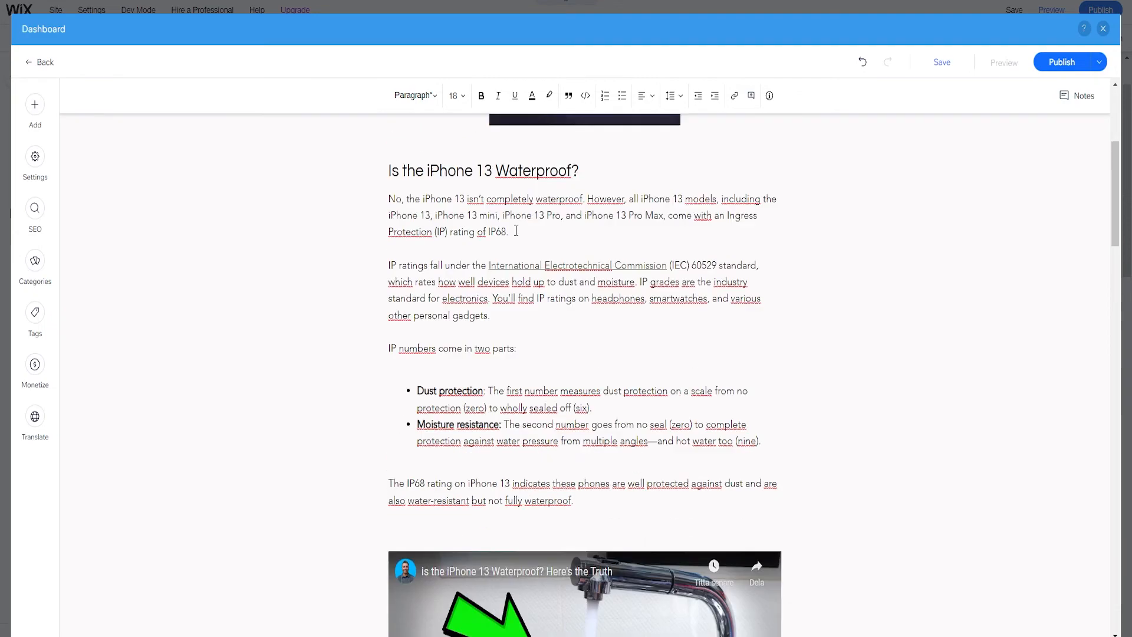
scroll(490, 215, up, 3)
scroll(538, 260, down, 1)
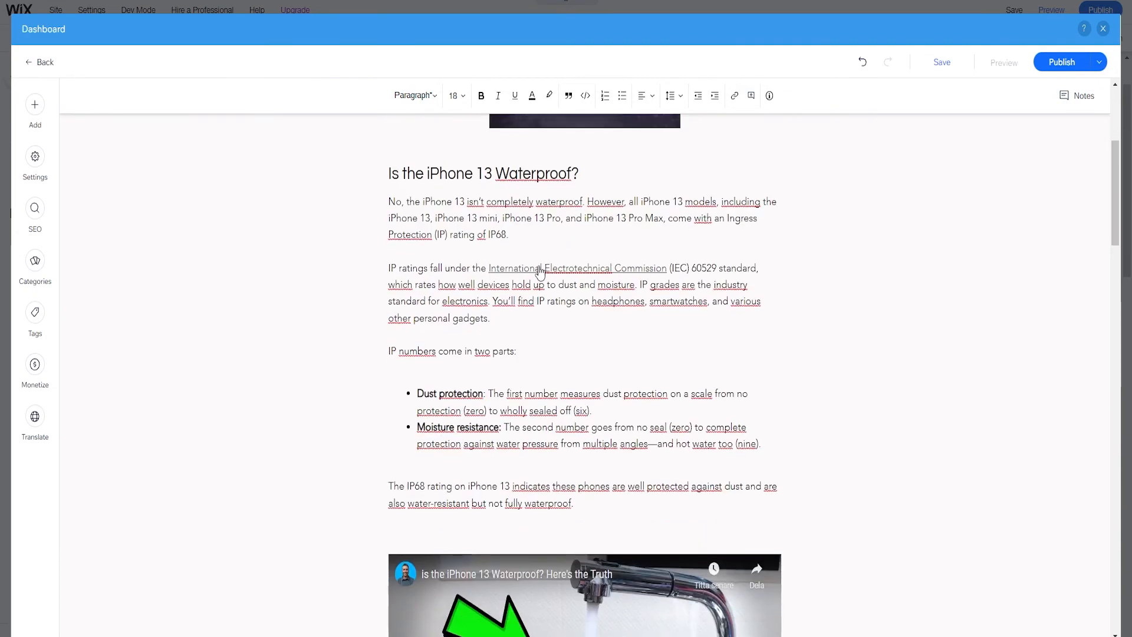
click(533, 270)
click(598, 272)
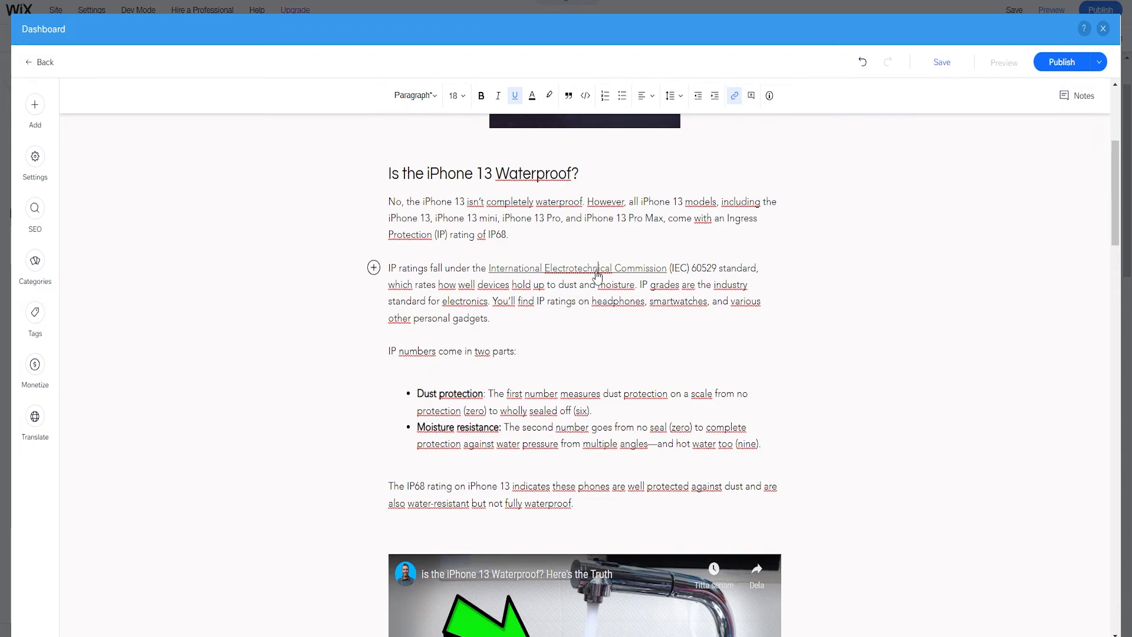
Open the link settings of the "clean your phone" text and examine its Lifewire web address.
scroll(537, 289, down, 15)
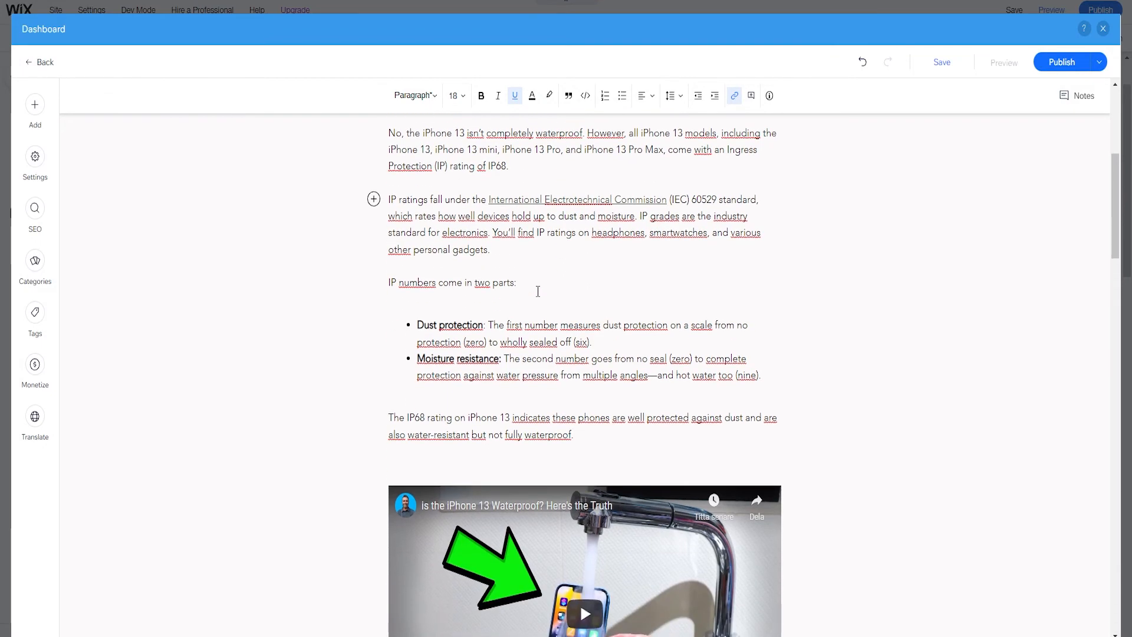
scroll(529, 291, down, 10)
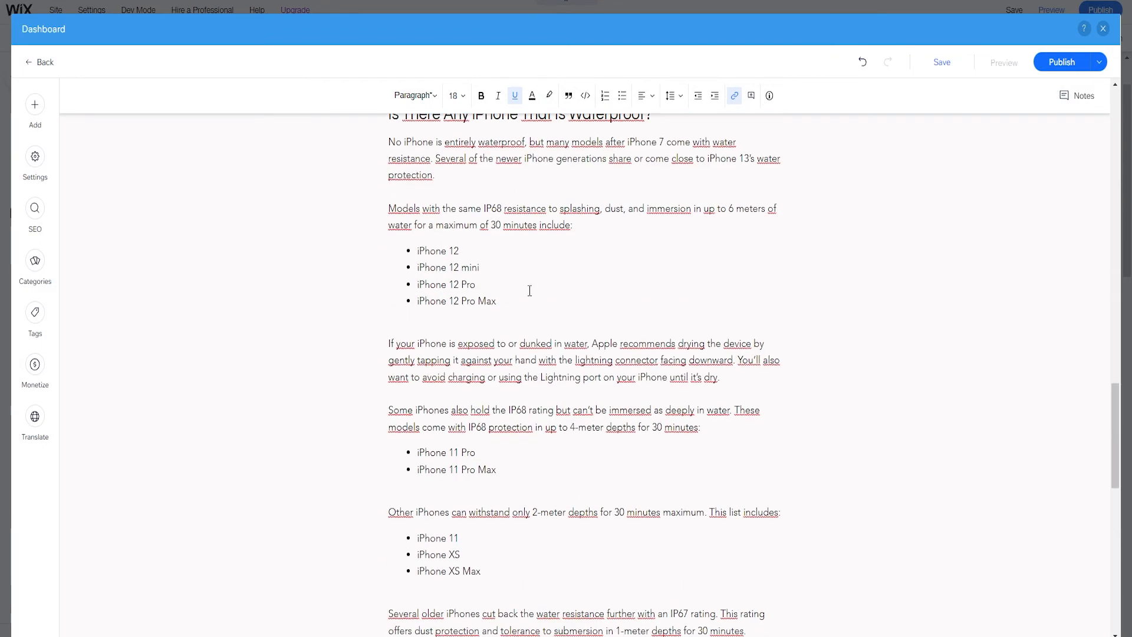
scroll(529, 290, down, 6)
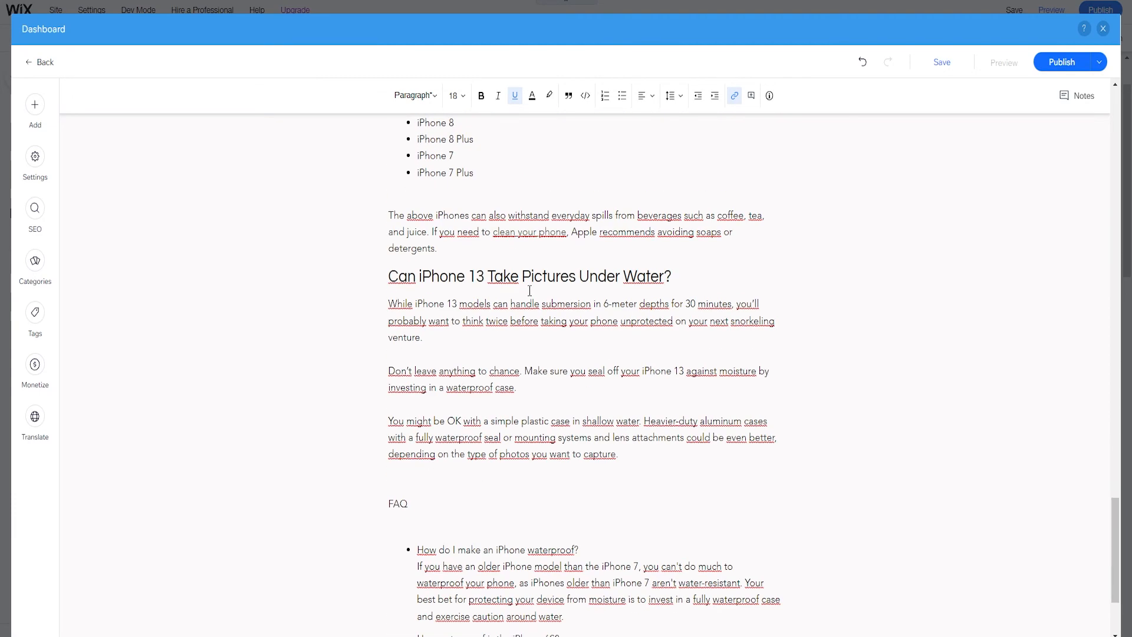
click(517, 234)
drag(557, 234, 492, 236)
click(557, 239)
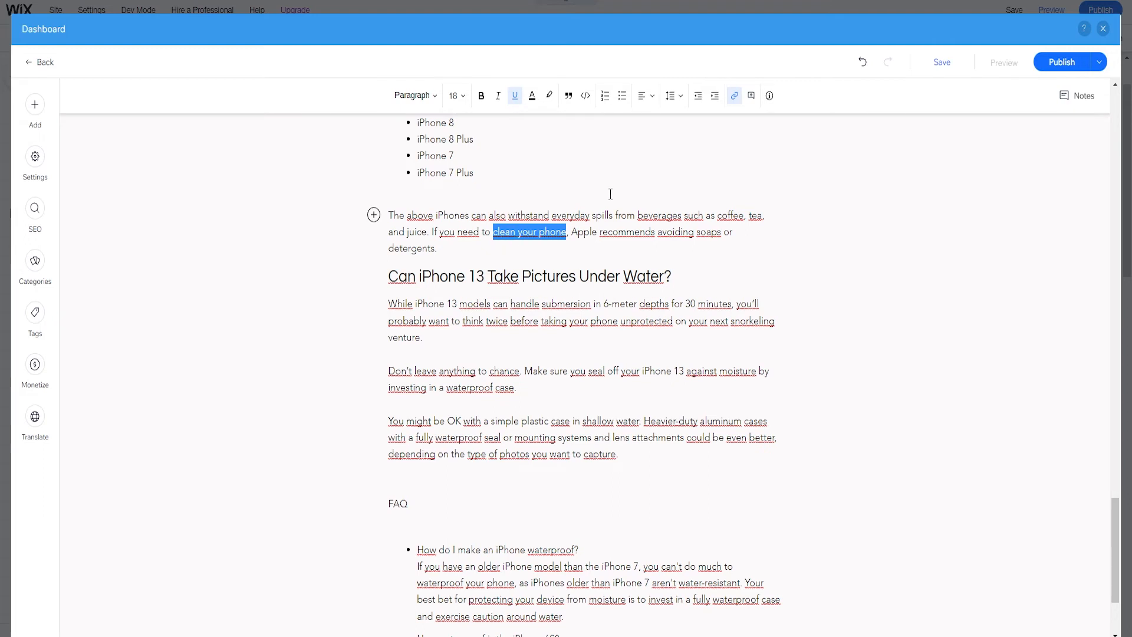
click(734, 98)
click(688, 176)
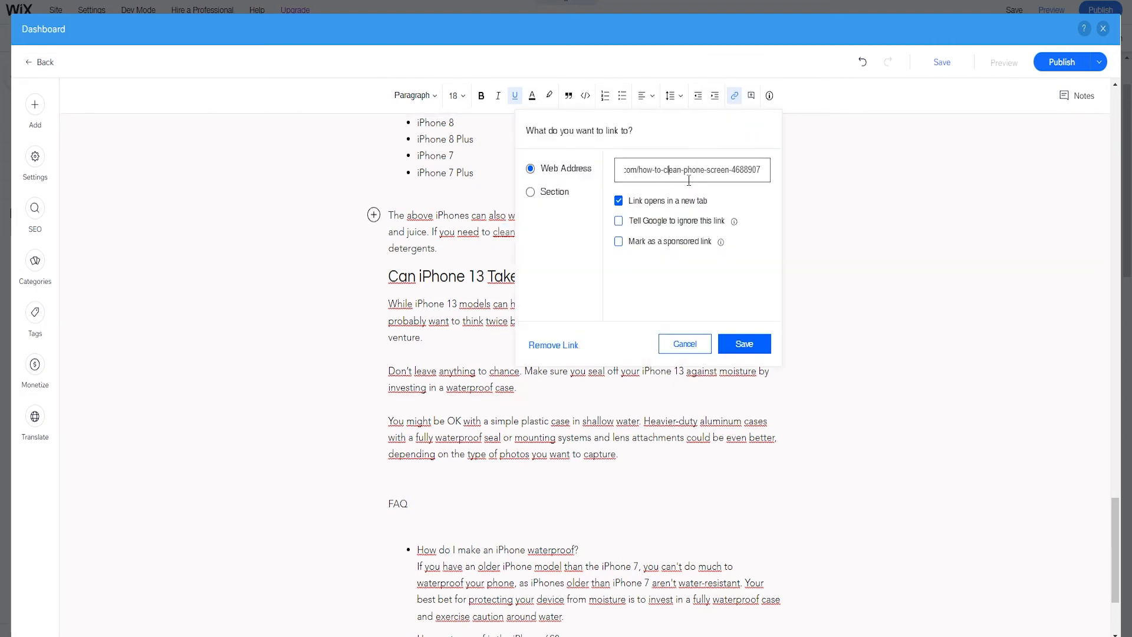
drag(713, 172, 521, 174)
drag(674, 171, 732, 177)
click(724, 175)
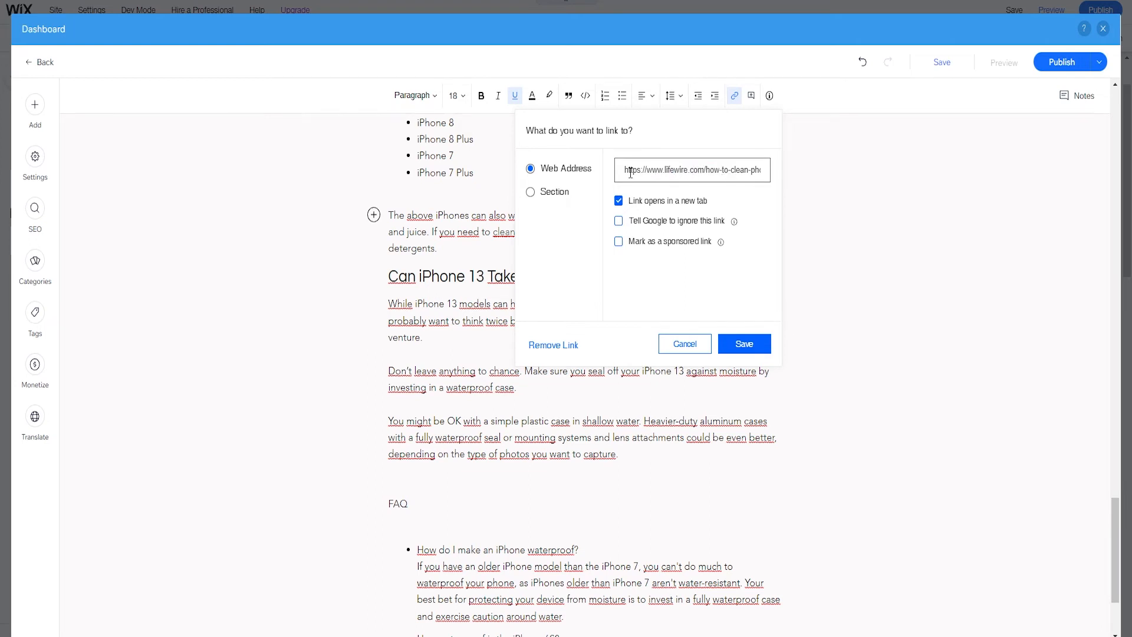
drag(630, 172, 824, 180)
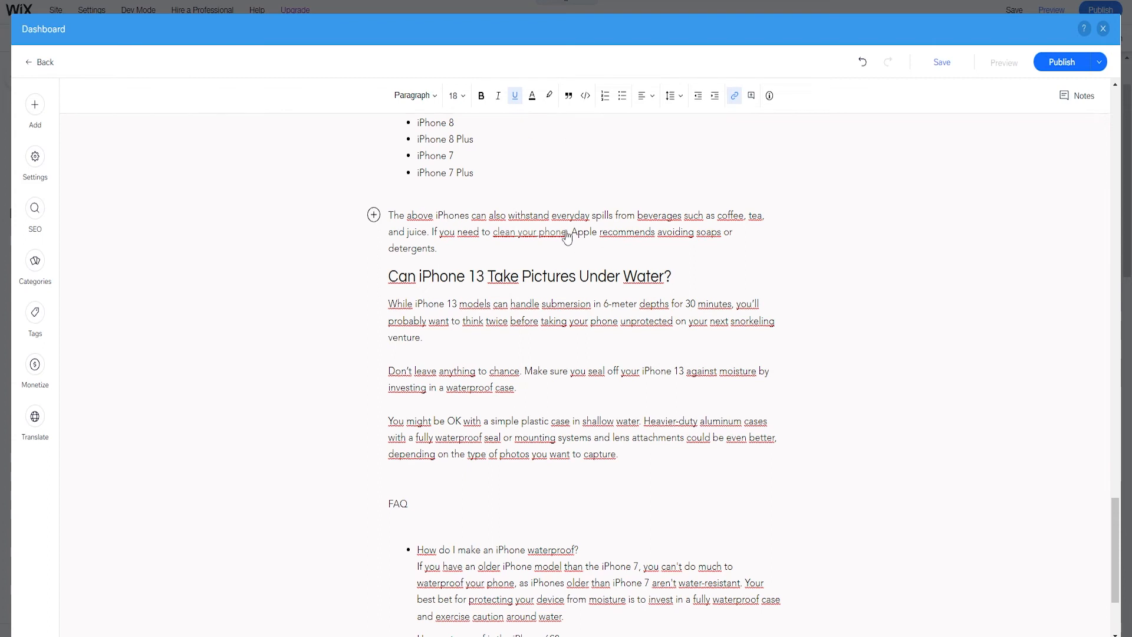
Reopen the "clean your phone" link settings, select the whole web address and cancel without changing it.
drag(566, 232, 493, 232)
click(734, 96)
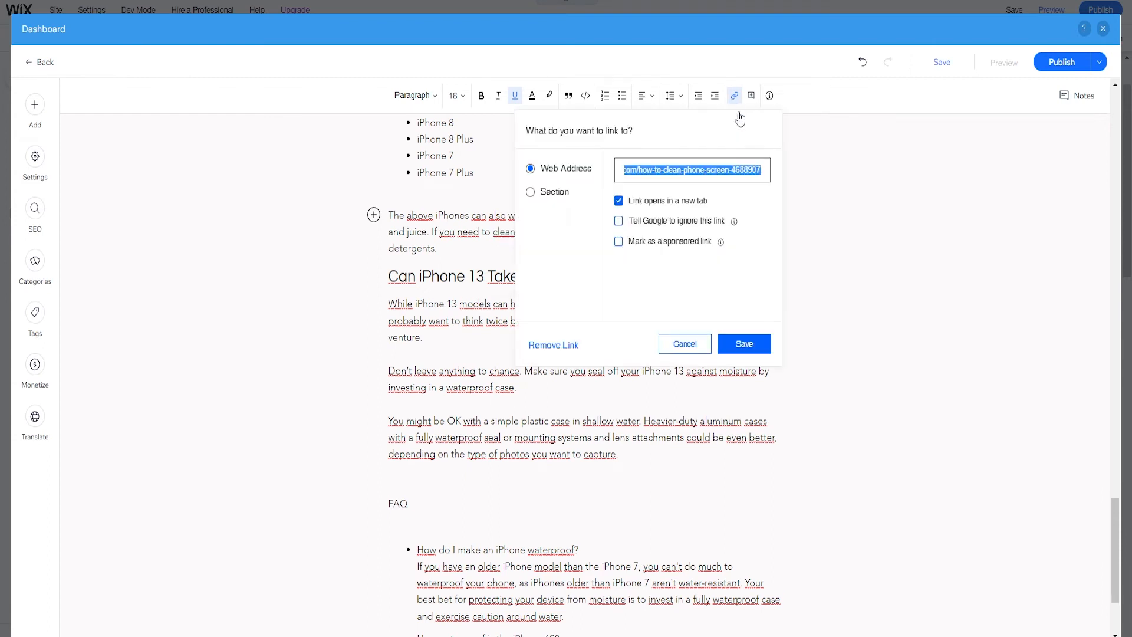
click(700, 169)
drag(762, 172, 624, 170)
click(684, 345)
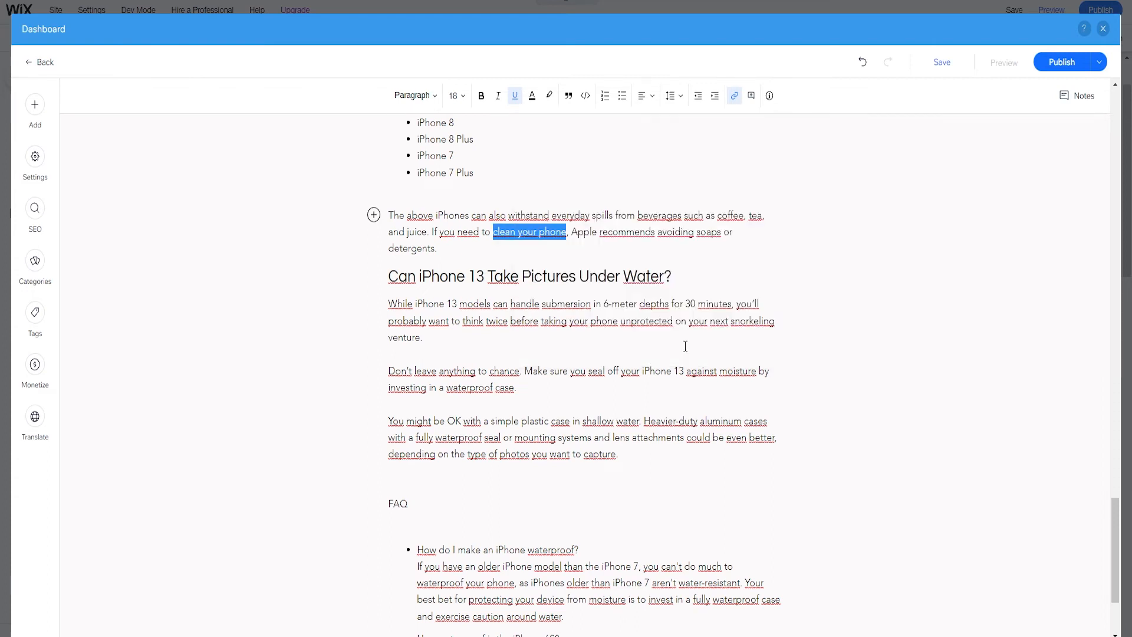
Examine the text under "Can iPhone 13 Take Pictures Under Water?", the FAQ and the area around the smartphone image.
click(608, 240)
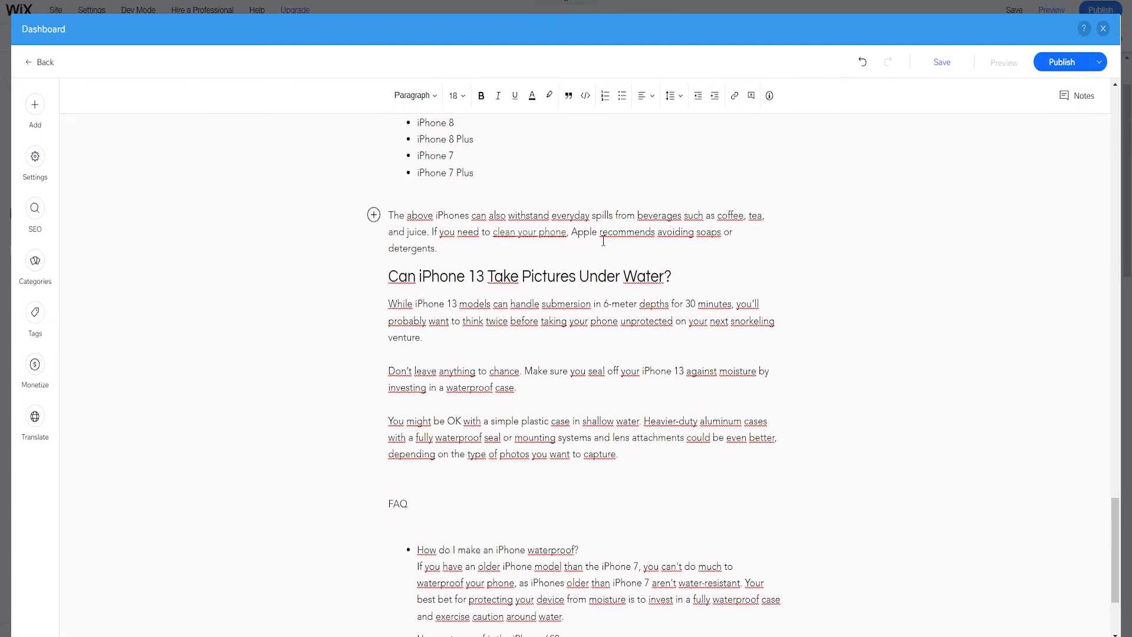
mouse_move(559, 304)
mouse_down()
mouse_move(430, 339)
mouse_move(593, 321)
mouse_move(549, 321)
mouse_move(559, 307)
mouse_up()
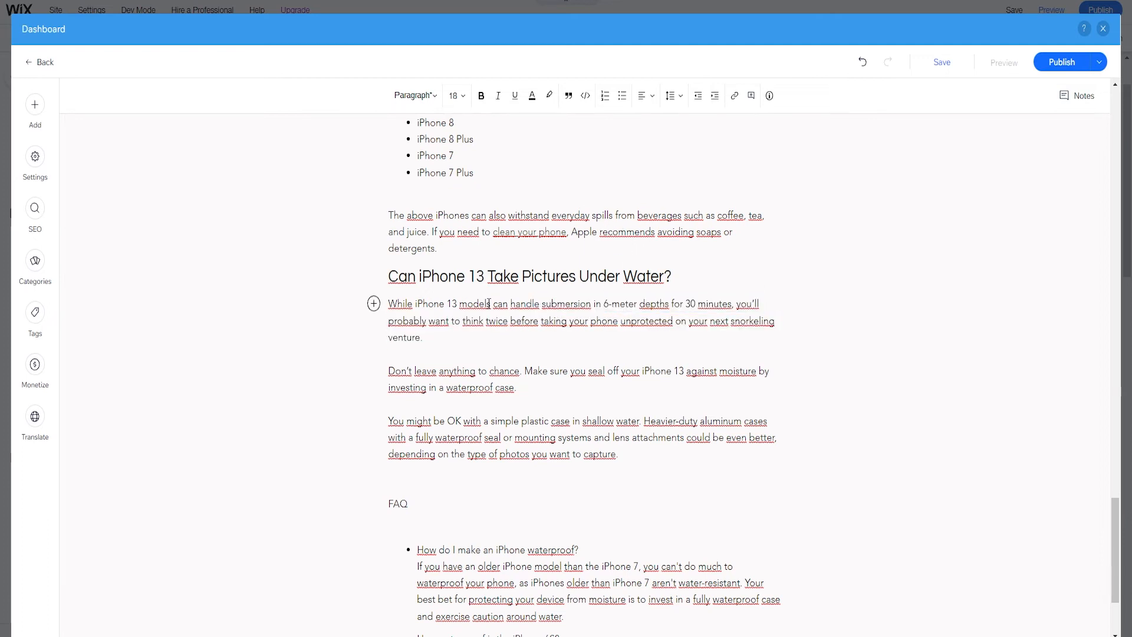
drag(469, 303, 568, 310)
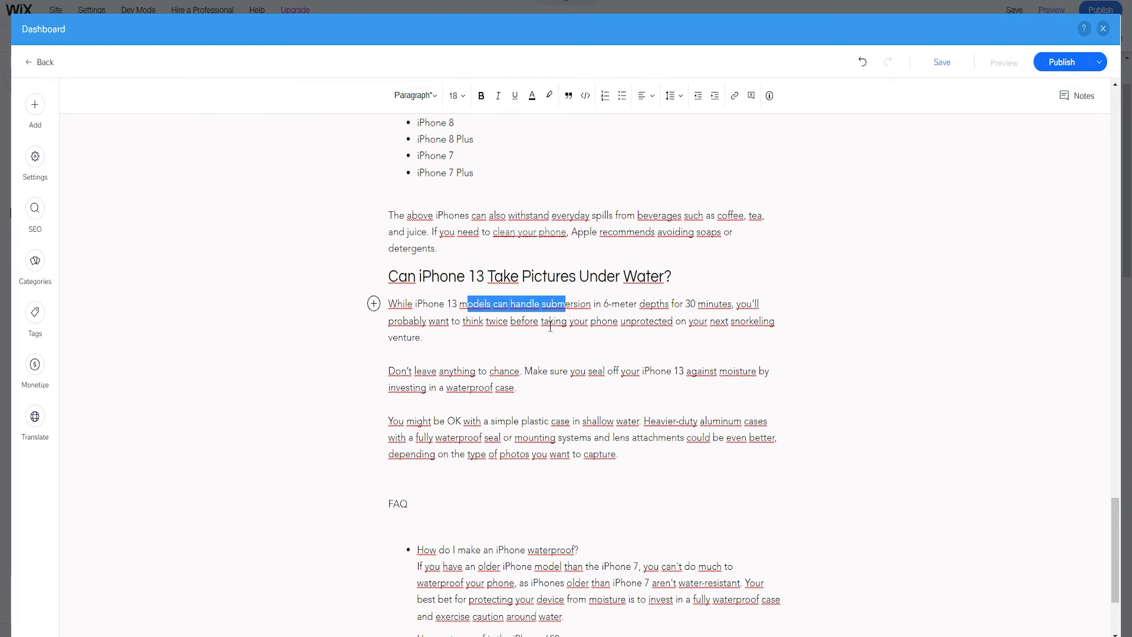
click(475, 307)
scroll(471, 366, down, 3)
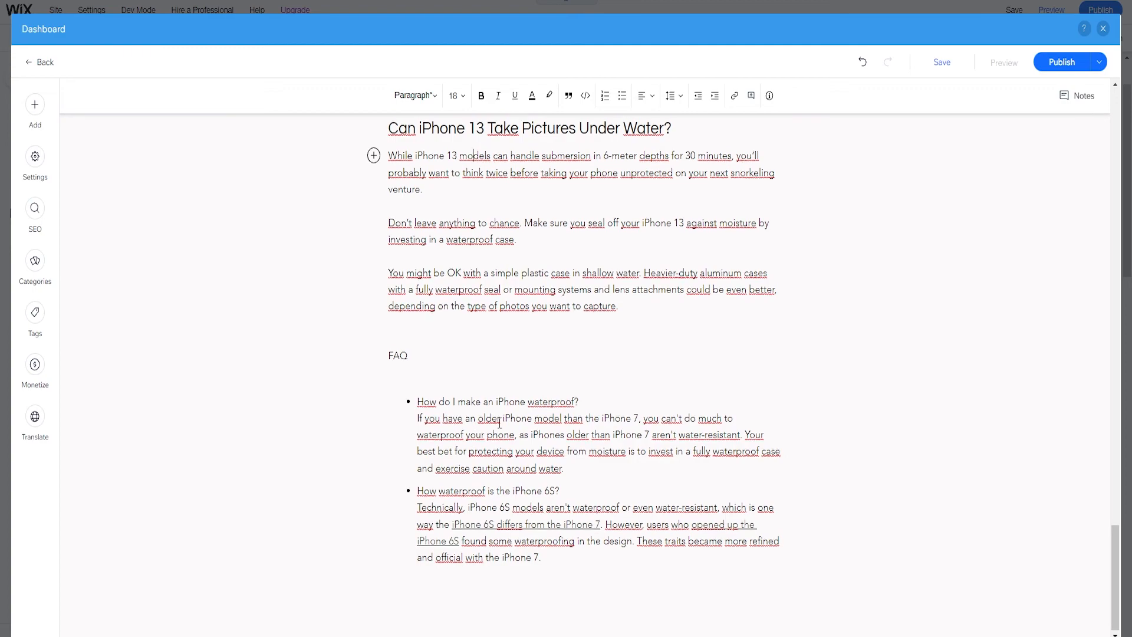
scroll(519, 392, up, 9)
scroll(576, 392, up, 8)
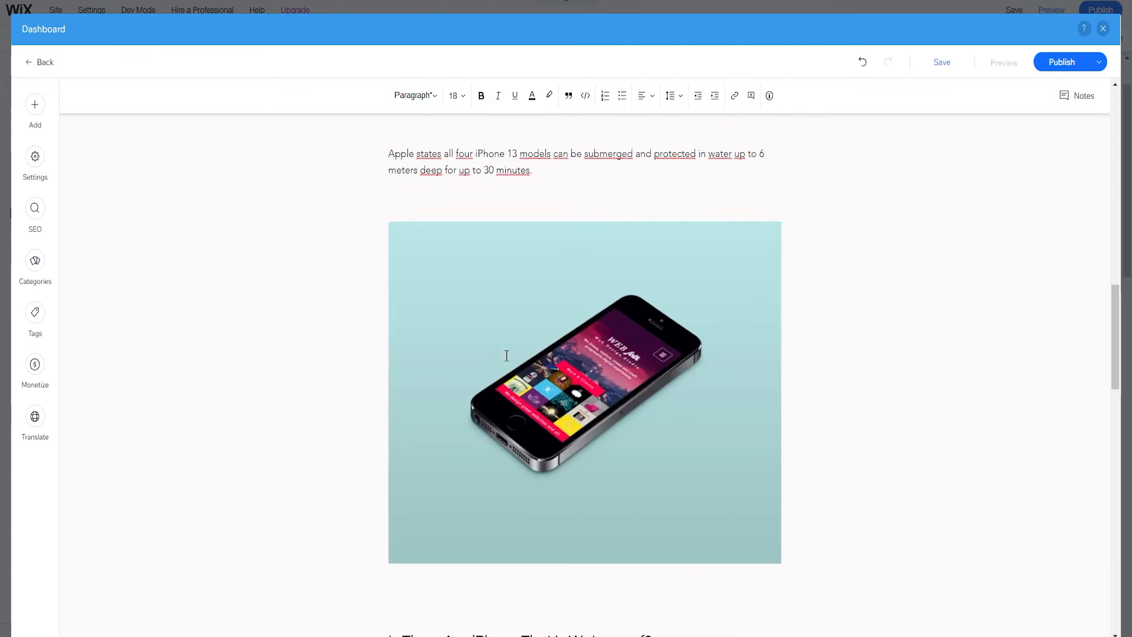
Write the line "Is the Iphone better then Samsung?" above the list starting with iPhone SE (2nd generation).
scroll(507, 353, down, 6)
scroll(516, 343, down, 6)
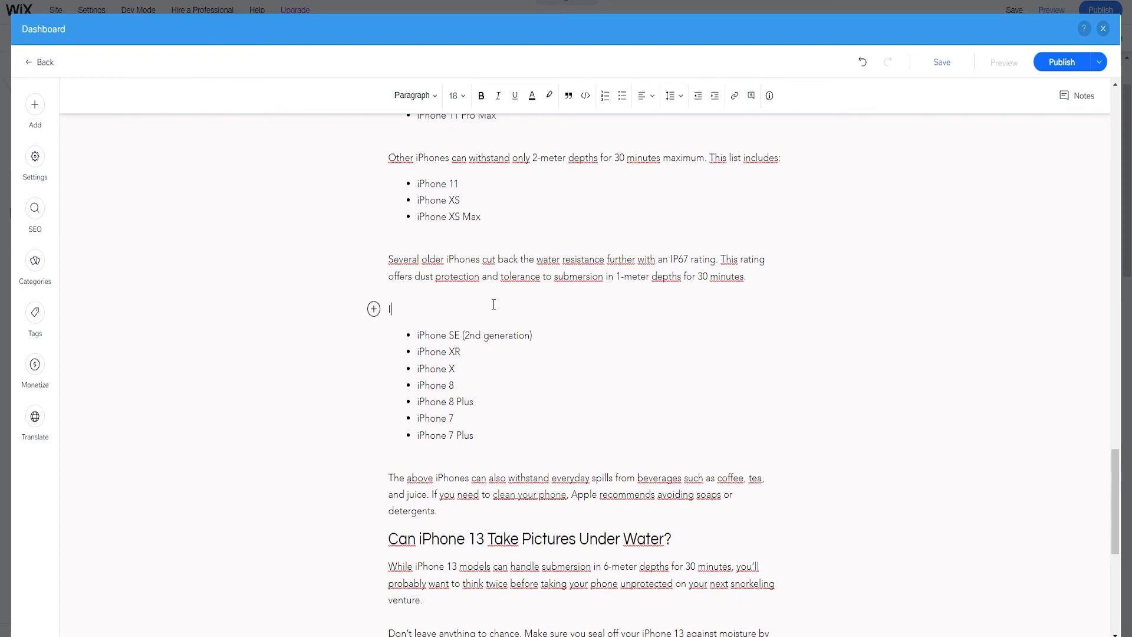
text(he a)
text(phone better th)
text(en the)
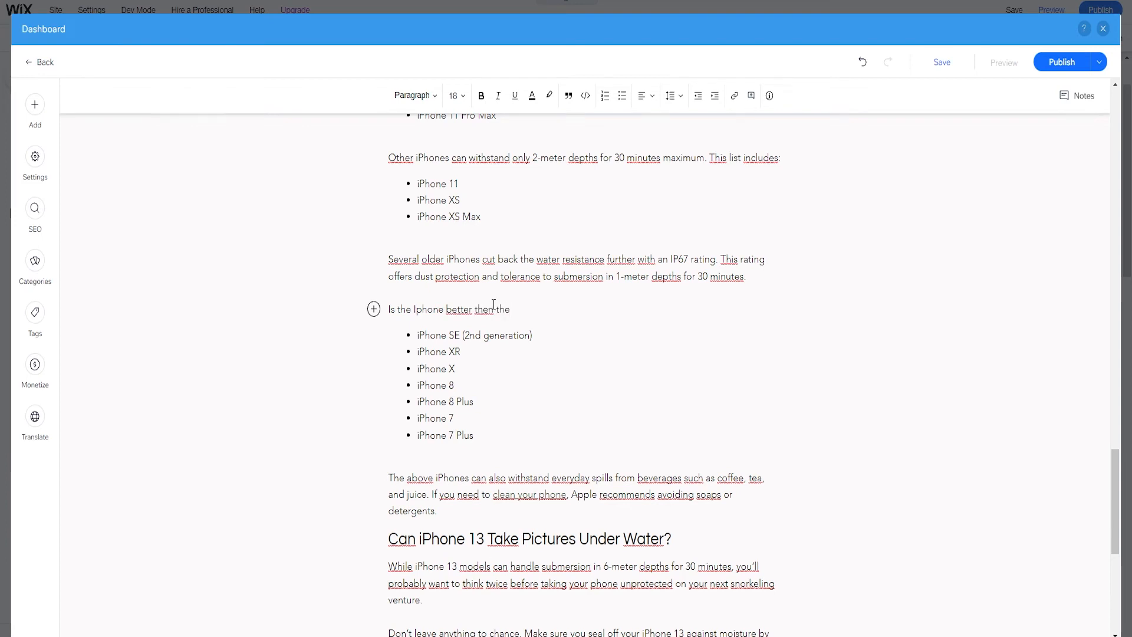
text( Samsung)
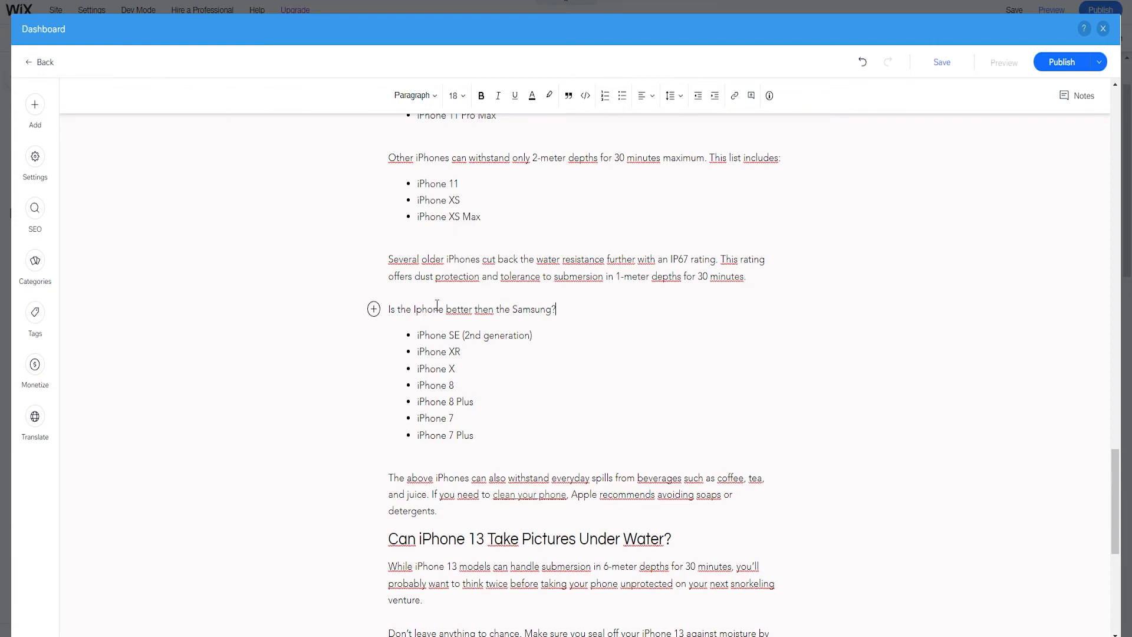
double_click(484, 311)
double_click(505, 312)
key(BackSpace)
Inspect the Section and Web Address link options for the line "Is the Iphone better then Samsung?" and cancel without linking.
drag(572, 300, 445, 311)
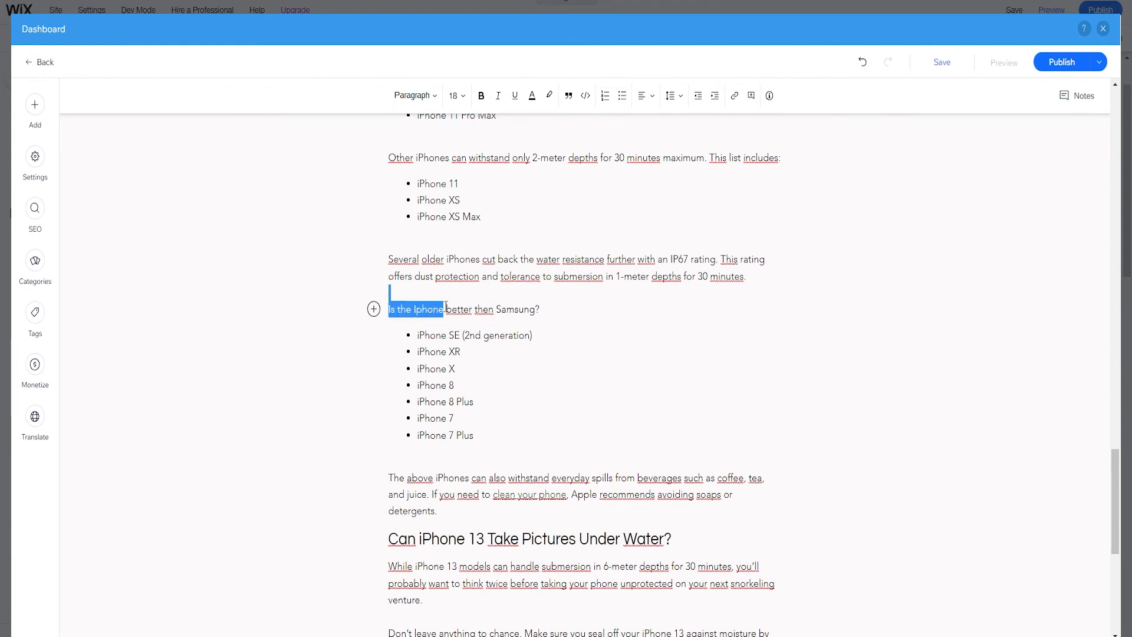
click(569, 308)
drag(589, 314, 379, 318)
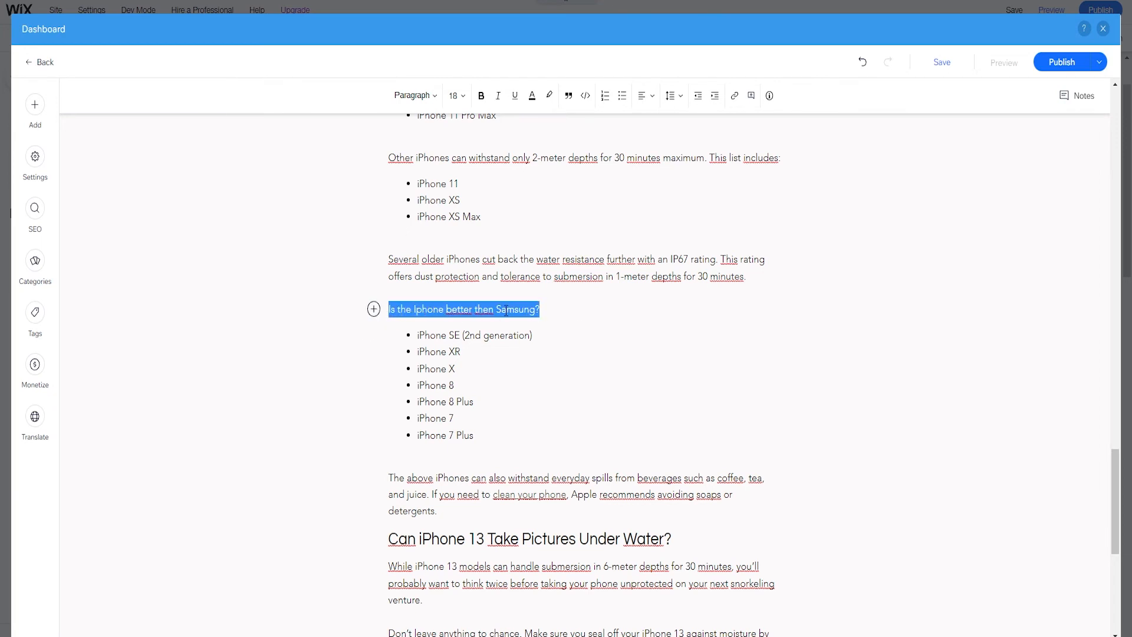
drag(555, 311, 392, 309)
click(519, 310)
drag(537, 306, 388, 318)
drag(540, 309, 388, 311)
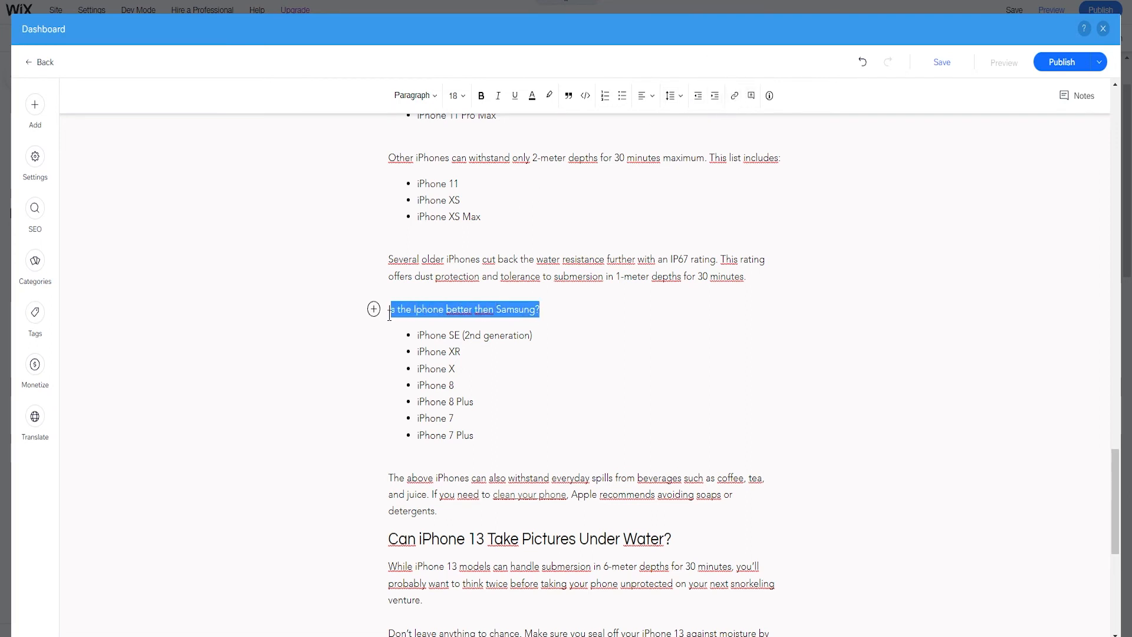
click(737, 98)
click(560, 194)
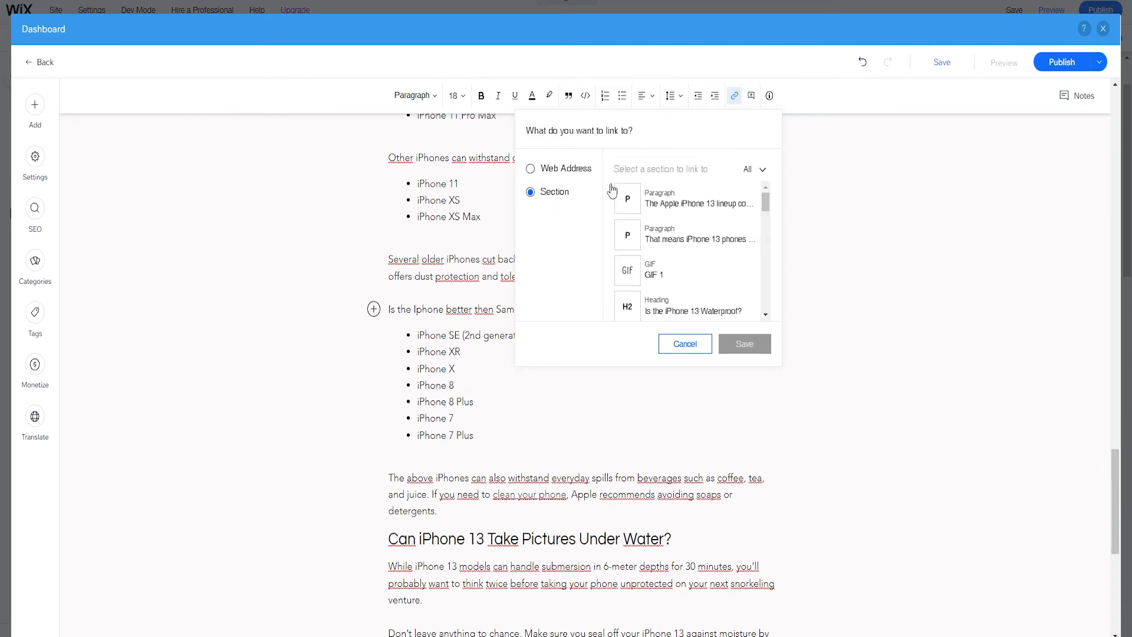
click(552, 169)
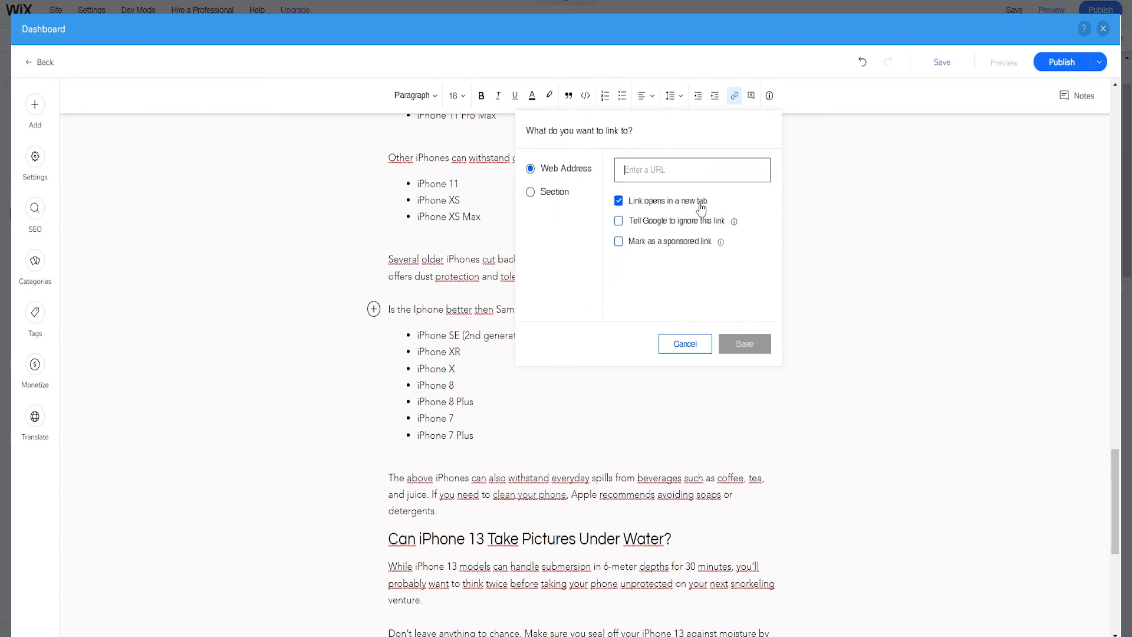
click(651, 173)
click(689, 206)
click(685, 344)
drag(555, 310, 388, 311)
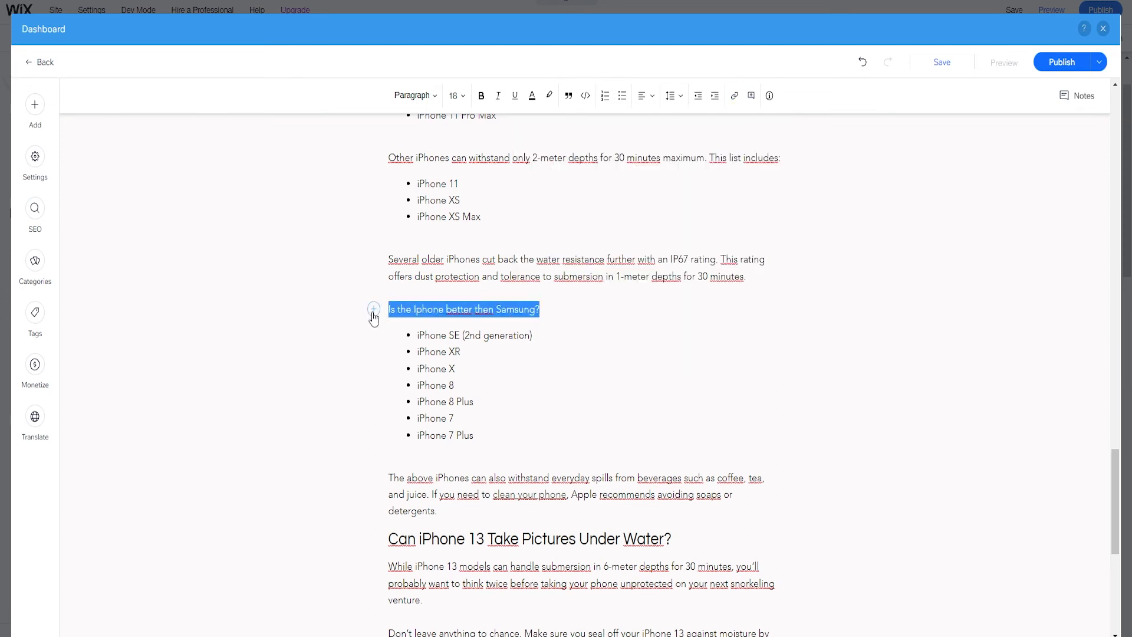
click(532, 303)
drag(543, 310, 398, 294)
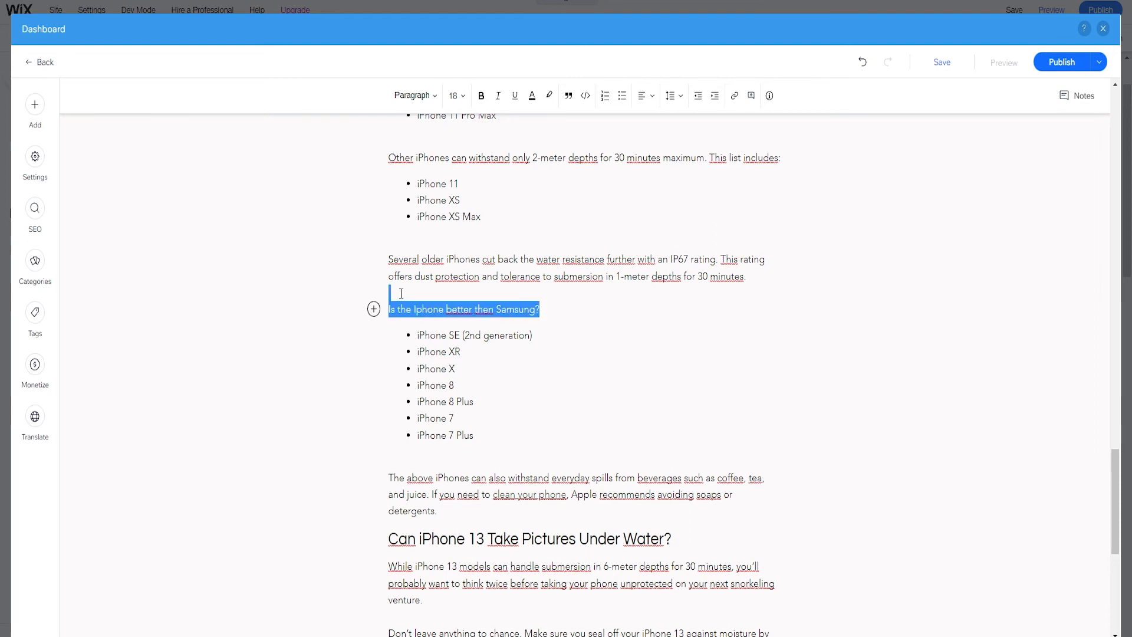
click(440, 307)
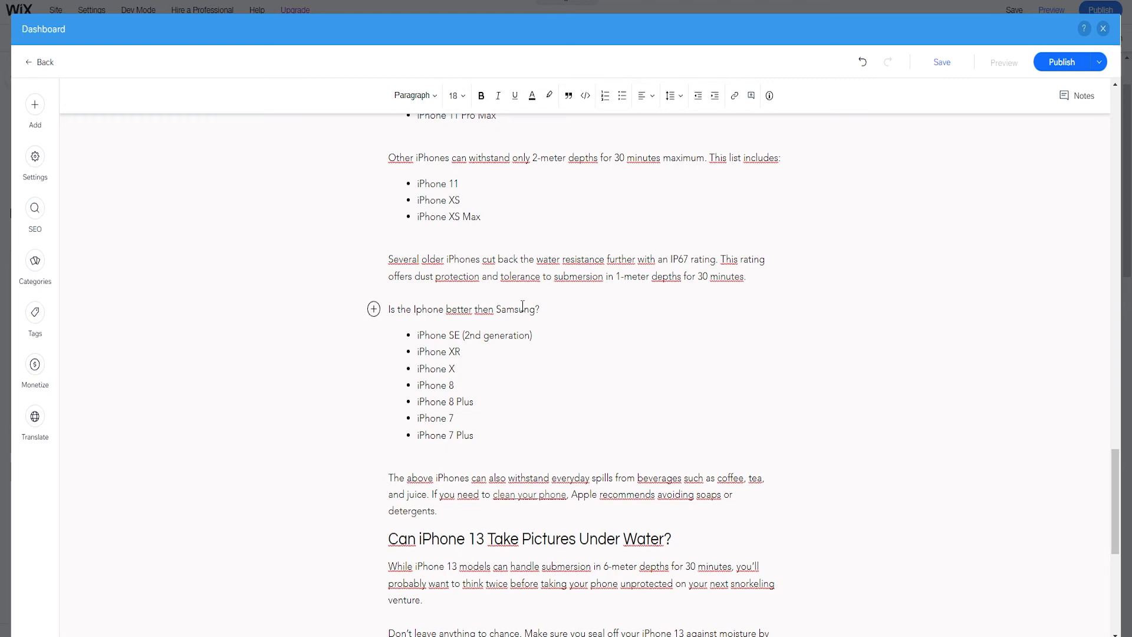
Open the post's SEO settings at the basics with the URL slug, title tag and meta description.
scroll(577, 268, up, 20)
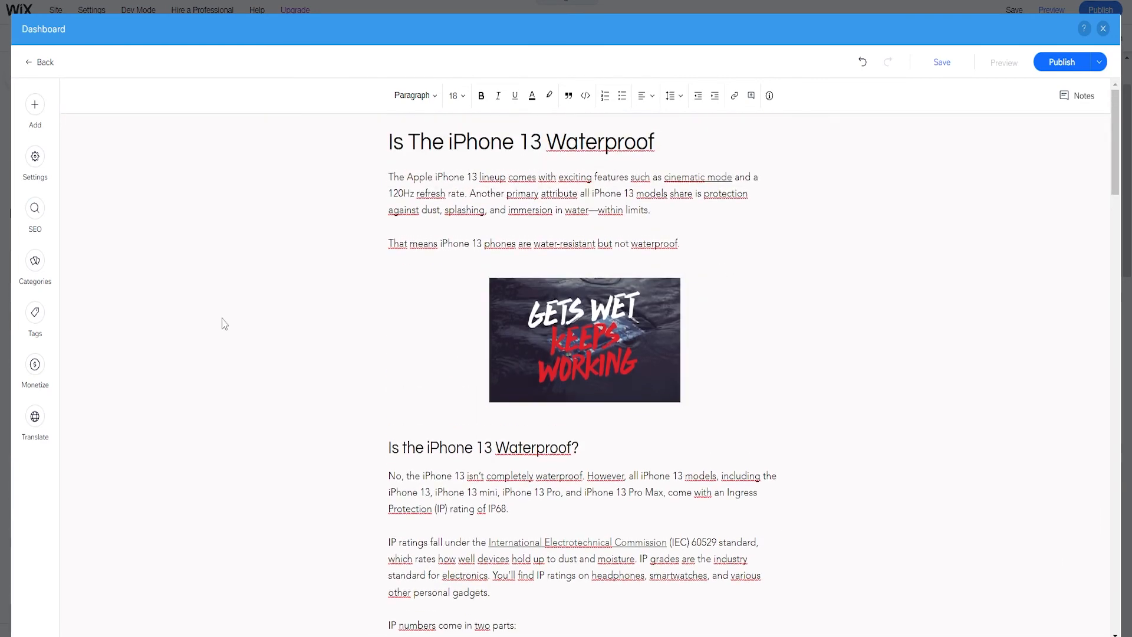
click(37, 211)
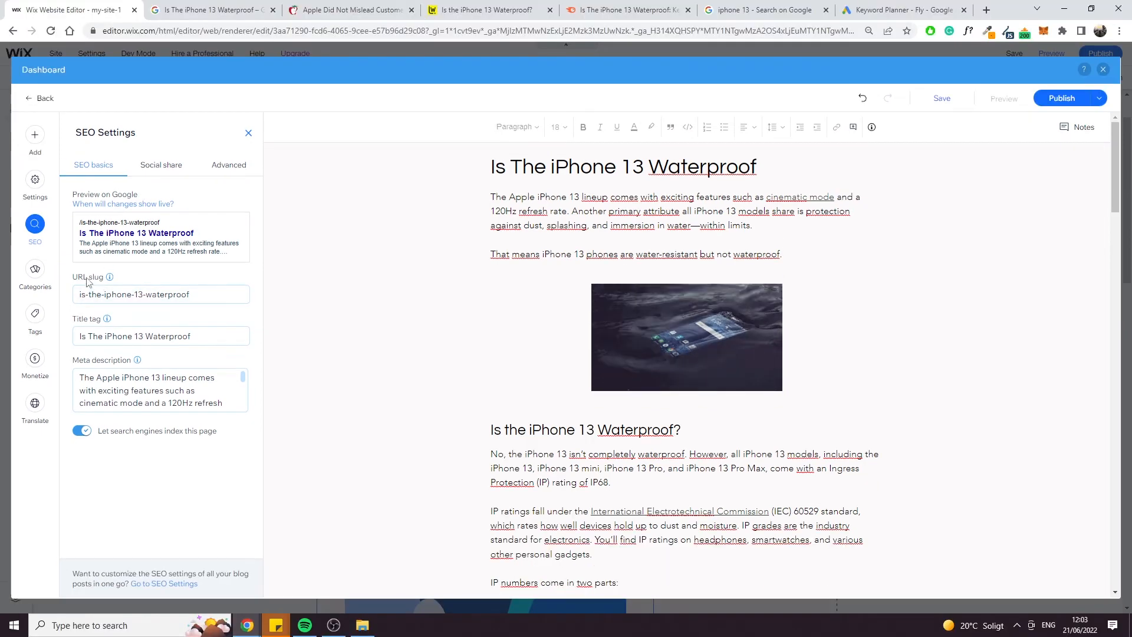
drag(83, 270, 104, 271)
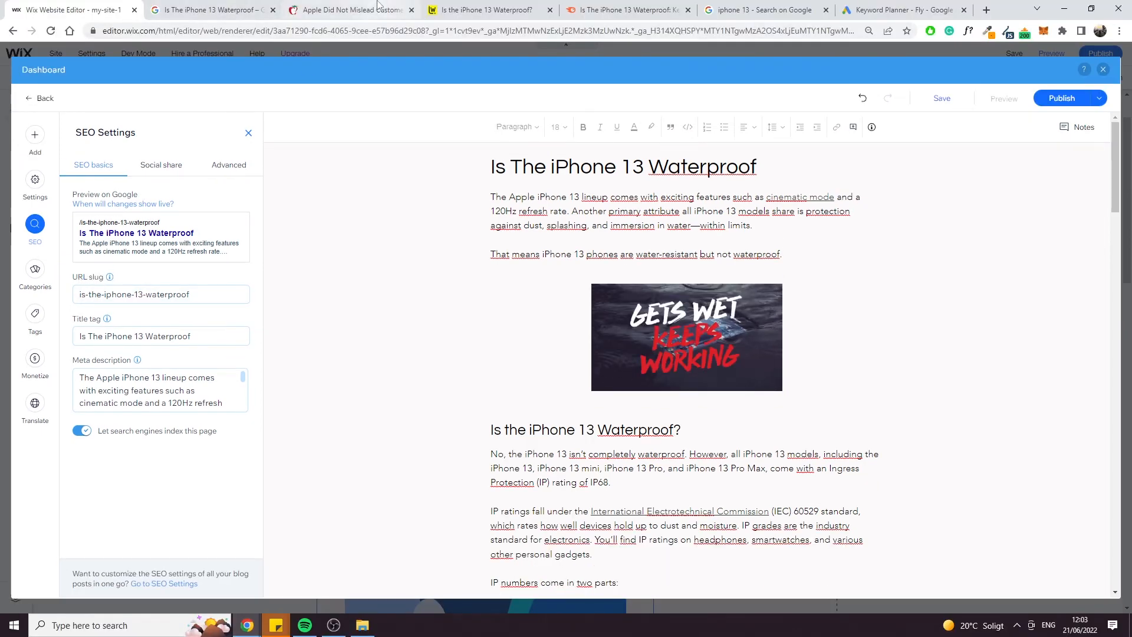
Check the web address of the MacRumors article on iPhone water resistance and return to the Wix editor.
click(352, 10)
drag(394, 30, 211, 35)
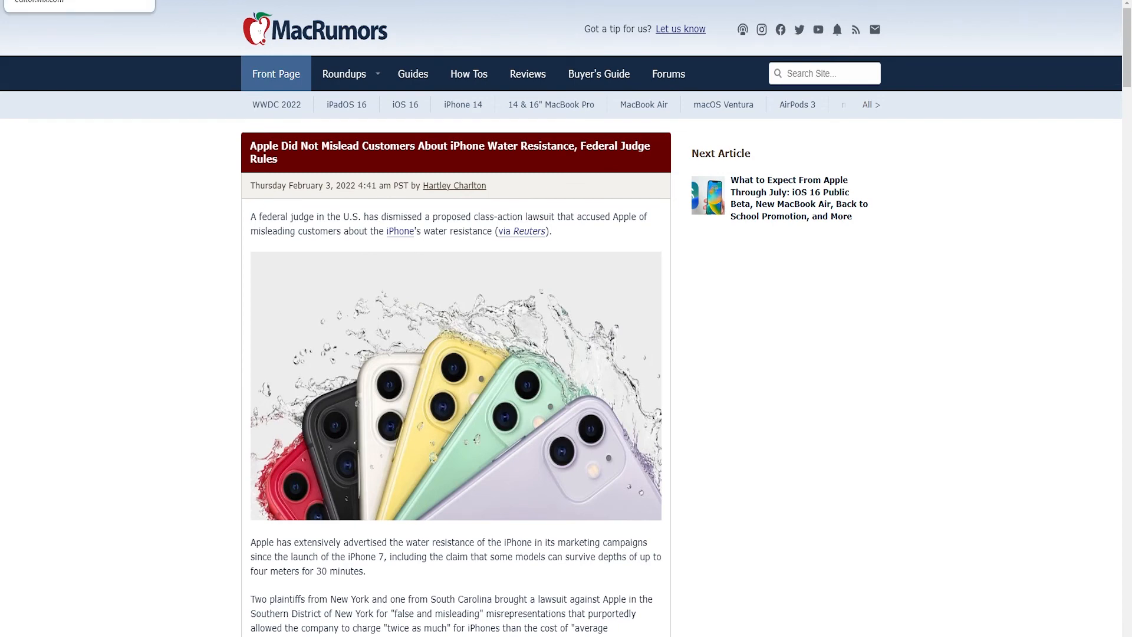
click(71, 0)
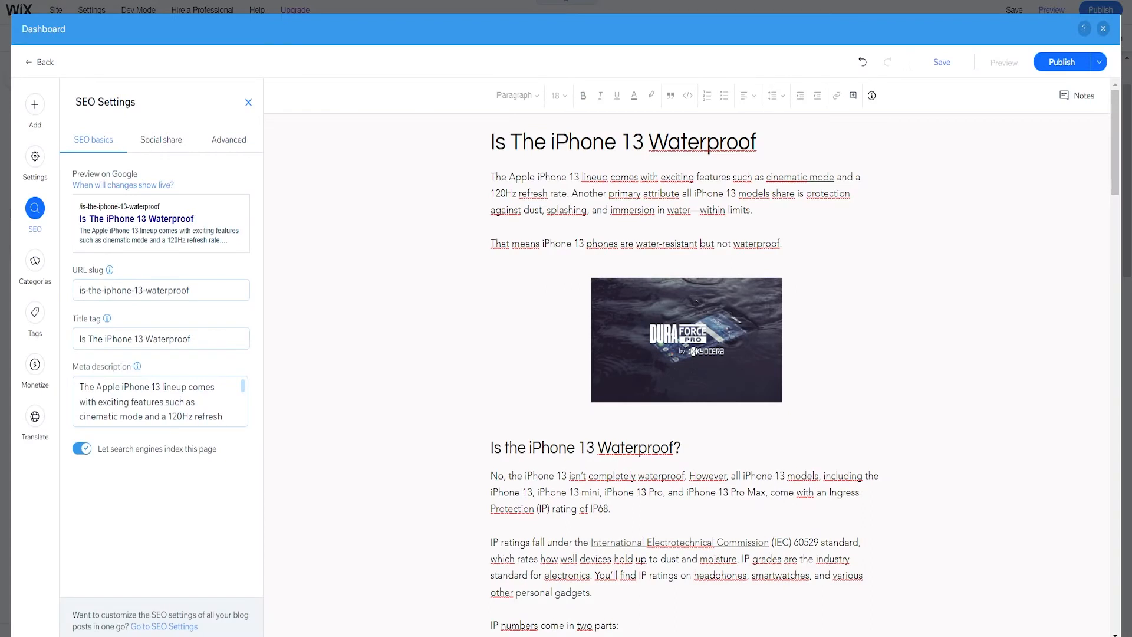
Review the URL slug "is-the-iphone-13-waterproof" in the SEO settings and dismiss the notice about changing the URL.
click(211, 291)
click(189, 255)
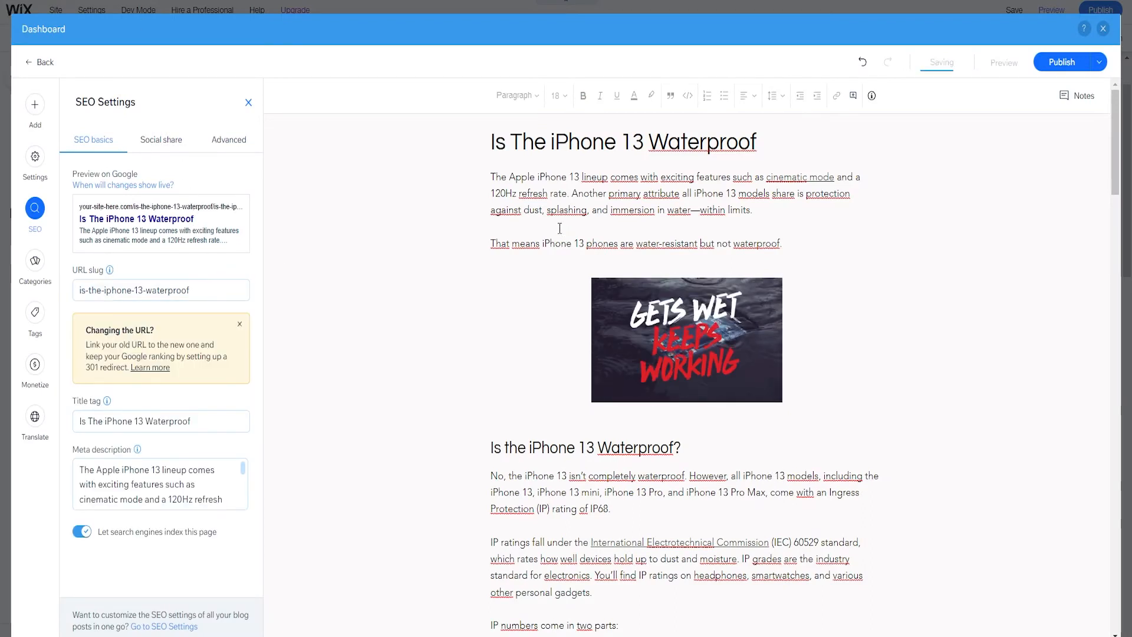
click(111, 288)
click(178, 274)
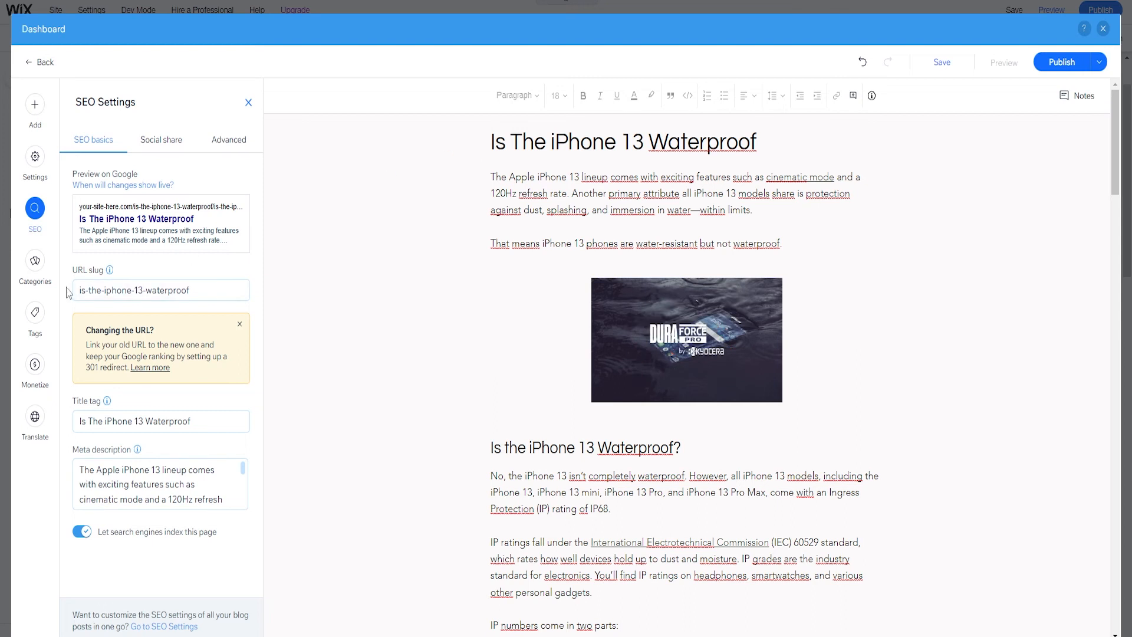
triple_click(84, 285)
click(98, 288)
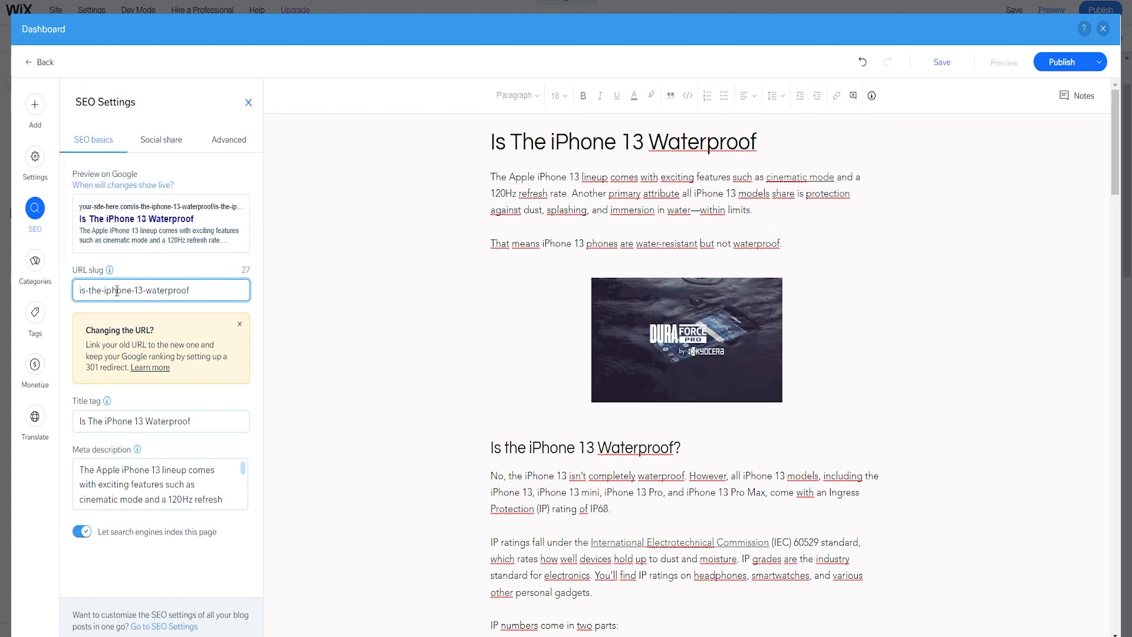
click(211, 287)
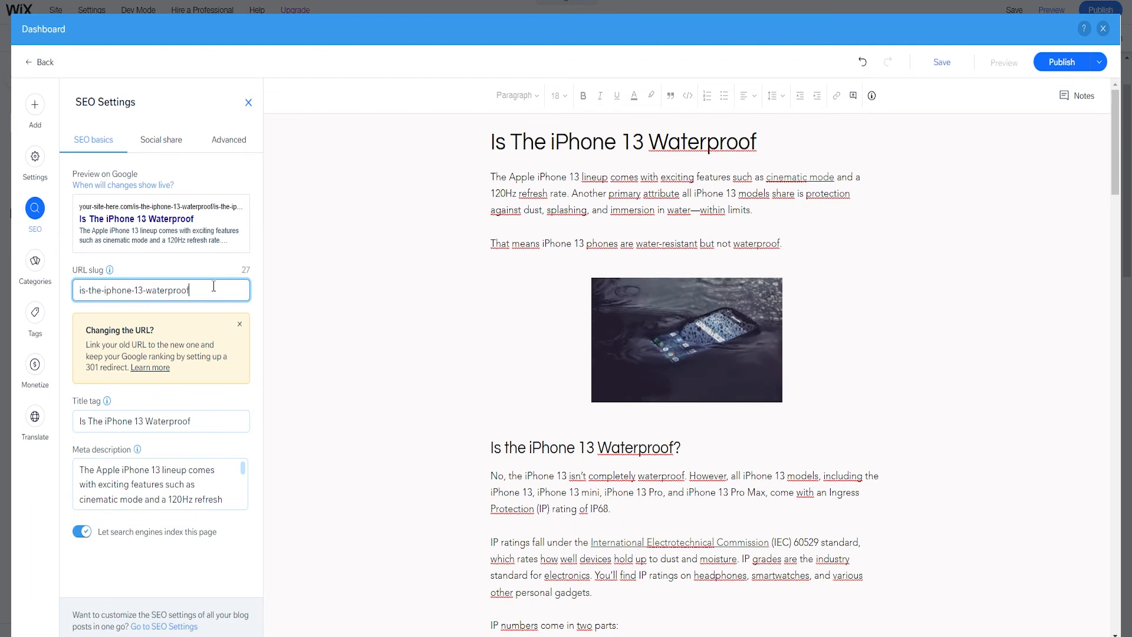
click(240, 324)
mouse_move(137, 367)
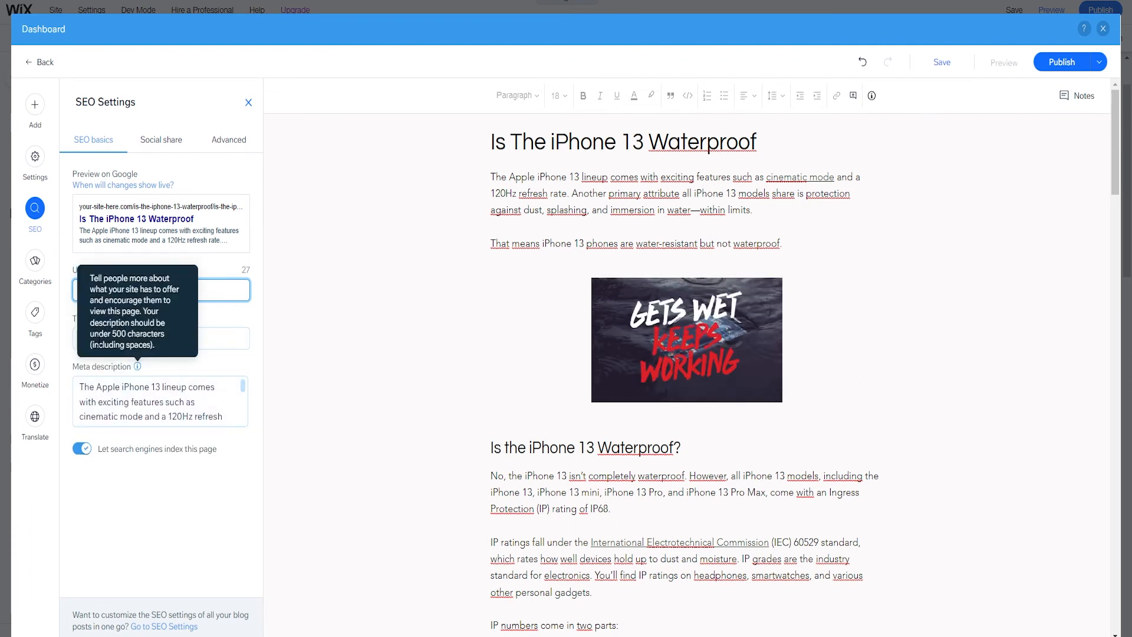
Switch to all Google results for "Is The iPhone 13 Waterproof" and examine the titles of the MacRumors and Lifewire results.
click(217, 321)
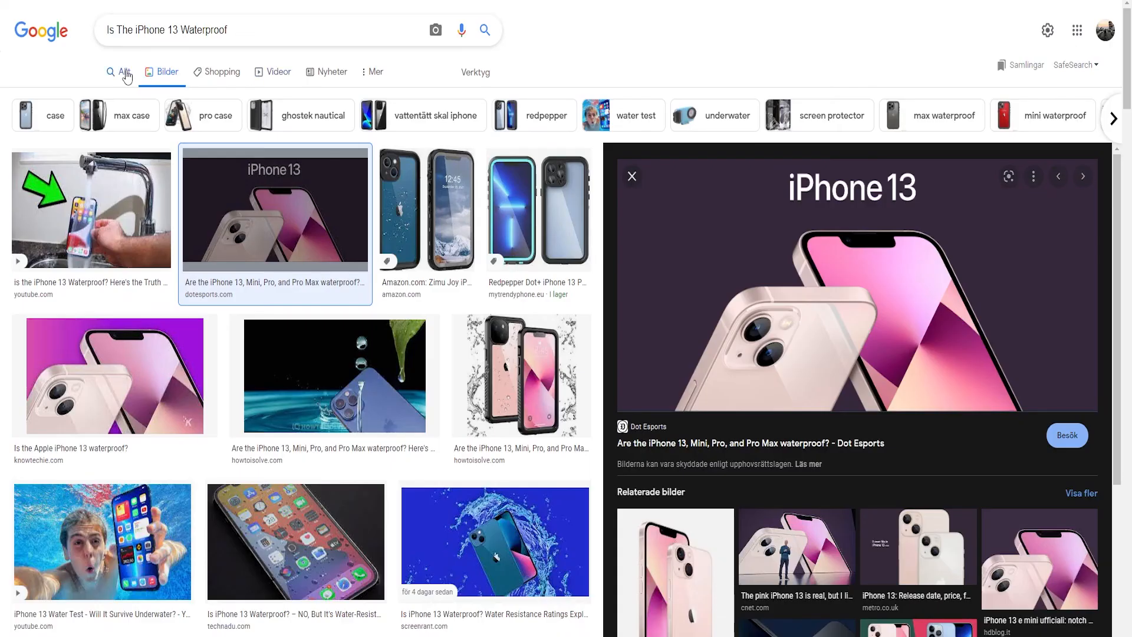
click(126, 73)
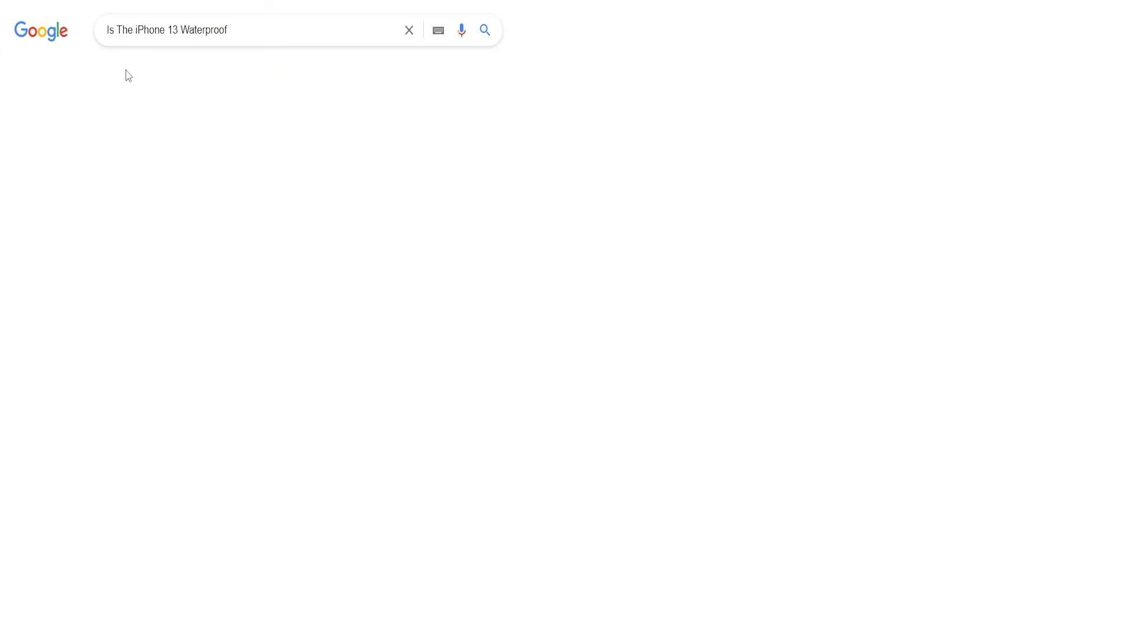
drag(82, 242, 419, 242)
scroll(108, 439, down, 1)
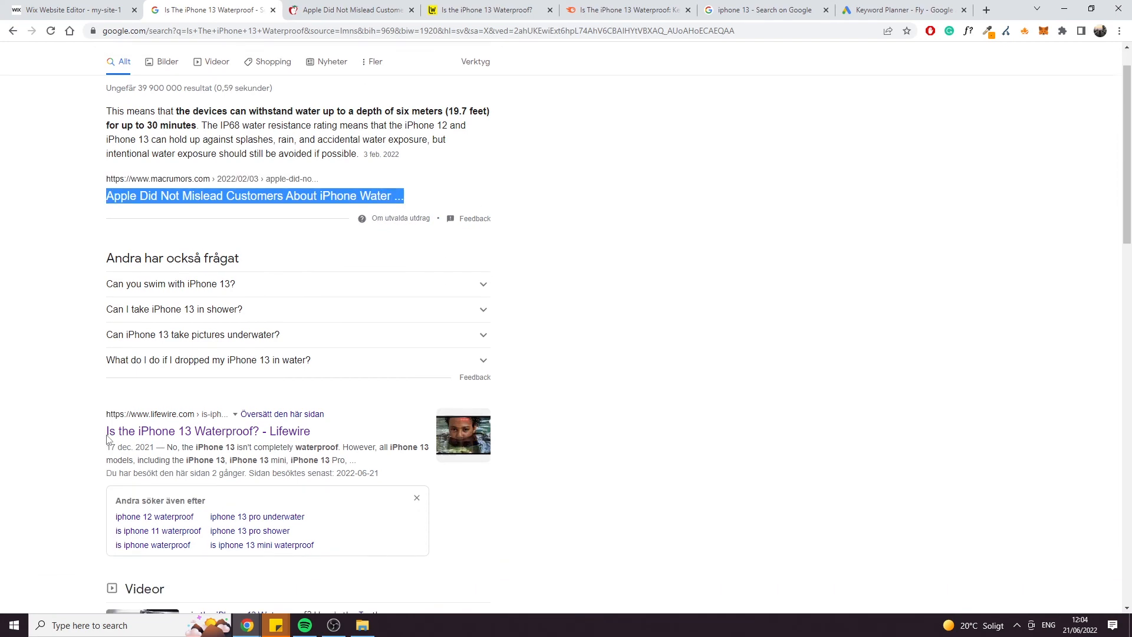
scroll(108, 439, down, 1)
drag(106, 361, 332, 360)
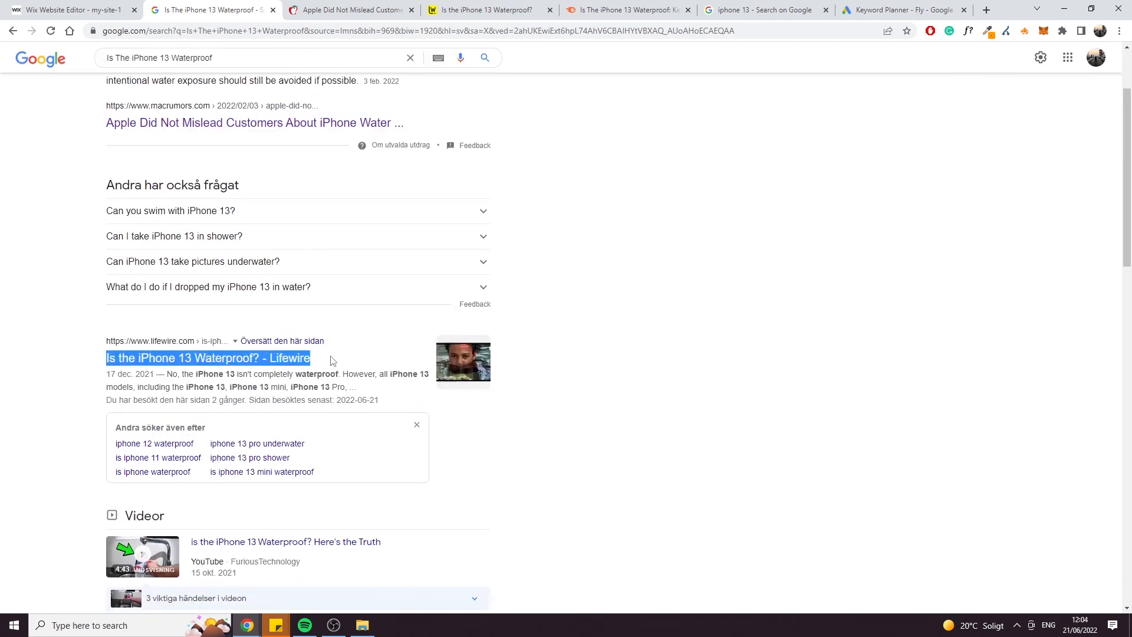
click(606, 322)
scroll(590, 328, down, 4)
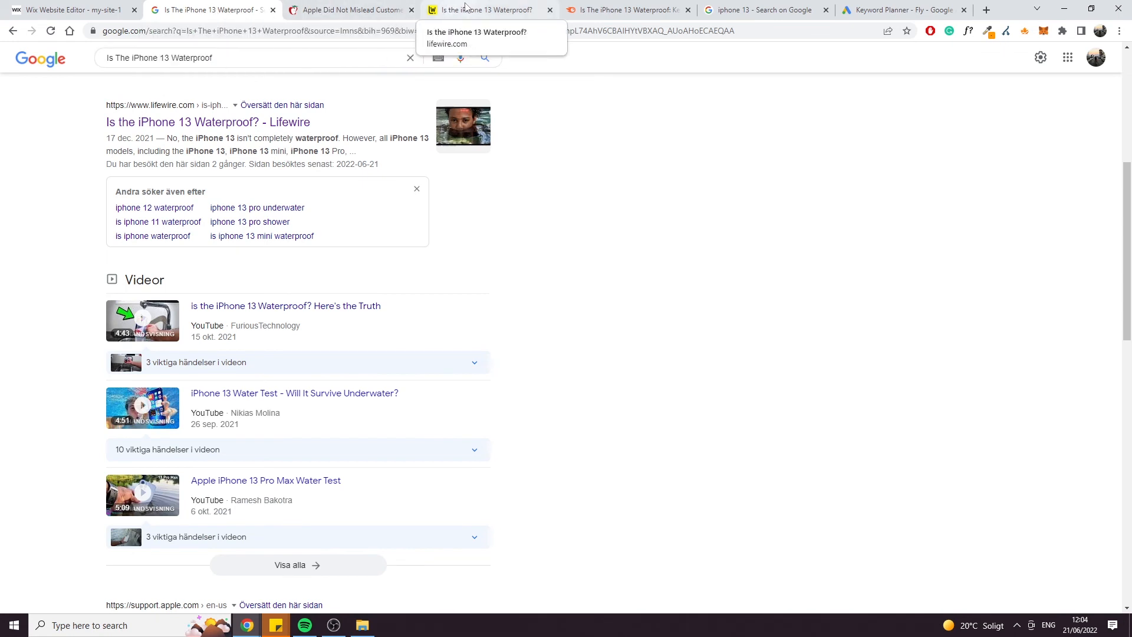
key(F11)
scroll(239, 94, up, 7)
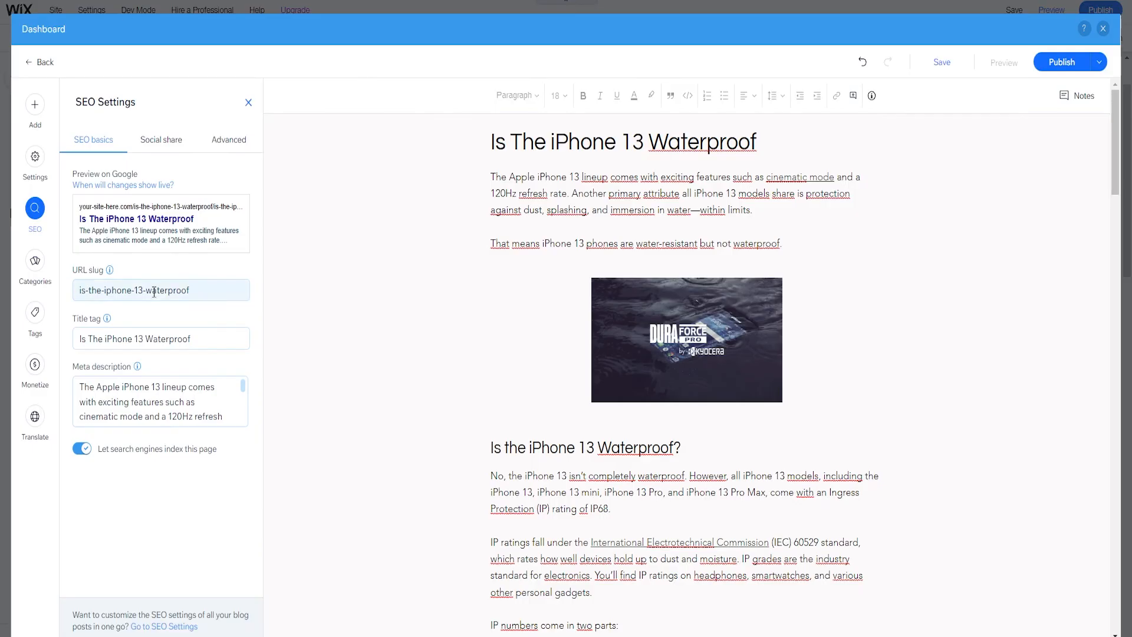
Check the post's URL slug and title tag in the Wix SEO settings against the result titles on Google.
click(152, 289)
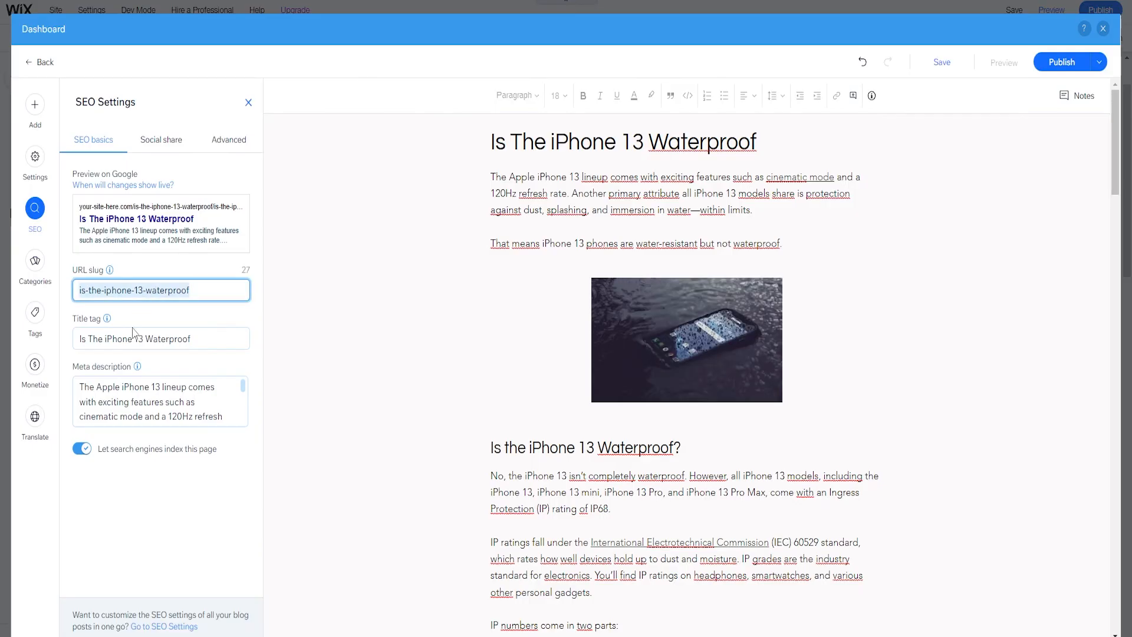
click(152, 340)
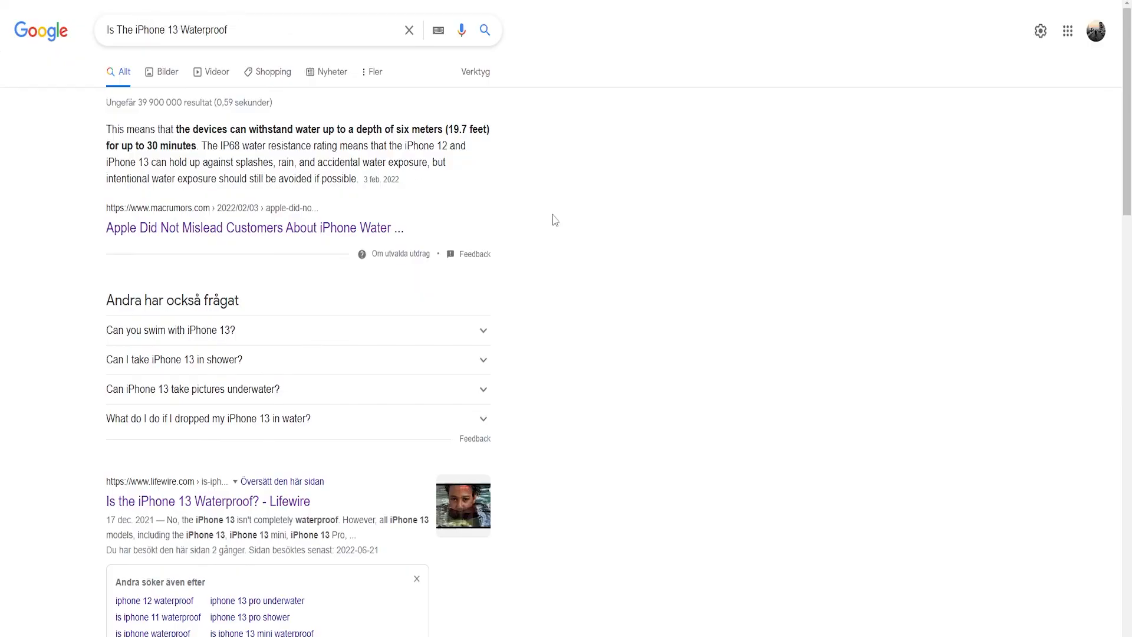
scroll(332, 323, down, 8)
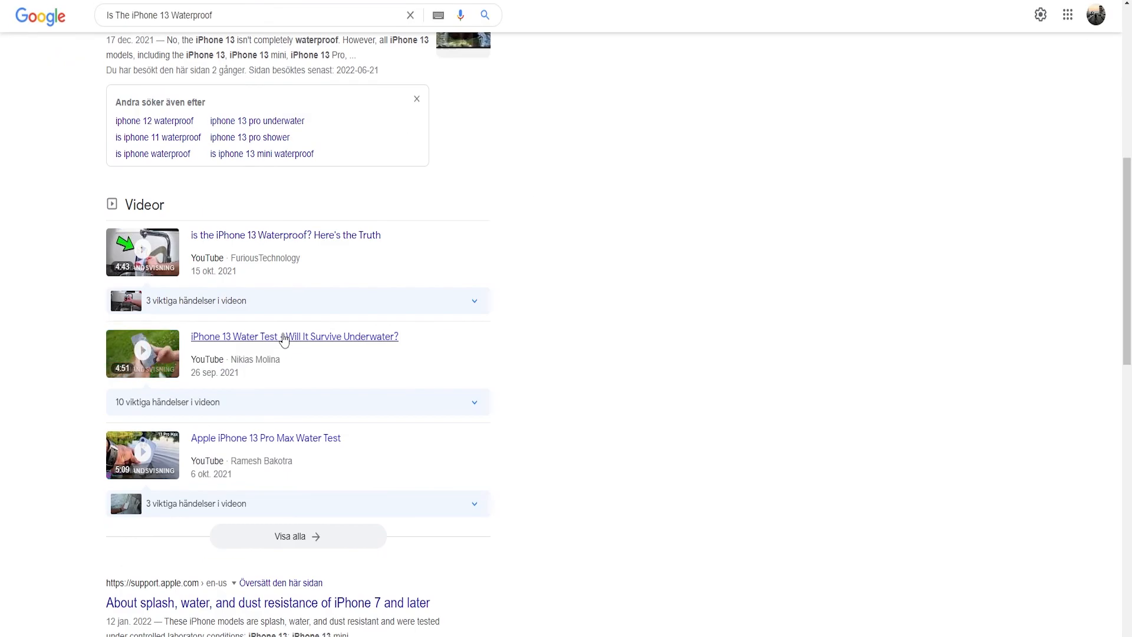
scroll(259, 384, down, 6)
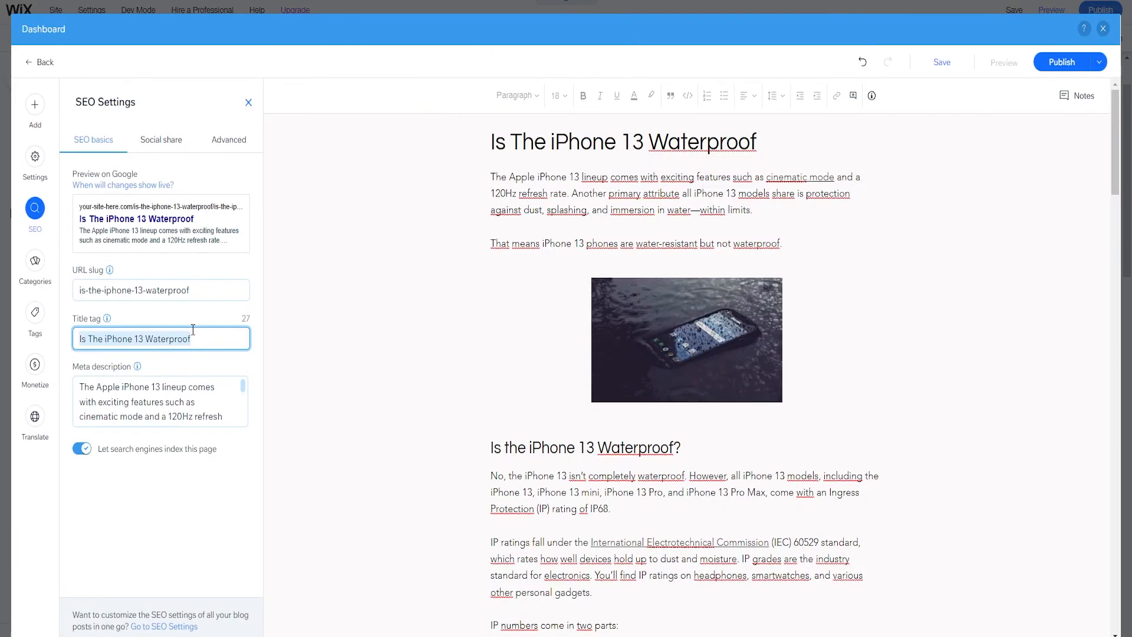
click(194, 333)
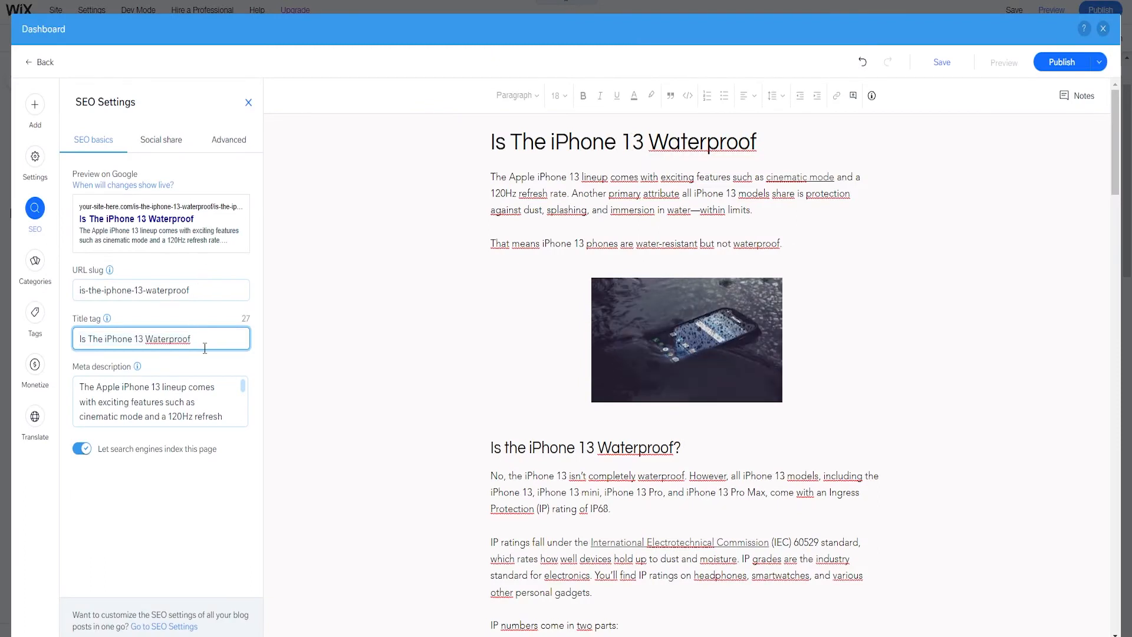
drag(202, 344, 82, 341)
click(135, 345)
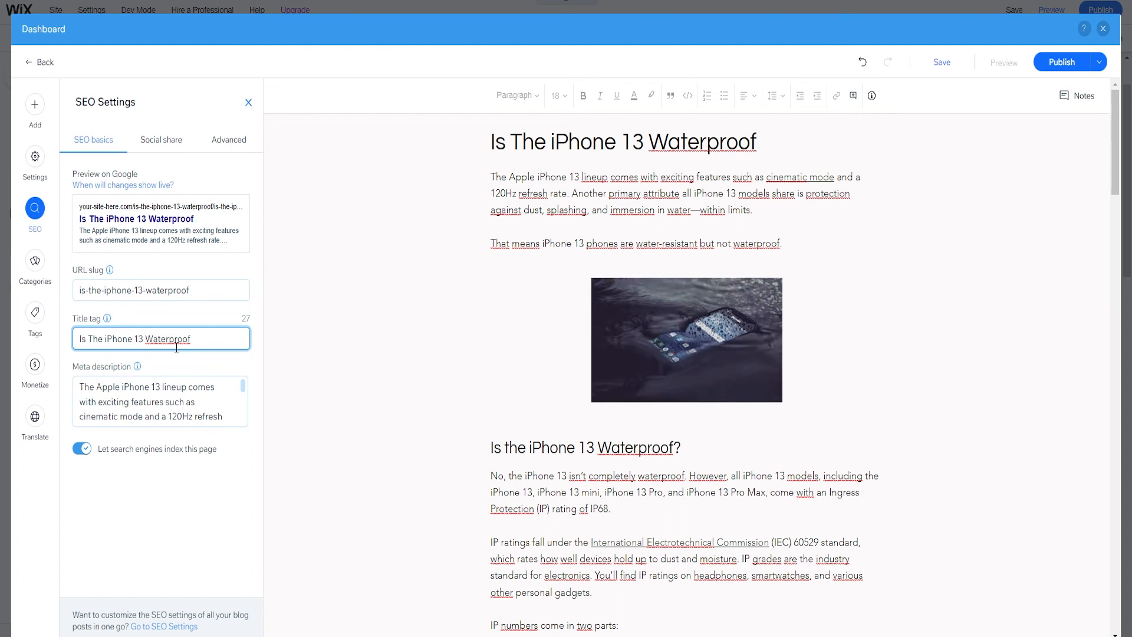
click(85, 324)
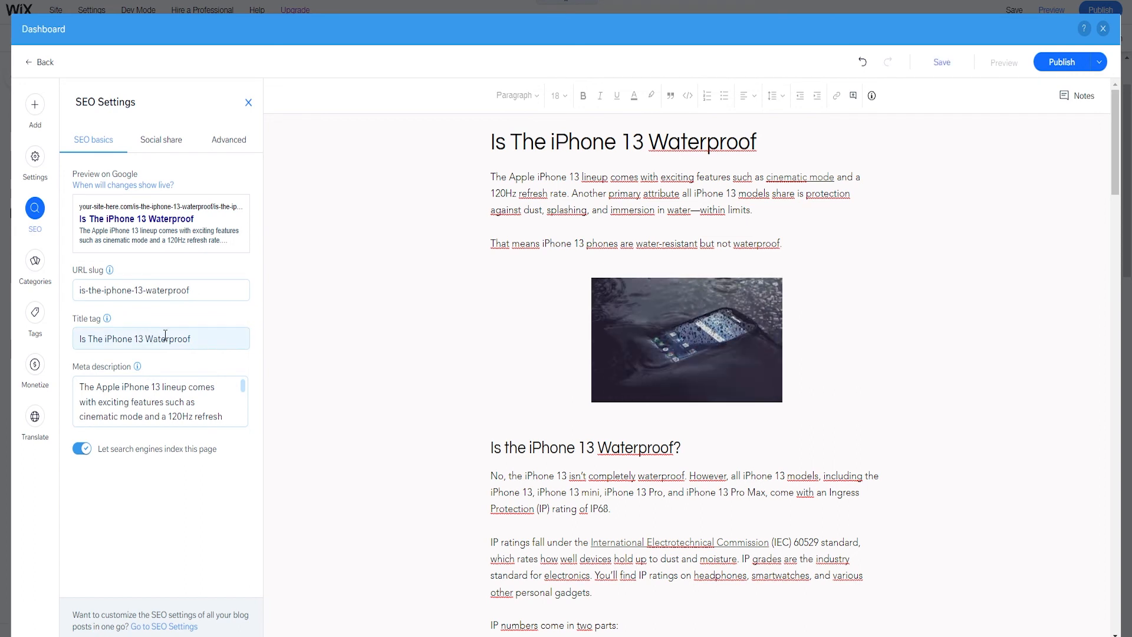
click(209, 333)
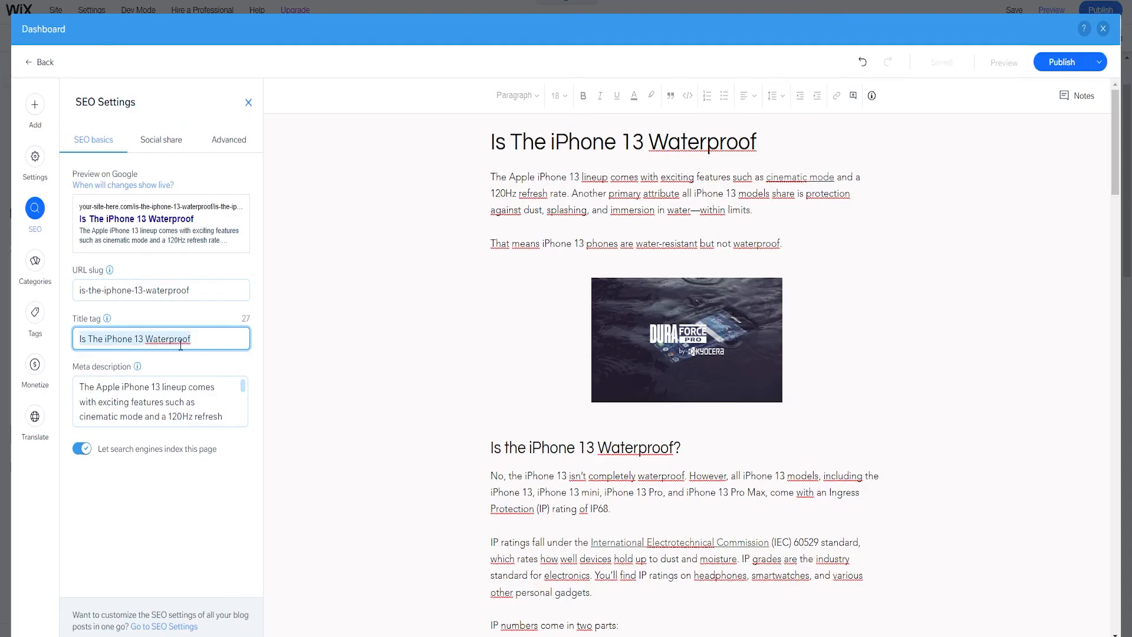
Read through the post's whole meta description in the SEO settings.
click(245, 400)
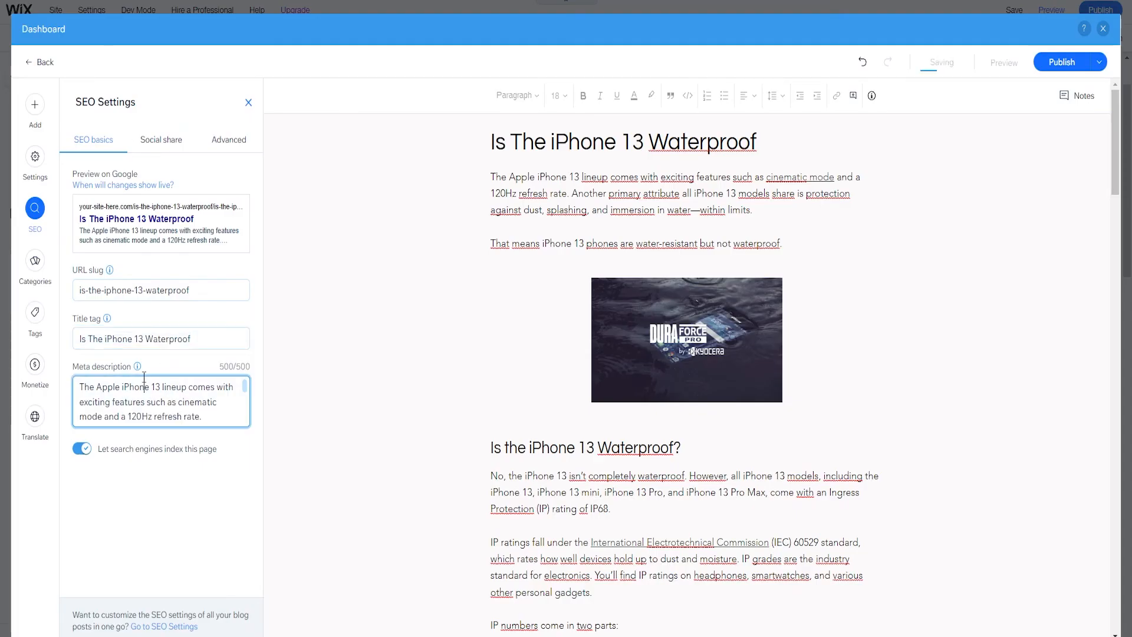
scroll(249, 400, down, 1)
drag(248, 396, 250, 425)
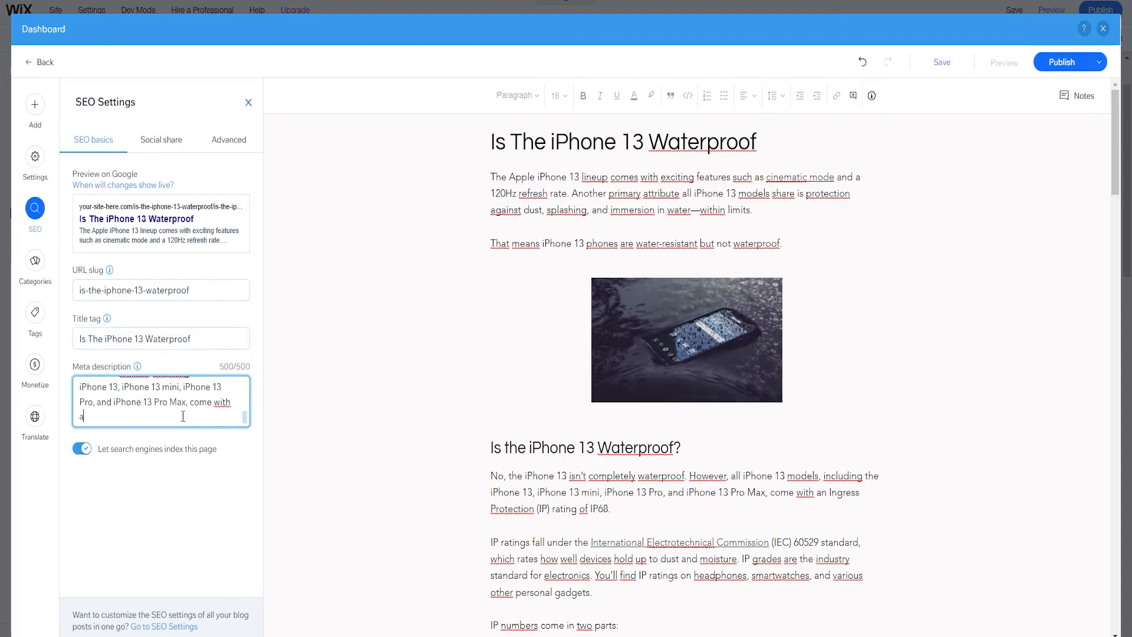
drag(182, 415, 76, 319)
click(136, 422)
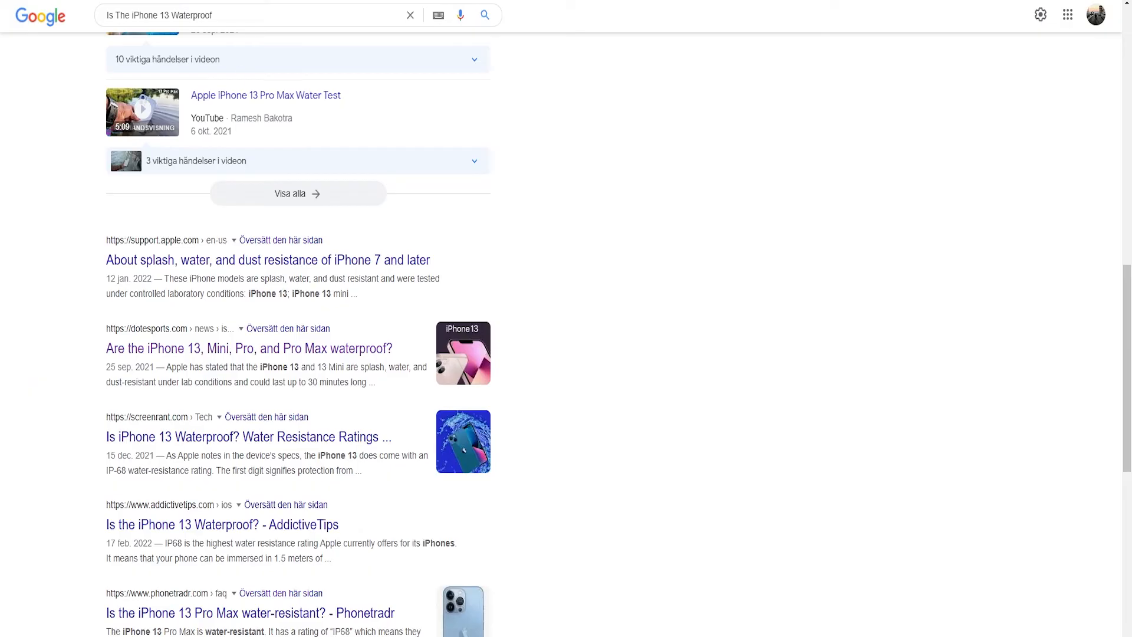
Examine the description text under the Lifewire result in the Google search results.
scroll(188, 299, up, 6)
scroll(188, 299, up, 8)
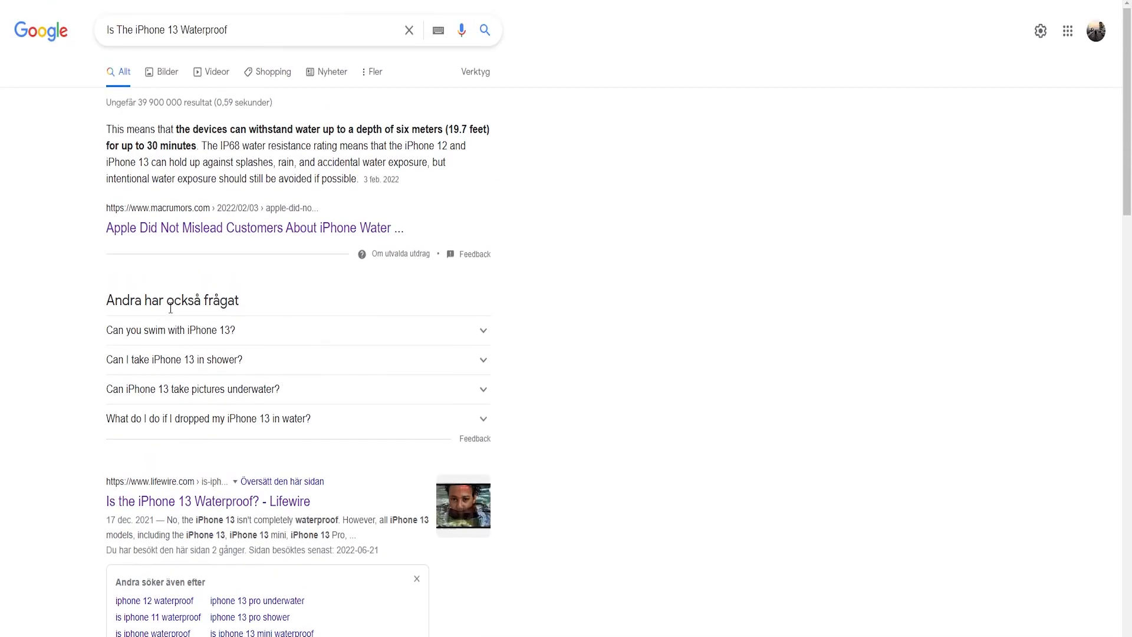
scroll(124, 306, down, 2)
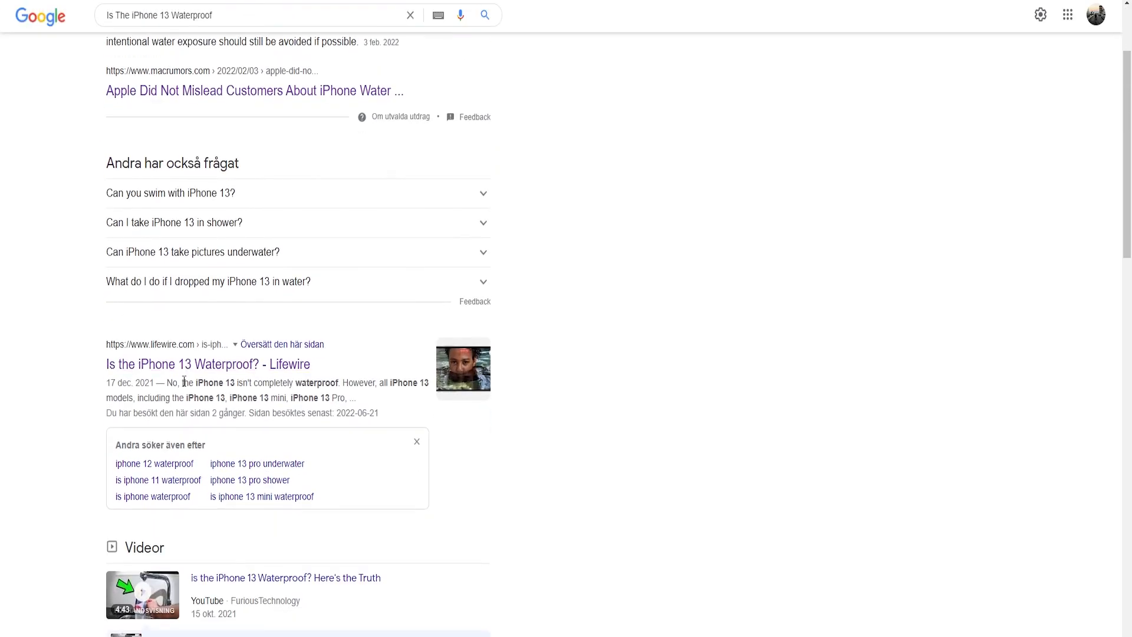
drag(168, 383, 349, 398)
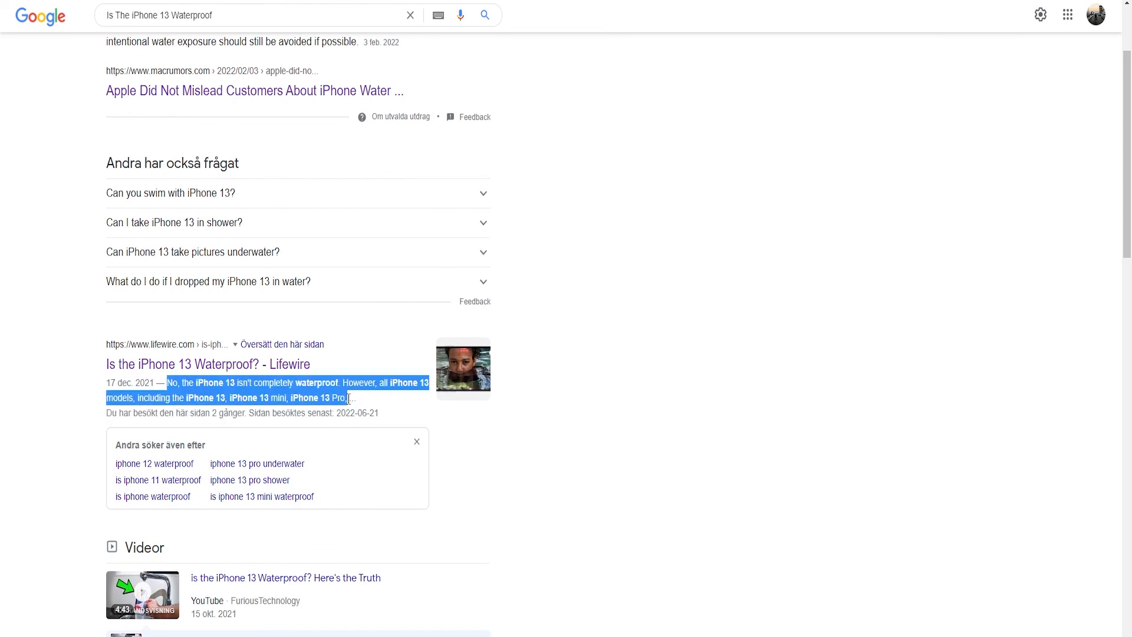
click(339, 399)
drag(170, 383, 341, 398)
click(290, 395)
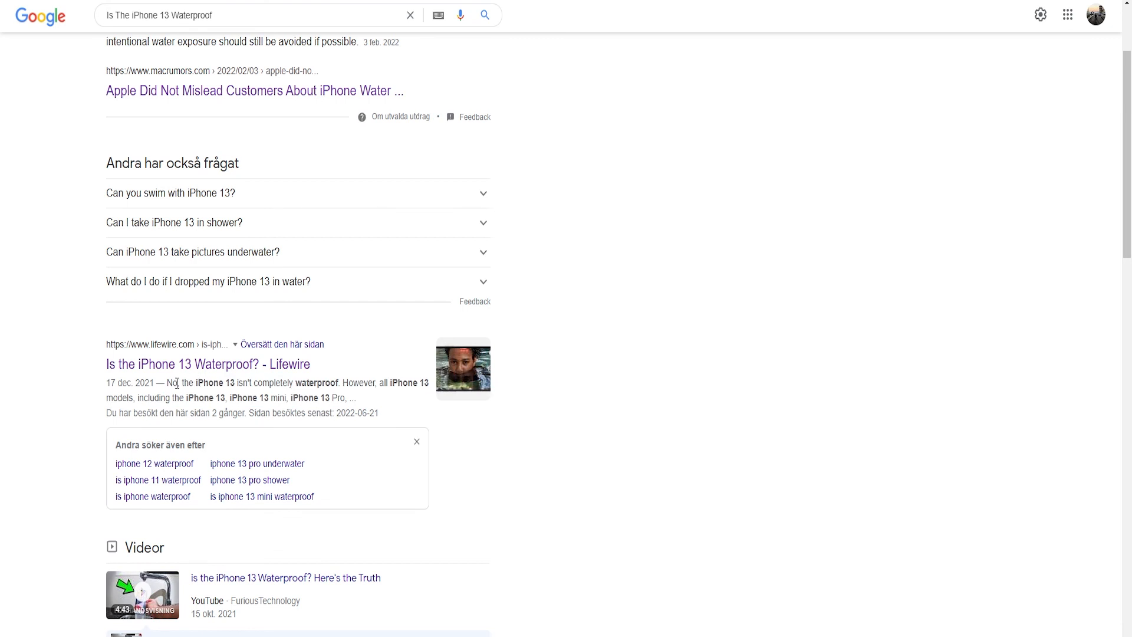
drag(177, 384, 247, 383)
click(254, 384)
mouse_move(173, 384)
mouse_down()
mouse_move(341, 398)
mouse_move(170, 387)
mouse_up()
click(345, 397)
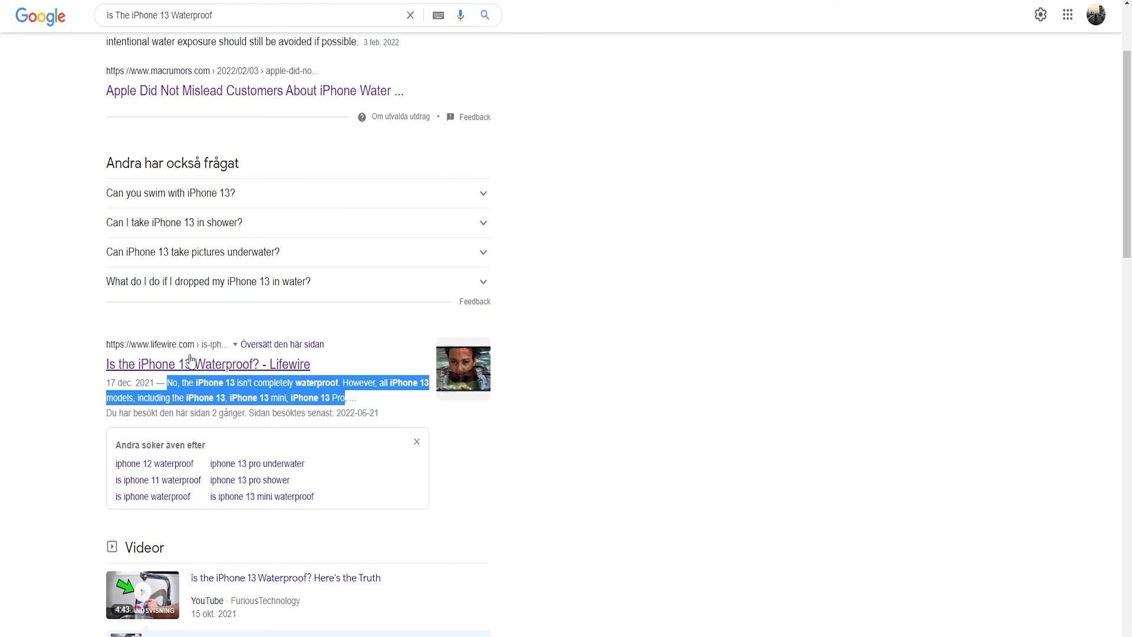
click(607, 347)
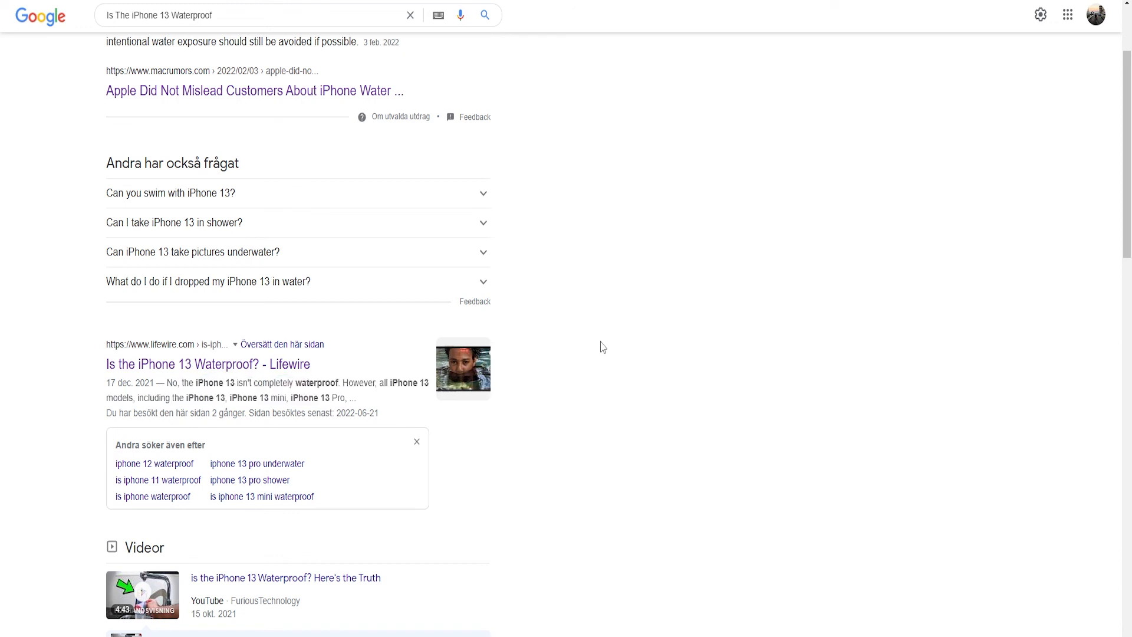
drag(168, 383, 345, 397)
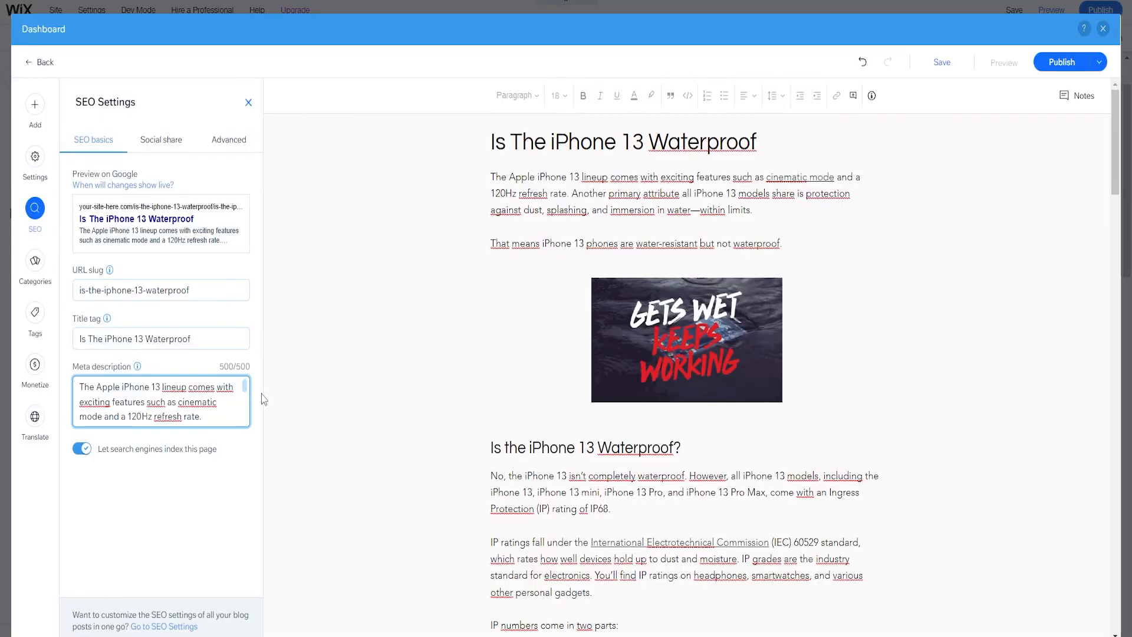
Back in the Wix SEO settings, review the meta description and look through the advanced and social share options.
drag(244, 387, 245, 392)
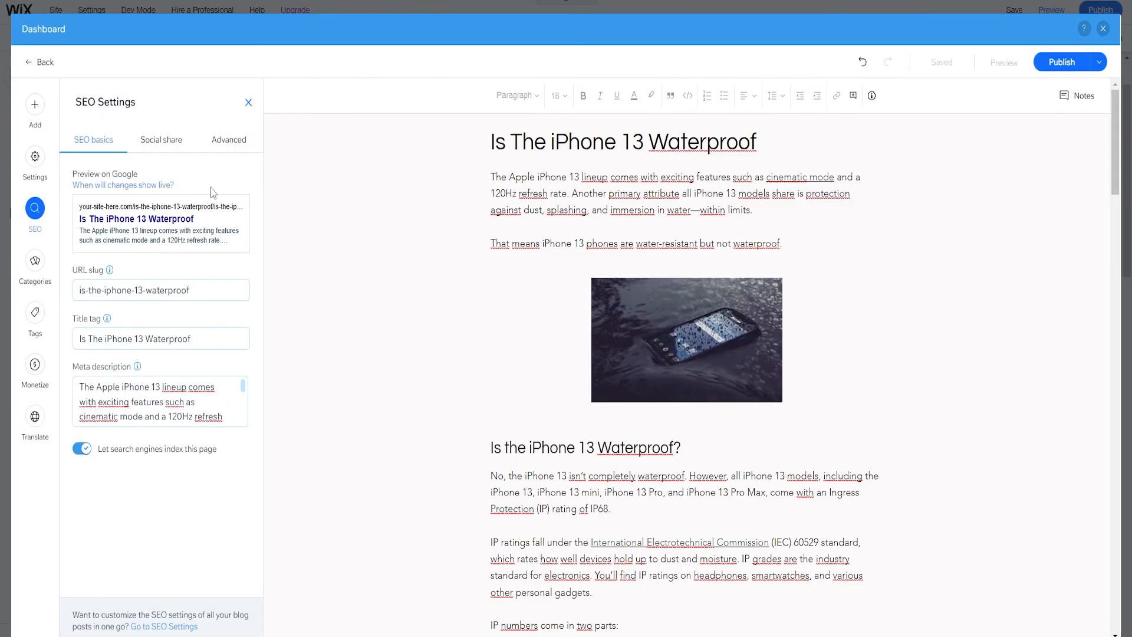
click(223, 142)
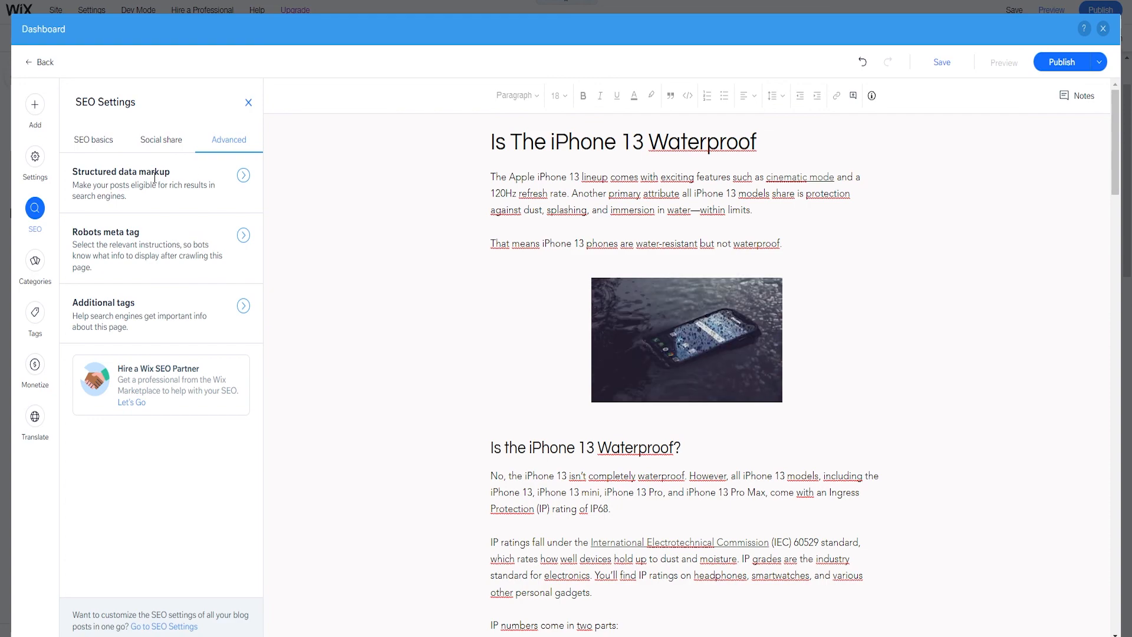
scroll(499, 271, down, 20)
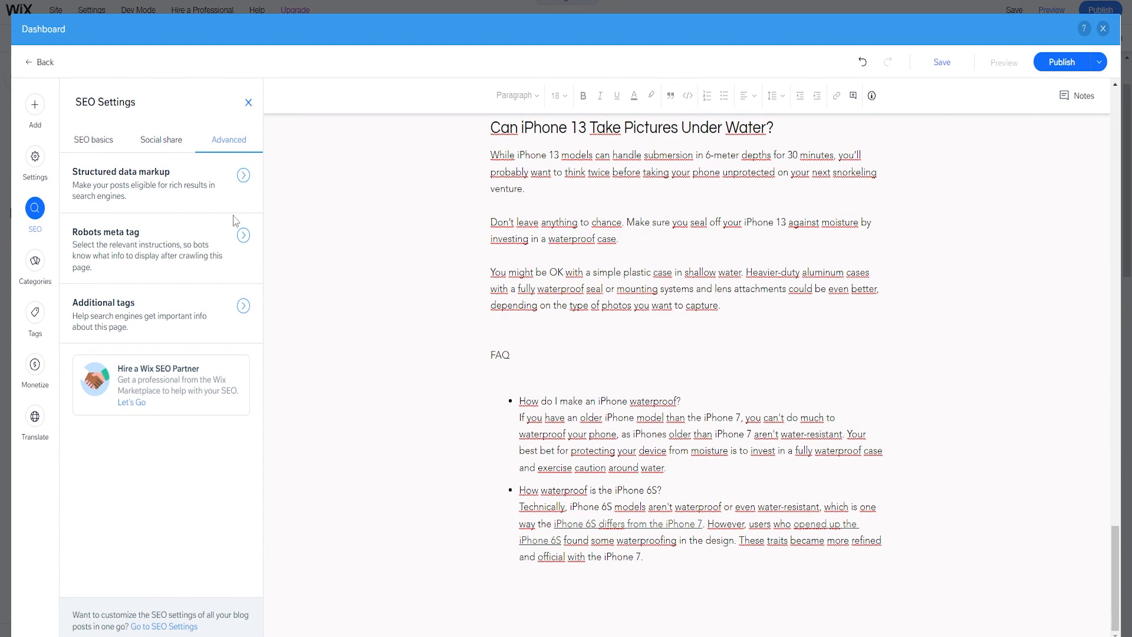
click(171, 142)
click(228, 144)
click(115, 142)
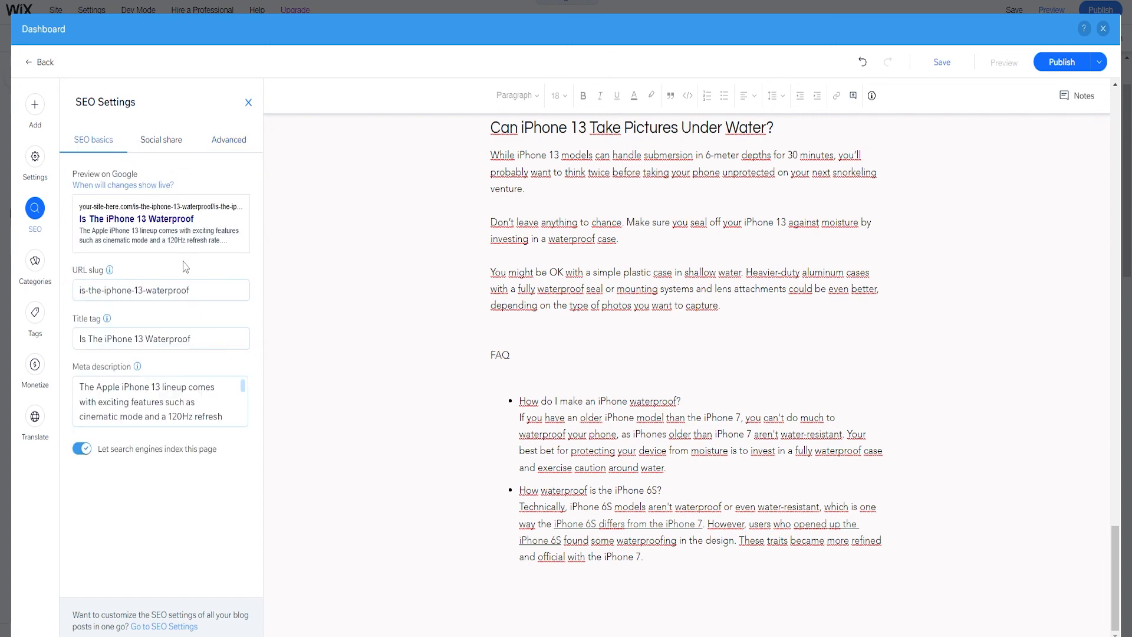
Publish the blog post "Is The iPhone 13 Waterproof" and dismiss the dialog that follows.
scroll(594, 378, up, 20)
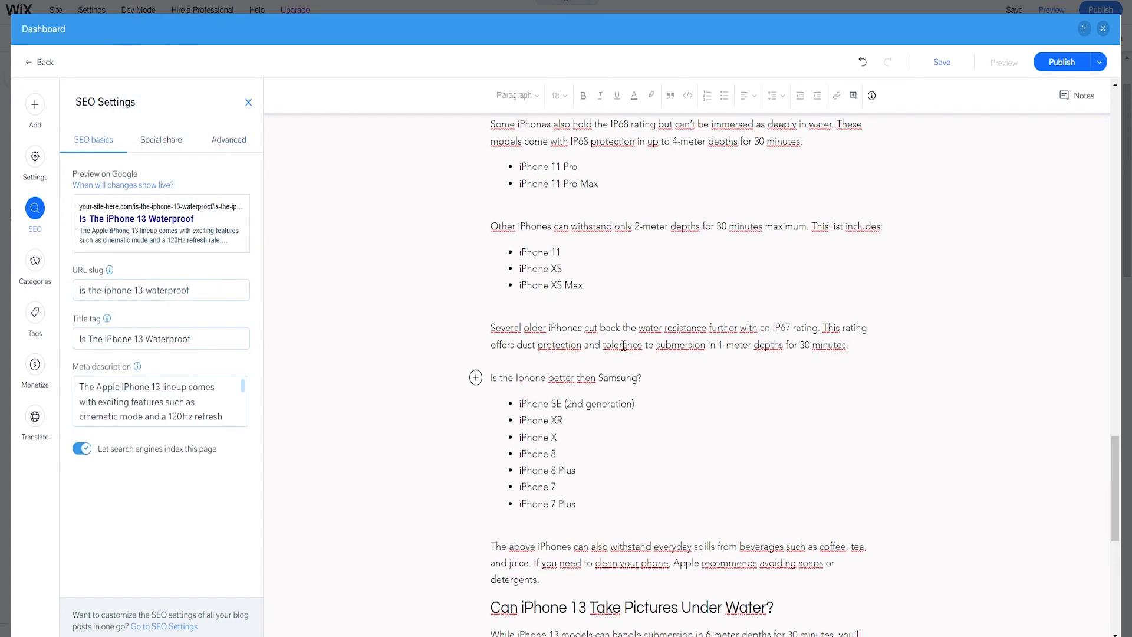
scroll(593, 378, up, 5)
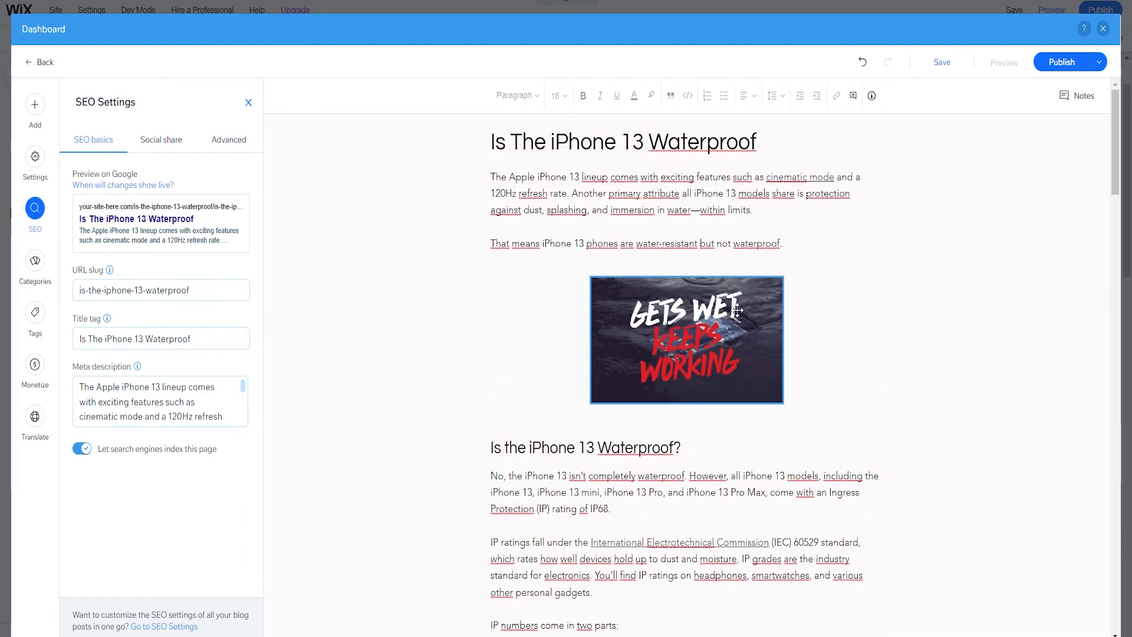
click(1061, 62)
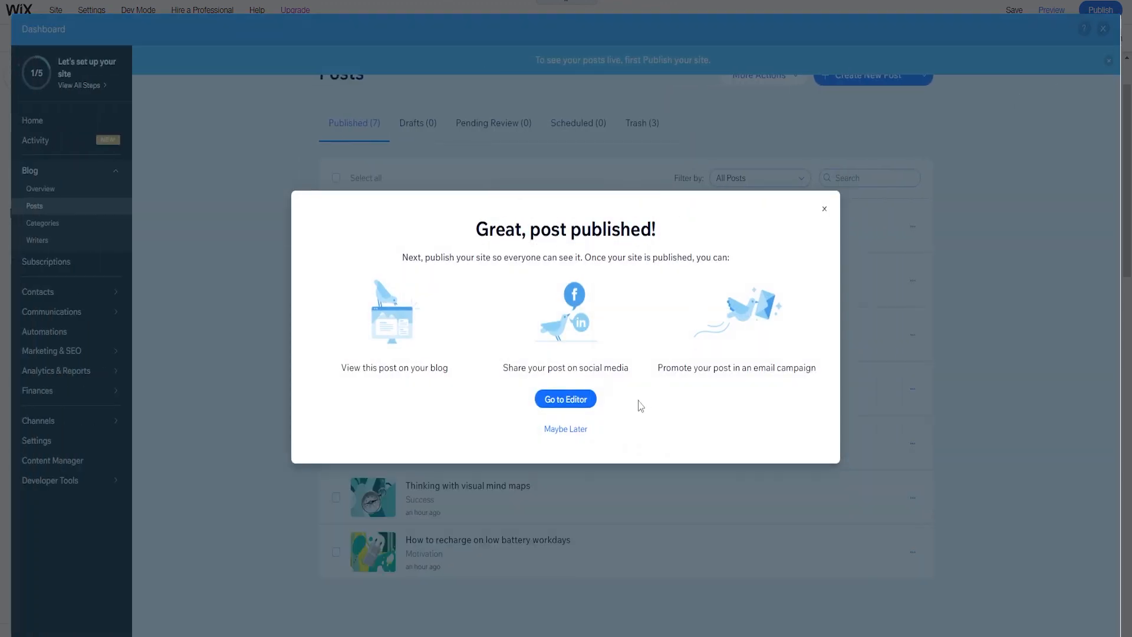
click(830, 212)
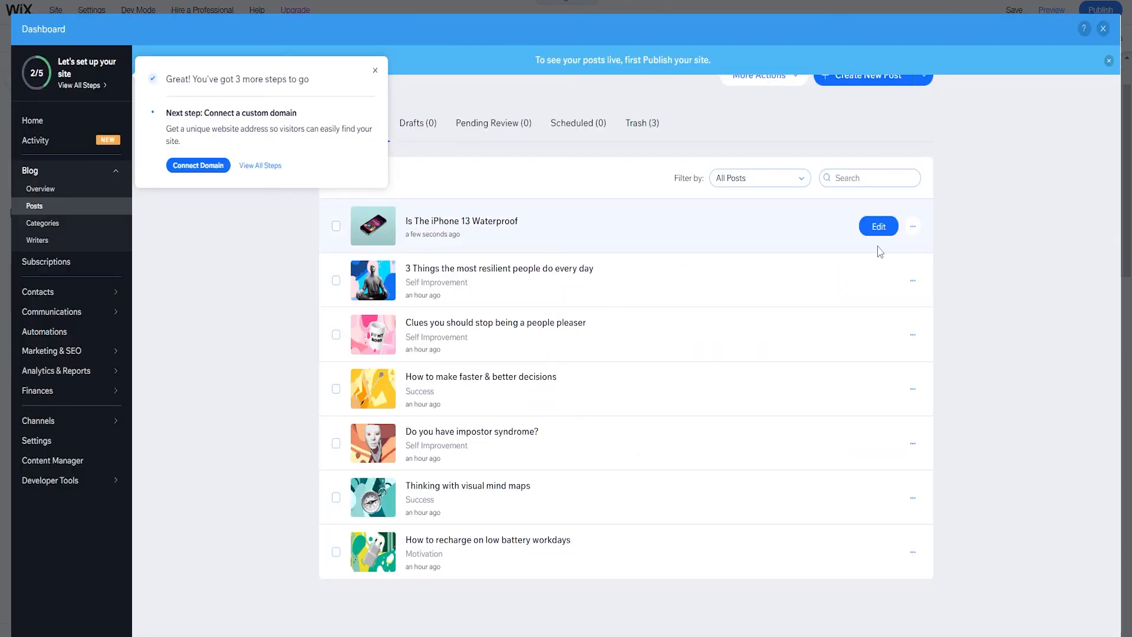
Check the published post's available actions, open it in the site preview and review its text, images, video and FAQ.
click(913, 227)
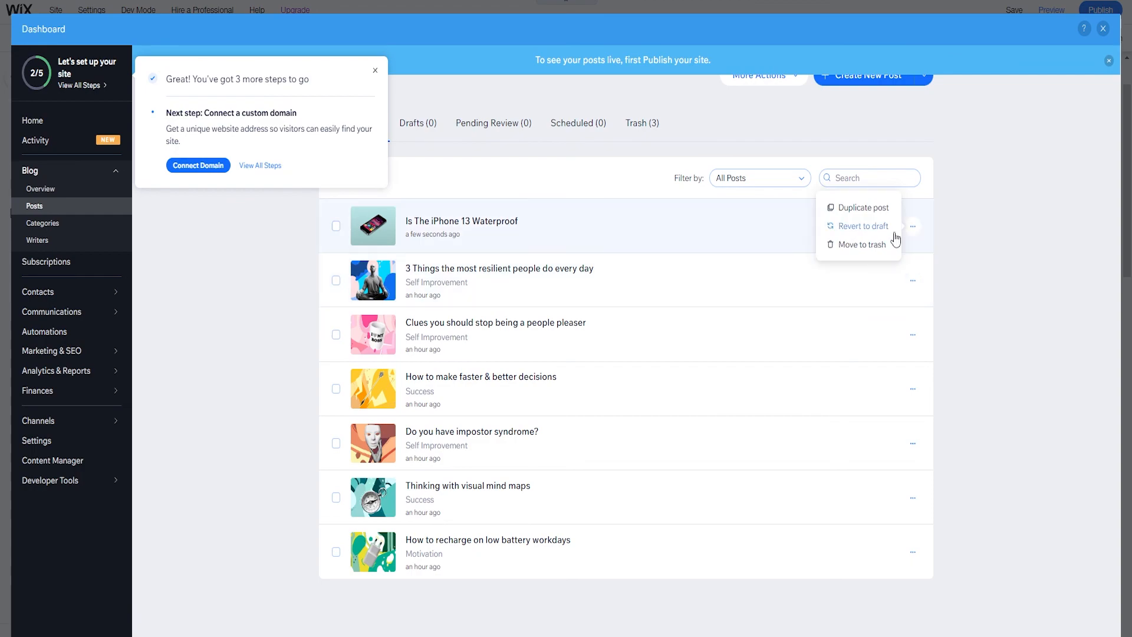
click(443, 229)
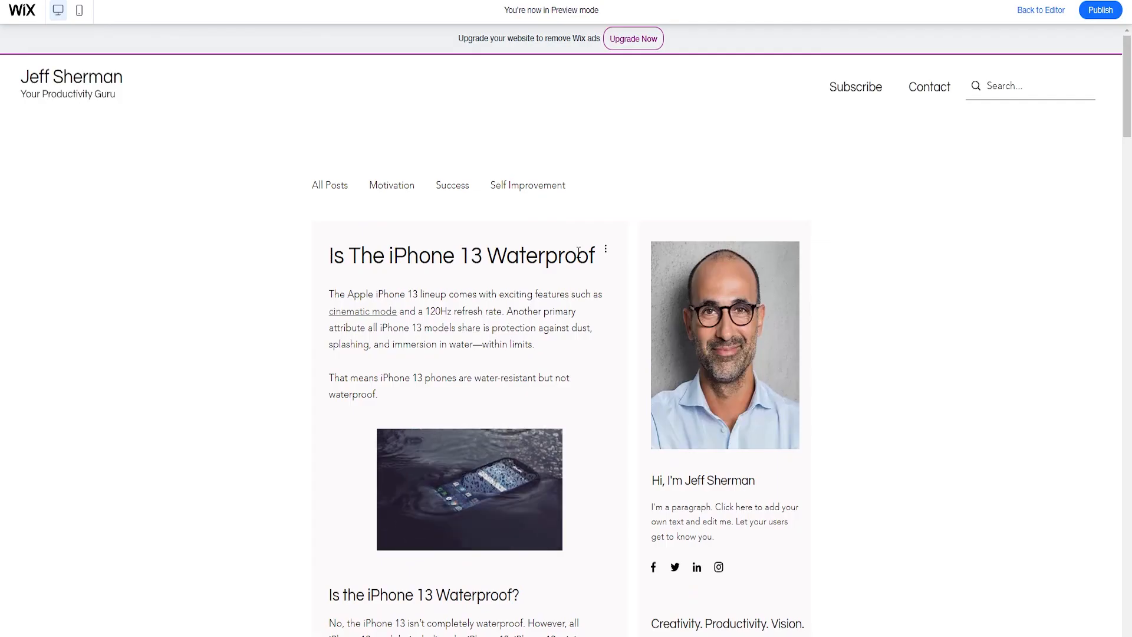
scroll(513, 302, down, 5)
scroll(464, 167, up, 2)
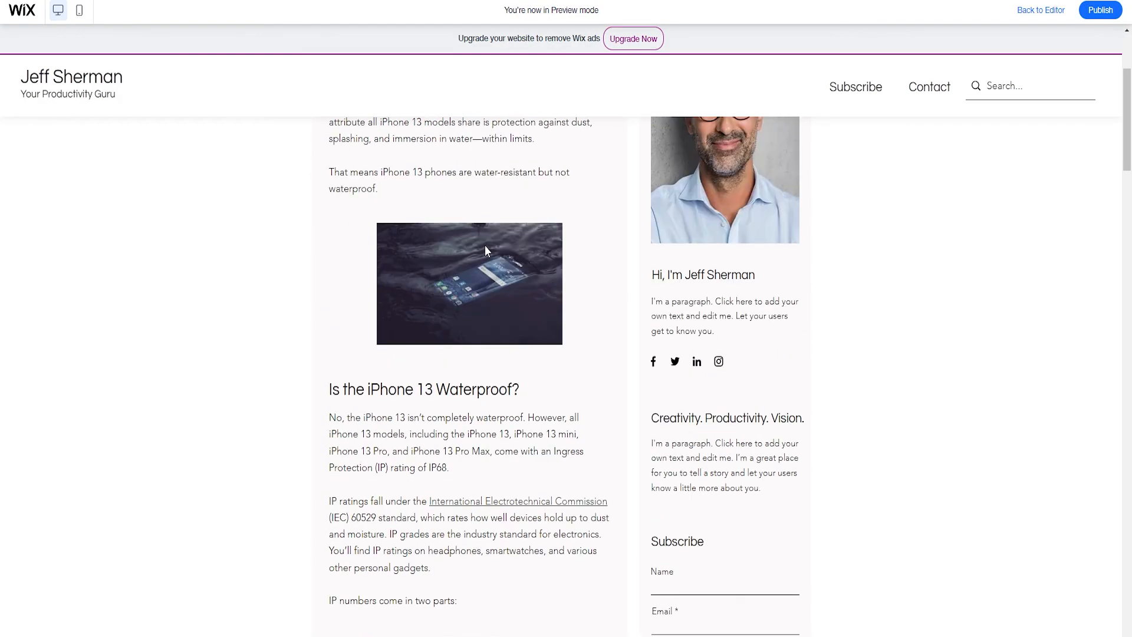
scroll(485, 246, down, 12)
scroll(422, 313, down, 14)
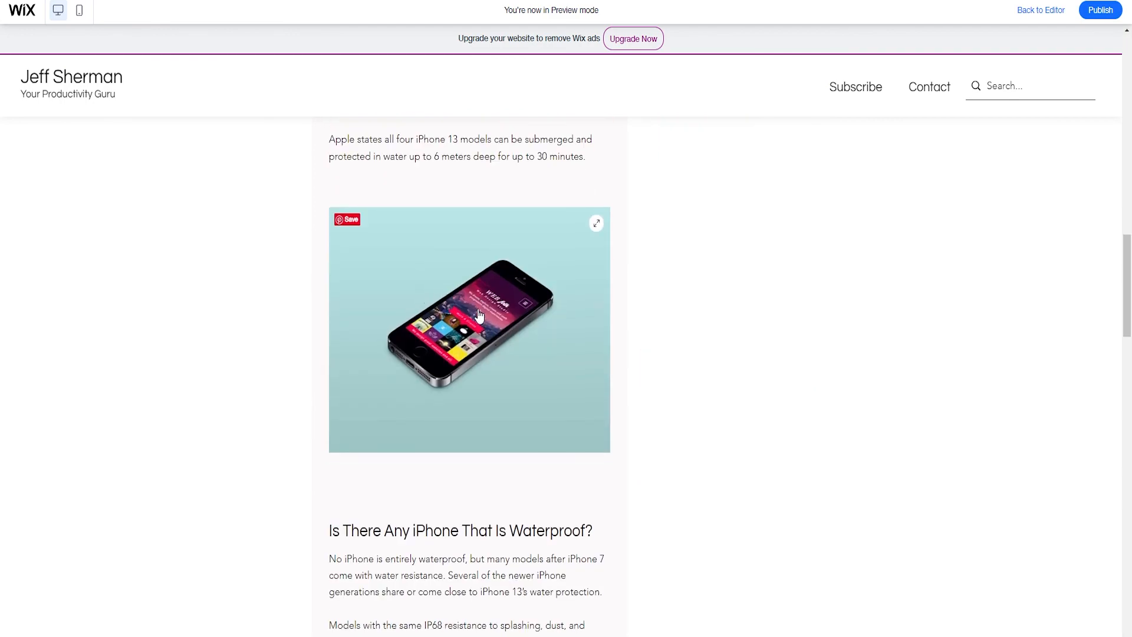
scroll(437, 413, down, 15)
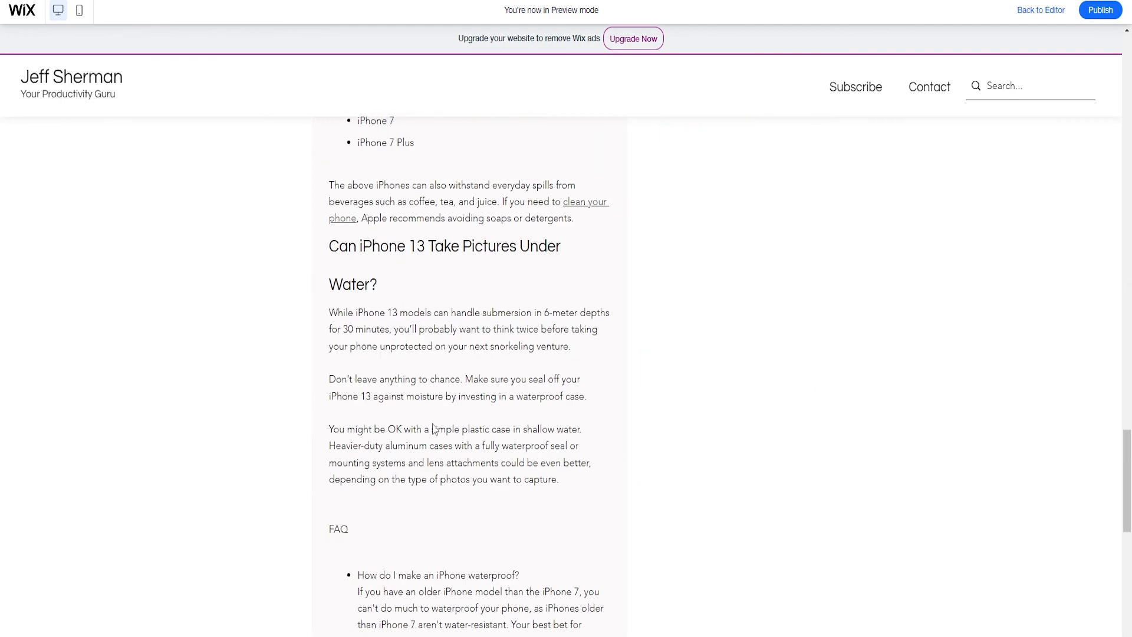
scroll(437, 384, up, 5)
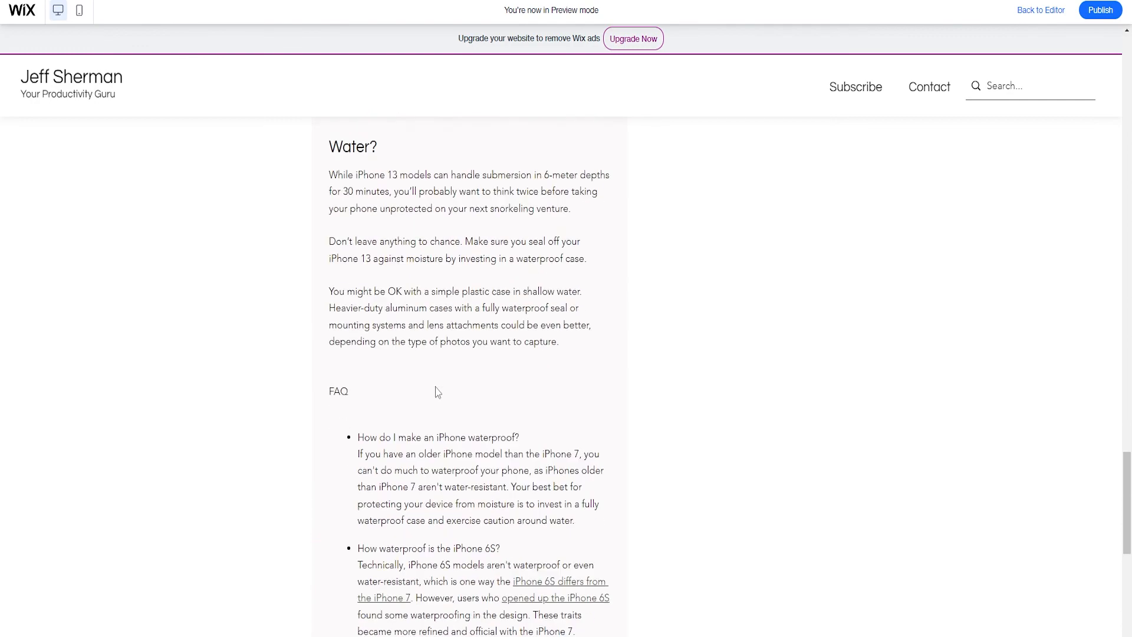
scroll(436, 388, down, 4)
scroll(454, 386, up, 15)
scroll(468, 386, up, 15)
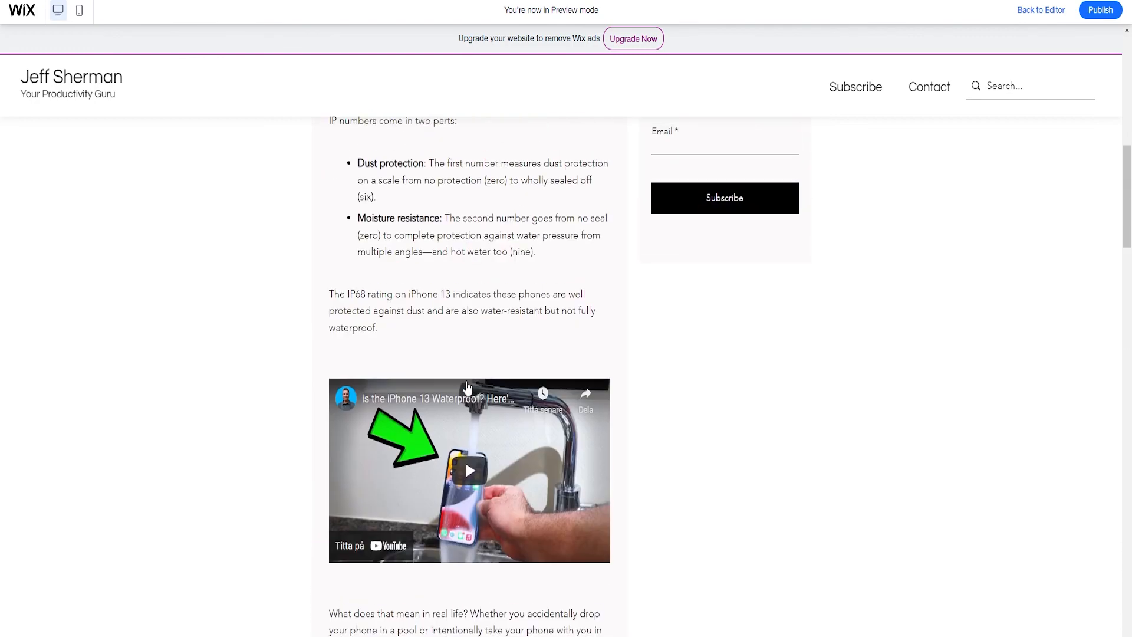